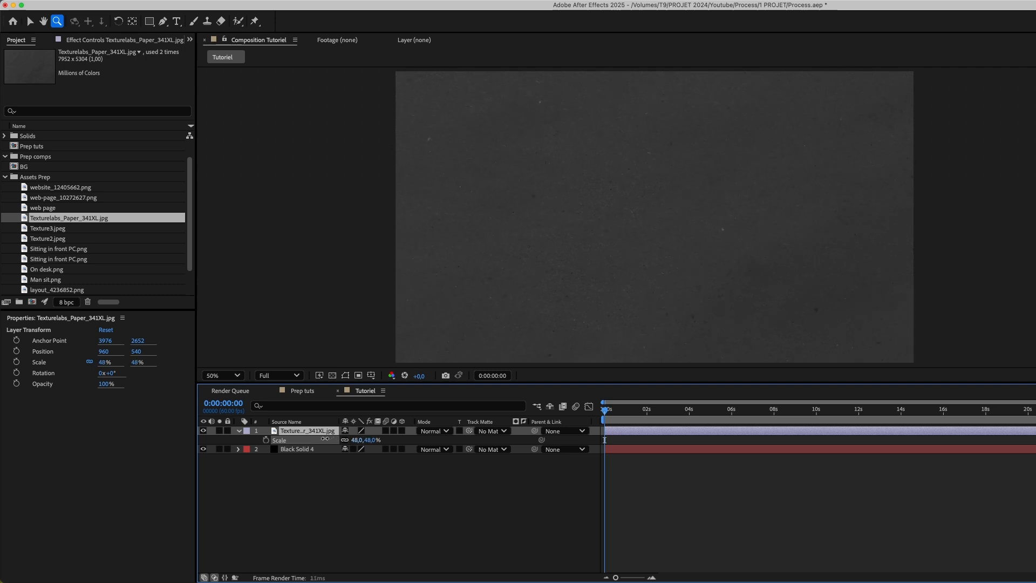
- Scale the Texturelabs_Paper_341XL.jpg layer to 30% and collapse its properties
left_click_drag(314, 435, 313, 435)
left_click(328, 487)
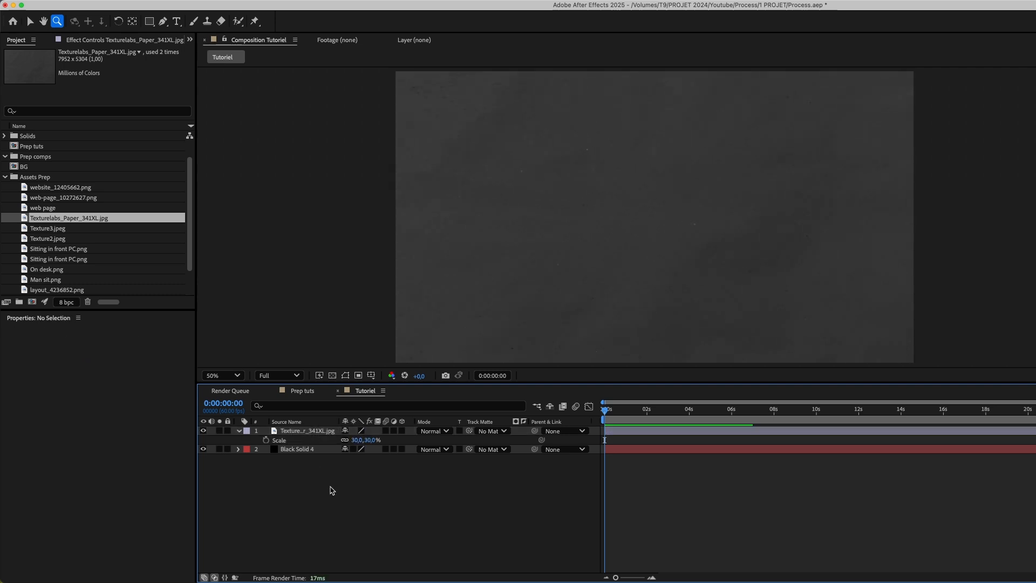
left_click(240, 430)
- Apply a Gradient Ramp effect to Black Solid 4 and make it a Radial Ramp starting at about 960, -21
left_click(294, 439)
key("ctrl+space")
type("graids")
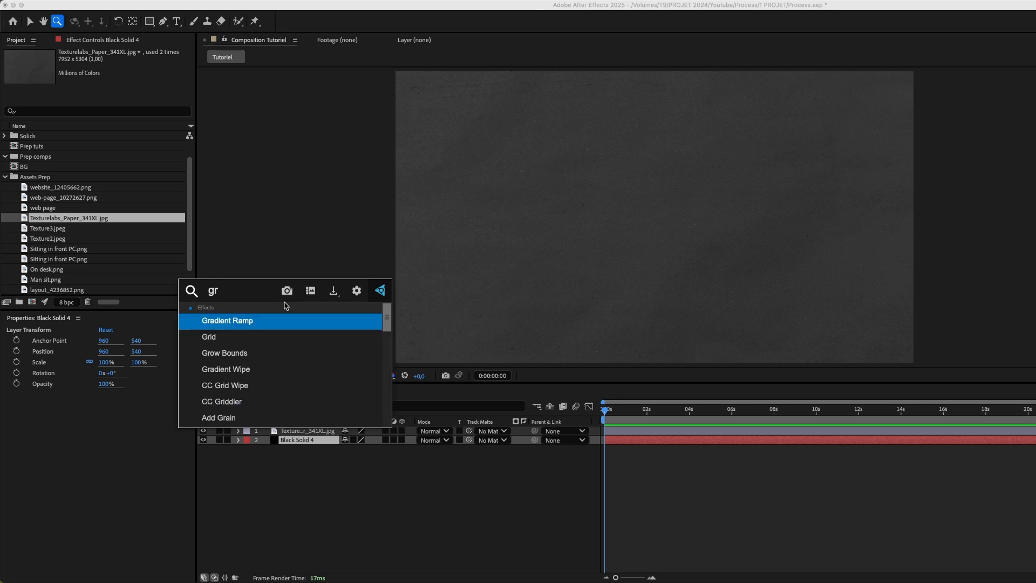
key("BackSpace")
key("BackSpace")
type("d")
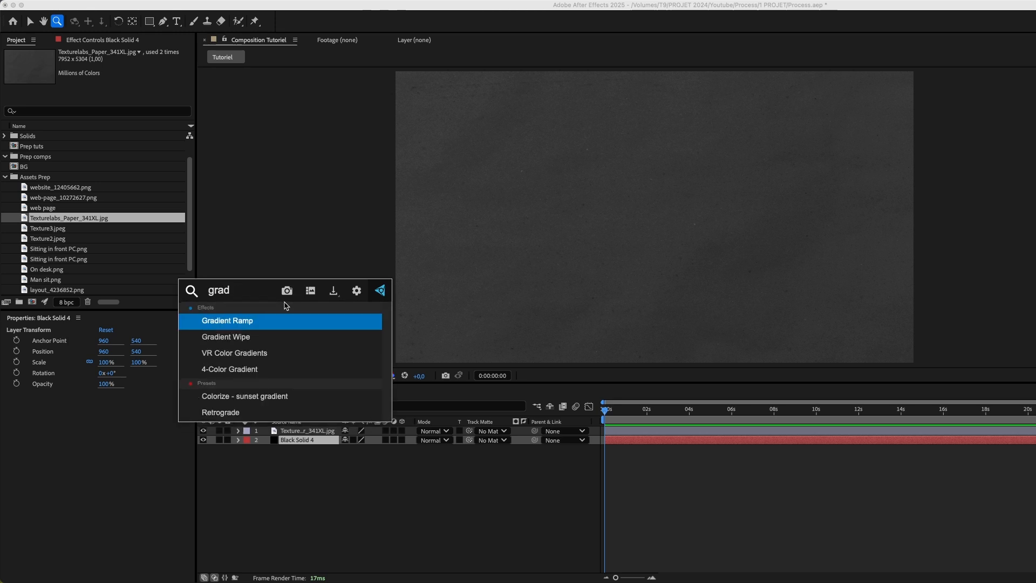
left_click(264, 322)
key("v")
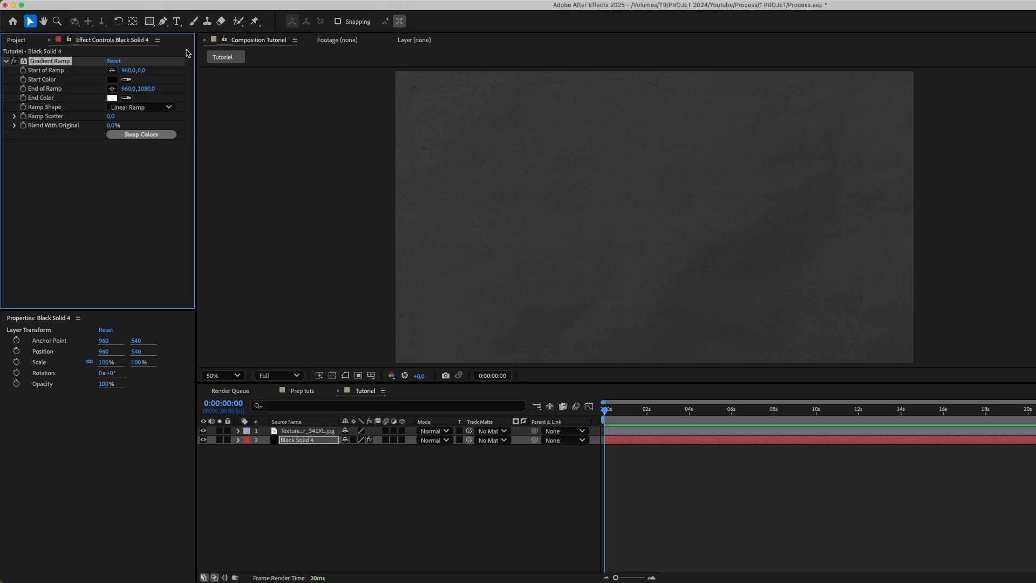
left_click_drag(144, 70, 131, 74)
left_click(114, 218)
- Set the paper texture layer's blending mode to Difference after trying Multiply
left_click(431, 431)
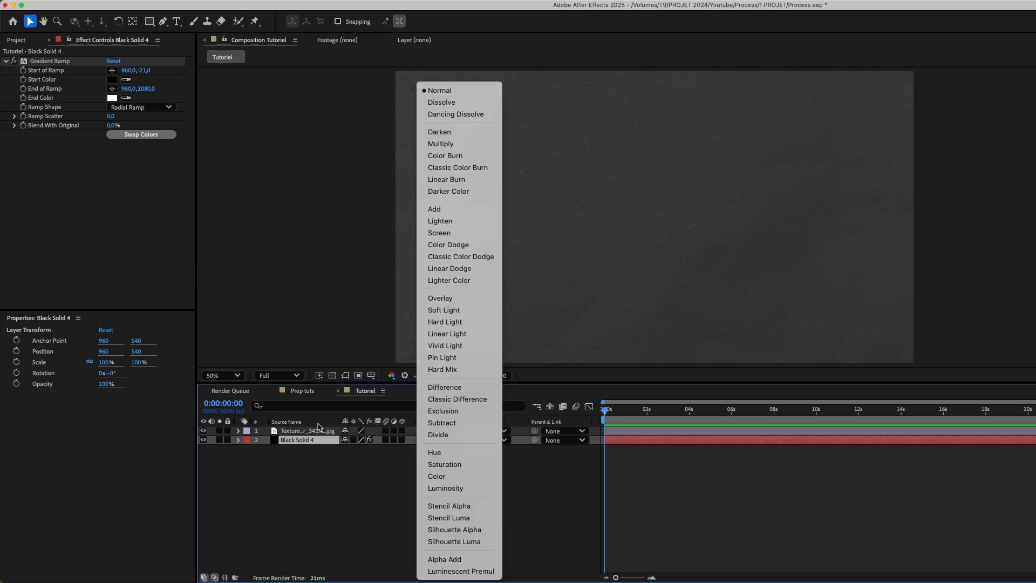
left_click(440, 144)
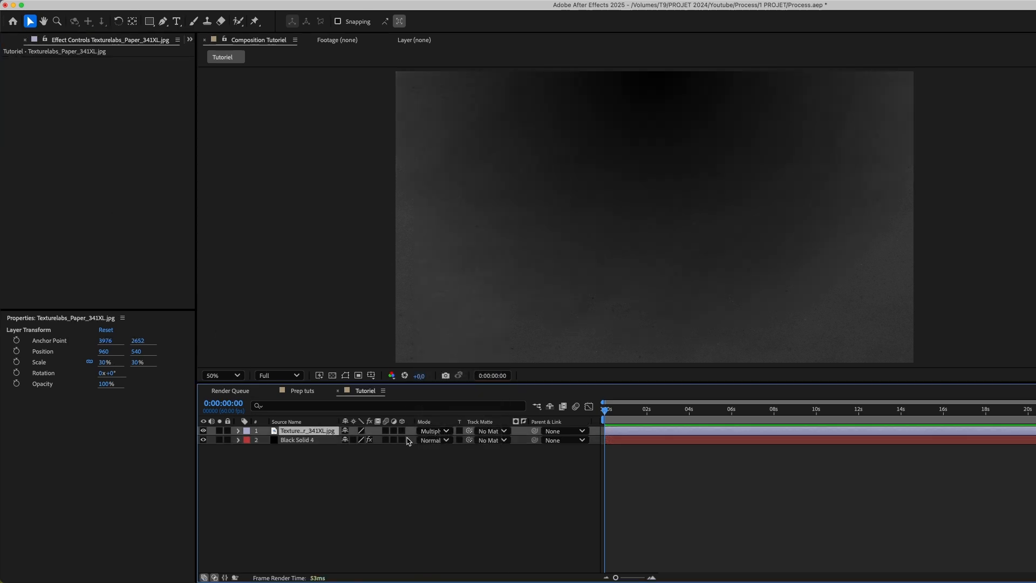
left_click(428, 431)
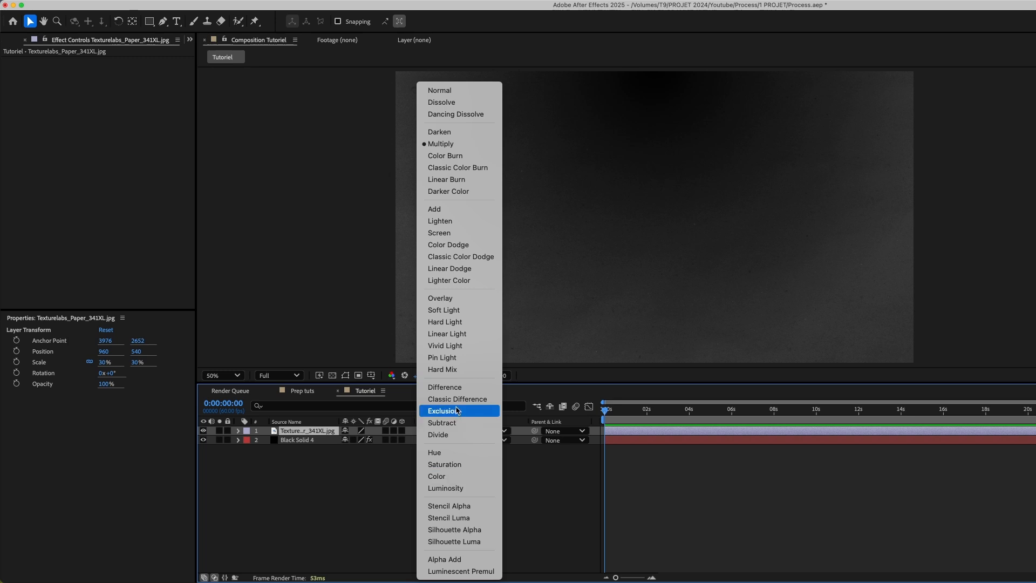
left_click(445, 386)
left_click(405, 479)
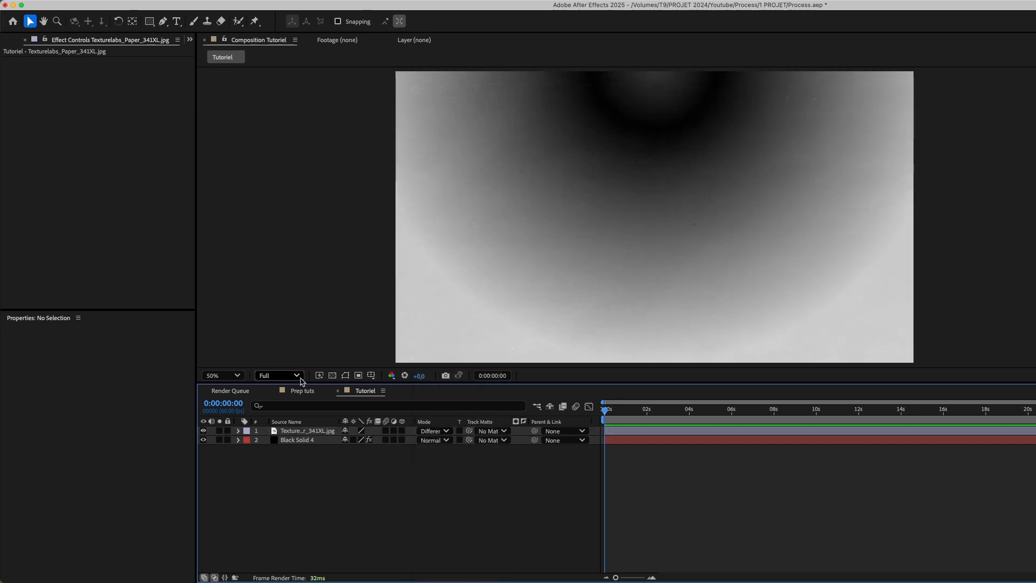
- Tune Black Solid 4's Gradient Ramp to start at 960, 583 and end at 960, 1764, with Blend With Original at 54%
left_click(300, 441)
left_click_drag(148, 75, 340, 110)
left_click(139, 107)
left_click(62, 178)
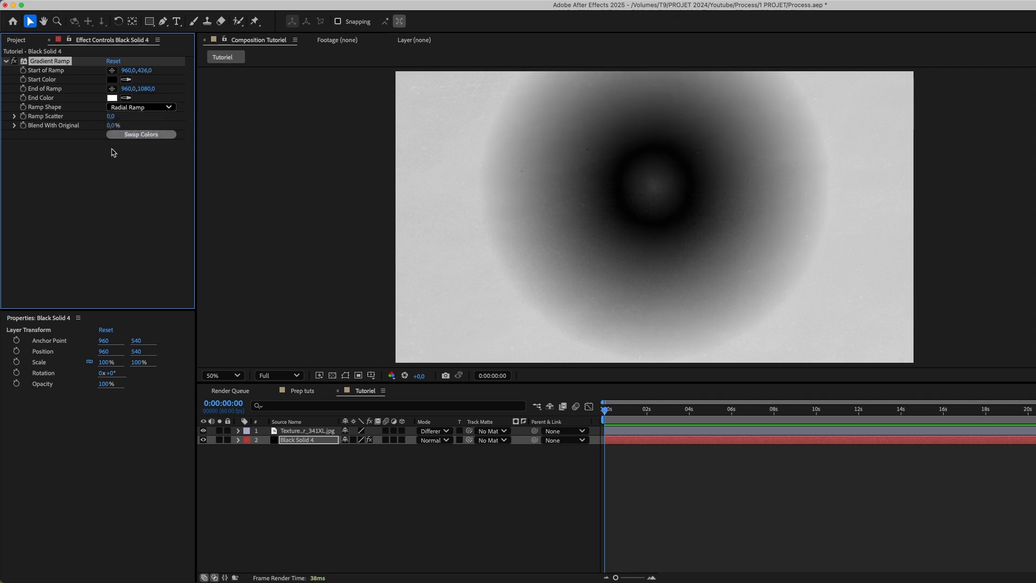
left_click_drag(110, 125, 146, 133)
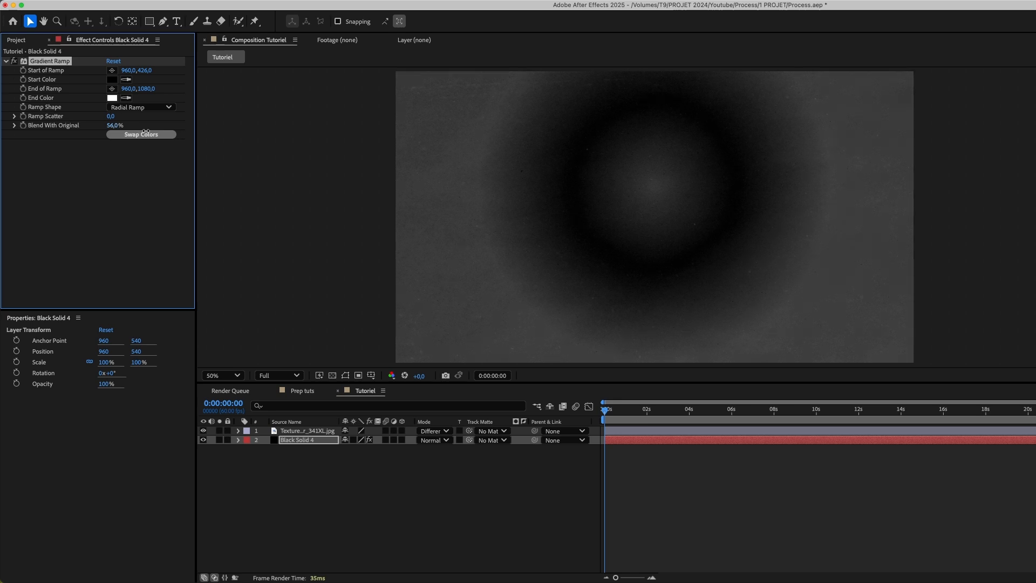
left_click_drag(145, 88, 220, 87)
left_click_drag(145, 70, 219, 78)
left_click_drag(147, 89, 305, 102)
mouse_move(108, 125)
left_mouse_down()
mouse_move(92, 126)
mouse_move(106, 124)
left_mouse_up()
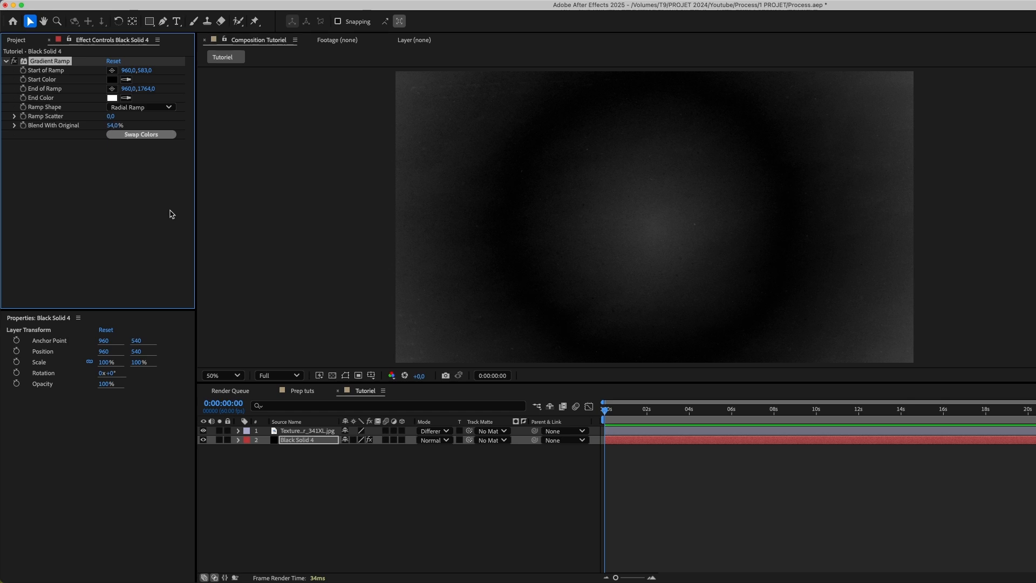
- Pre-compose the paper texture and Black Solid 4 layers into a new composition named BG2
left_click(393, 497)
left_click_drag(310, 468, 305, 431)
right_click(305, 431)
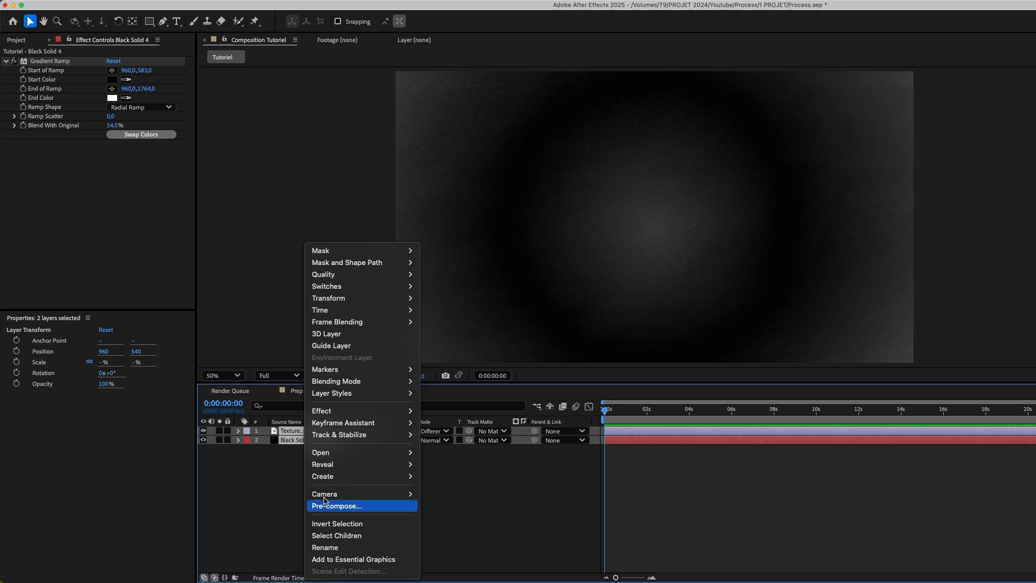
left_click(326, 505)
type("BG")
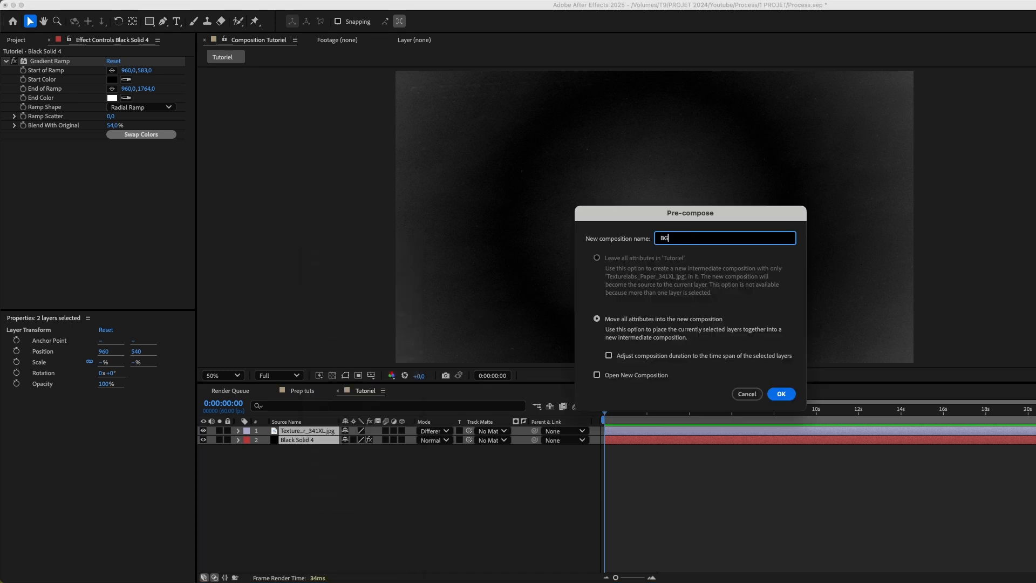
key("Return")
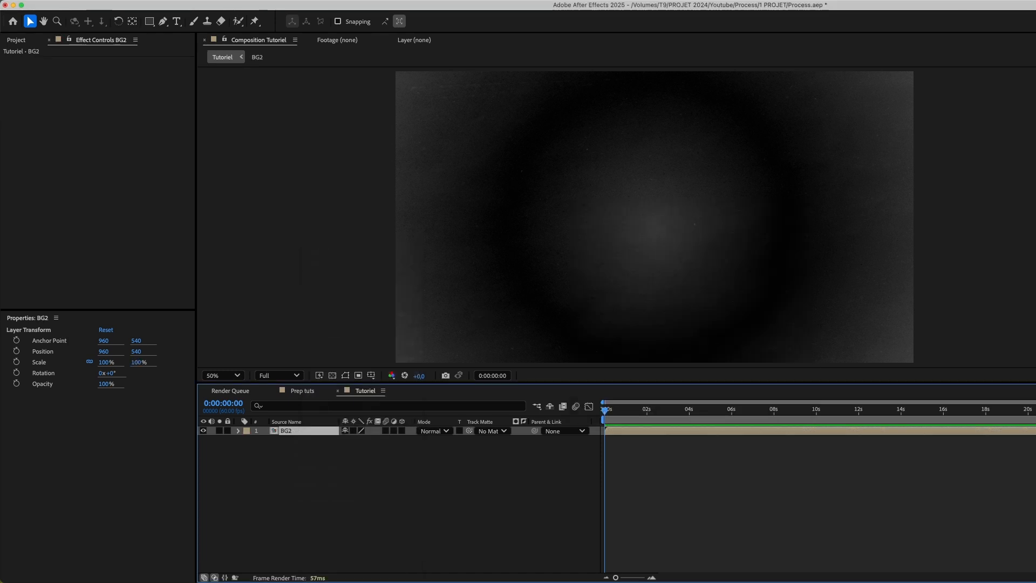
- Add website_12405662.png, web-page_10272627.png and web page to the Tutoriel composition above the BG2 layer
left_click(17, 40)
left_click_drag(51, 222, 321, 510)
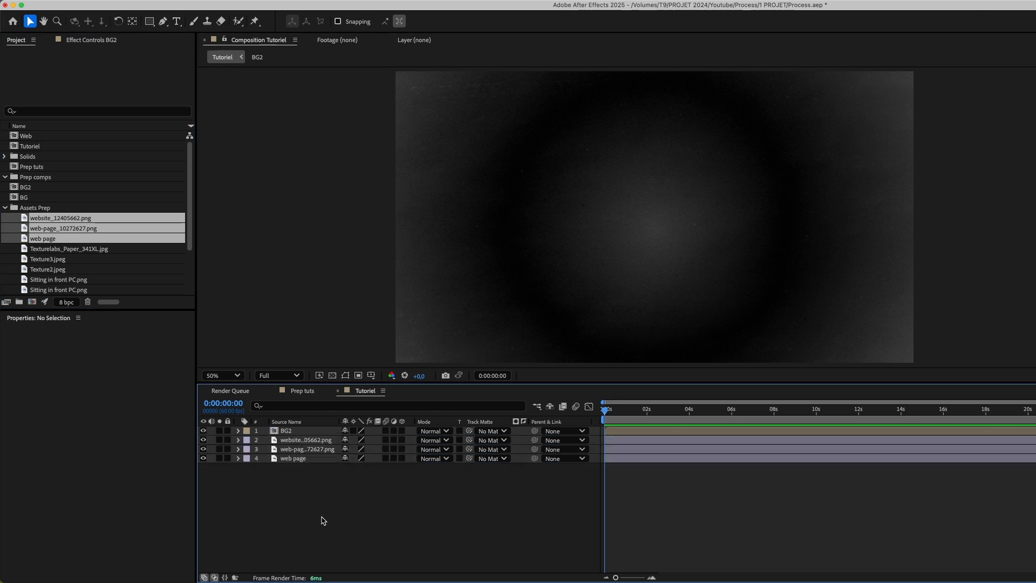
left_click(280, 459)
left_click(284, 442, "shift")
left_click_drag(285, 441, 287, 427)
left_click(303, 481)
- Delete the website_12405662.png and web-page_10272627.png layers from the Tutoriel composition
left_click(295, 430)
key("Delete")
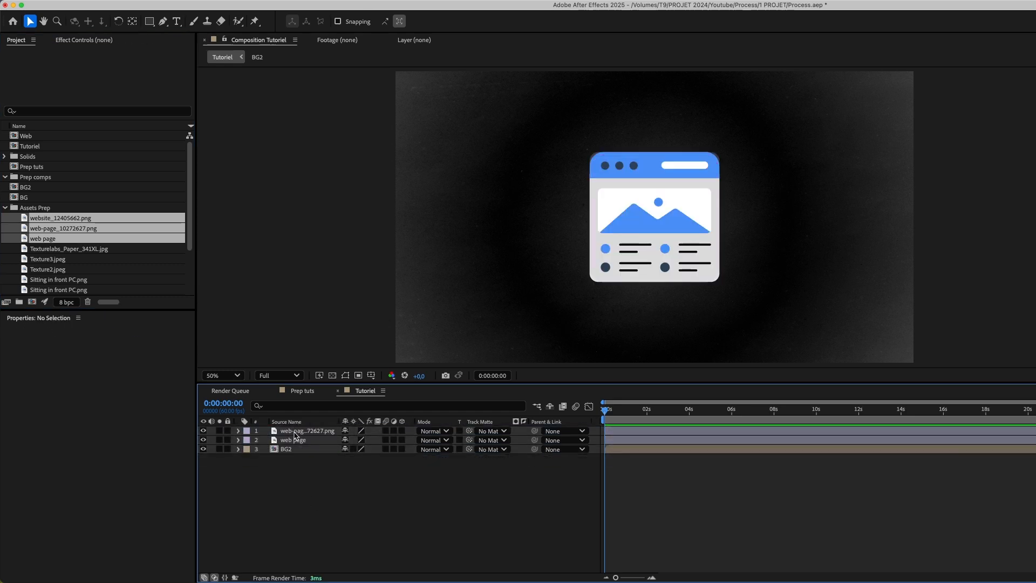
left_click(294, 431)
key("Delete")
- Scale the web page layer to 55% and place it left of centre at about 642, 644
left_click(294, 430)
key("s")
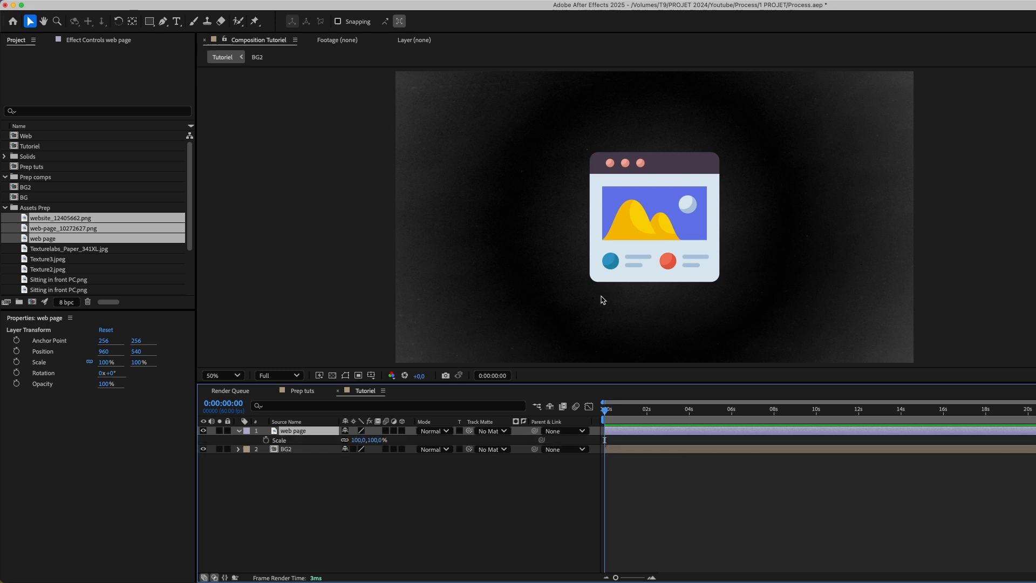
key("s")
key("p")
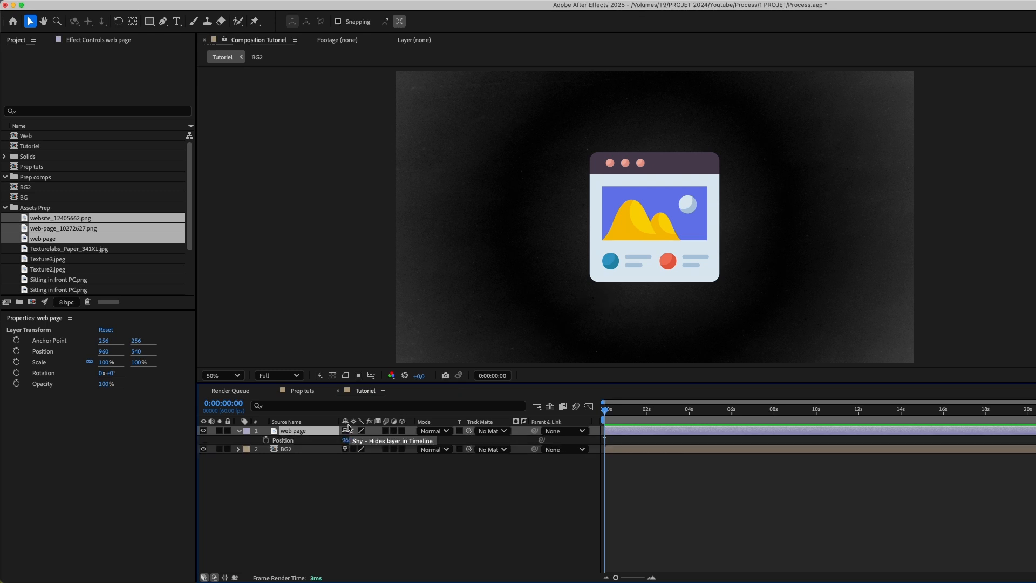
left_click_drag(650, 221, 563, 225)
key("u")
key("u")
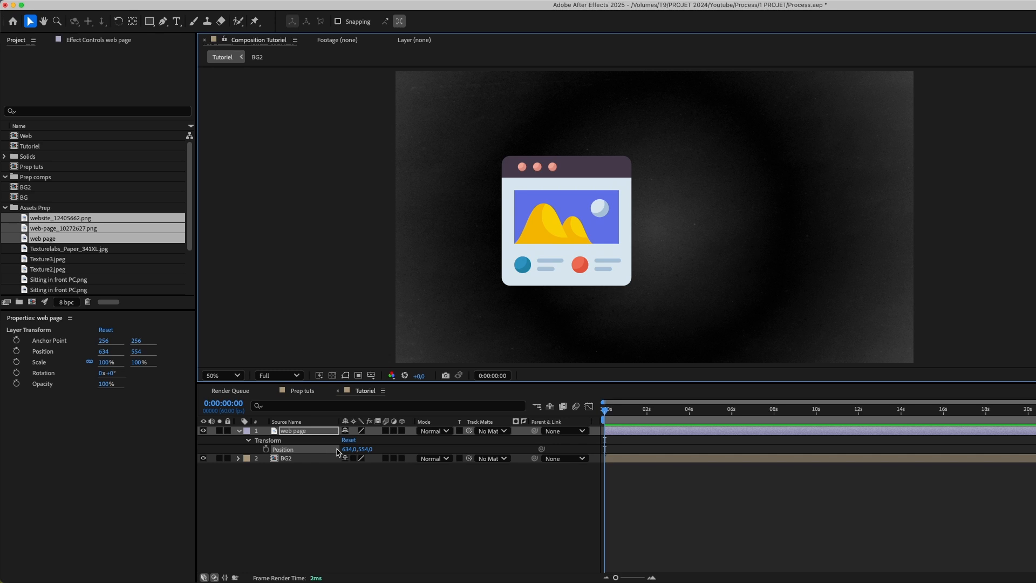
key("s")
left_click_drag(358, 441, 324, 440)
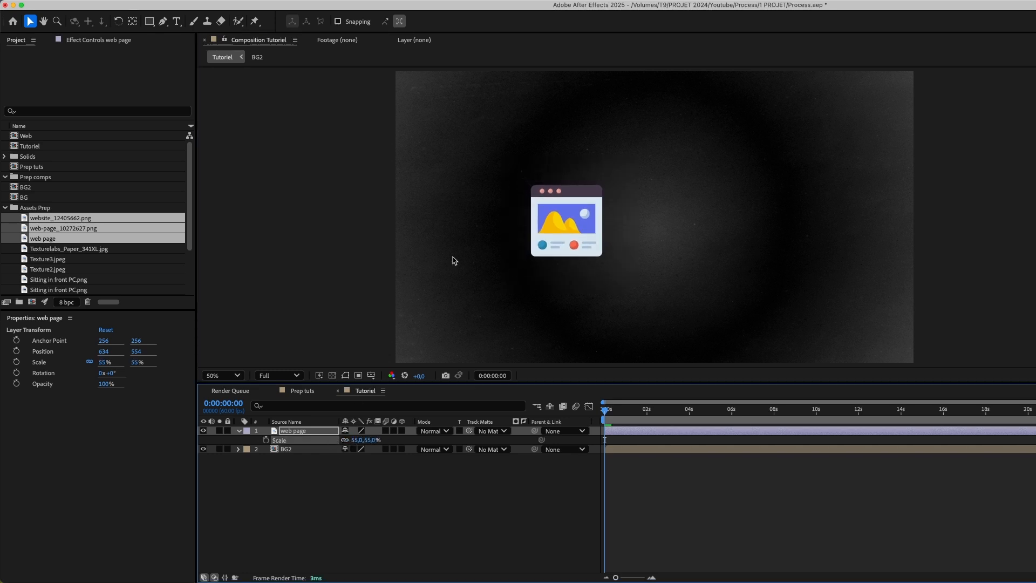
left_click_drag(546, 222, 548, 245)
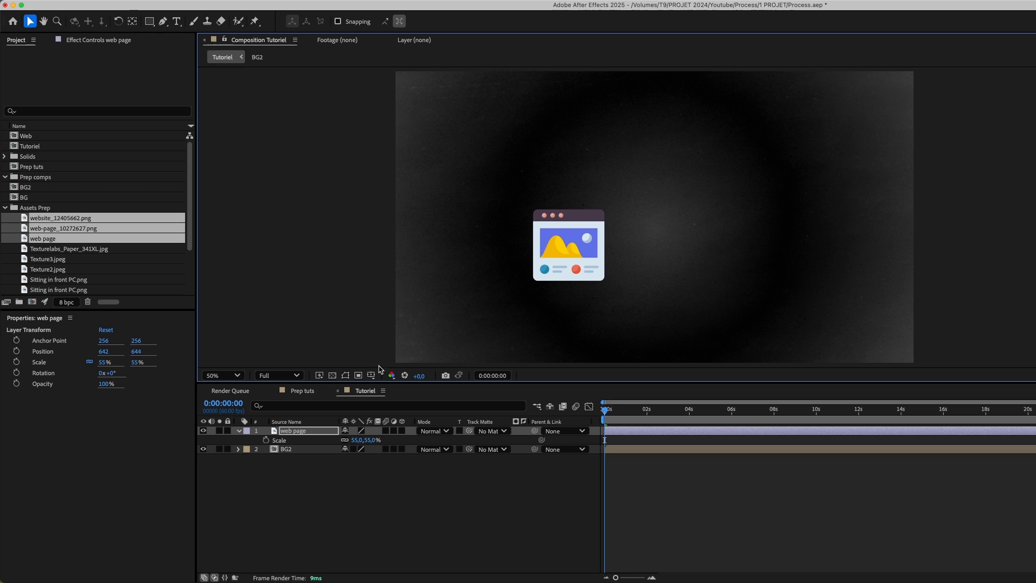
- Duplicate the web page layer and replace the copy's source with web-page_10272627.png
left_click(283, 431)
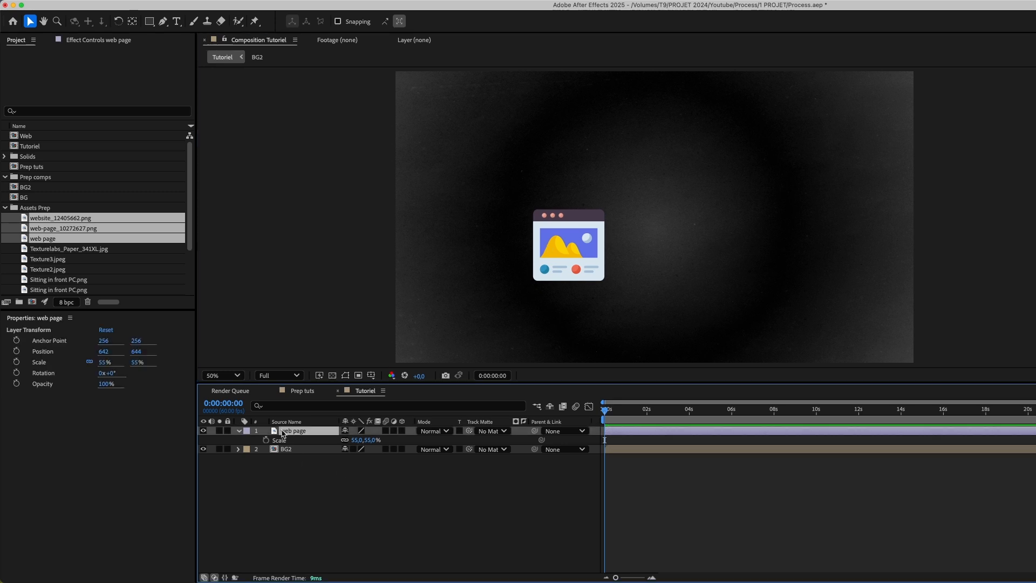
key("super+d")
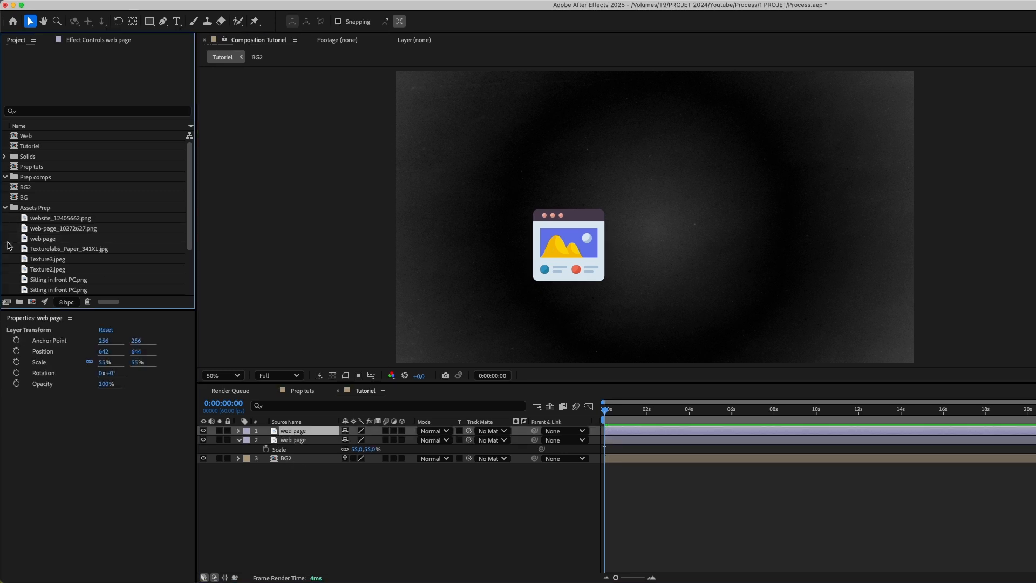
left_click(38, 241)
left_click(44, 231)
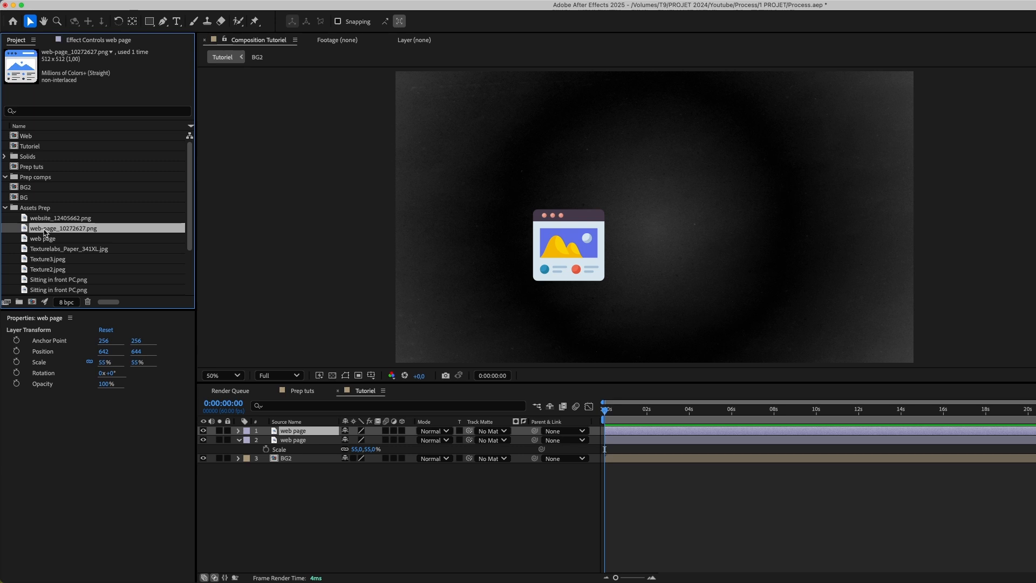
left_click_drag(45, 232, 284, 433)
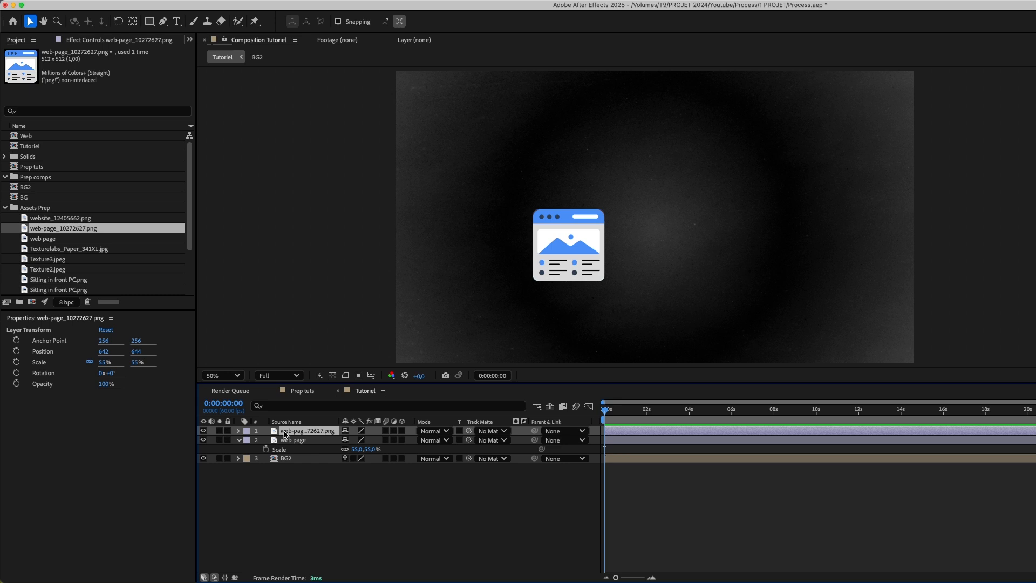
- Move the web-page_10272627.png layer horizontally to X position 951, beside the first icon
key("p")
left_click_drag(349, 440, 515, 441)
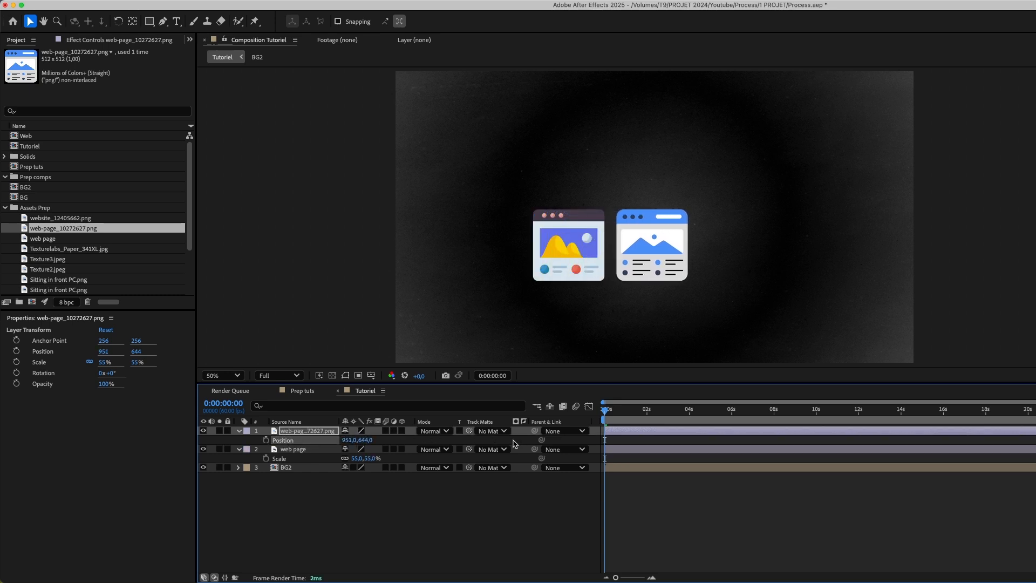
left_click(367, 496)
- Duplicate the web-page_10272627.png layer and replace the copy's source with website_12405662.png
left_click(308, 432)
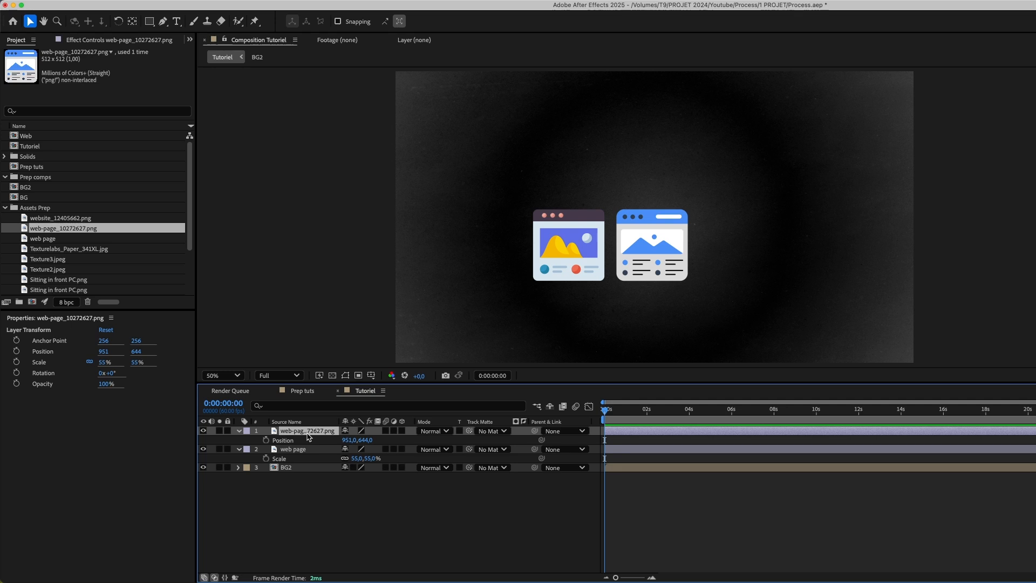
key("super+d")
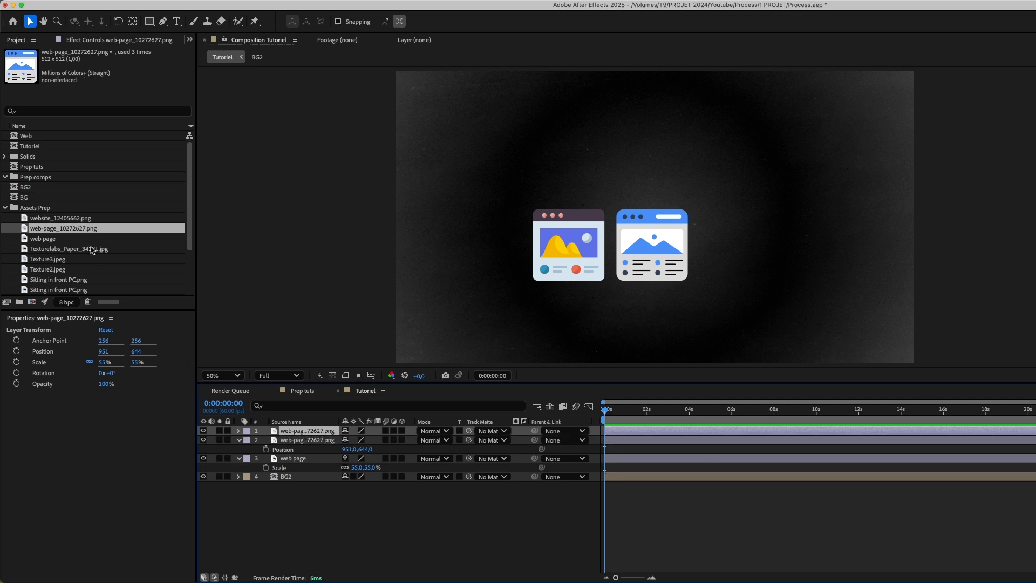
left_click(50, 218)
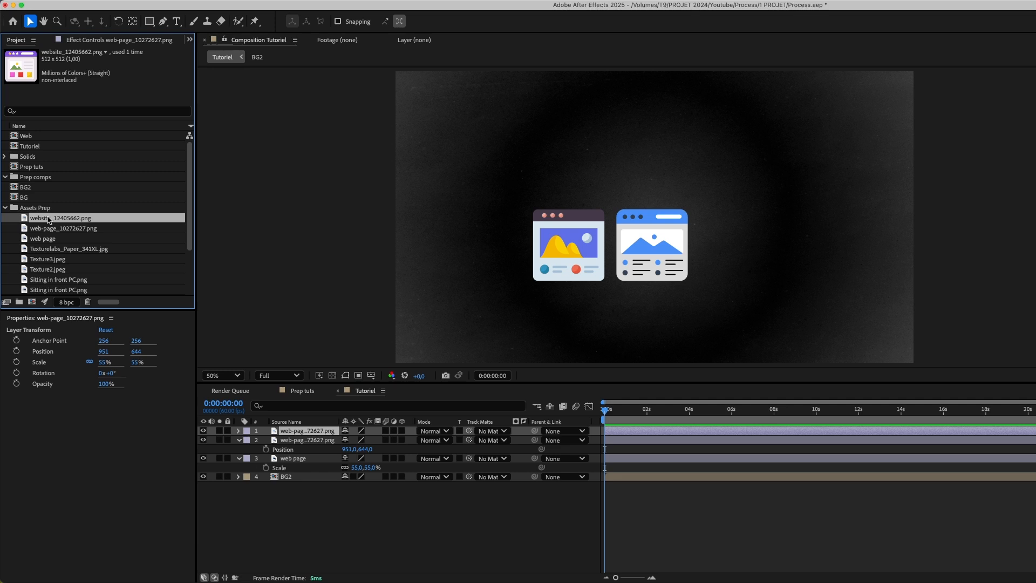
left_click_drag(48, 220, 295, 431)
left_click_drag(294, 432, 295, 433)
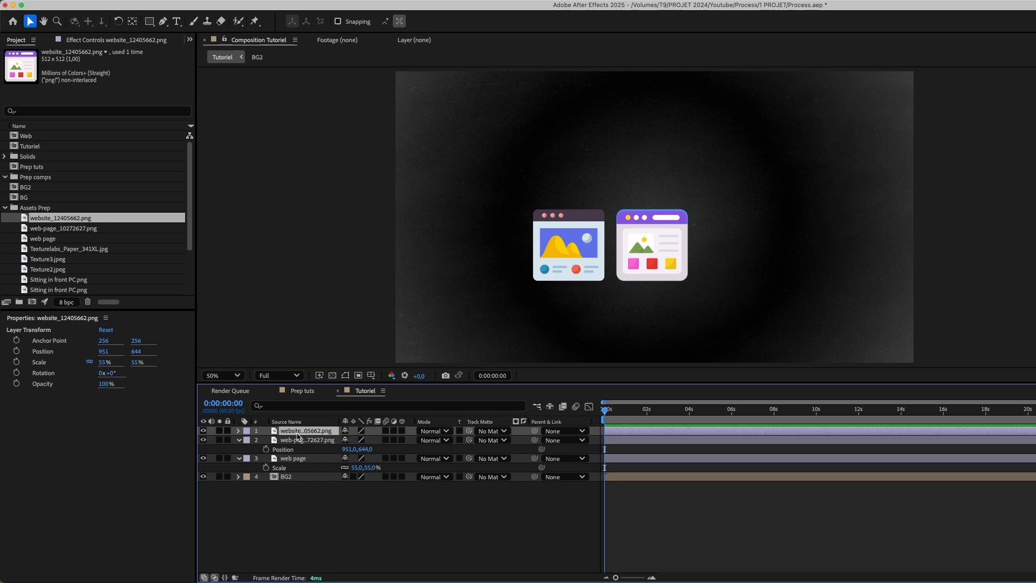
- Move the website_12405662.png layer to 1269, 644 and adjust its scale slightly to match the other icons
key("p")
left_click_drag(346, 441, 511, 430)
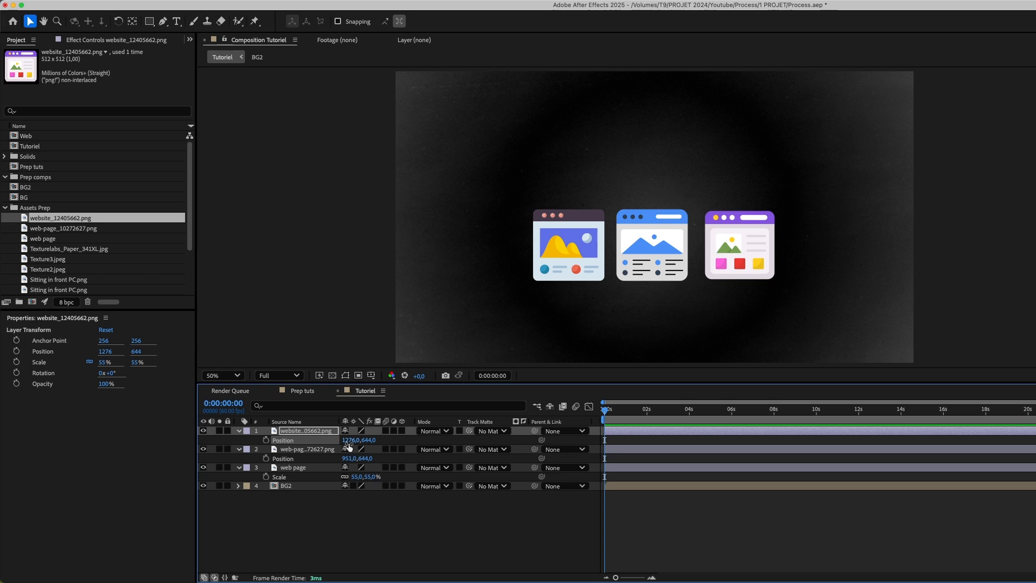
key("s")
left_click_drag(356, 440, 355, 440)
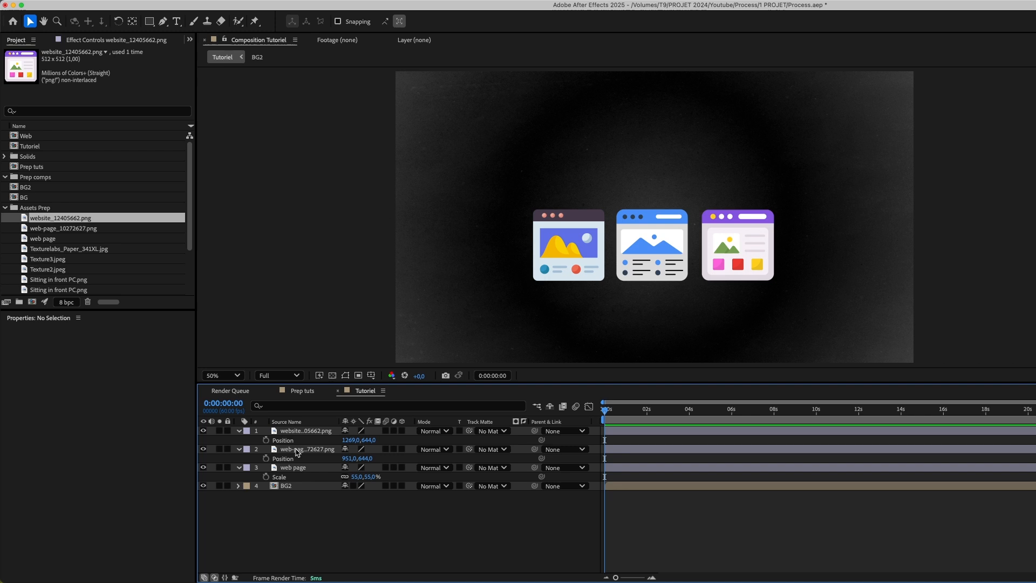
- Rename the web-page_10272627.png layer as web-bleu
left_click(296, 469)
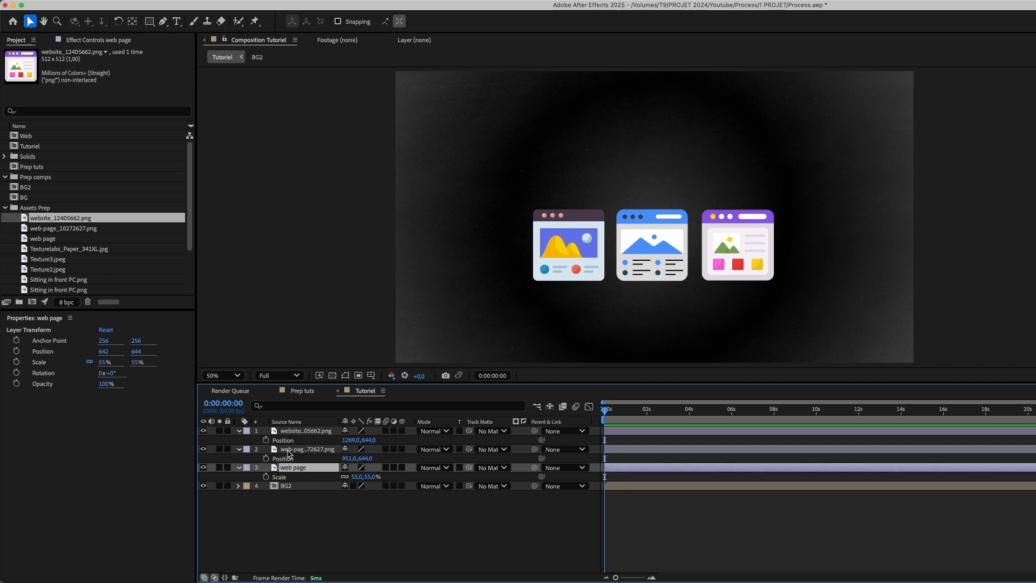
left_click(290, 453)
right_click(290, 453)
left_click(324, 544)
type("web-bl")
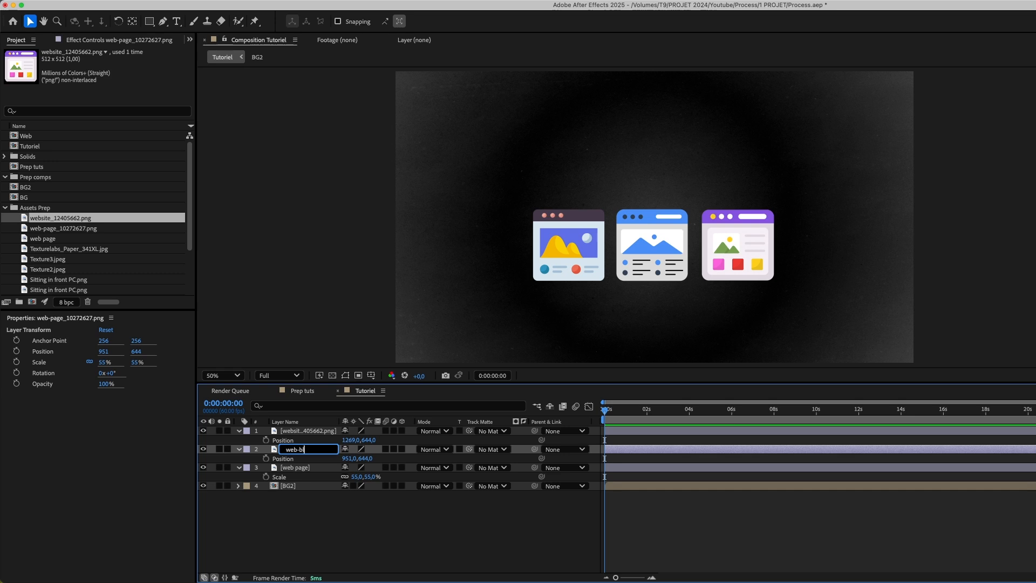
type("eu")
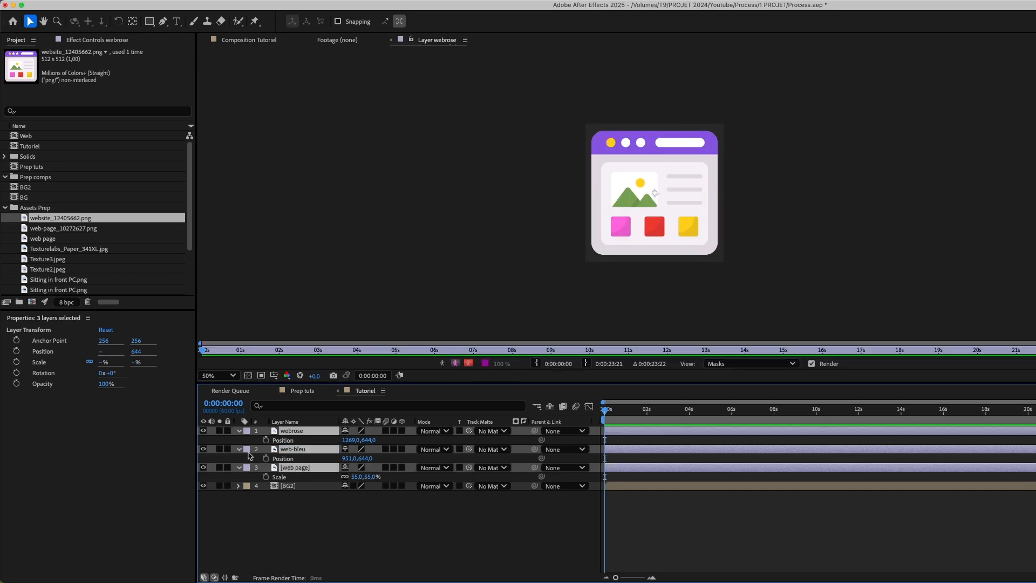
- Set the label colour of the webrose, web-bleu and web page layers to Blue and return to the Tutoriel composition view
left_click(249, 453)
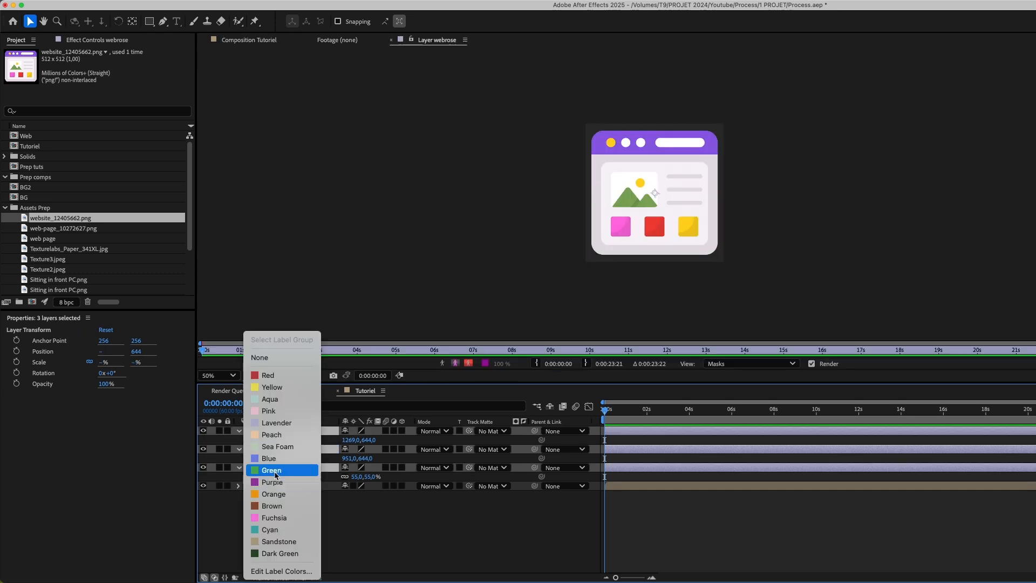
left_click(270, 458)
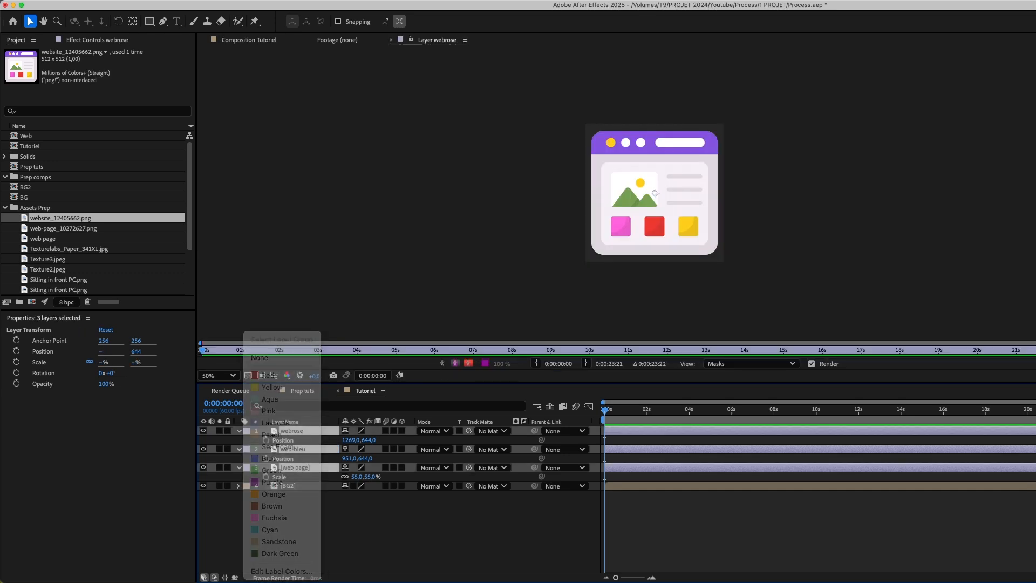
left_click(393, 39)
left_click(256, 43)
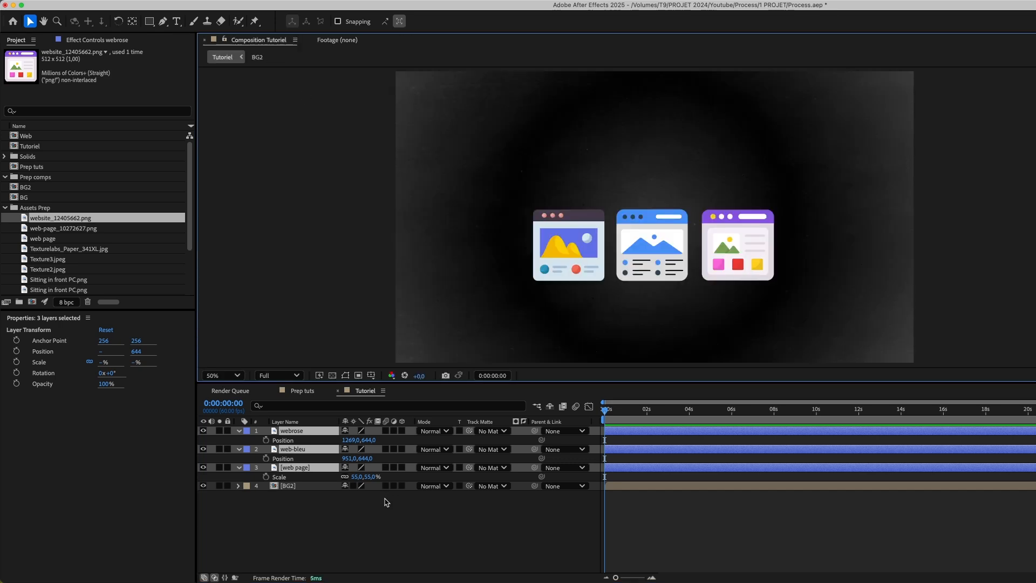
left_click(296, 521)
- Add a text layer reading 1 over the first icon, with a black fill and a 100 px font size
key("/")
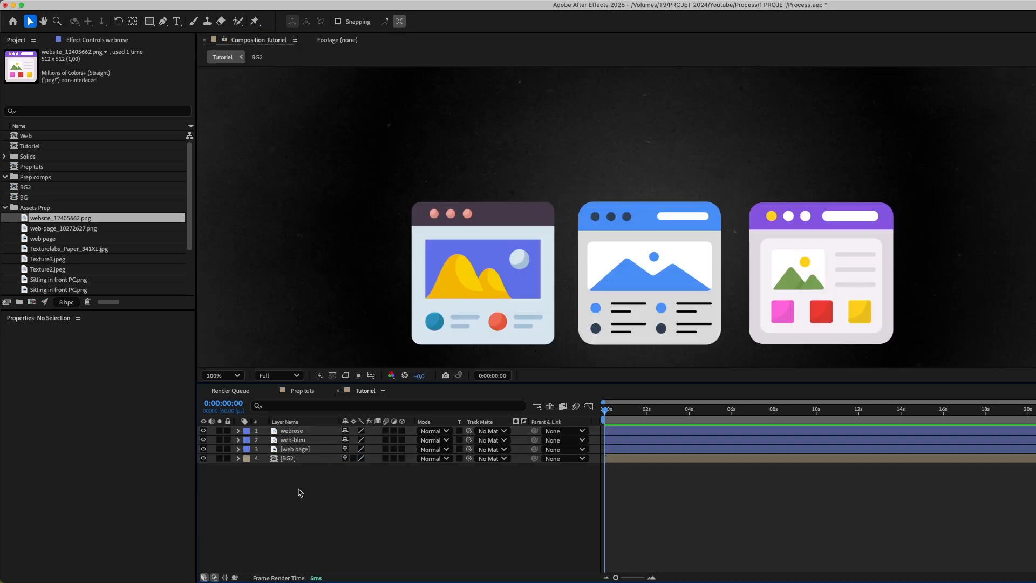
left_click(176, 21)
left_click(425, 299)
type("1")
key("super+a")
left_click(36, 474)
left_click_drag(351, 277, 345, 353)
left_click(506, 217)
left_click(37, 447)
type("100")
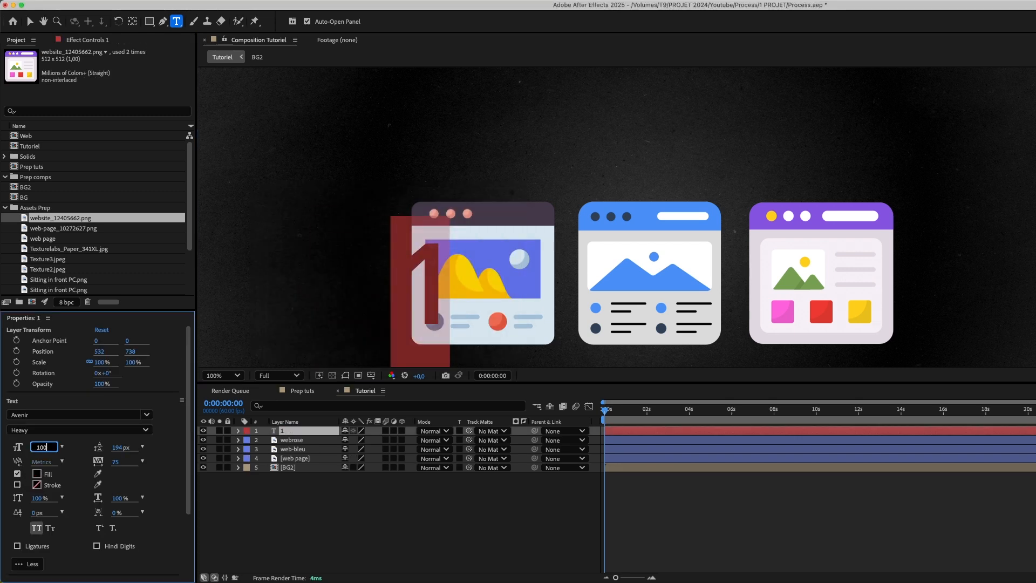
key("Return")
key("Escape")
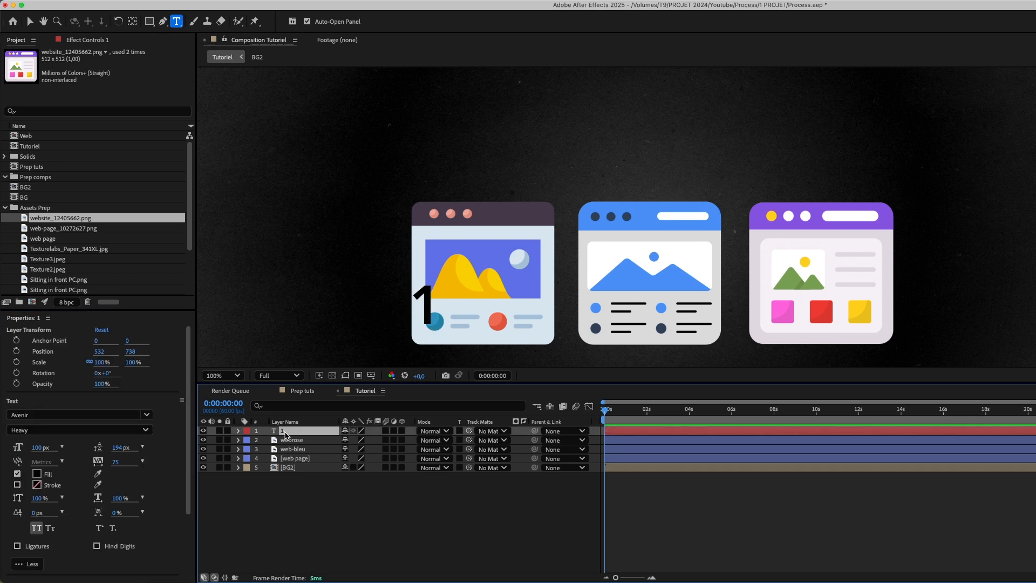
- Move text layer 1 to position 551, 758 on the first icon's lower part
key("p")
left_click_drag(344, 440, 514, 434)
left_click(329, 496)
- Duplicate text layer 1, position the copy at 863, 758 on the blue icon and change its text to 2
left_click(291, 431)
key("super+d")
key("p")
double_click(603, 328)
type("2")
left_click(534, 465)
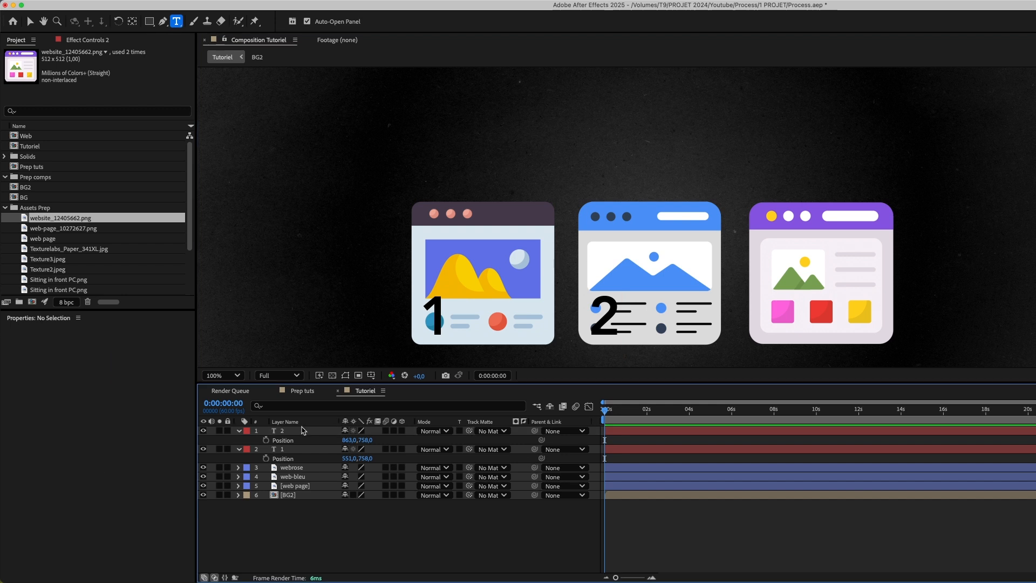
- Duplicate text layer 2, position the copy at 1187, 758 on the purple icon and change its text to 3
left_click(303, 431)
key("super+d")
key("p")
left_click_drag(348, 440, 523, 443)
double_click(783, 315)
type("3")
left_click(387, 553)
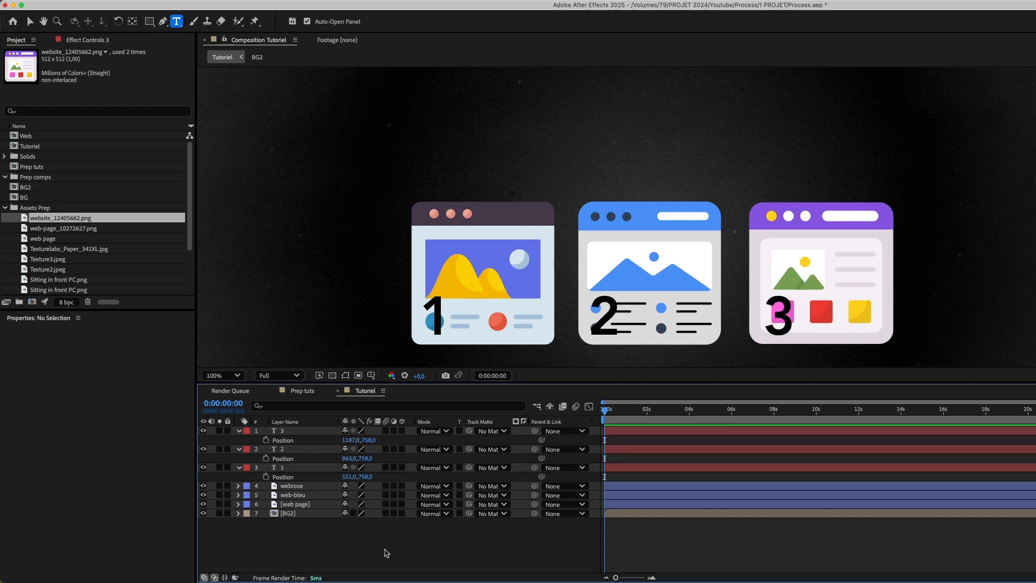
- Parent text layer 1 to web page, text layer 2 to web-bleu and text layer 3 to webrose
left_click(279, 469)
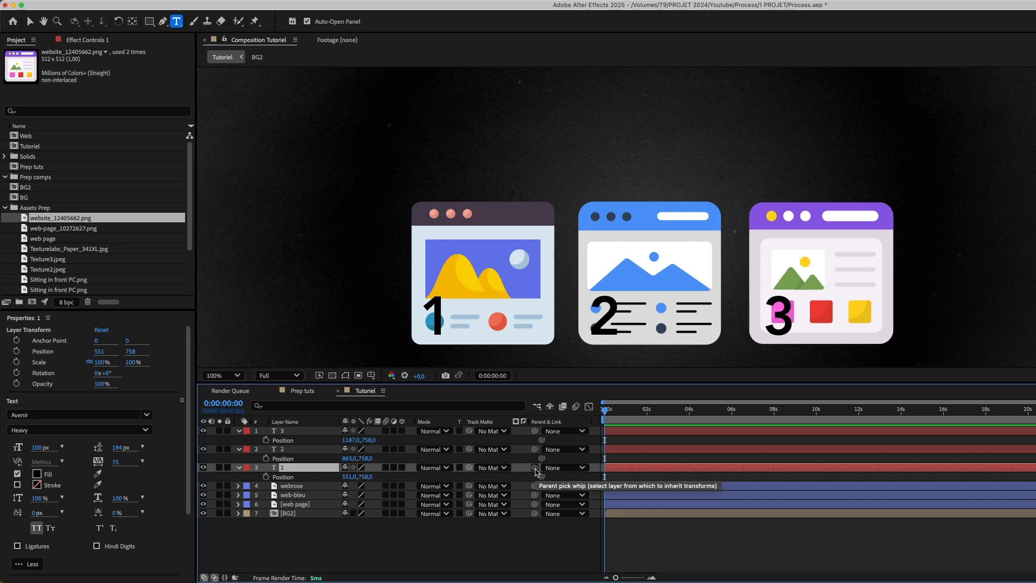
mouse_move(534, 469)
left_mouse_down()
mouse_move(302, 516)
mouse_move(295, 507)
left_mouse_up()
left_click(313, 451)
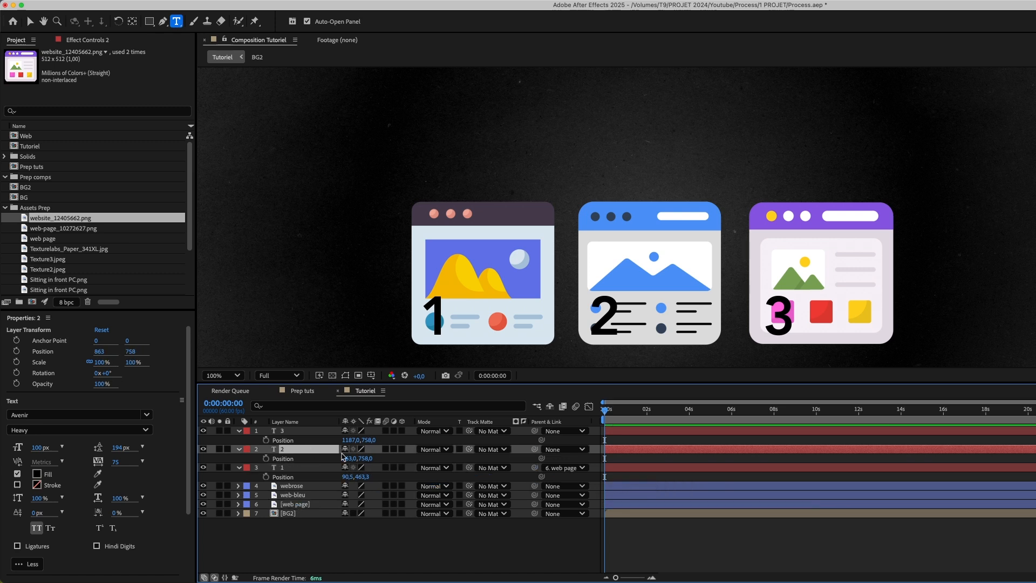
left_click_drag(534, 449, 317, 494)
left_click_drag(534, 431, 305, 488)
- Make the three text layers and three icon layers 3D and collapse their properties
left_click(402, 495)
left_click_drag(402, 468, 402, 431)
left_click(239, 430, "super")
- Reveal the rotation properties of the webrose, web-bleu and web page layers, trying and undoing a -6° X Rotation
left_click(291, 458)
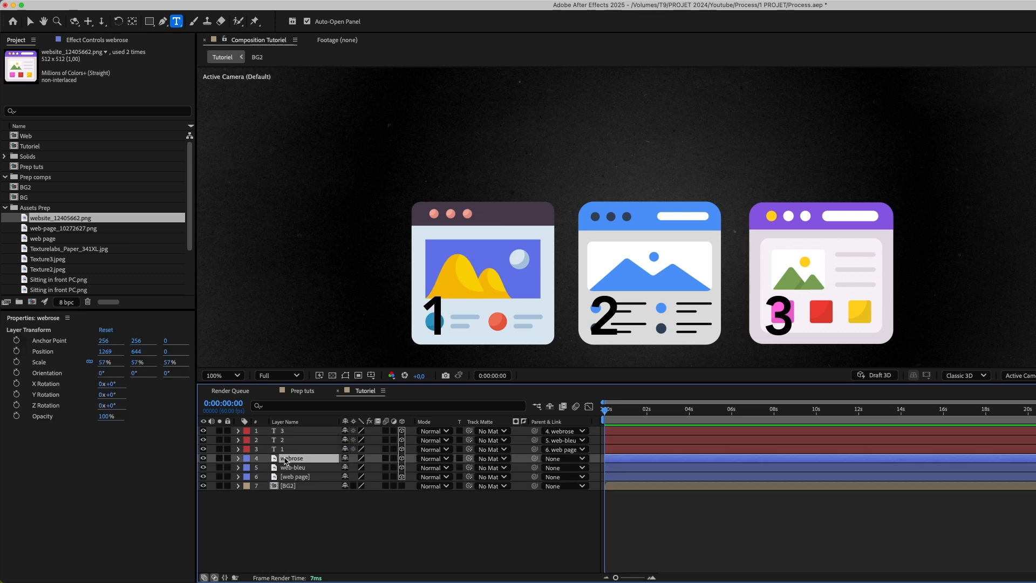
left_click(287, 477, "shift")
key("r")
mouse_move(360, 477)
left_mouse_down()
mouse_move(328, 480)
mouse_move(365, 490)
left_mouse_up()
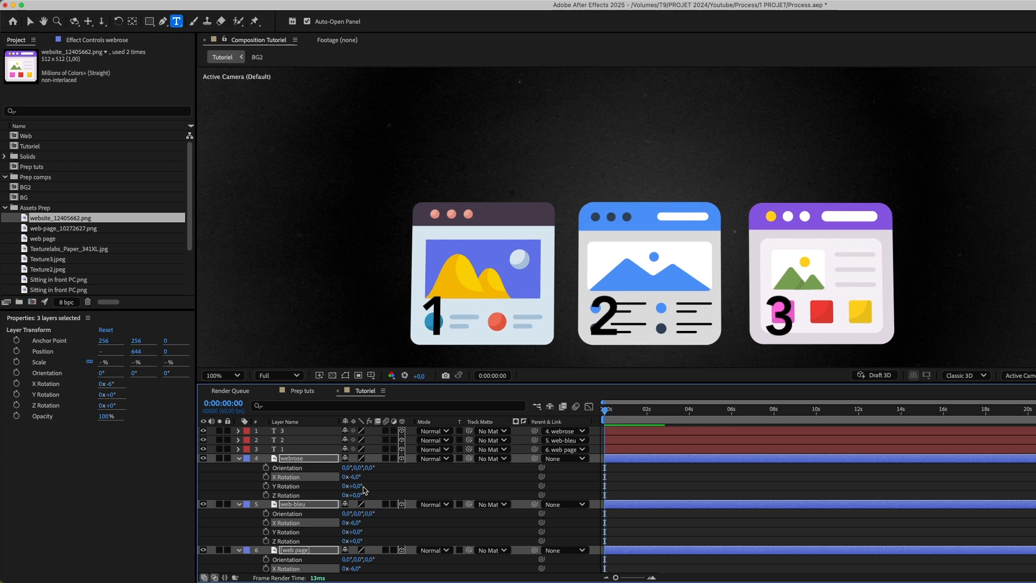
key("super+z")
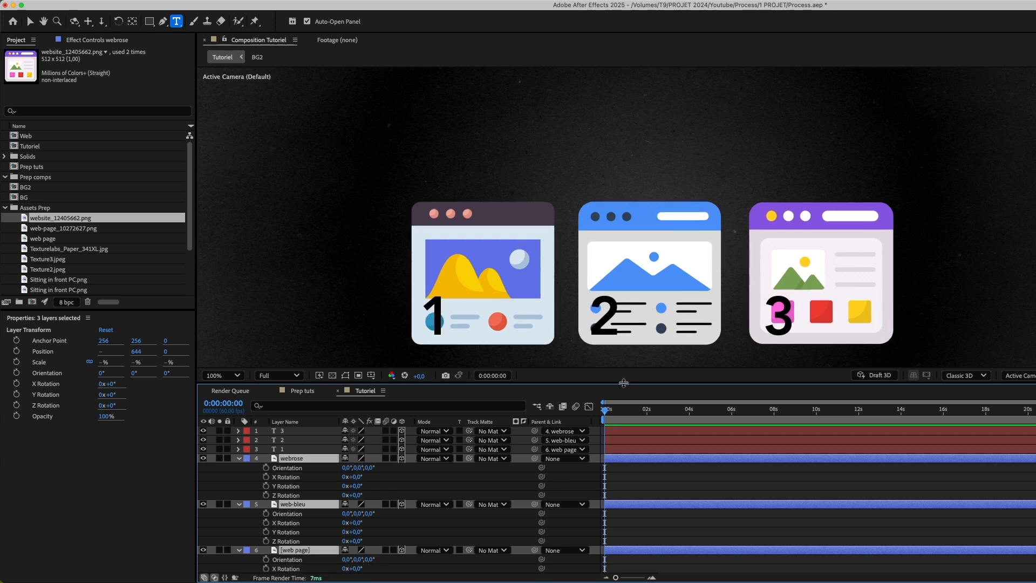
- Add X Rotation, Y Rotation and Opacity keyframes to the three icon layers at 0:00:01:39
key("comma")
key("comma")
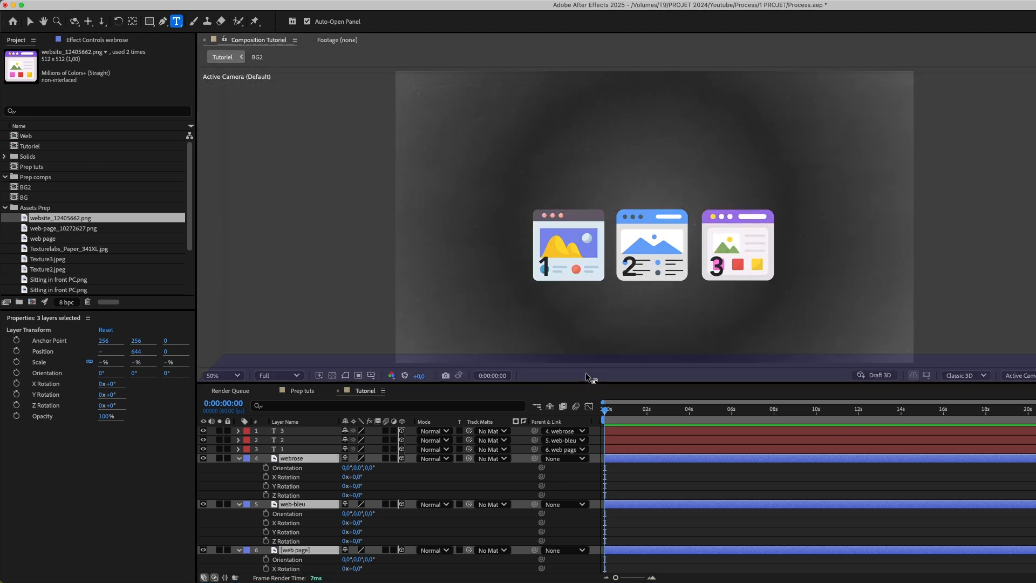
left_click_drag(586, 385, 585, 310)
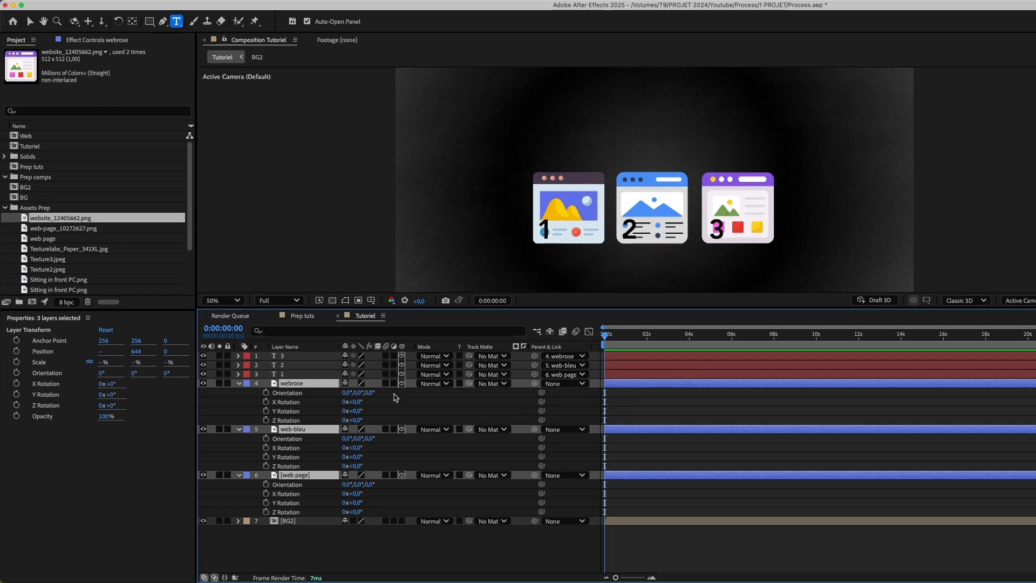
left_click(657, 335)
left_click_drag(656, 336, 639, 336)
left_click(265, 402)
left_click(265, 410)
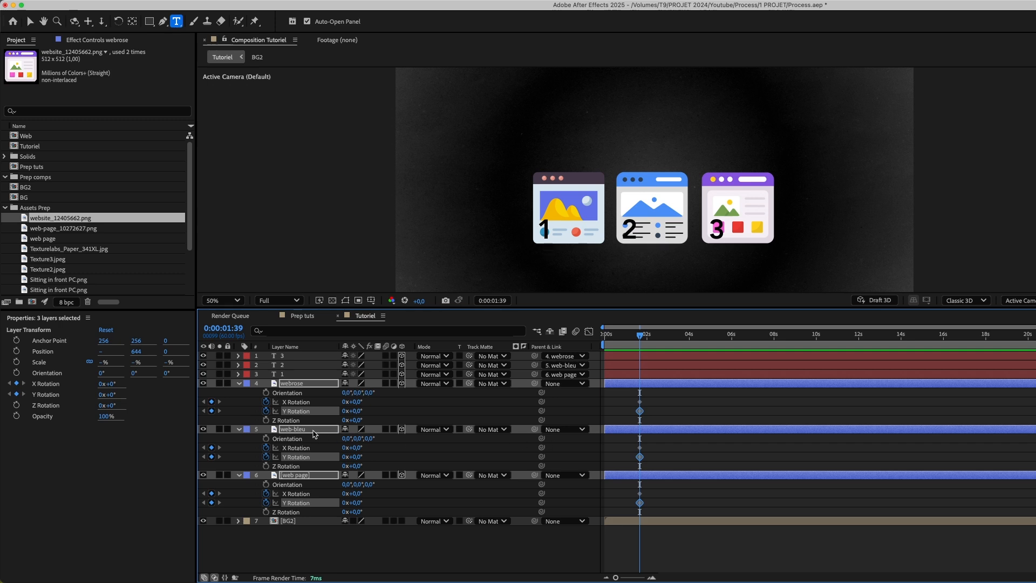
key("shift+t")
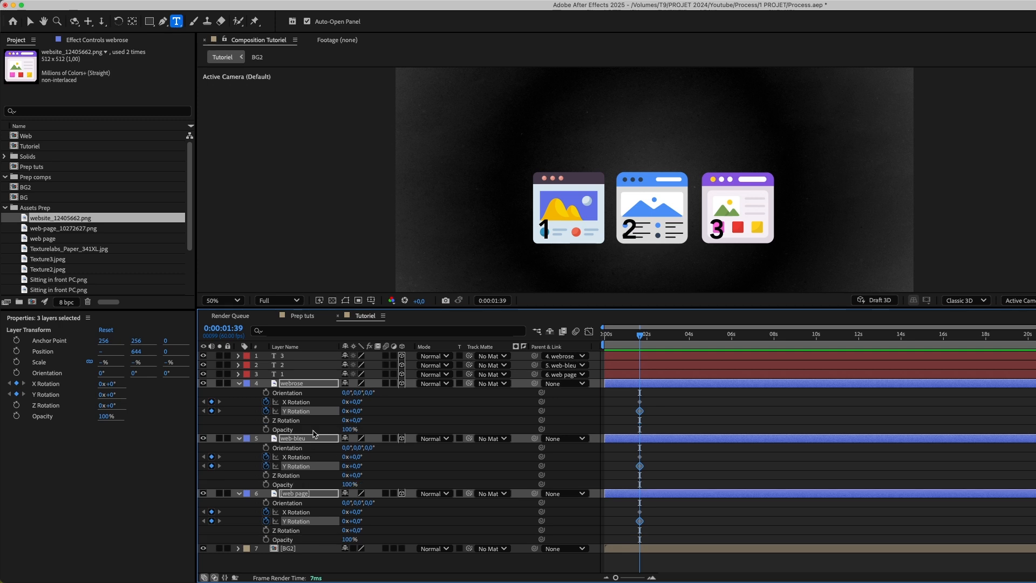
left_click(266, 430)
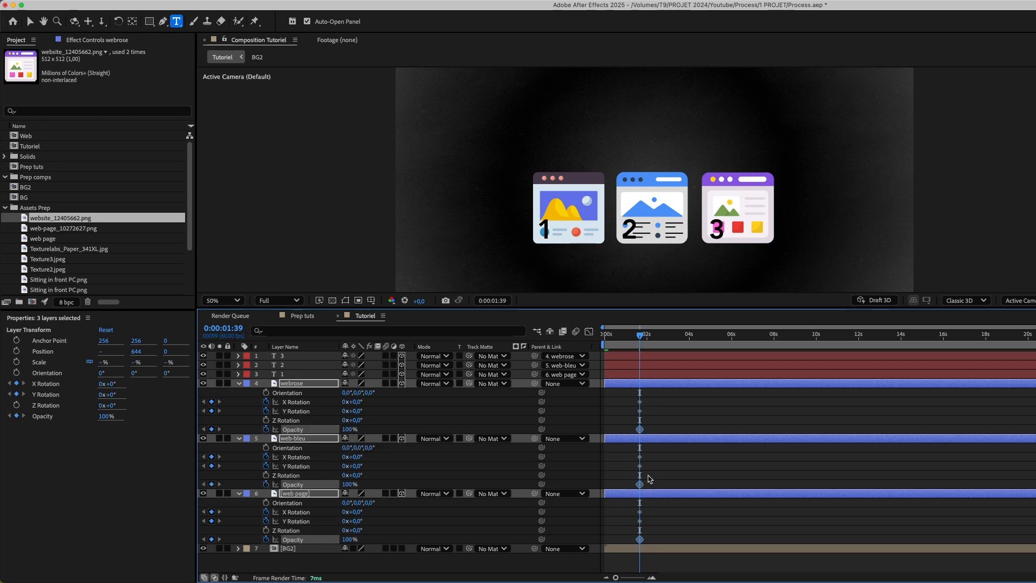
- At 0:00:00:24, set the three icon layers' X Rotation and Y Rotation to 90° and their Opacity to 0%
left_click(620, 338)
left_click_drag(620, 337, 608, 339)
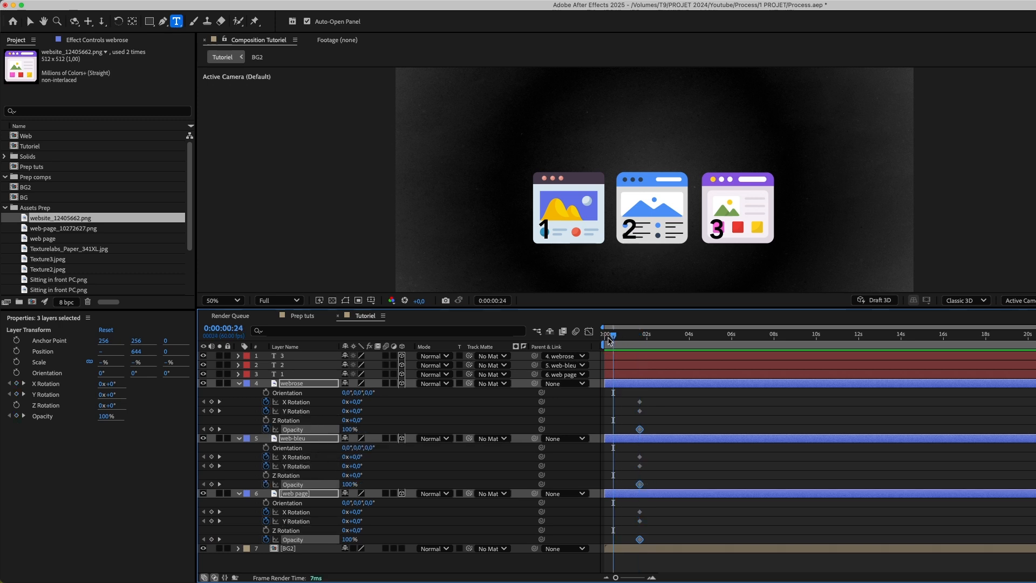
left_click(353, 401)
type("90")
key("Return")
left_click(357, 411)
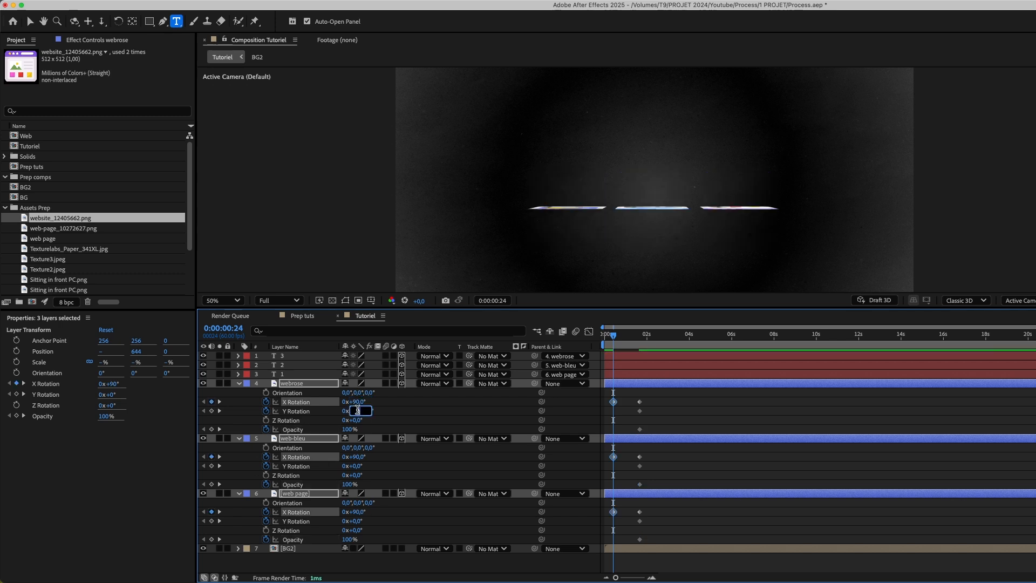
type("90")
key("Return")
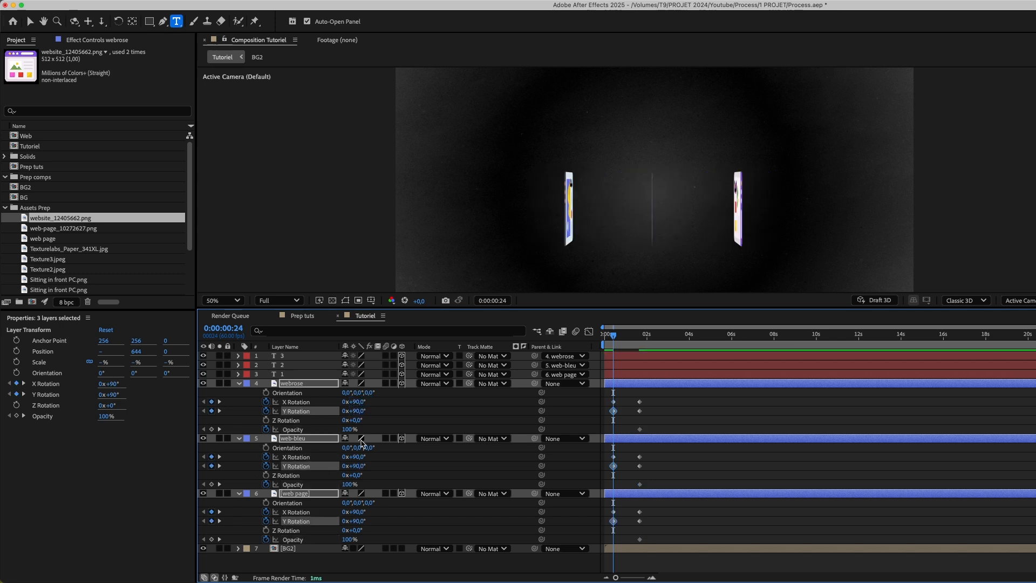
left_click_drag(345, 434, 204, 432)
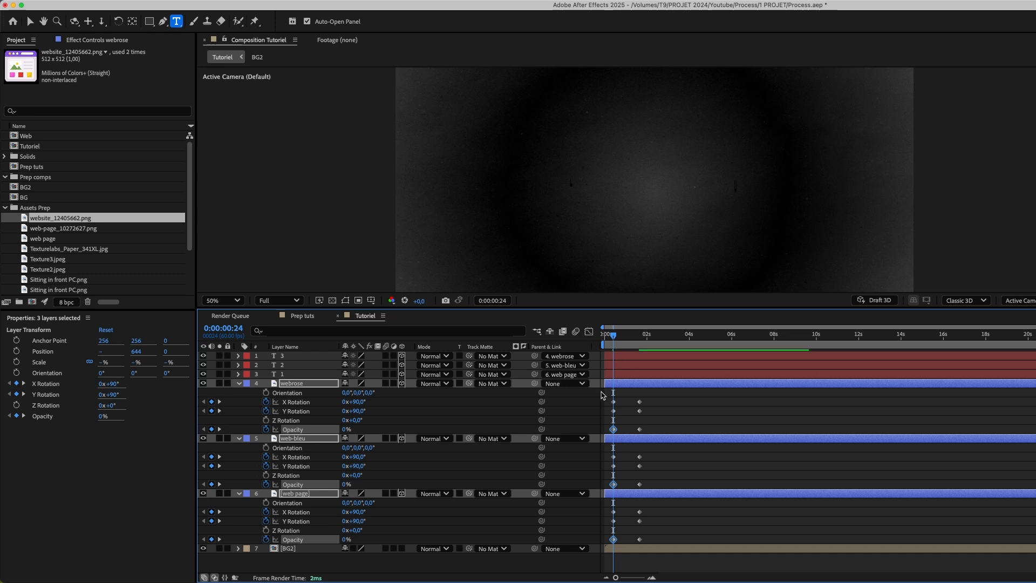
- Apply Easy Ease to all rotation and opacity keyframes and shorten the work area to about 4 seconds
left_click_drag(669, 396, 609, 542)
key("F9")
mouse_move(1031, 344)
left_mouse_down()
mouse_move(678, 345)
mouse_move(695, 345)
left_mouse_up()
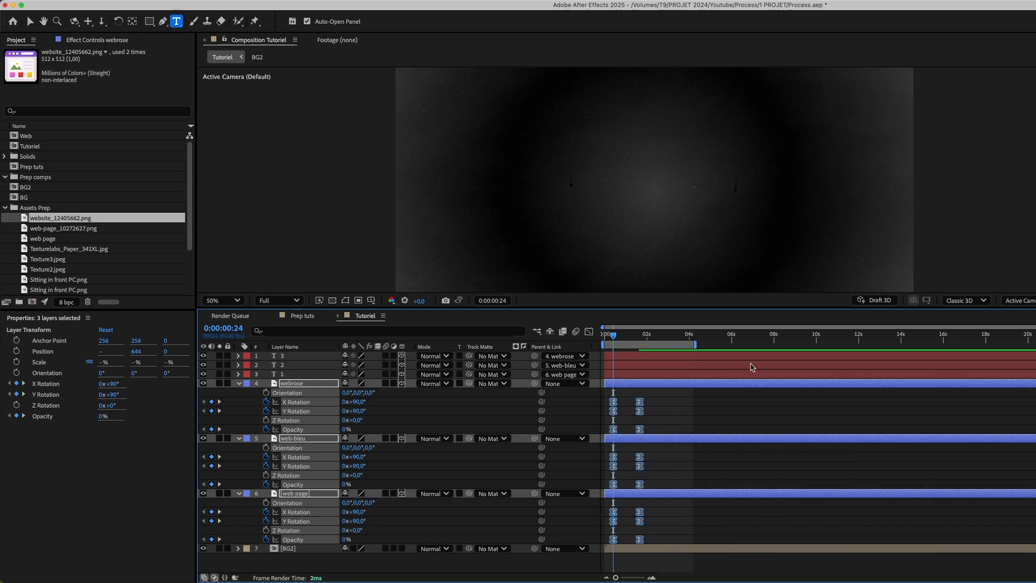
- Reshape the selected keyframes' speed curves in the Graph Editor so the motion peaks early and slows gradually
mouse_move(1035, 327)
left_mouse_down()
mouse_move(812, 365)
mouse_move(771, 383)
mouse_move(794, 399)
left_mouse_up()
left_click(786, 405)
left_click_drag(714, 398, 618, 541)
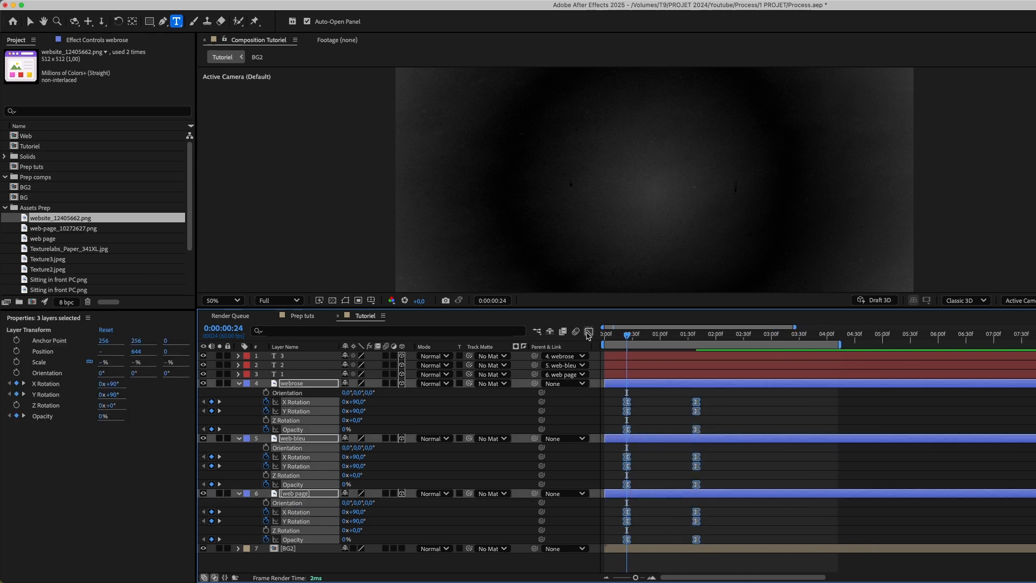
left_click(588, 331)
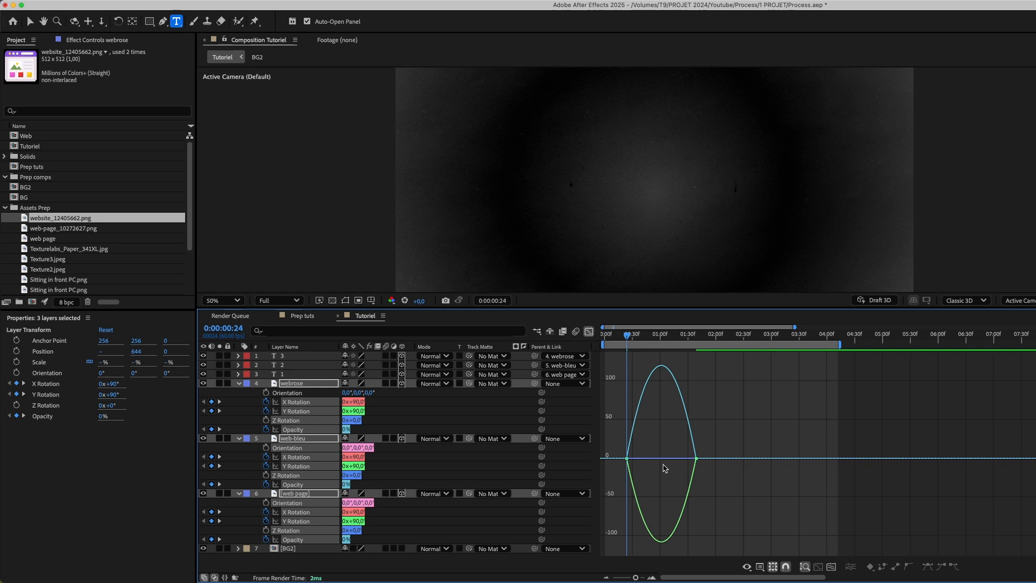
left_click(695, 458)
left_click_drag(685, 458, 651, 467)
- Try to pull the remaining Opacity speed curve's end handle toward the start
left_click(686, 440)
left_click_drag(685, 417, 634, 419)
key("super+z")
left_click(686, 439)
key("super+z")
left_click(688, 403)
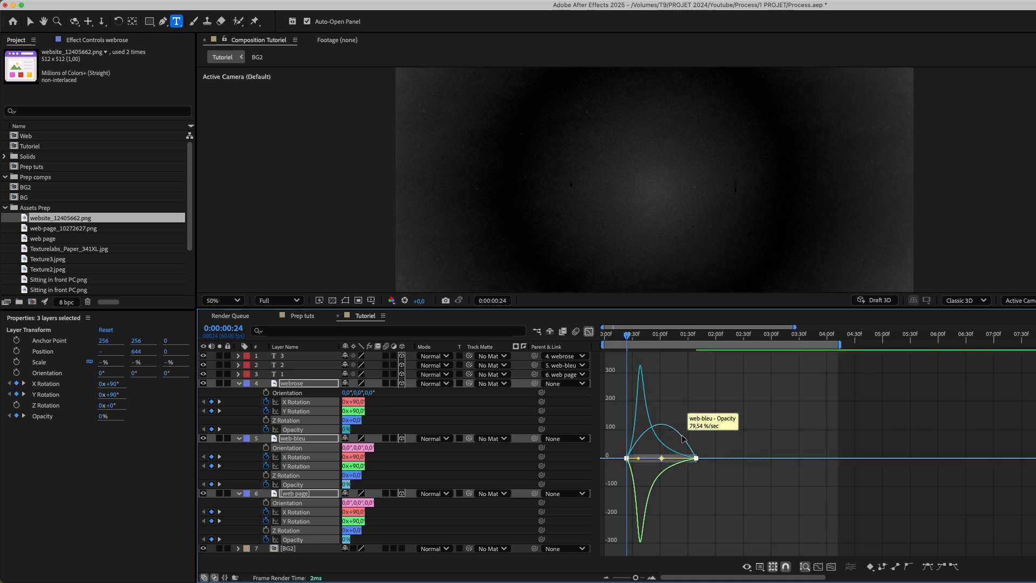
- Reshape the web-bleu Opacity speed curve to match the other early-peaking curves and leave the Graph Editor
left_click(682, 438)
left_click_drag(683, 458, 659, 458)
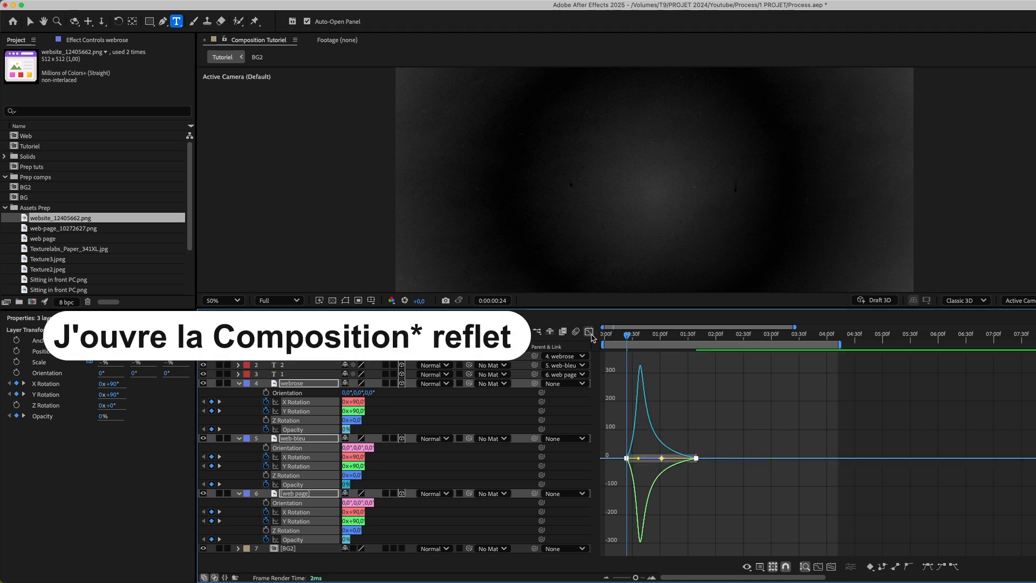
left_click(589, 331)
- Move the ending Opacity keyframes of all three icon layers earlier, to about 1 second
left_click(665, 460)
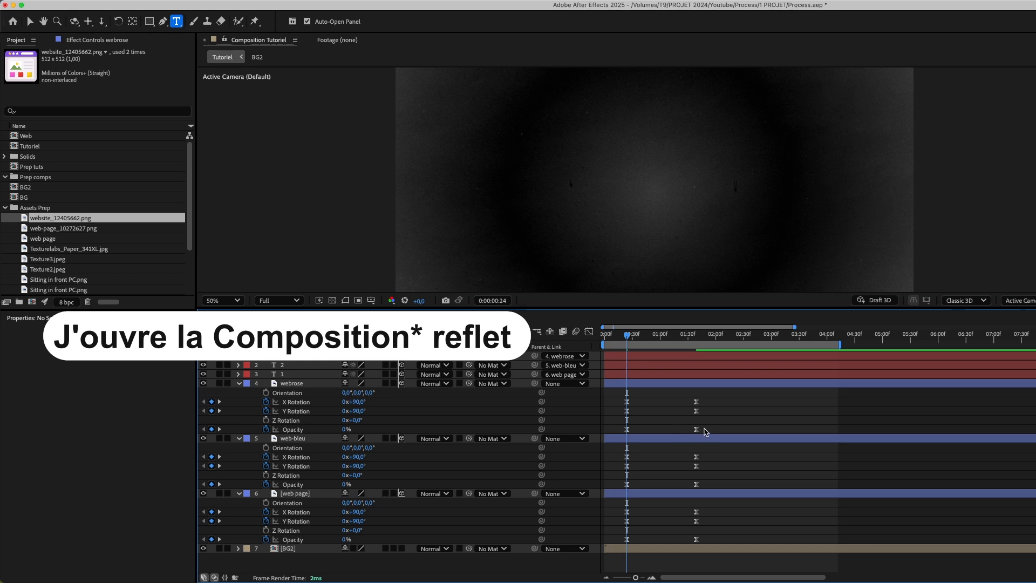
left_click(696, 429)
left_click(696, 485, "shift")
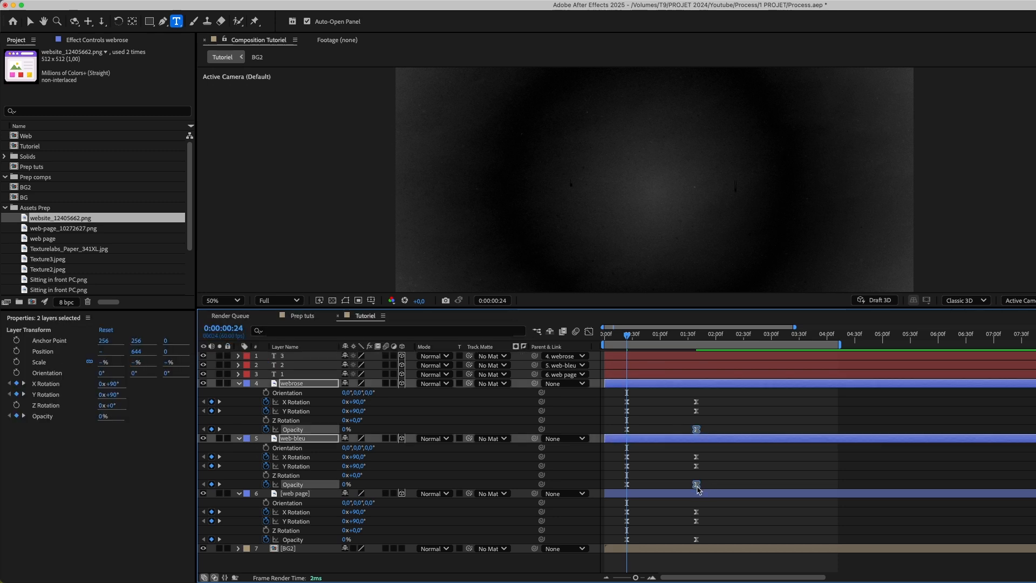
left_click(696, 539, "shift")
left_click_drag(696, 538, 660, 532)
left_click(633, 425)
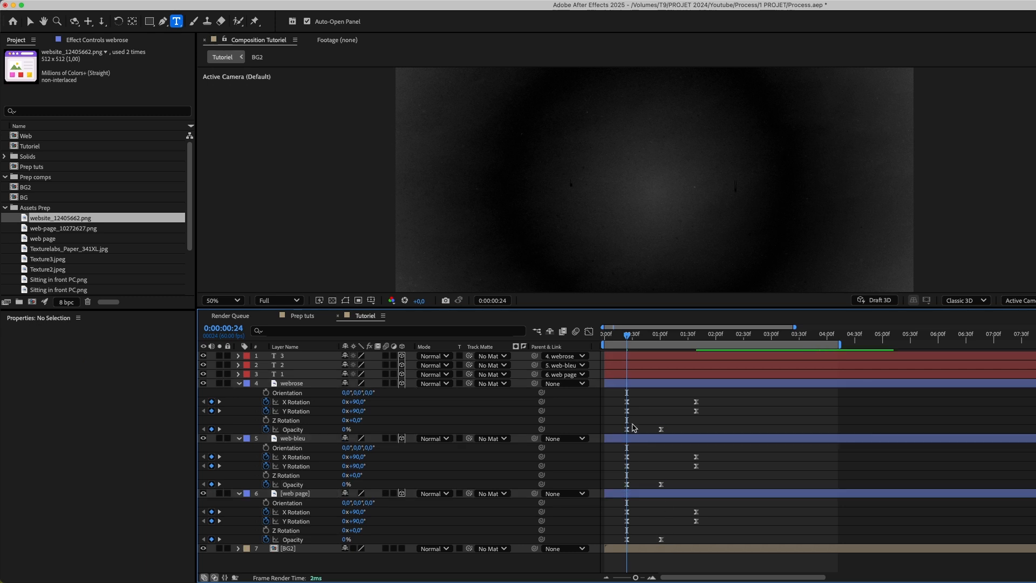
- Preview the icon entrance animation from the start of the composition
left_click_drag(625, 336, 604, 336)
key("space")
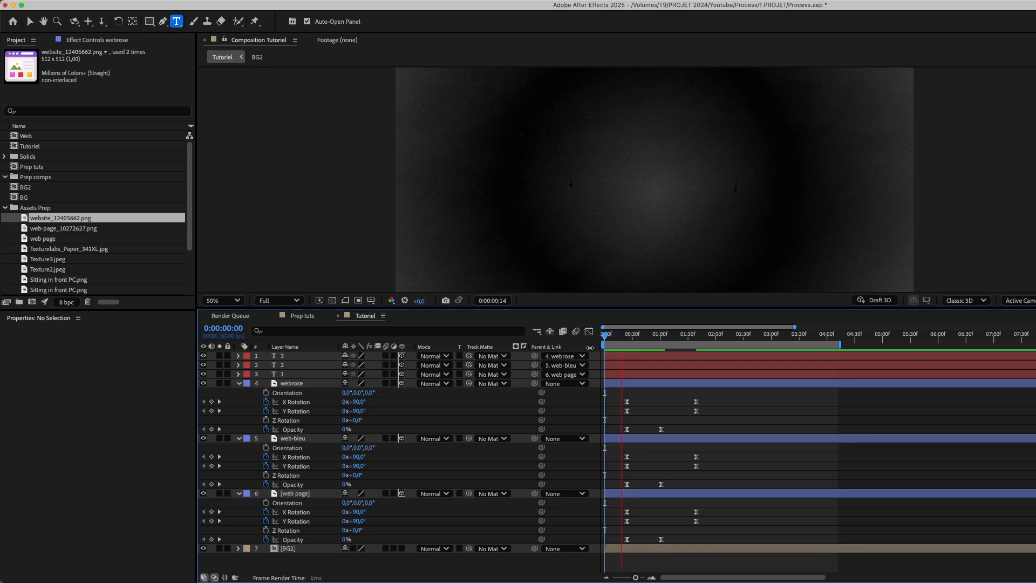
key("space")
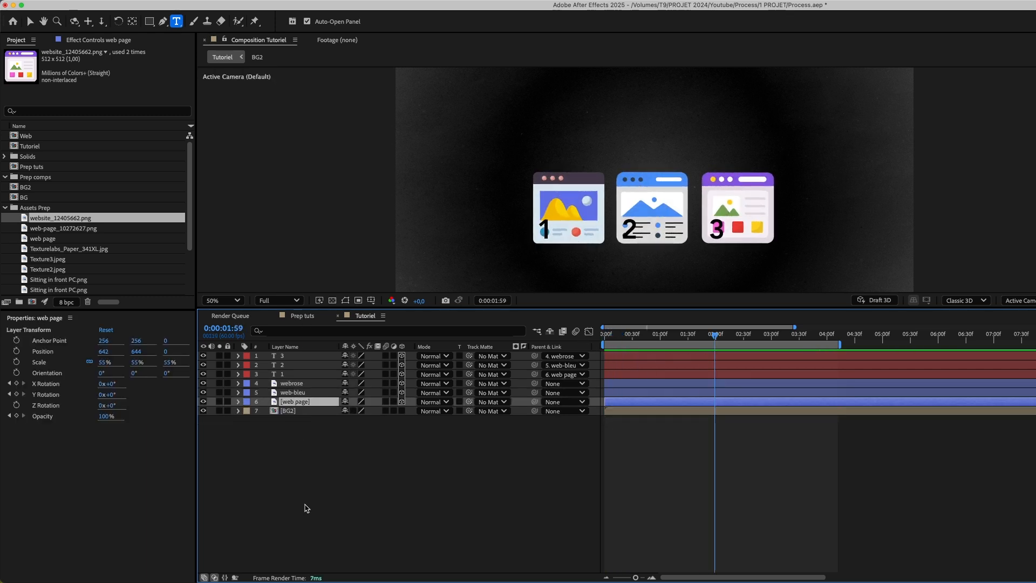
- Copy the Glow effect from the prepared Web composition and paste it onto webrose, web-bleu and web page in Tutoriel
left_click(307, 508)
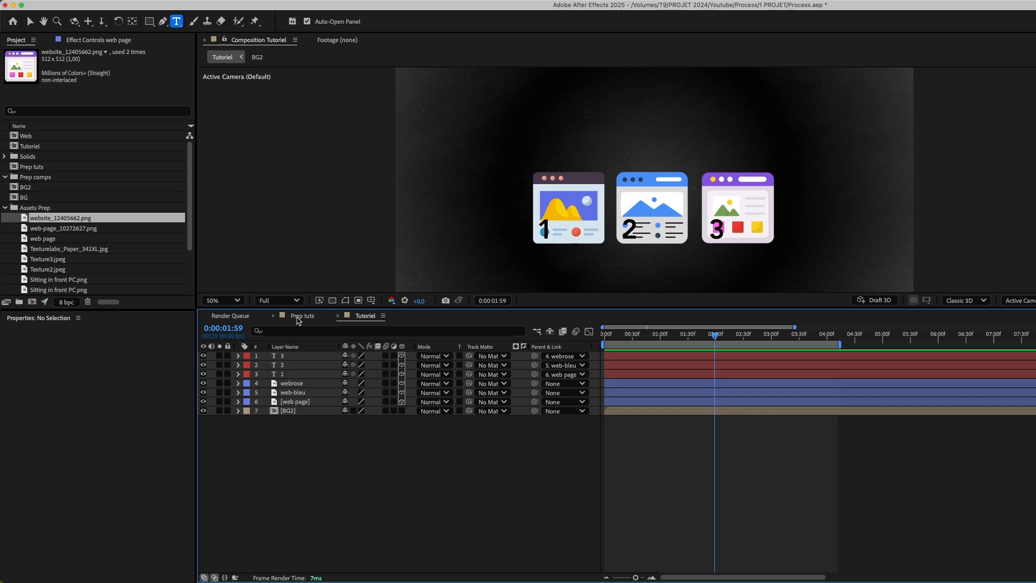
left_click(297, 315)
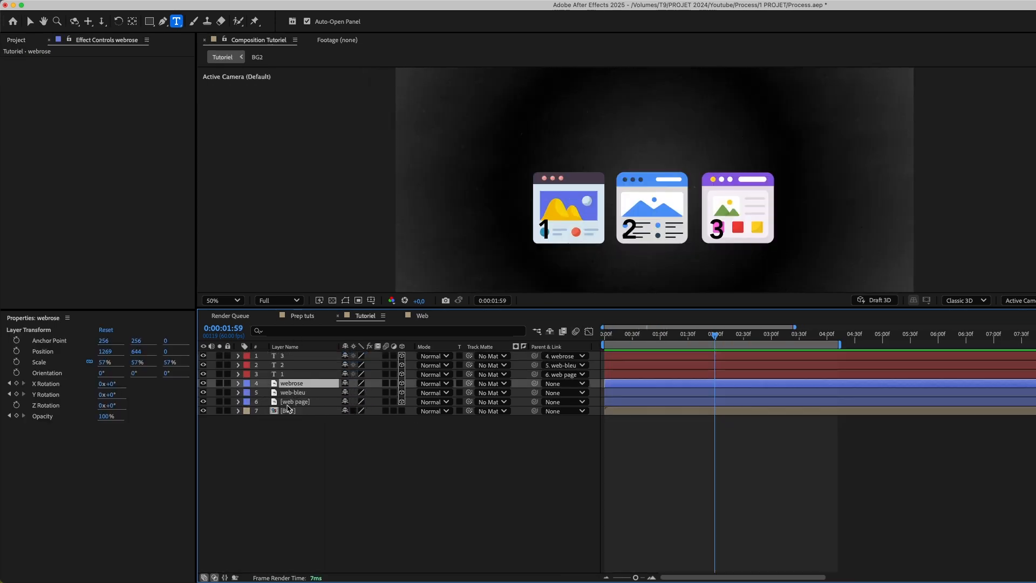
left_click(289, 402, "shift")
key("super+v")
left_click(311, 454)
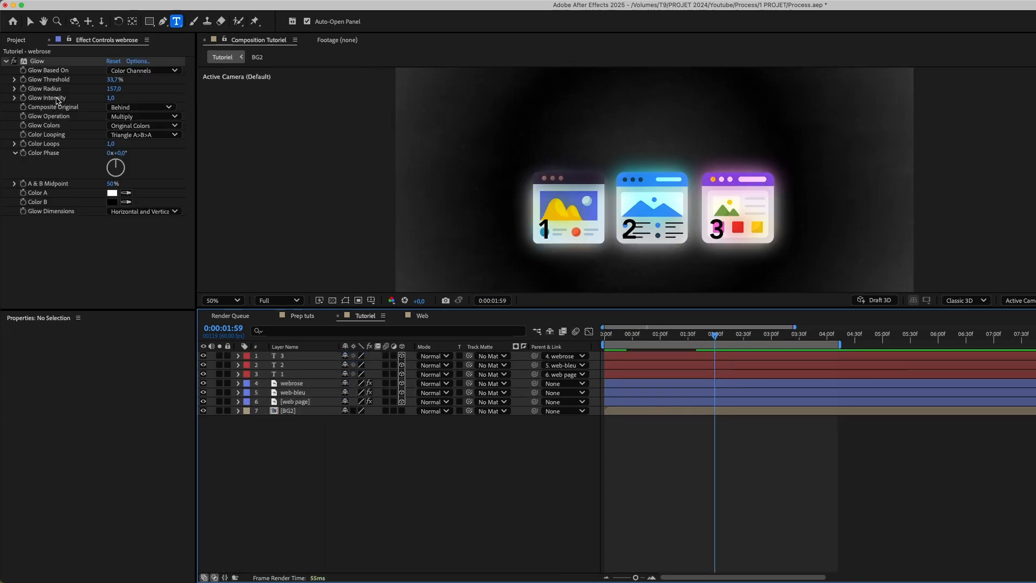
- Check the Composite Original options of the webrose Glow effect and keep the setting on Behind
left_click(142, 107)
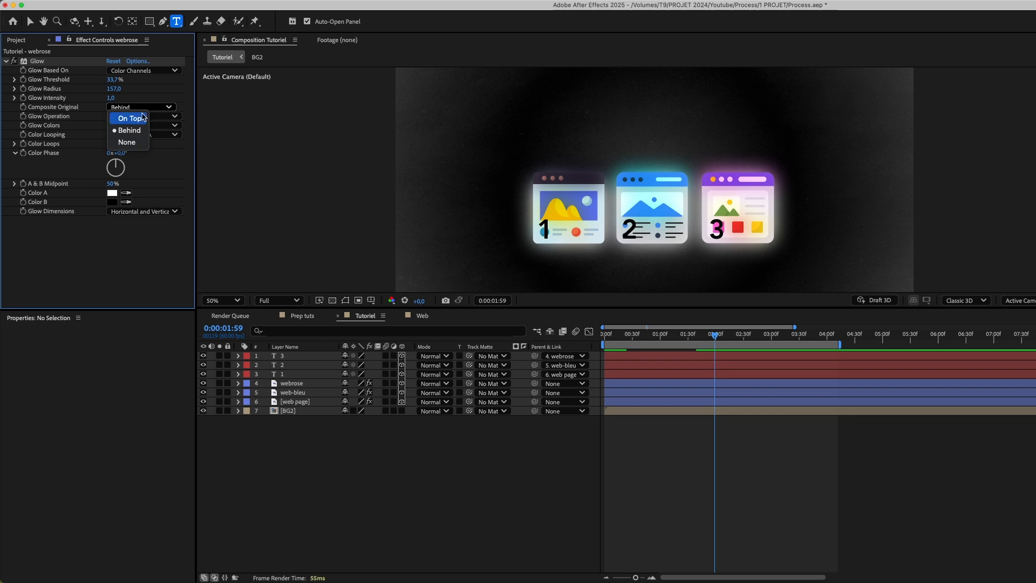
left_click(142, 131)
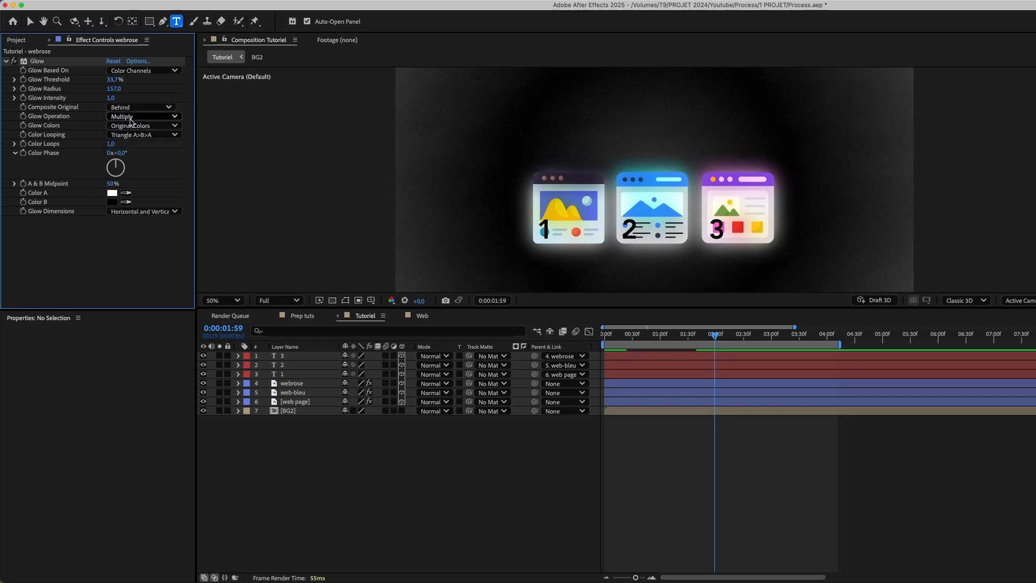
left_click(308, 493)
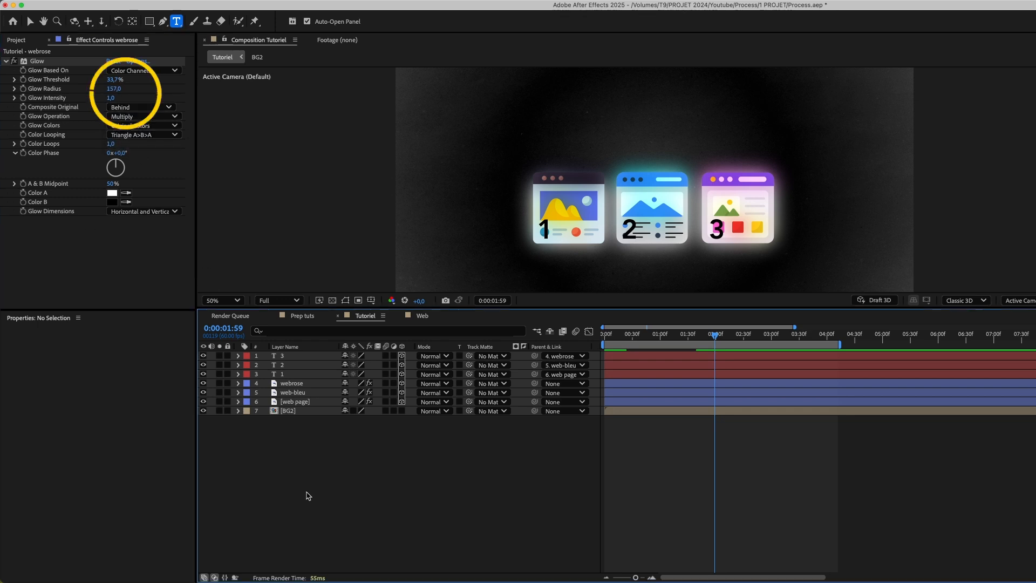
- Apply CC Light Sweep to the web page layer, with Direction -38° and Center at 133, 128
left_click(290, 402)
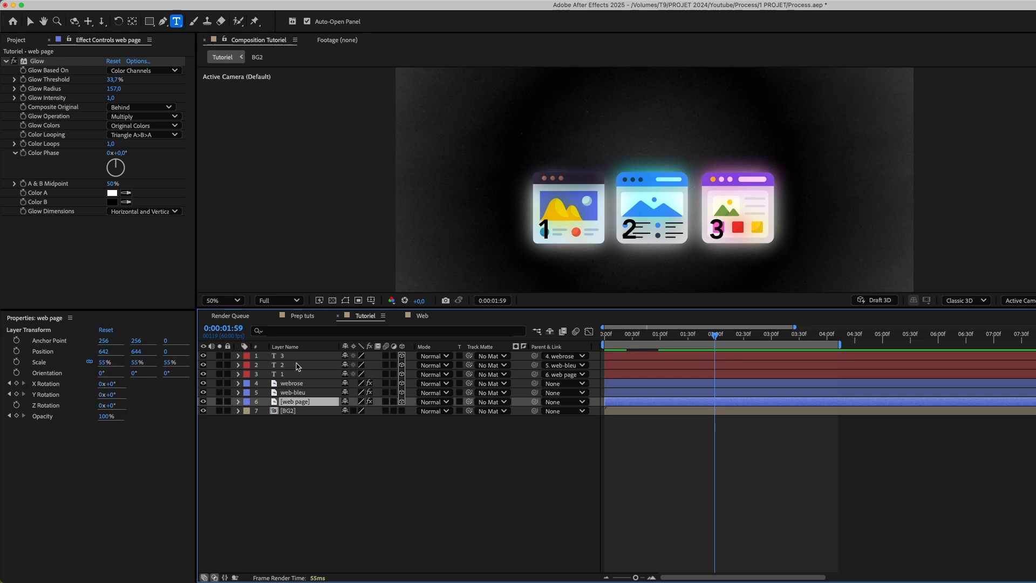
key("ctrl+space")
type("light")
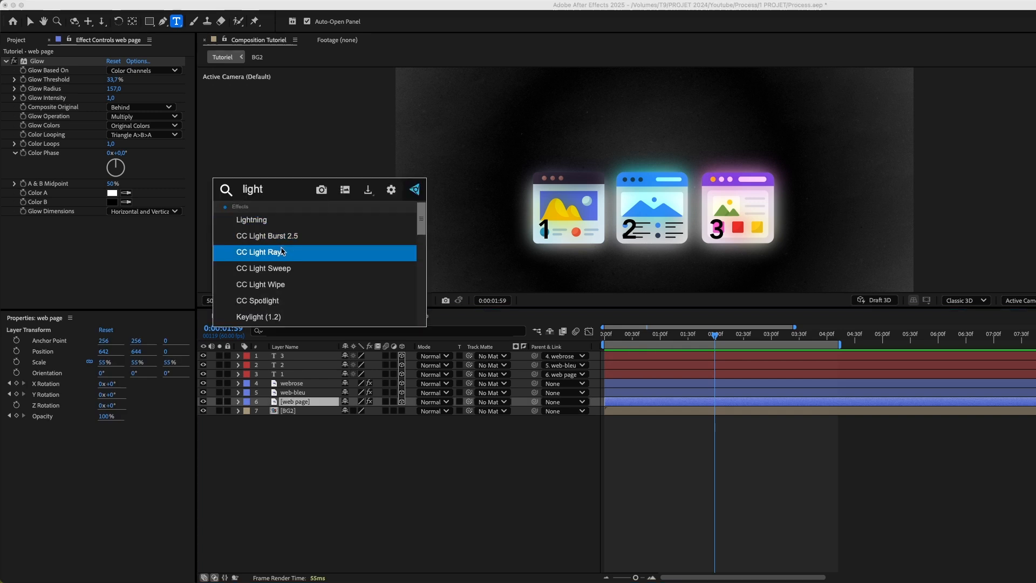
left_click(284, 268)
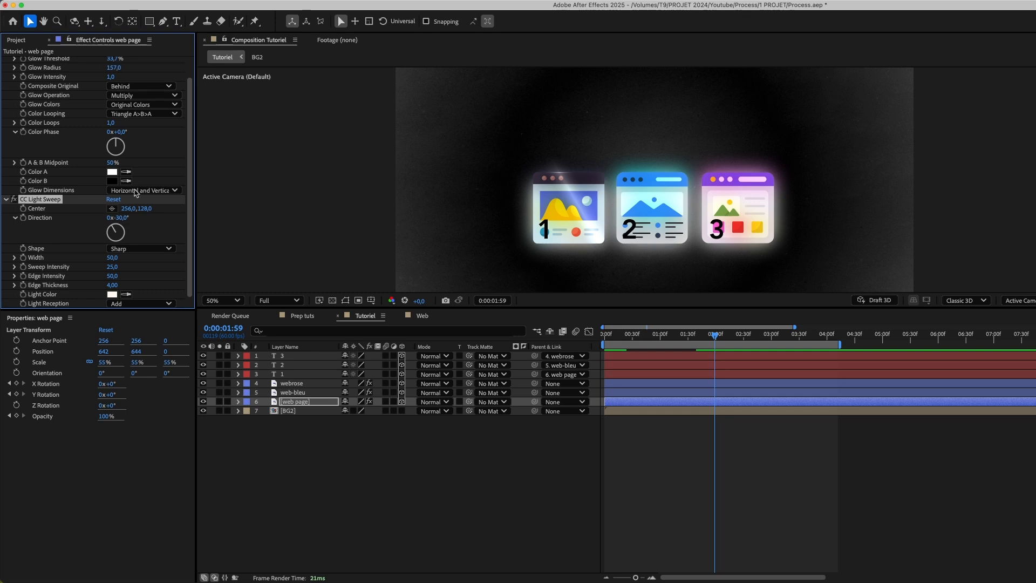
mouse_move(125, 208)
left_mouse_down()
mouse_move(73, 210)
mouse_move(119, 209)
left_mouse_up()
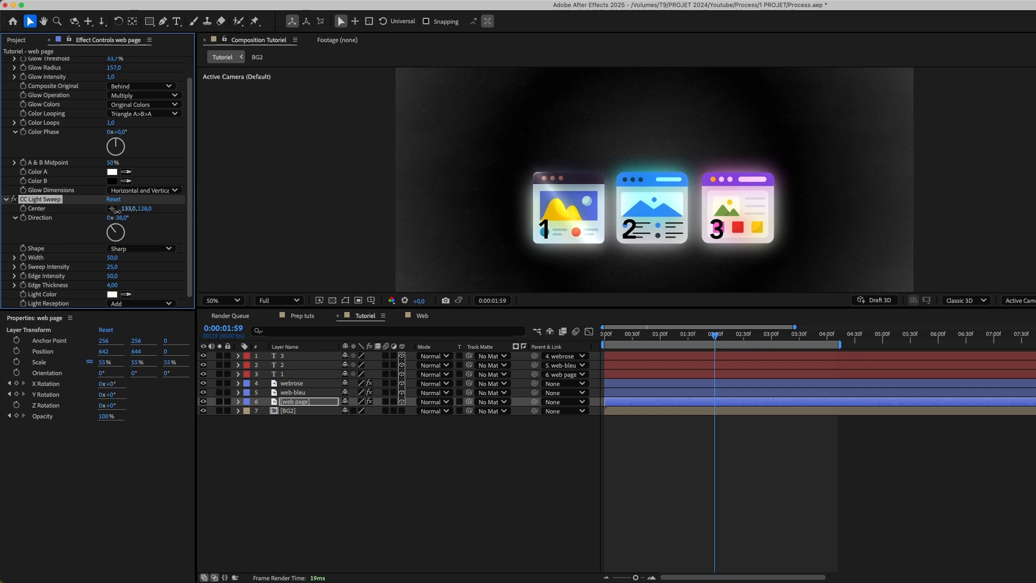
- Paste the adjusted CC Light Sweep effect onto the web-bleu and webrose layers
left_click(286, 393)
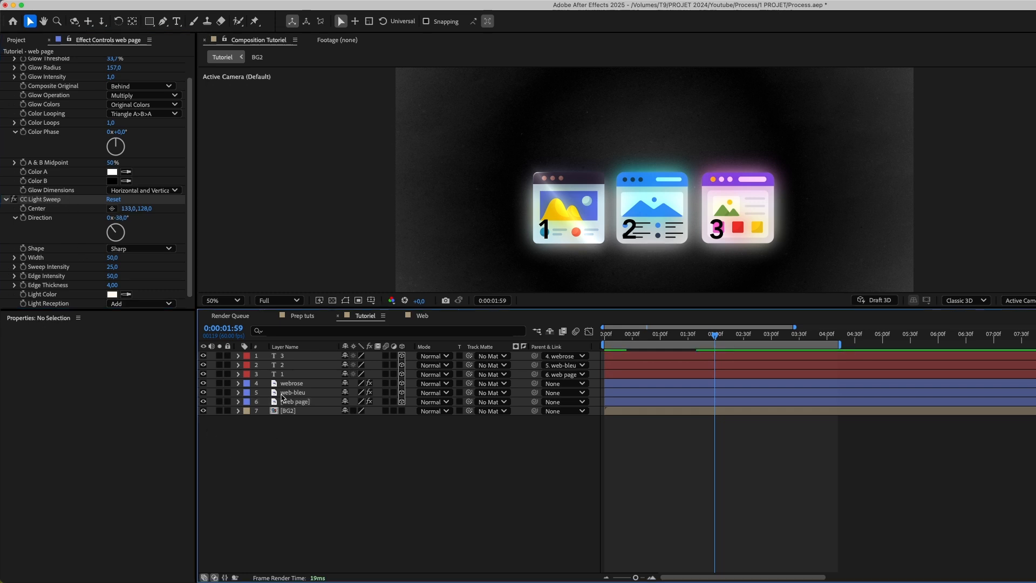
left_click(289, 384, "shift")
left_click(348, 438)
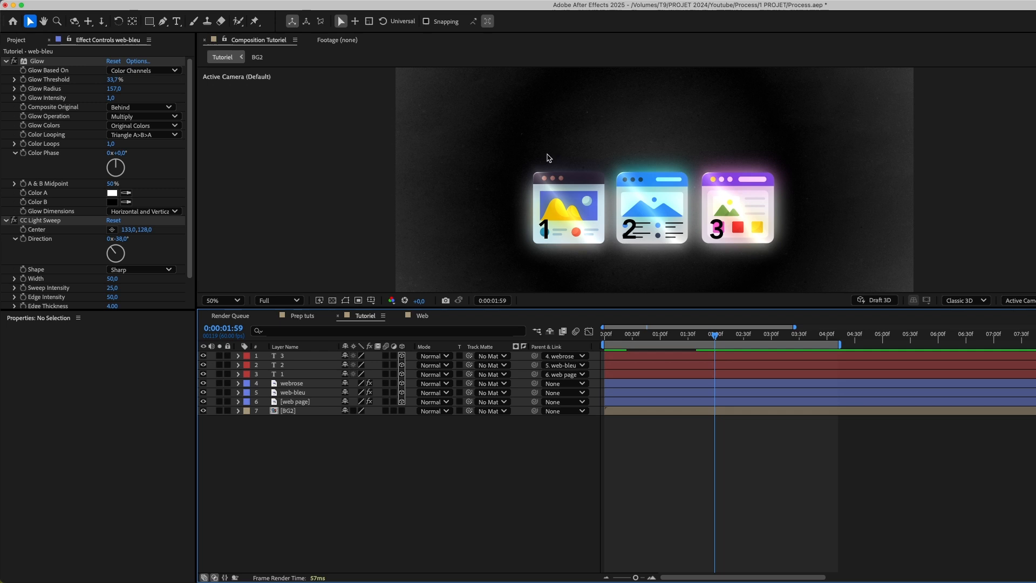
- Lower webrose, web-bleu and web page together in the frame, enlarge the composition view and collapse all layer properties
left_click(303, 402)
left_click(299, 386, "shift")
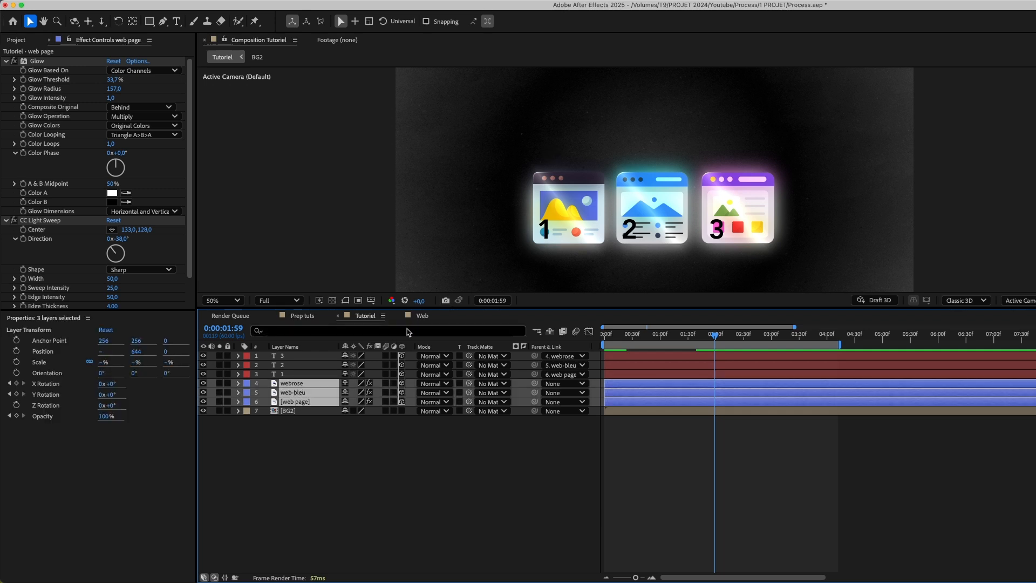
key("p")
left_click_drag(544, 221, 582, 235)
left_click_drag(546, 308, 546, 359)
left_click(402, 536)
key("super+a")
key("u")
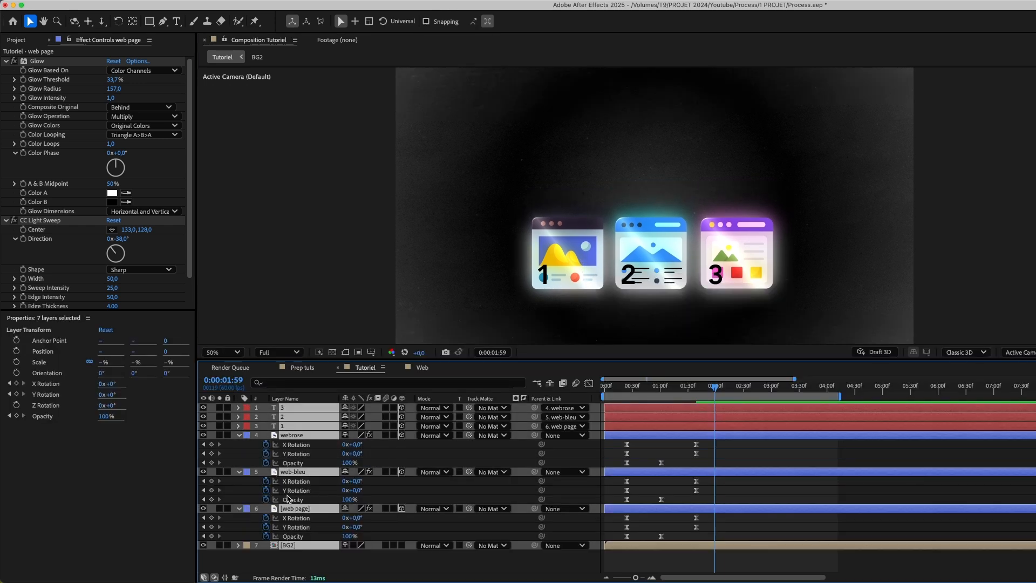
key("u")
left_click(311, 538)
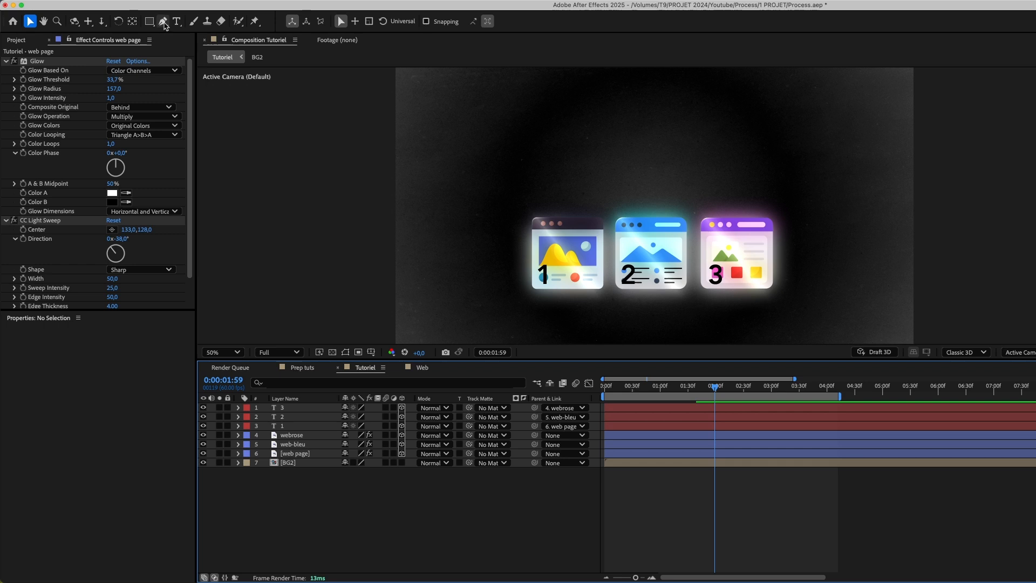
- Create a text layer reading "Se former" above the icons
left_click(177, 21)
left_click(587, 165)
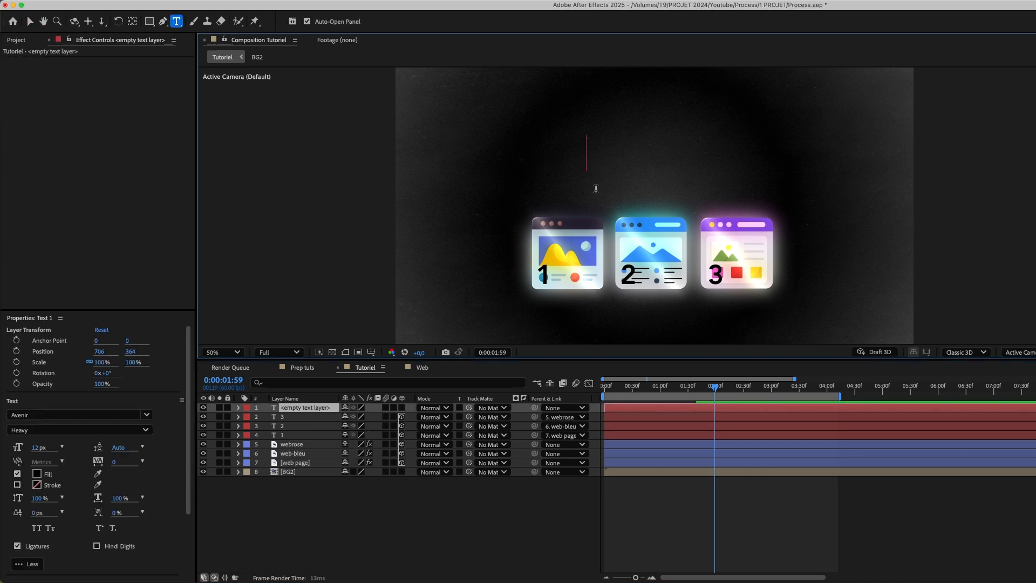
type("Se former en")
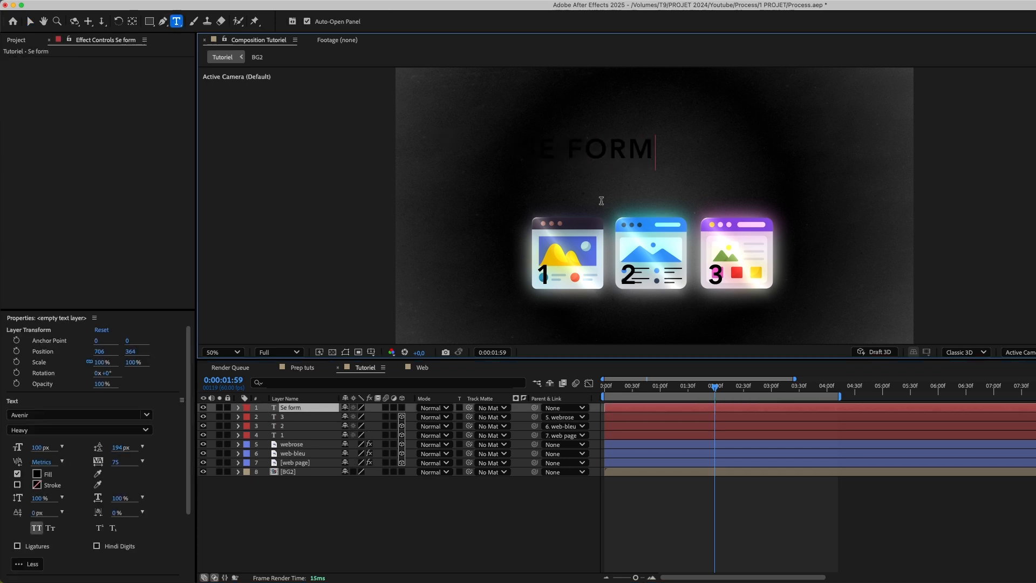
key("BackSpace")
key("BackSpace")
key("BackSpace")
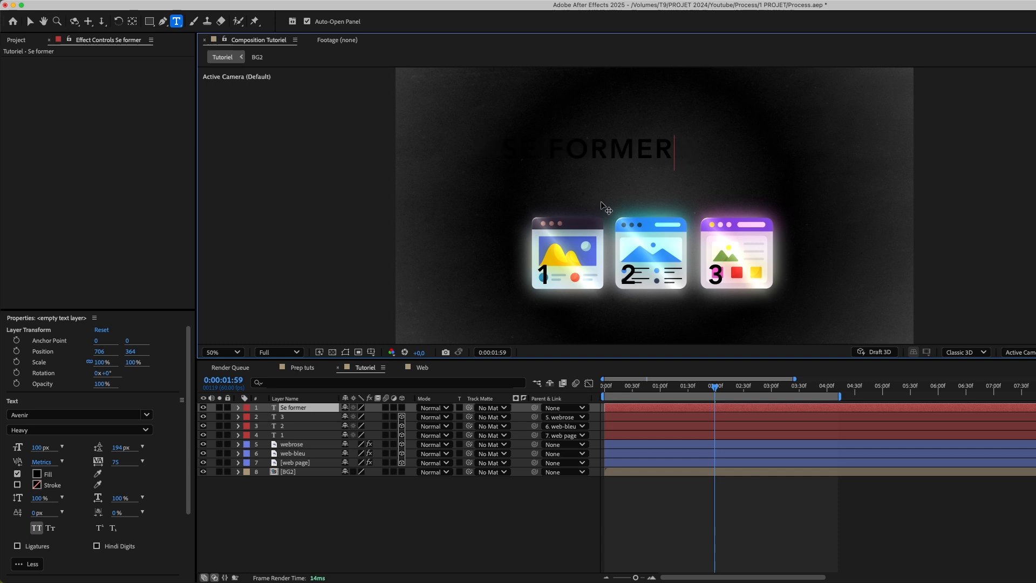
- Change the title's fill to white and add a second line reading "3 Étapes"
key("super+a")
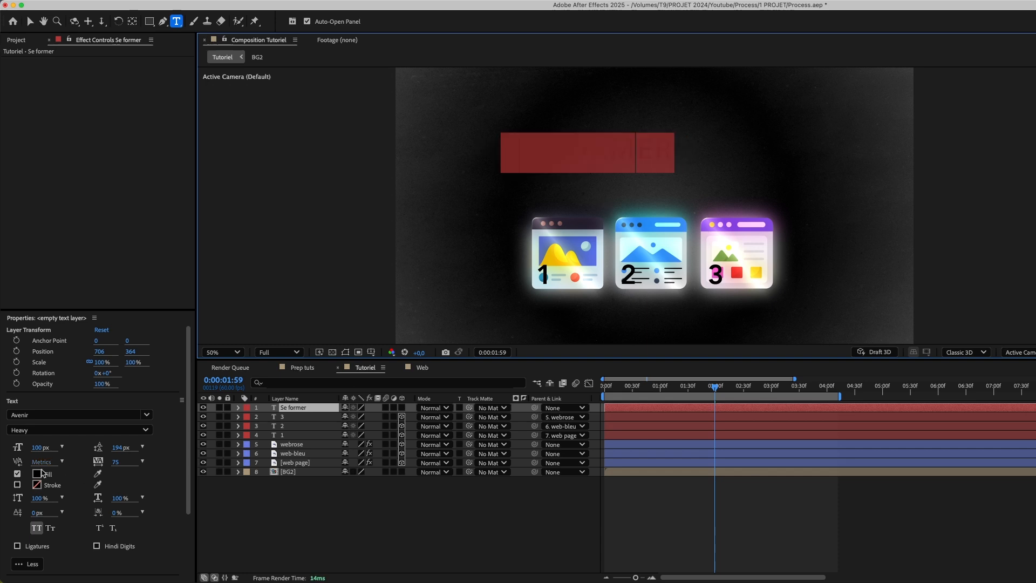
left_click(36, 474)
left_click(267, 214)
left_click(494, 216)
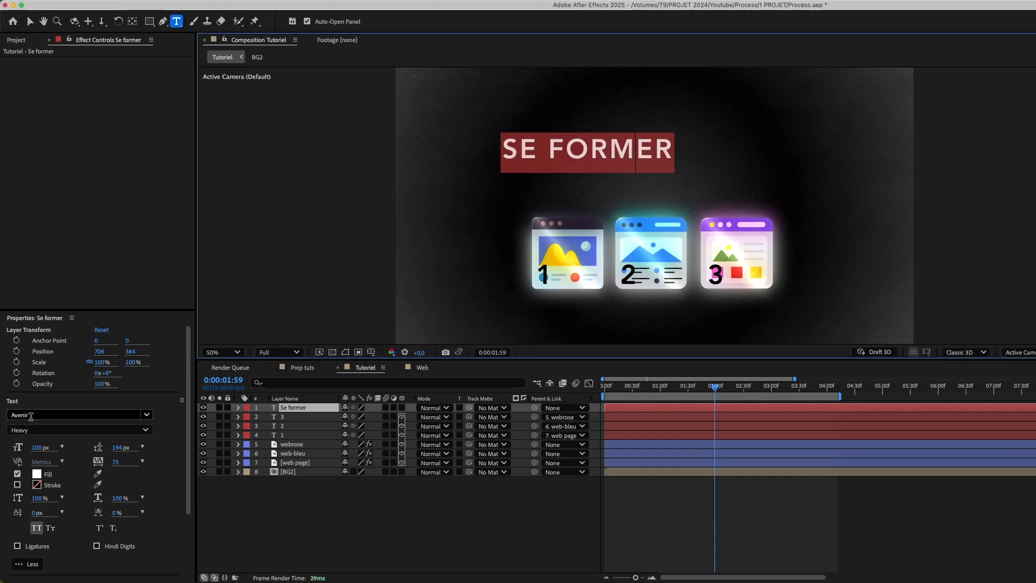
left_click(680, 151)
key("Return")
type("3 Étapes")
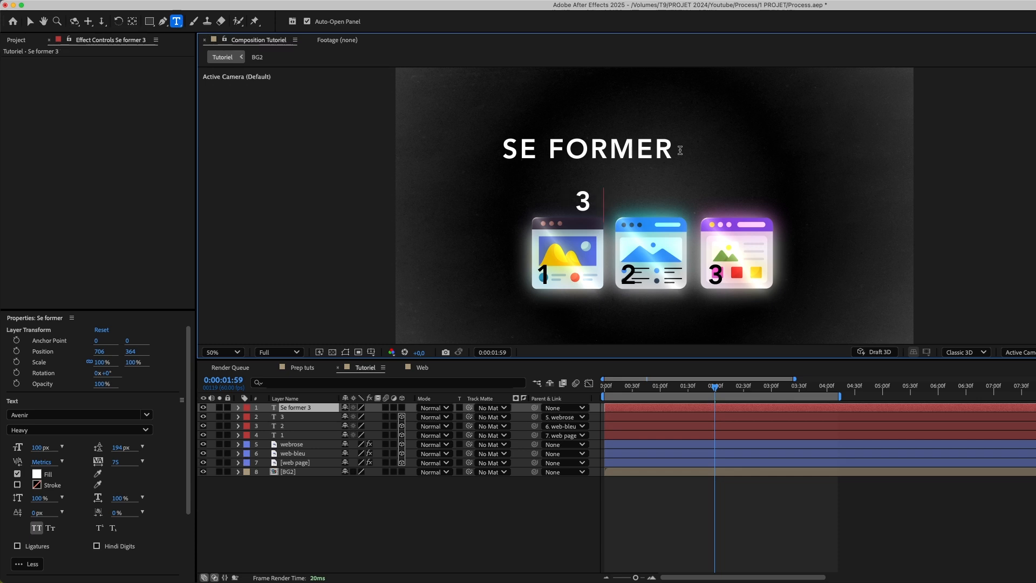
- Set the whole title's font size to 194 px and its leading to 168 px
key("super+a")
left_click_drag(118, 448, 79, 449)
mouse_move(38, 448)
left_mouse_down()
mouse_move(127, 450)
mouse_move(52, 451)
left_mouse_up()
- Center the title above the icons by setting its Position to 977, 364
left_click(307, 408)
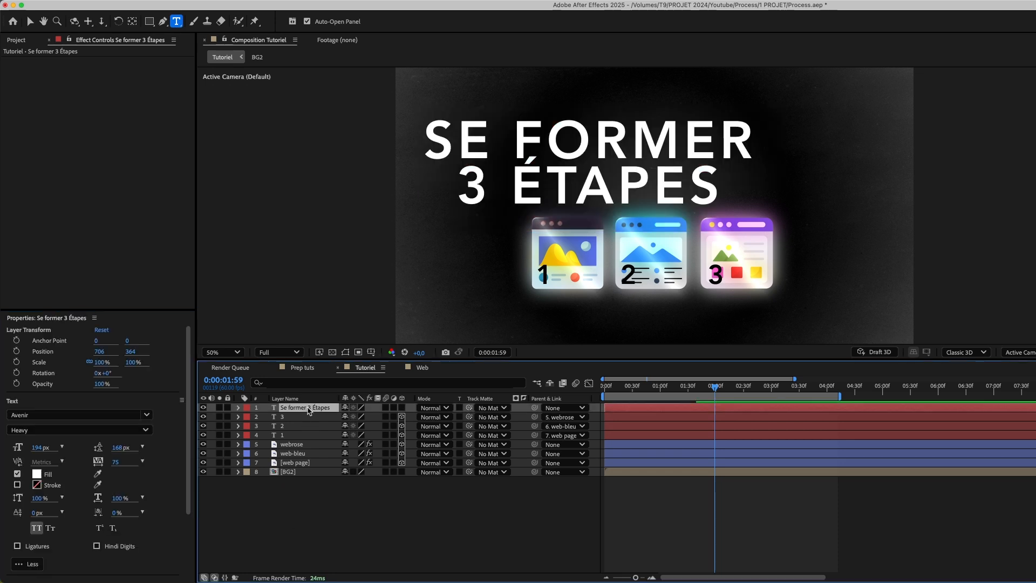
key("p")
left_click_drag(349, 417, 610, 420)
key("super+shift+a")
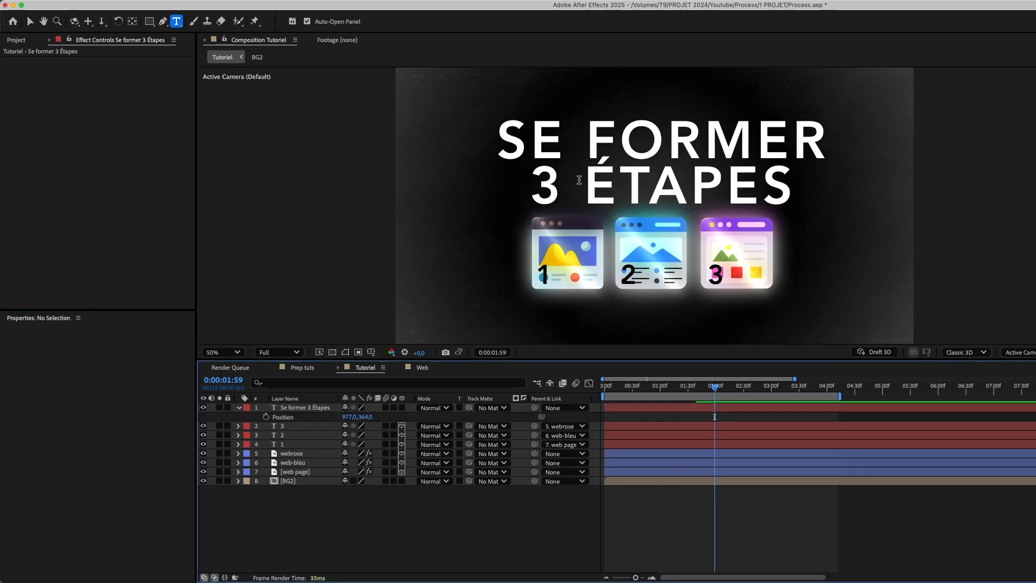
- Change the font of the title's first line, "Se former", to Bodoni 72 Book
triple_click(541, 142)
left_click(35, 415)
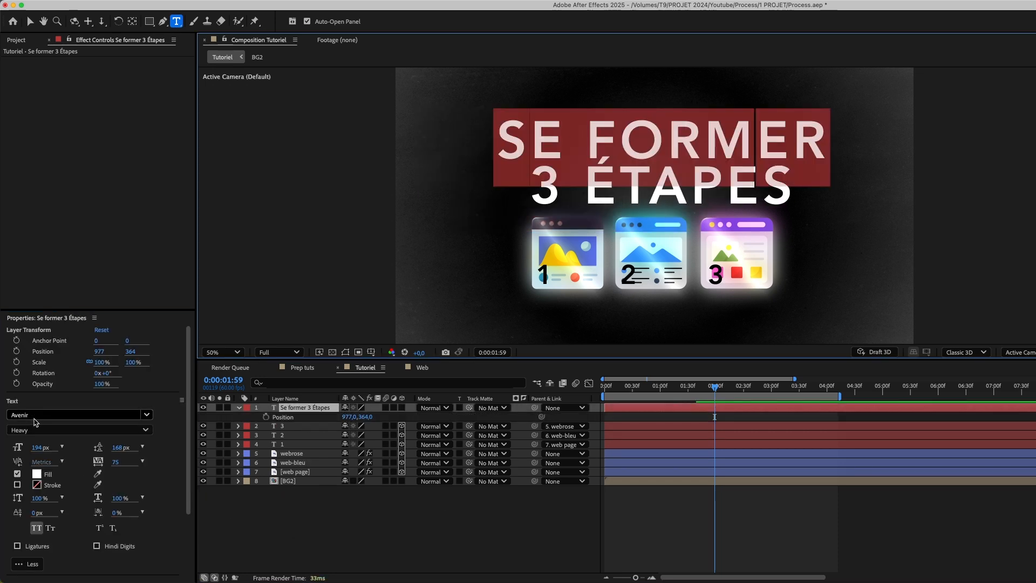
type("bodo")
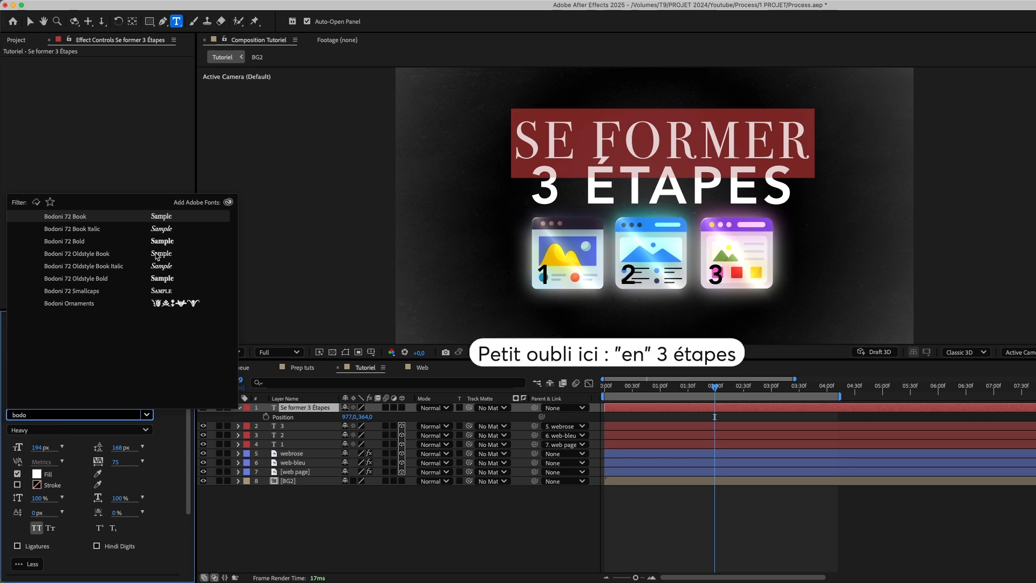
left_click(98, 219)
- Increase both title lines to a font size of 213 px with 200 px leading
left_click(537, 182)
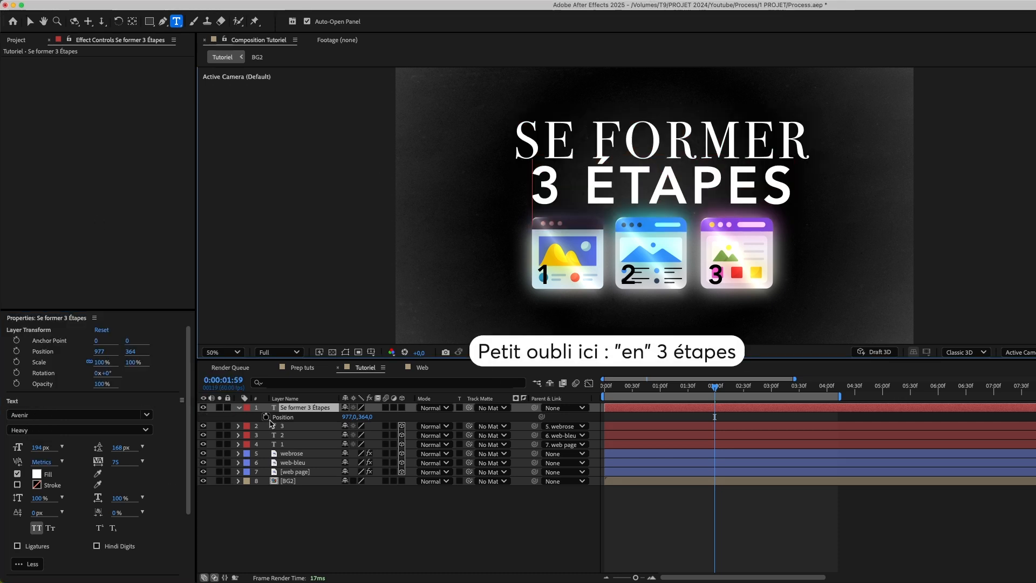
key("ctrl+a")
left_click_drag(113, 452, 128, 449)
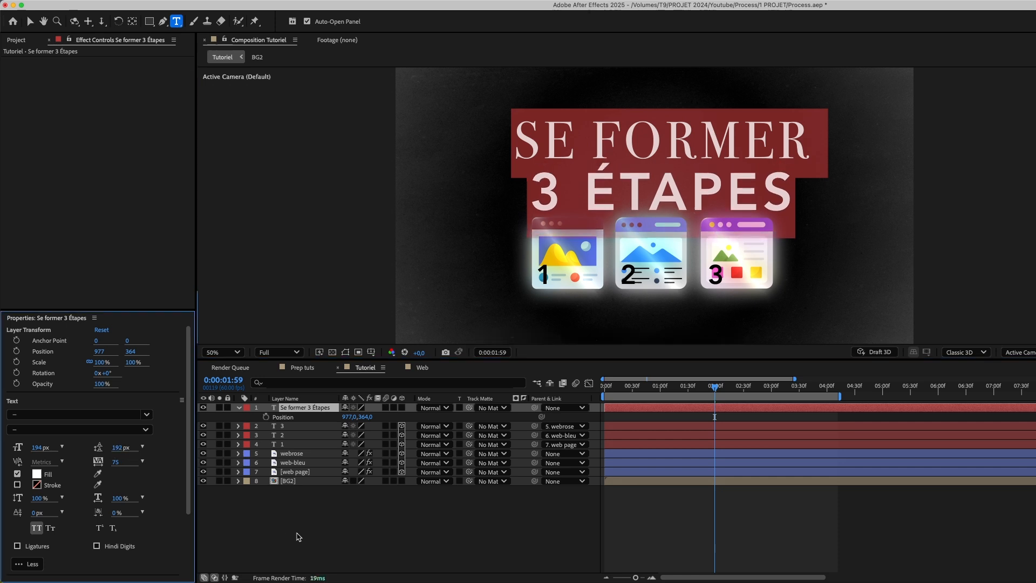
left_click(581, 198)
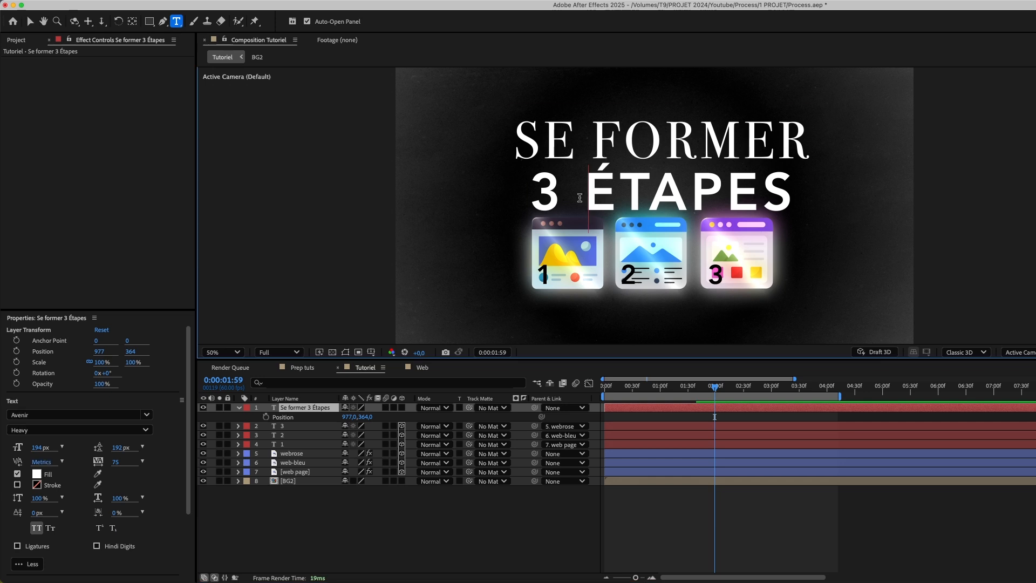
key("super+a")
left_click_drag(44, 447, 54, 447)
left_click_drag(54, 447, 56, 447)
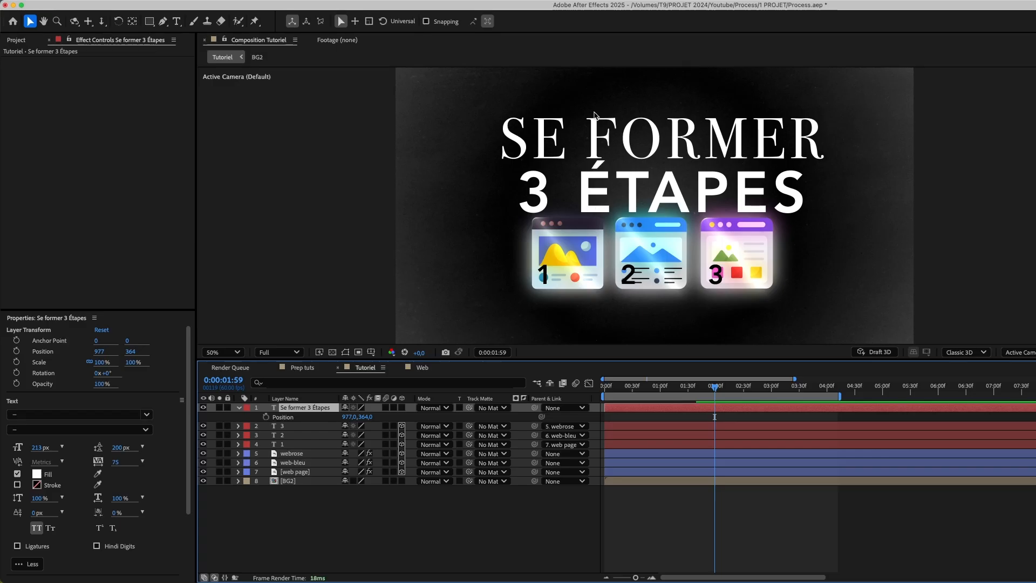
- Paste the Glow effect onto the Se former 3 Étapes layer and keep its Glow Operation on Add
key("super+v")
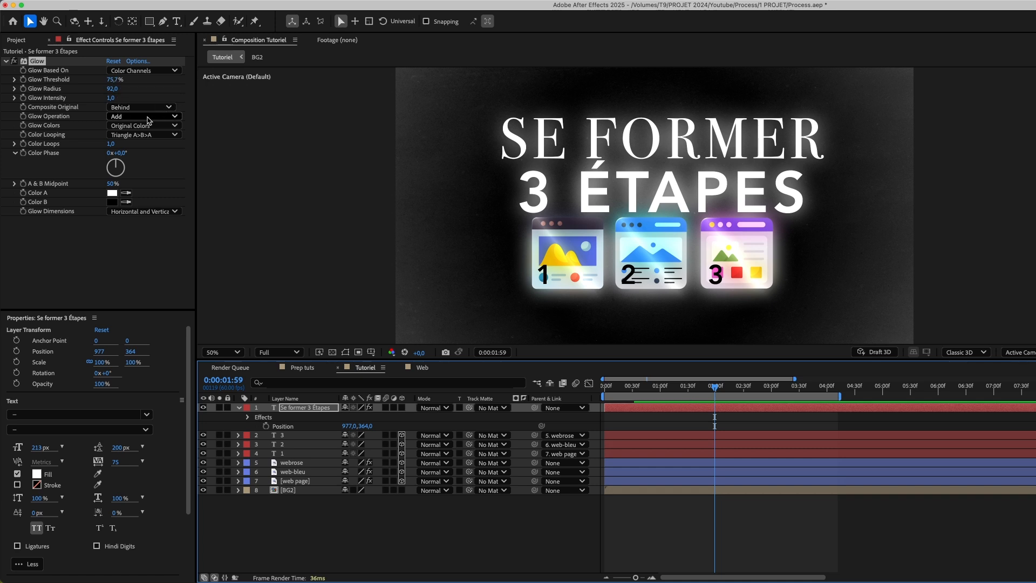
left_click(142, 116)
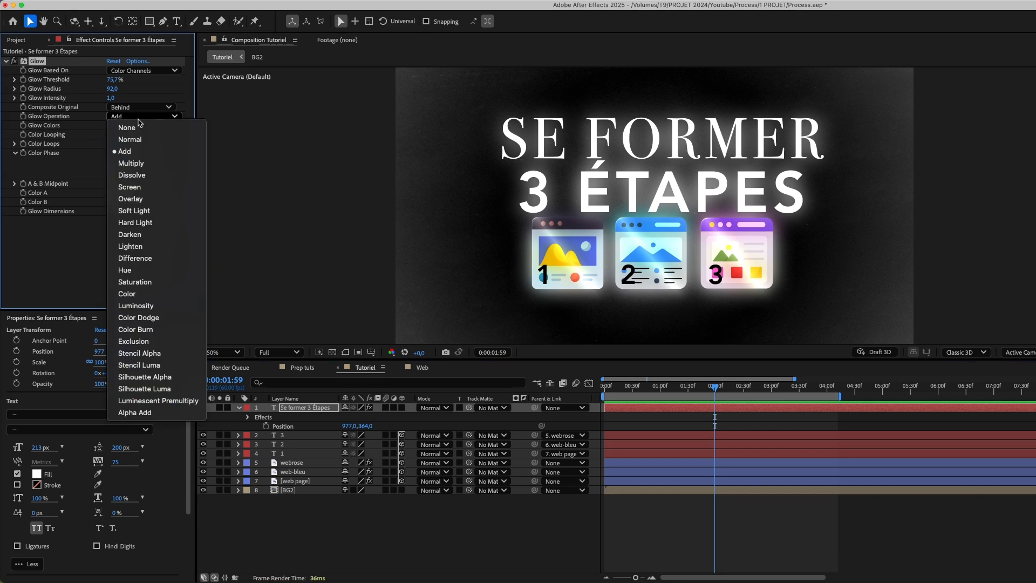
left_click(134, 152)
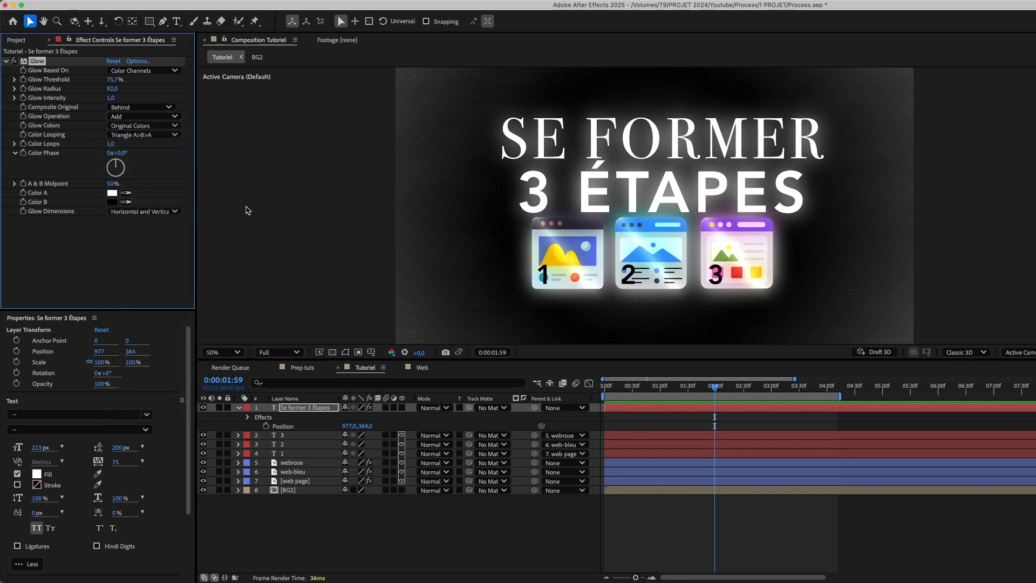
- Apply Gradient Ramp to the title, place it above Glow and set its shape to Radial Ramp
key("ctrl+space")
type("gr")
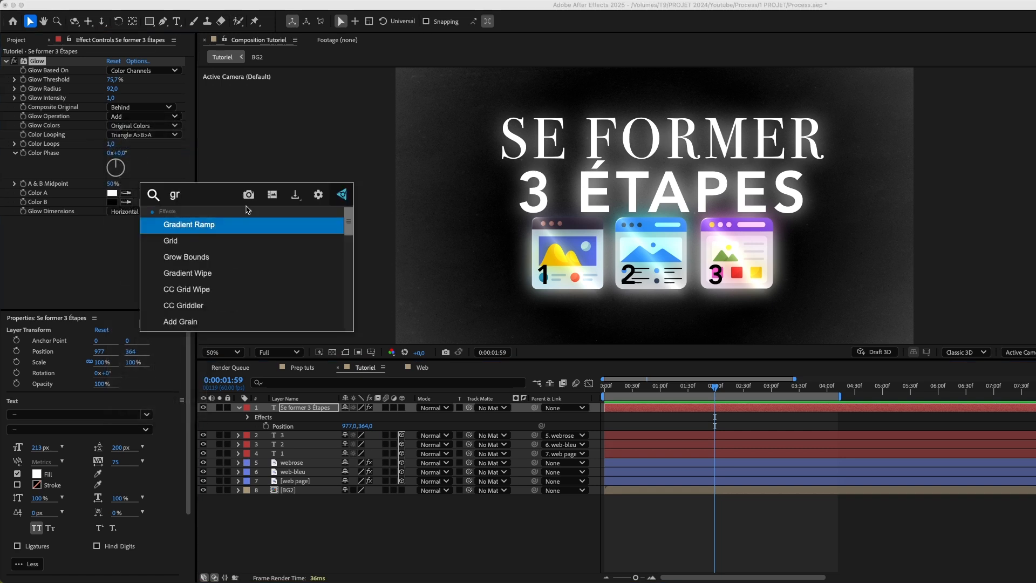
left_click(224, 223)
left_click_drag(54, 220, 52, 58)
left_click(140, 107)
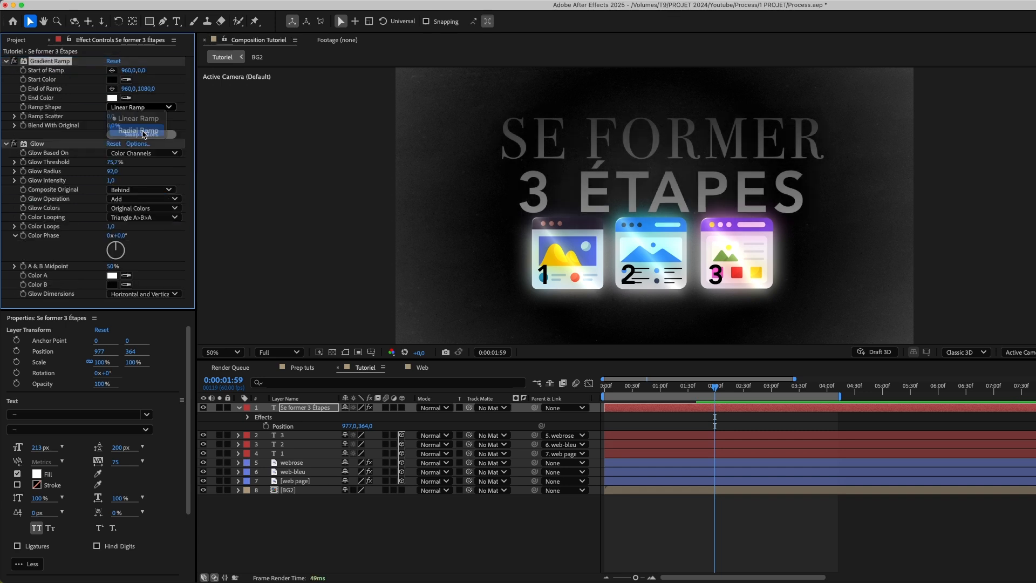
left_click(142, 134)
- Set the Gradient Ramp's End of Ramp to 960, 822 and Blend With Original to 31%
left_click_drag(147, 88, 57, 70)
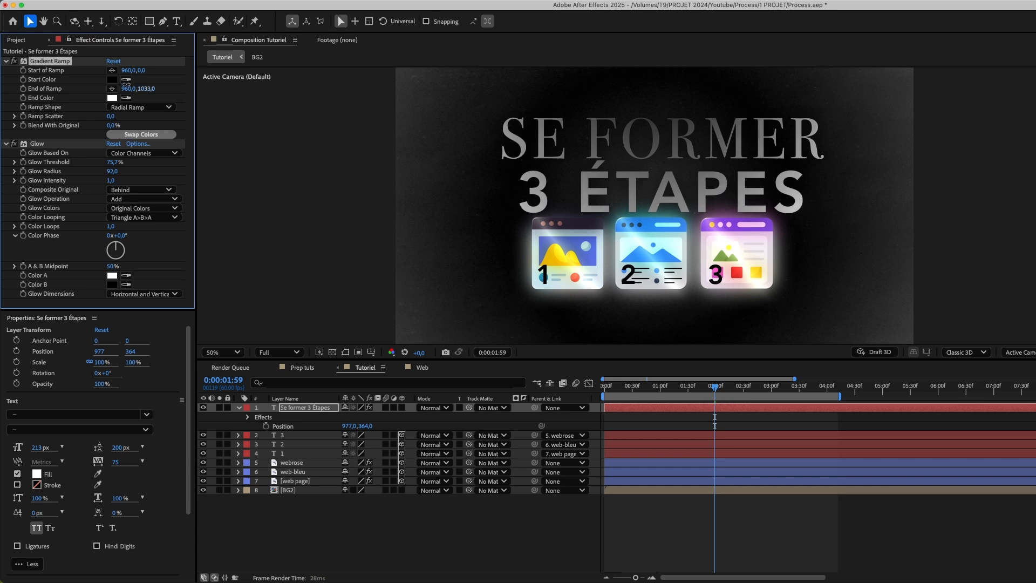
left_click_drag(106, 126, 130, 129)
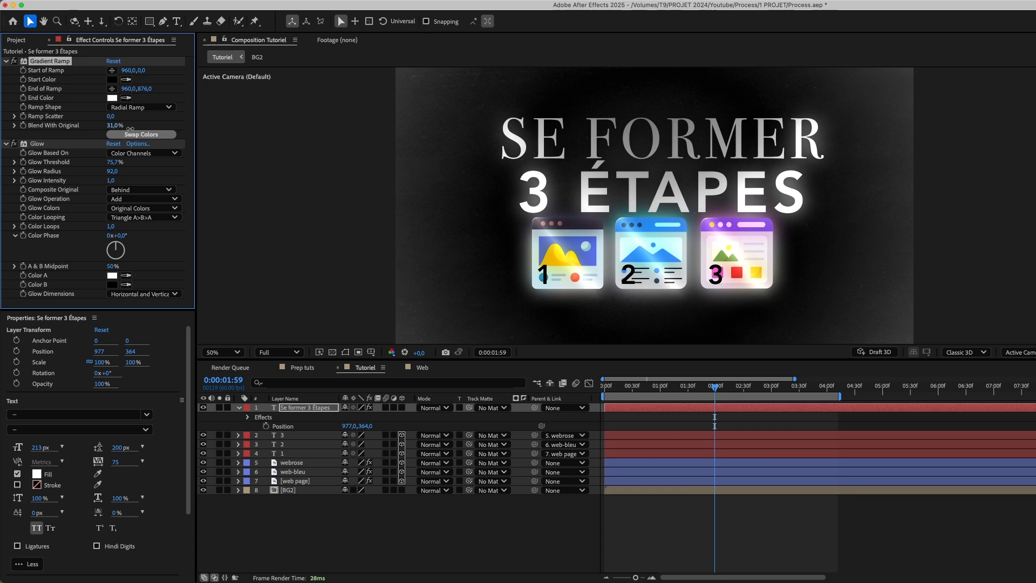
left_click_drag(136, 89, 112, 90)
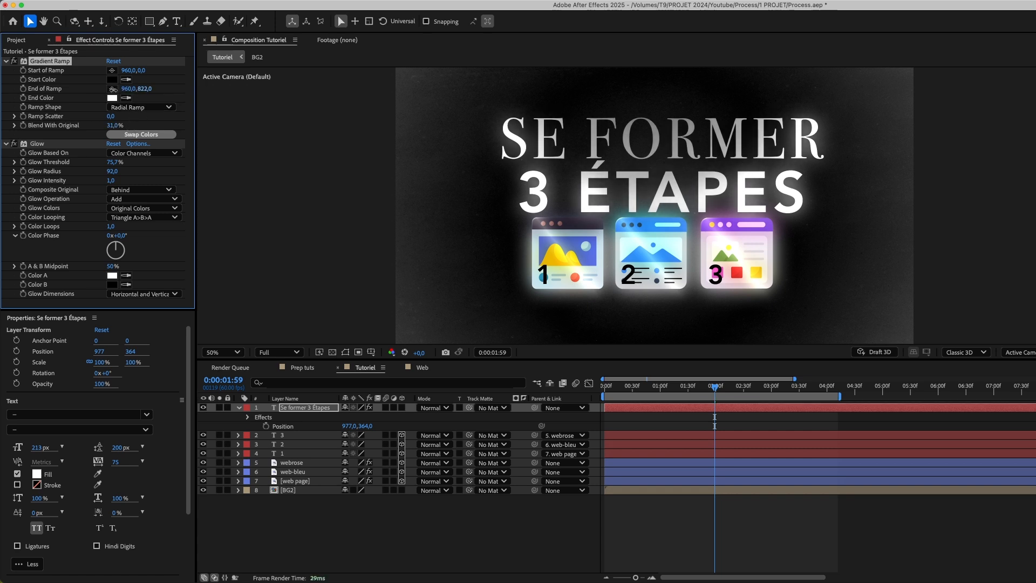
left_click(388, 510)
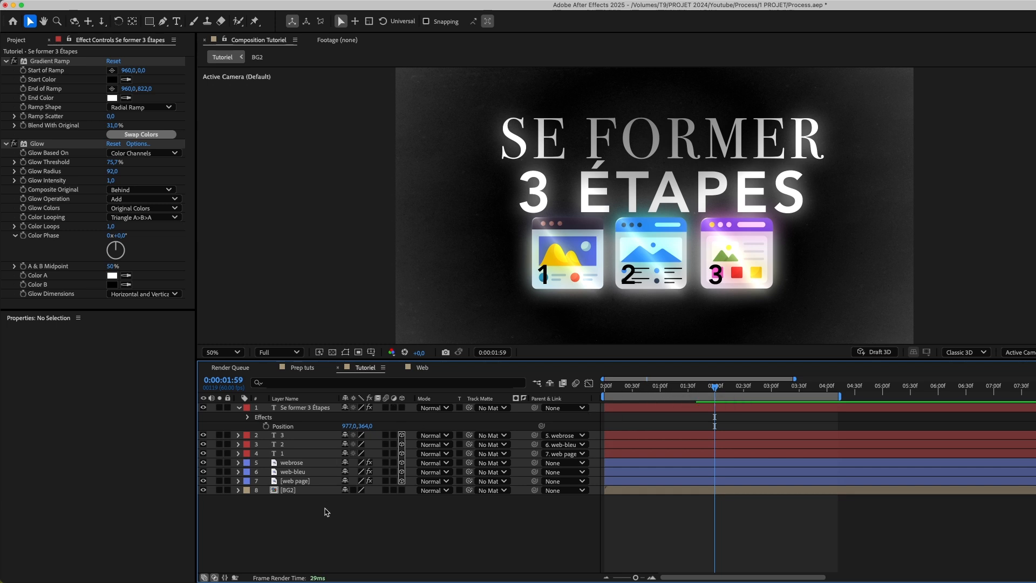
- Draw an open six-point zigzag path across the three web page icons with an 8 px white stroke
left_click(239, 409)
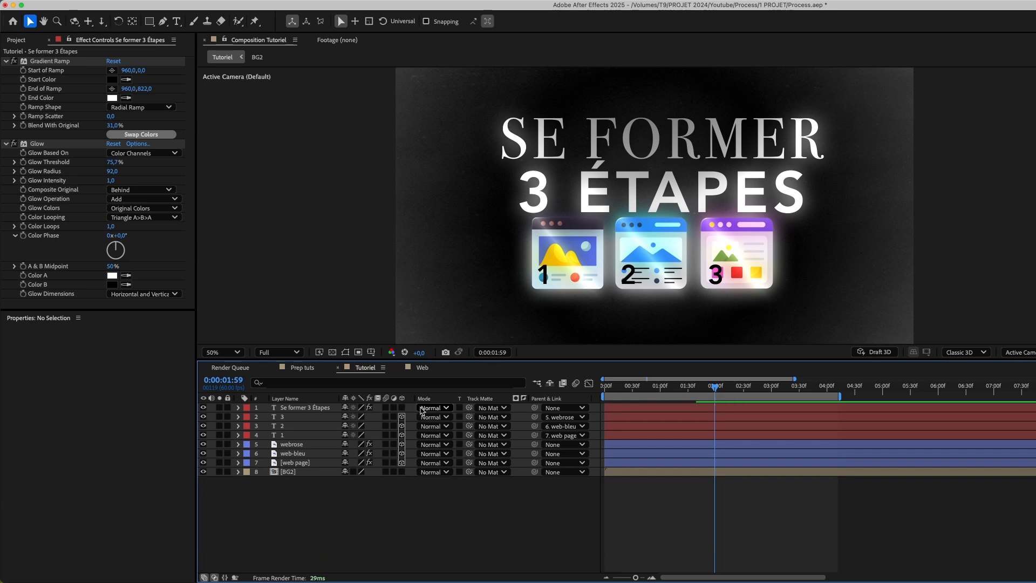
left_click(163, 22)
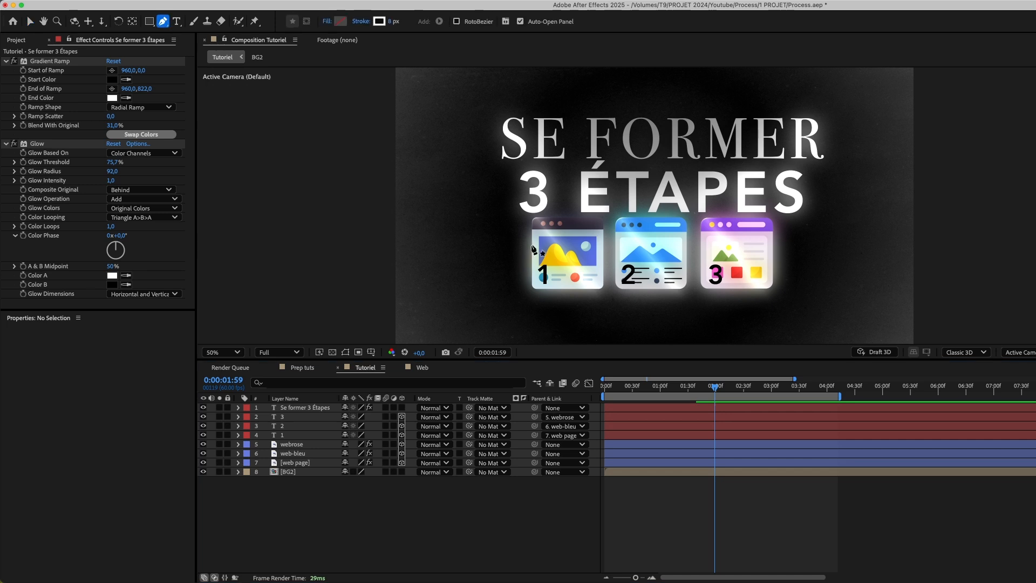
left_click(425, 316)
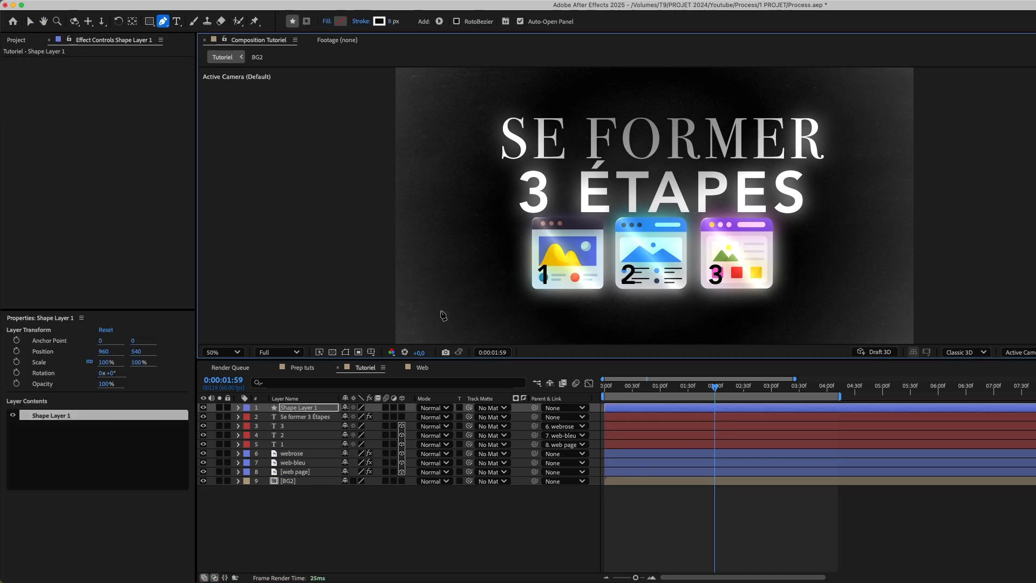
left_click(553, 254)
left_click(651, 328)
left_click(740, 254)
left_click(824, 305)
left_click(894, 249)
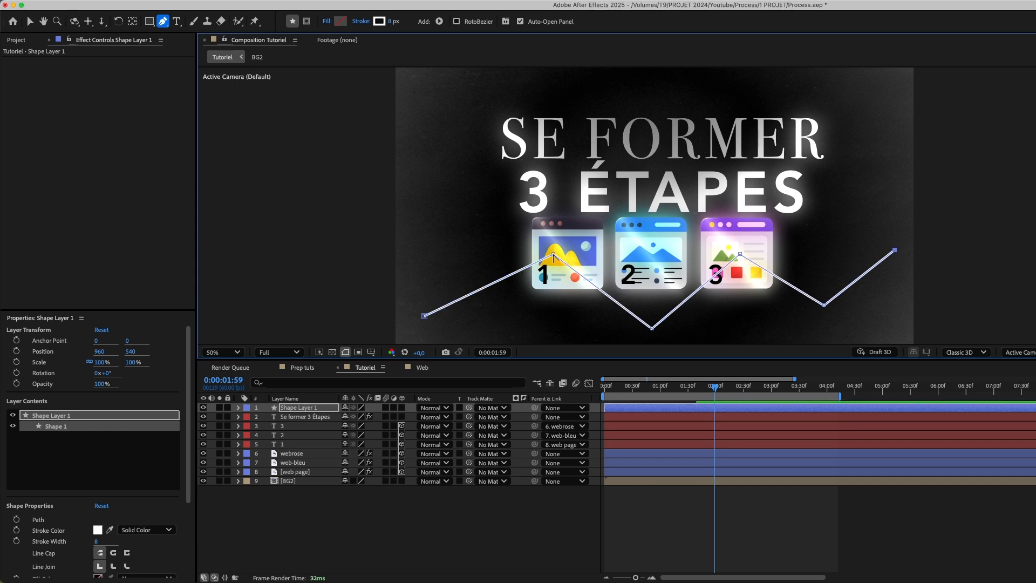
- Convert the four inner corners of the zigzag into smooth curves to form a flowing wave
left_click_drag(554, 257, 601, 256)
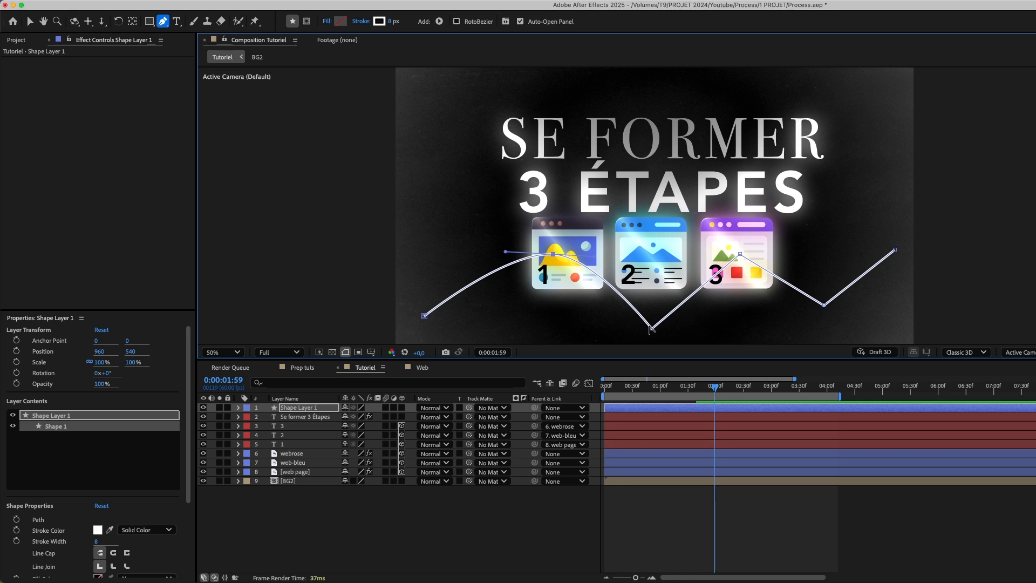
left_click_drag(652, 330, 690, 328)
left_click_drag(740, 257, 772, 249)
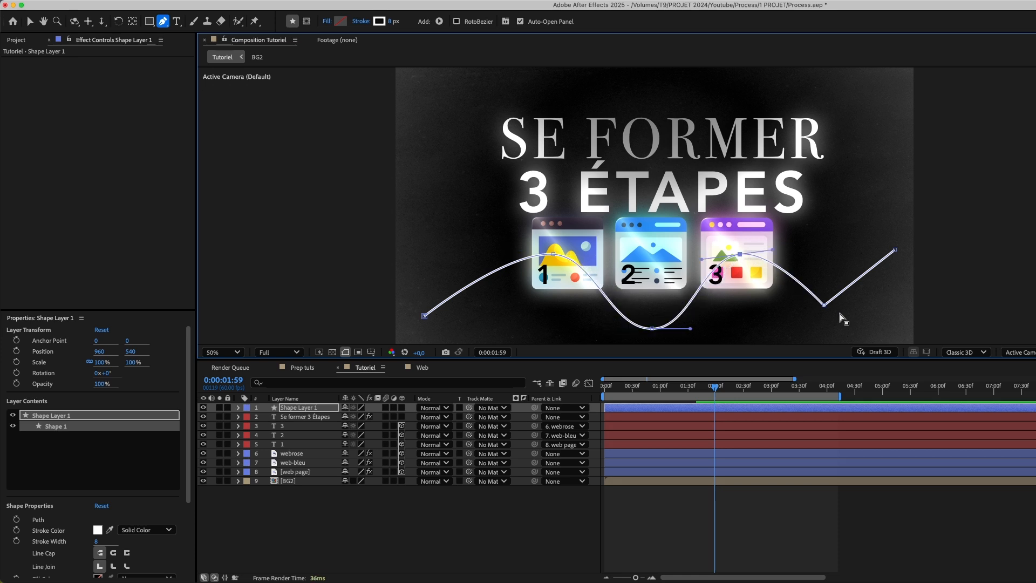
left_click_drag(824, 309, 872, 296)
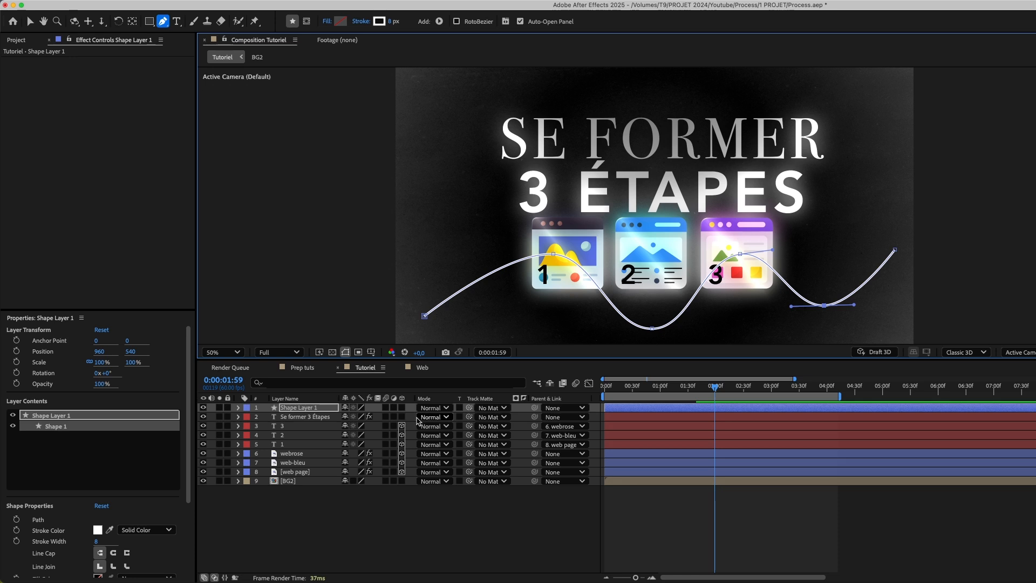
- Make the title and the wavy line 3D, tilt the line back and set its position to 1694, 907, 0
left_click(401, 417)
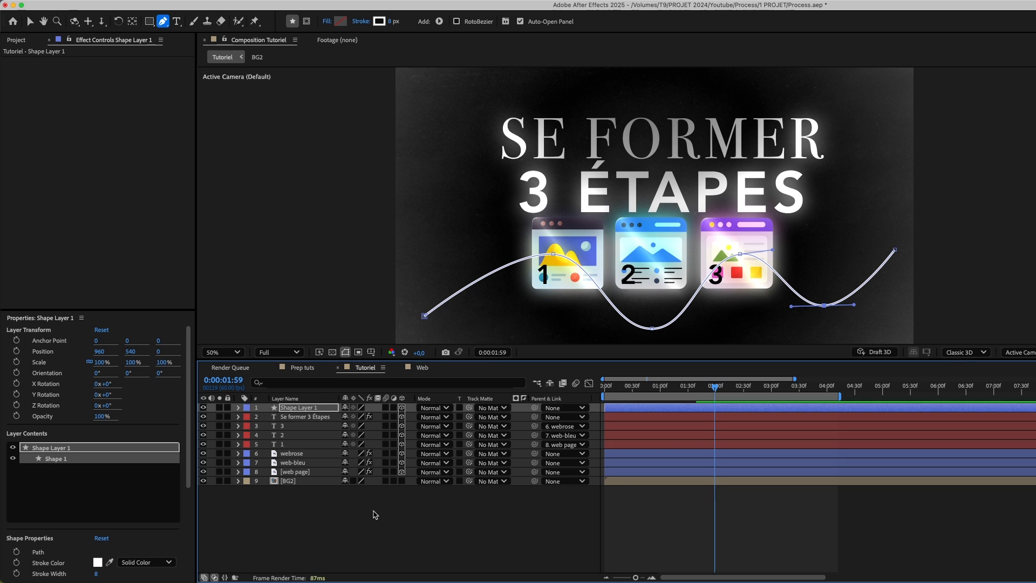
key("r")
left_click_drag(355, 426, 752, 421)
key("p")
- Add a new camera to the Tutoriel composition
right_click(296, 519)
mouse_move(326, 440)
left_click(465, 494)
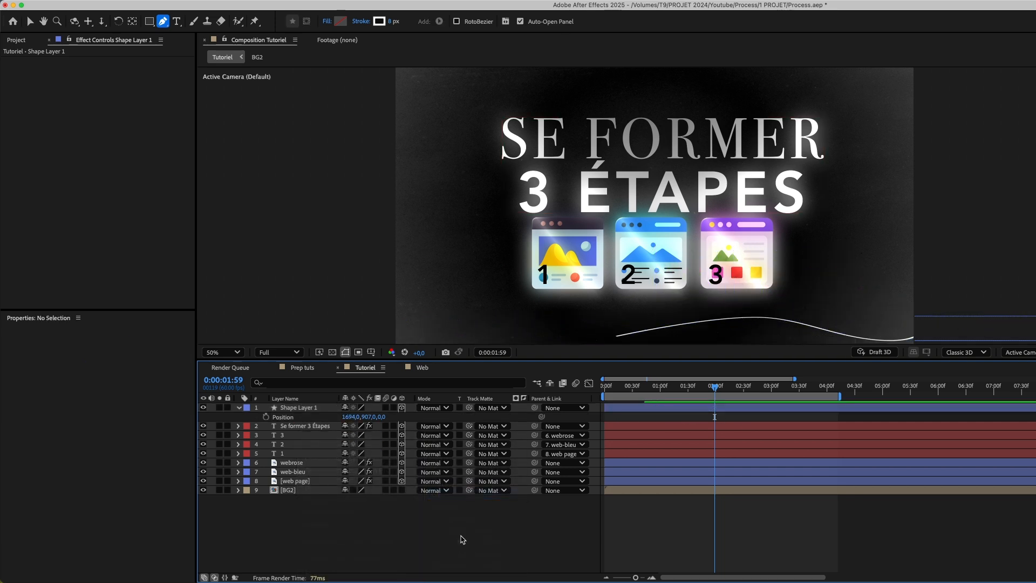
left_click(861, 405)
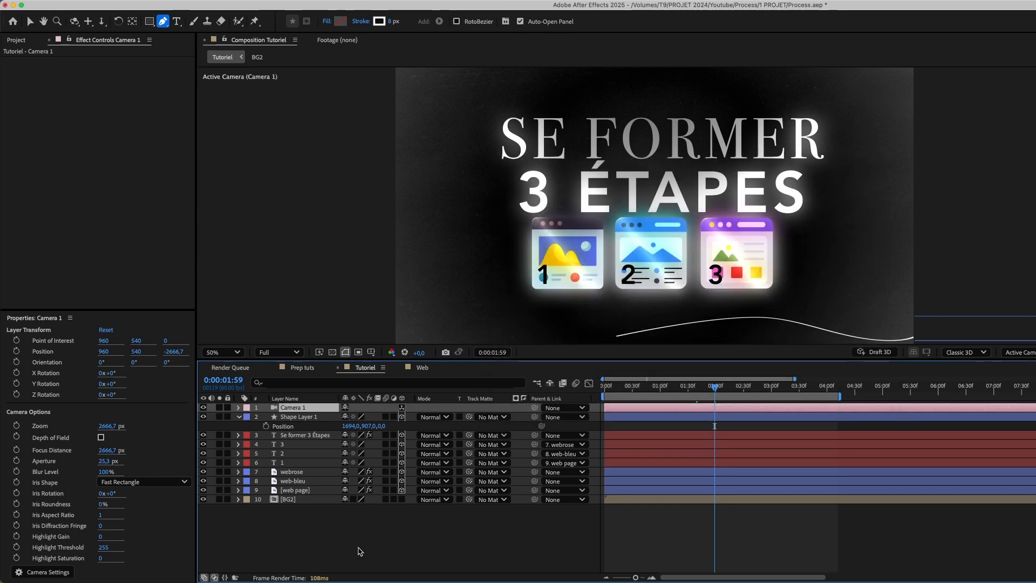
- Create a null object, parent Camera 1 to it and make the null a 3D layer
right_click(356, 548)
mouse_move(389, 447)
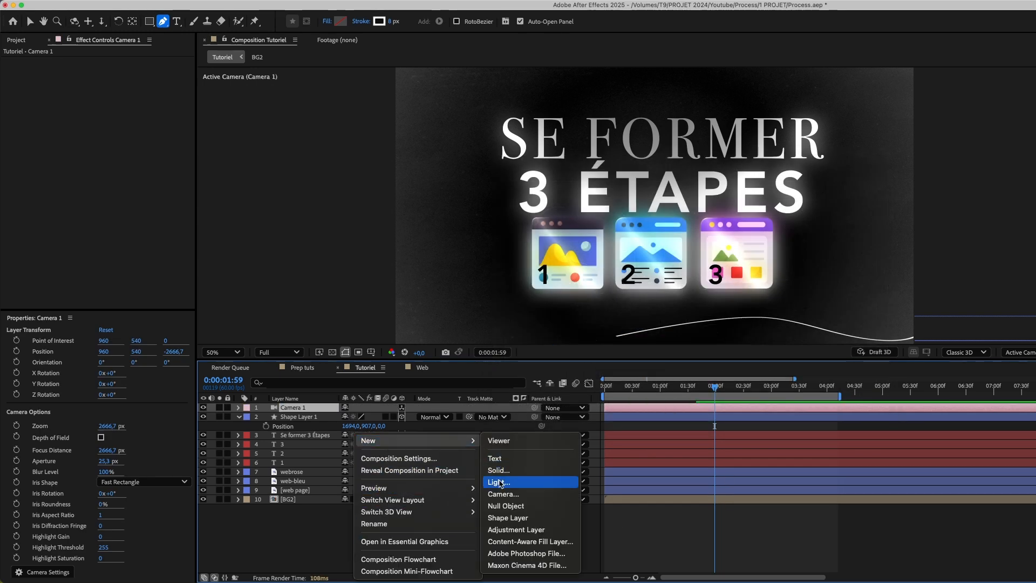
left_click(509, 504)
left_click_drag(534, 416, 326, 409)
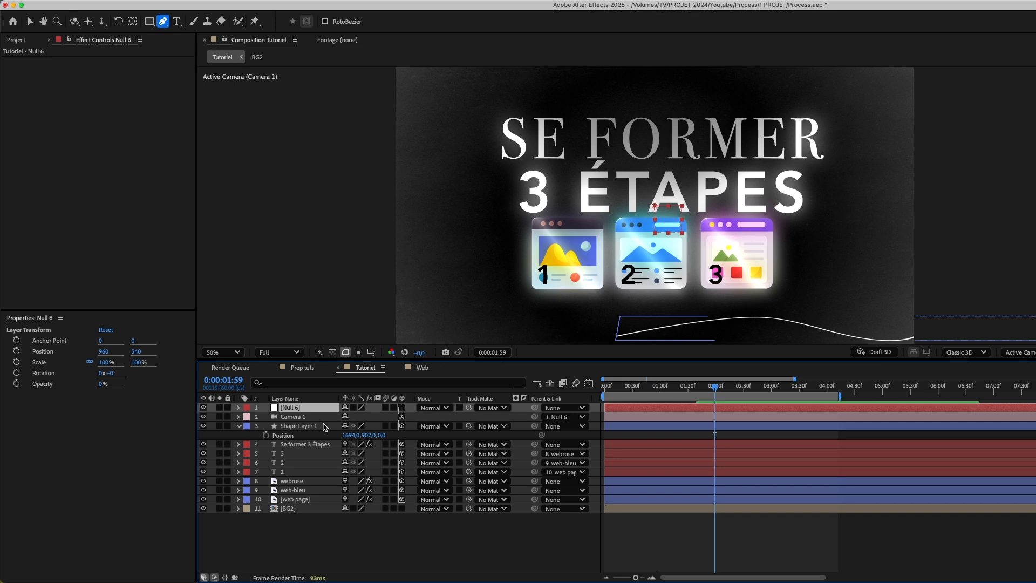
key("p")
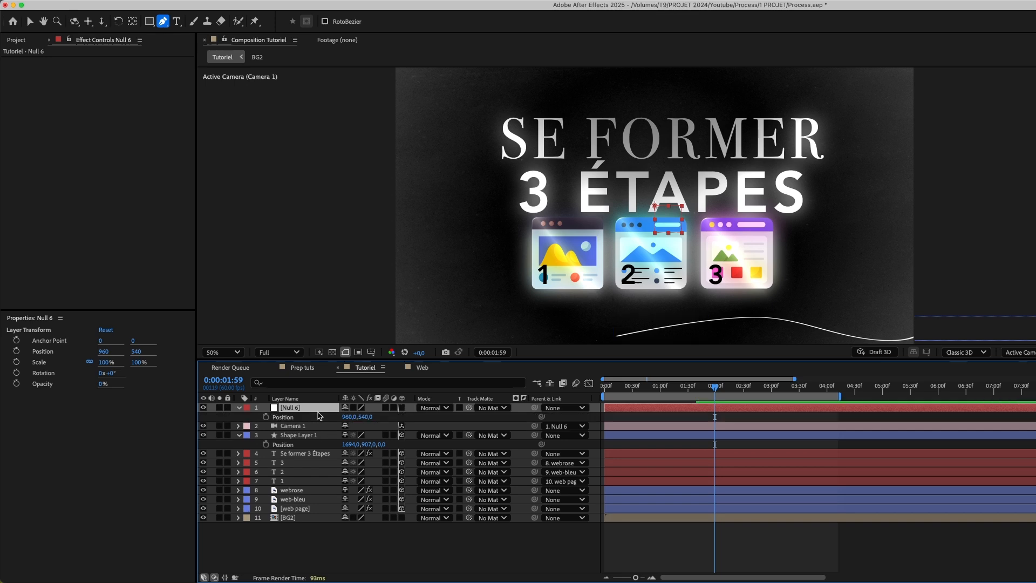
left_click(401, 409)
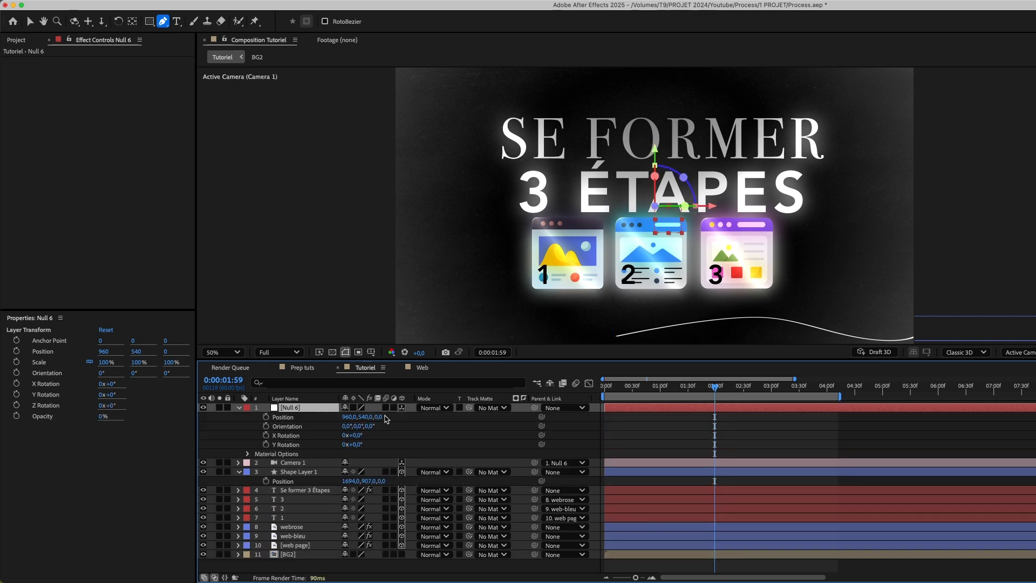
- Keyframe the null's position at 0:00:02:08 and at 0:00:03:55 with X at 2570, and ease both keyframes
left_click_drag(671, 388, 723, 421)
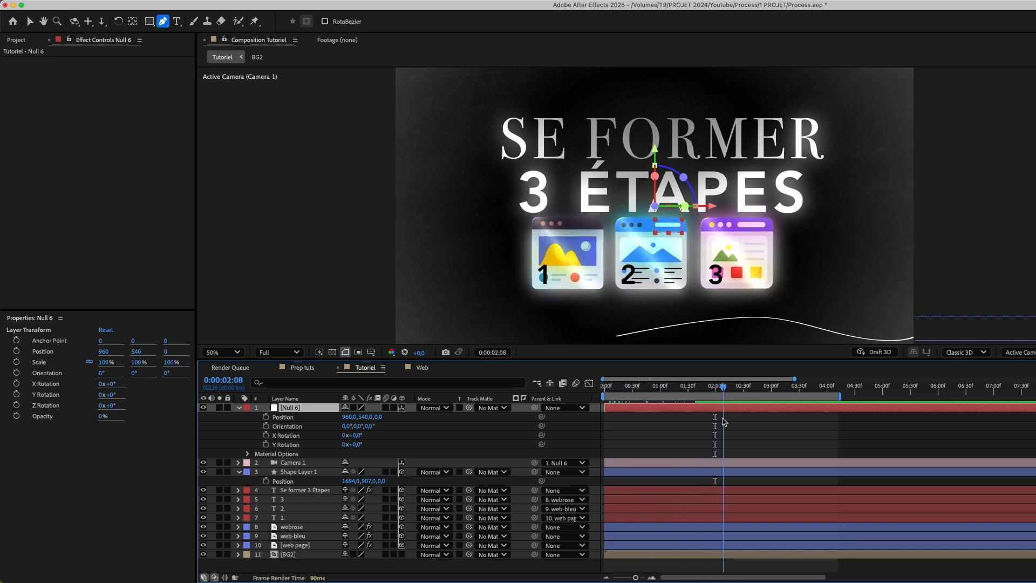
left_click(266, 417)
left_click_drag(802, 388, 823, 390)
left_click_drag(345, 418, 888, 418)
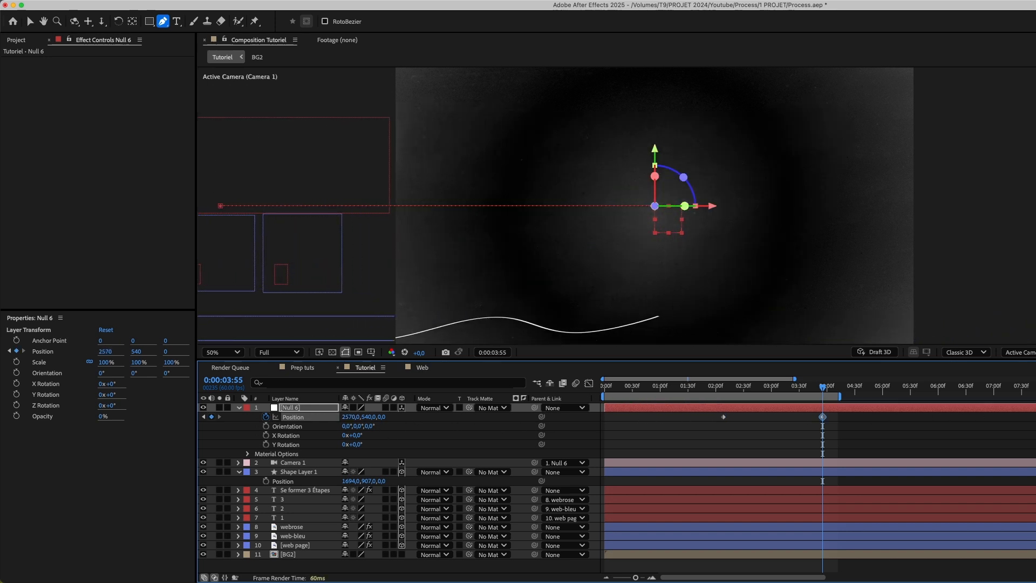
left_click_drag(703, 411, 870, 451)
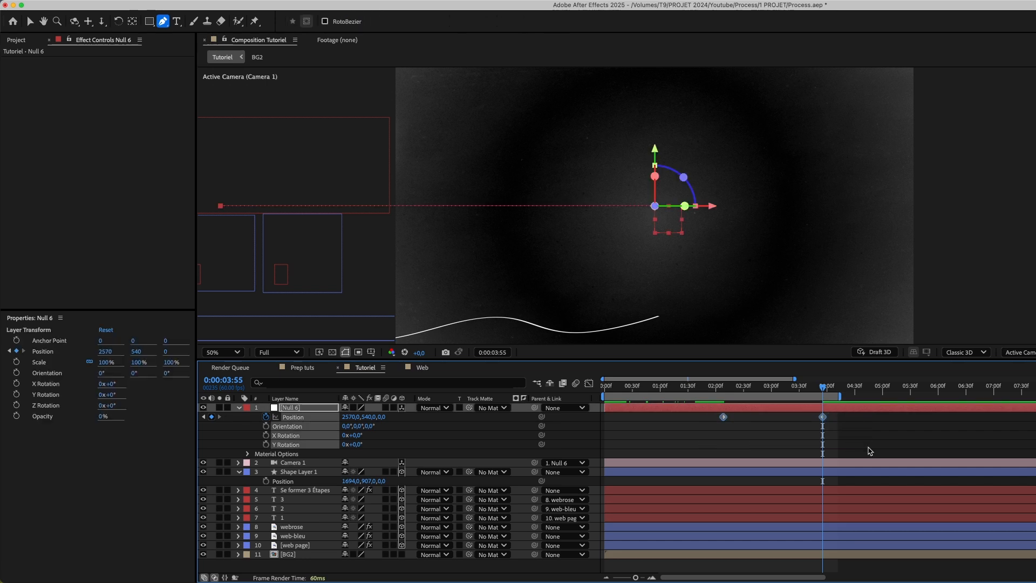
left_click(588, 383)
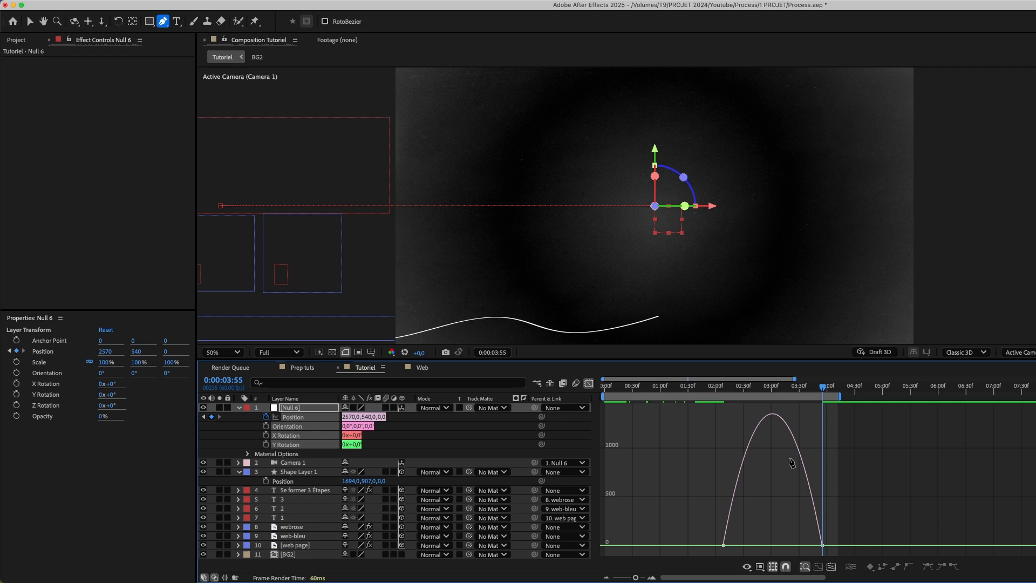
left_click(823, 545)
key("Delete")
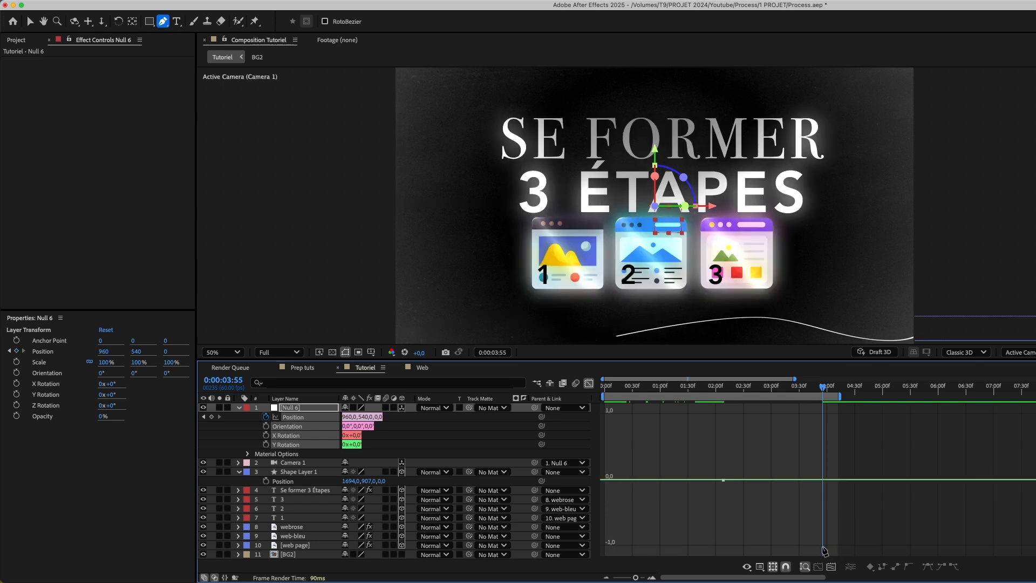
key("v")
left_click(588, 383)
left_click(714, 419)
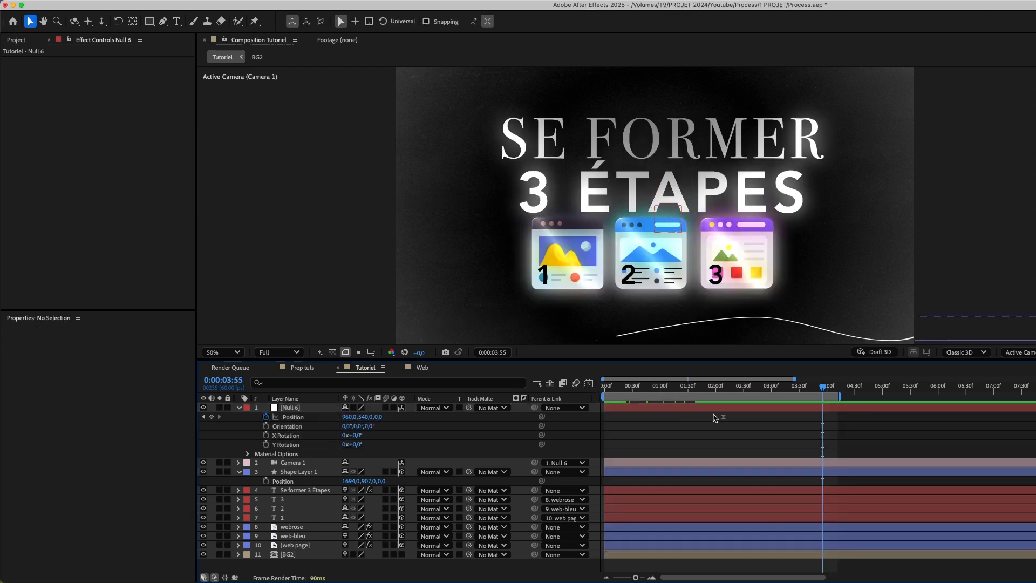
key("super+z")
key("super+z")
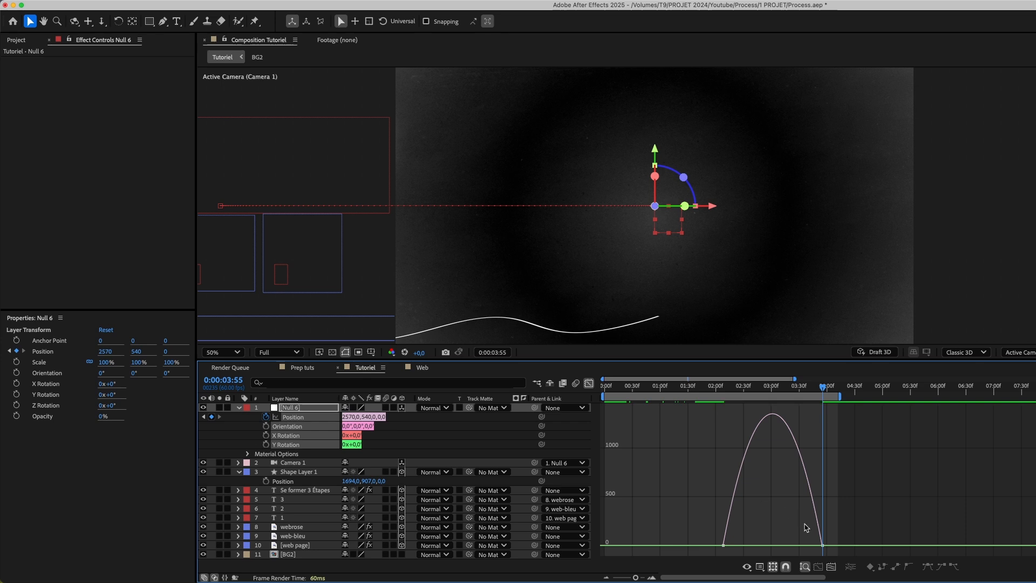
- Extend the last null keyframe's incoming ease handle toward the first keyframe, and lengthen the work area to about 0:00:05:00
left_click(822, 545)
left_click_drag(806, 545, 677, 480)
left_click(589, 382)
left_click(711, 442)
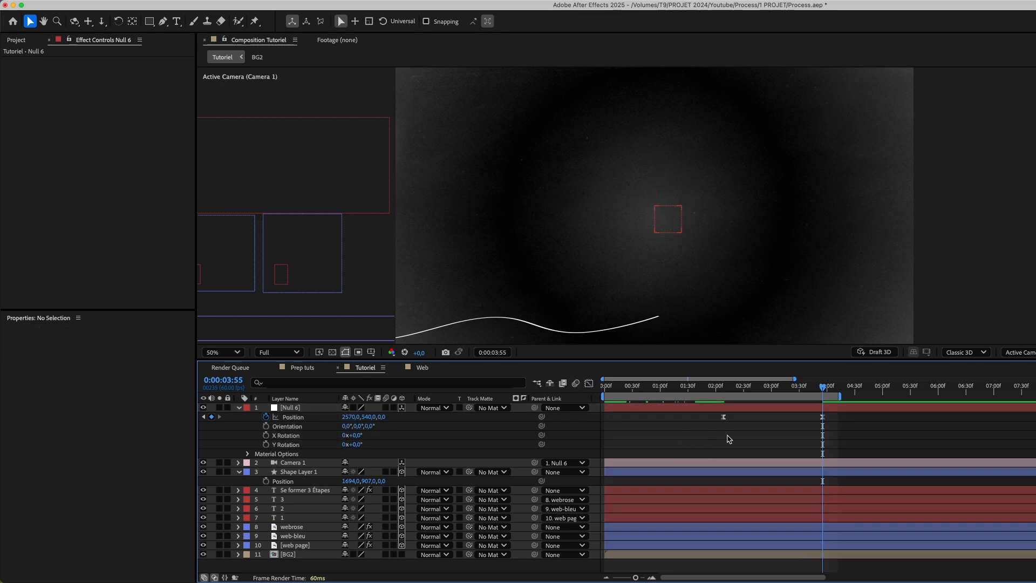
left_click_drag(834, 396, 876, 396)
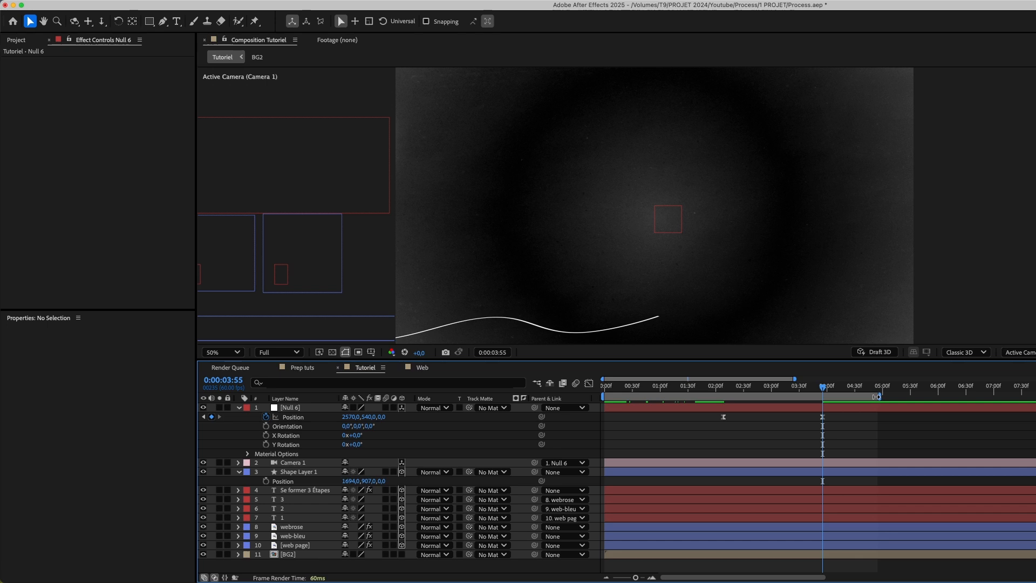
- Add cogwheel_16669598.png to the composition below Camera 1 and scale it to 84%
left_click(16, 40)
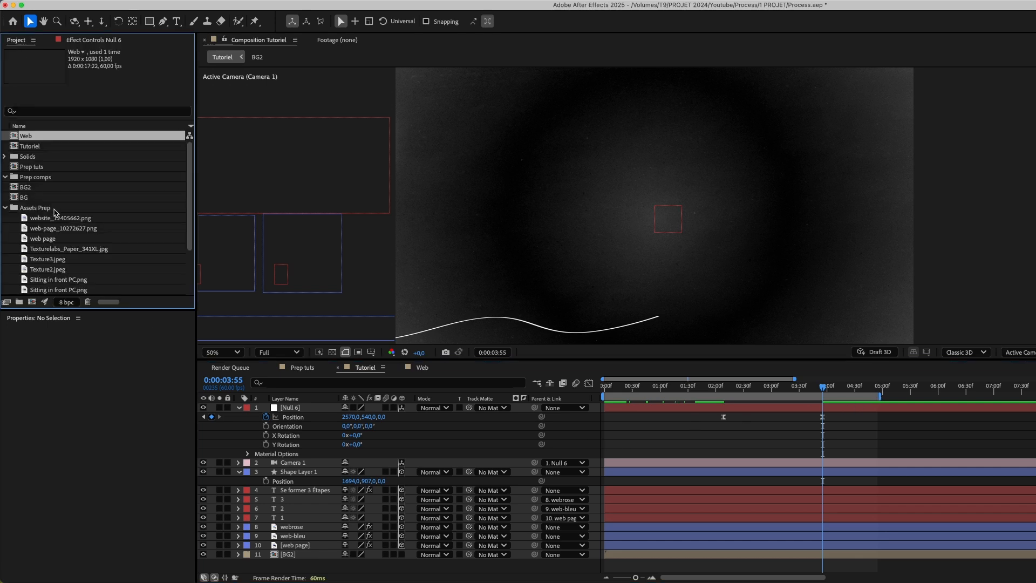
scroll(64, 231, "down", 3)
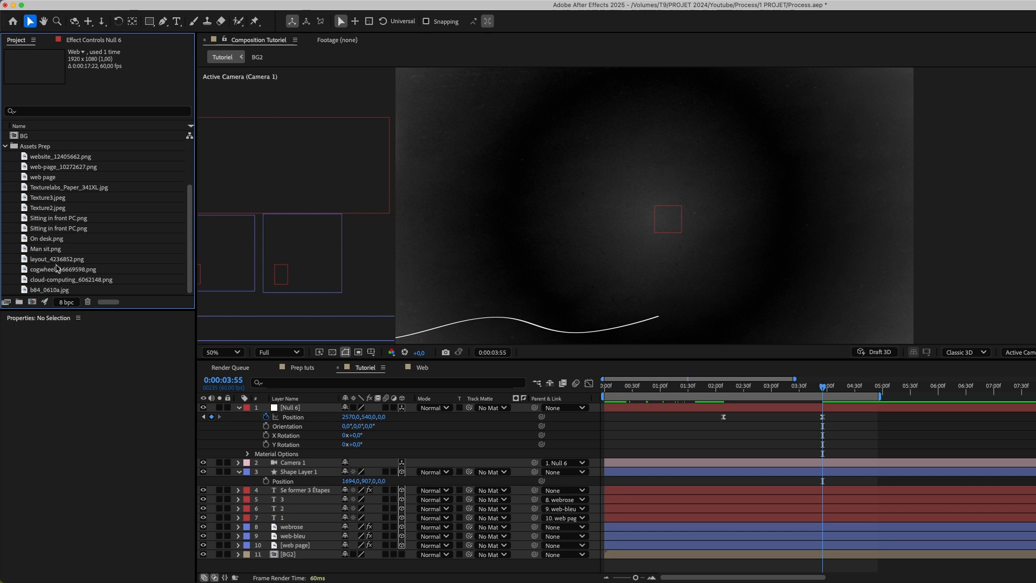
left_click(57, 279)
left_click(57, 269)
left_click_drag(58, 269, 305, 471)
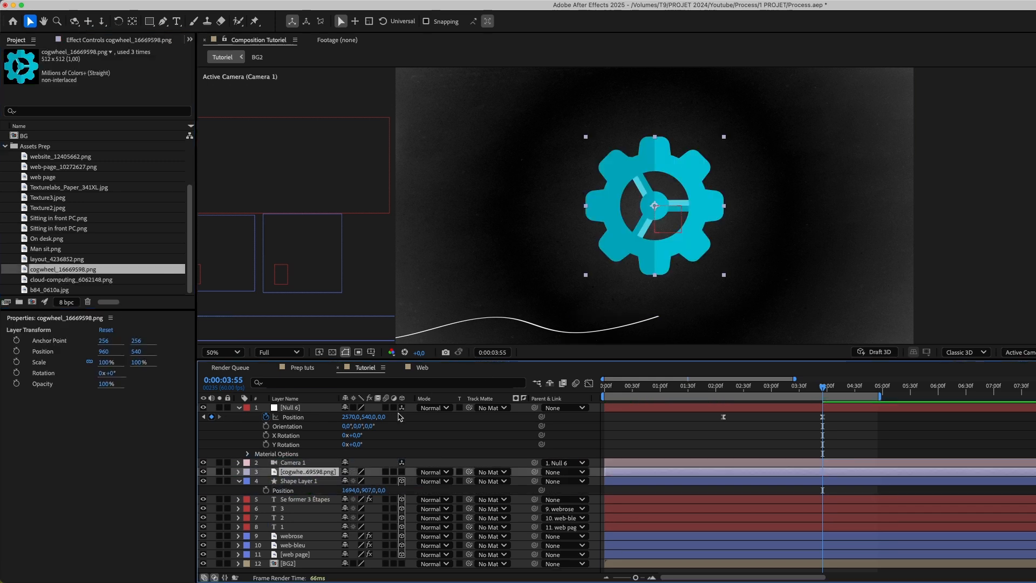
key("s")
left_click_drag(358, 481, 348, 480)
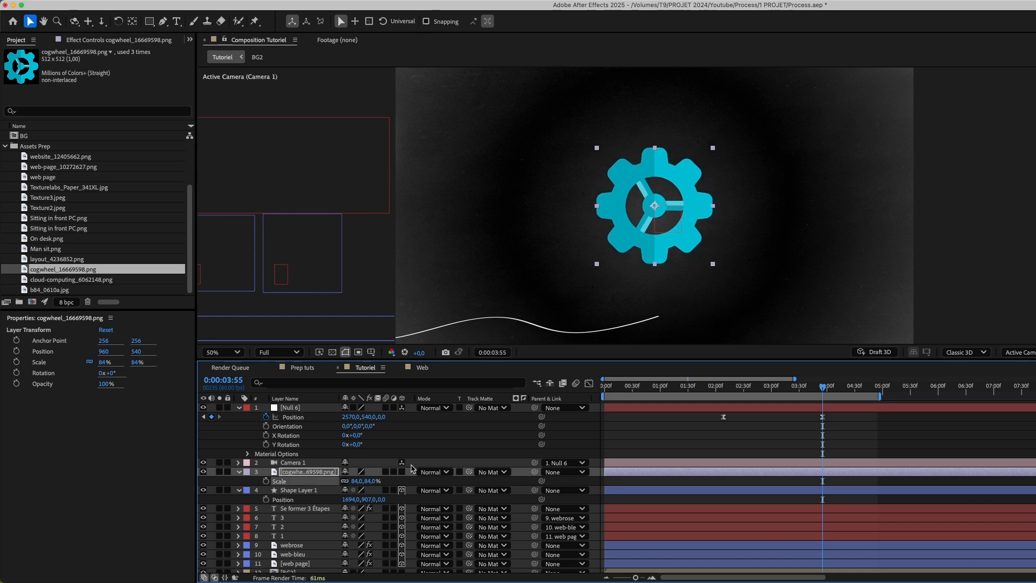
- Give the cogwheel the Tint, Glow and CC Light Sweep effects, make it 3D and place it at 2600, 548
left_click(641, 451)
left_click(279, 545)
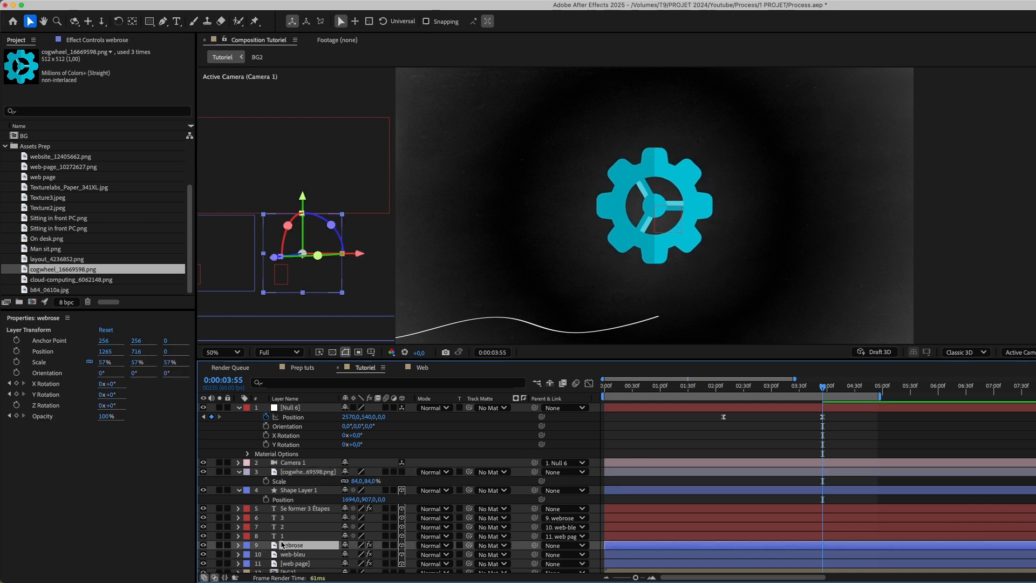
scroll(281, 538, "down", 1)
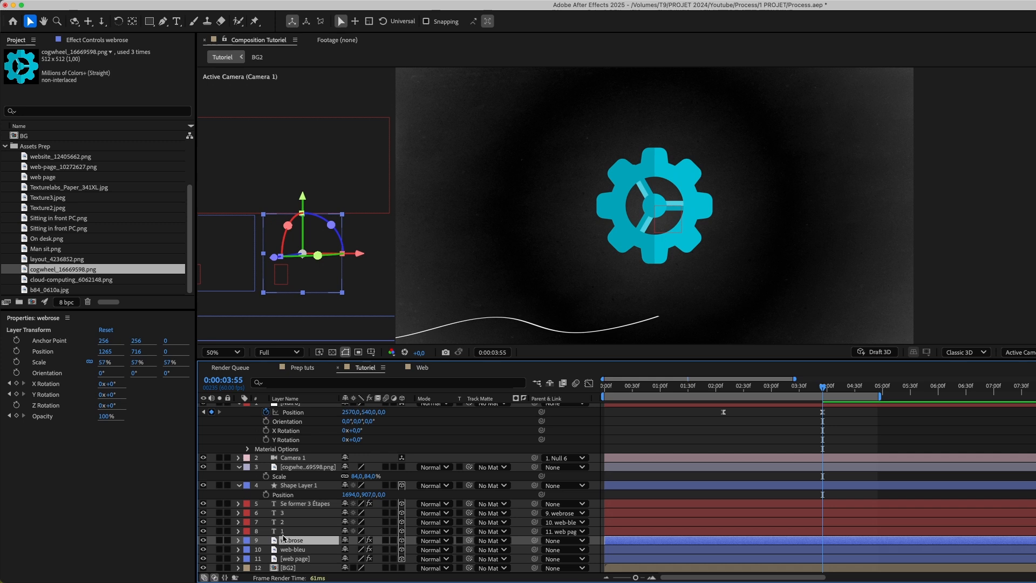
key("ctrl+space")
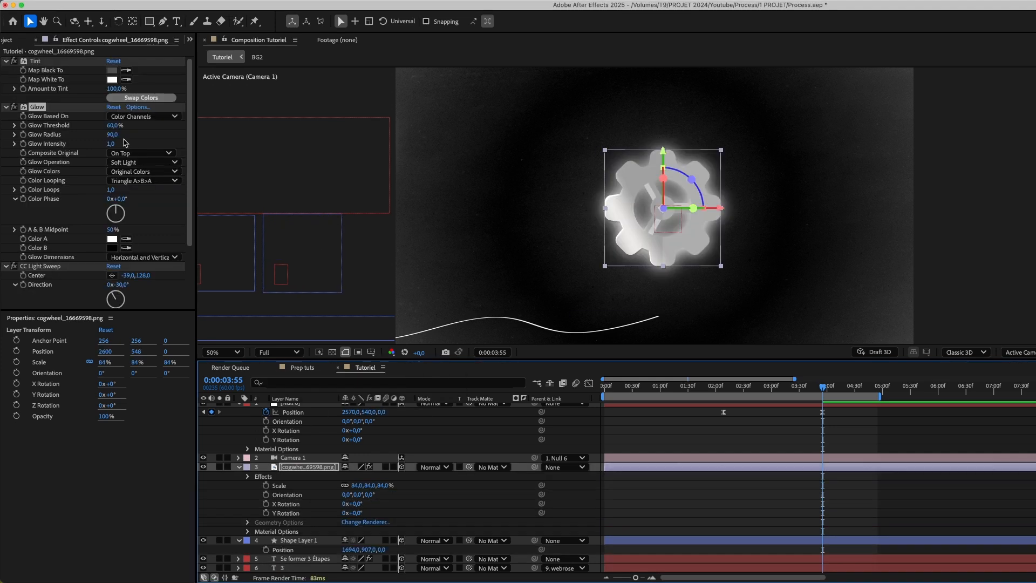
- Set the cogwheel's Glow Radius to 30 and Glow Intensity to 0.6
left_click(115, 134)
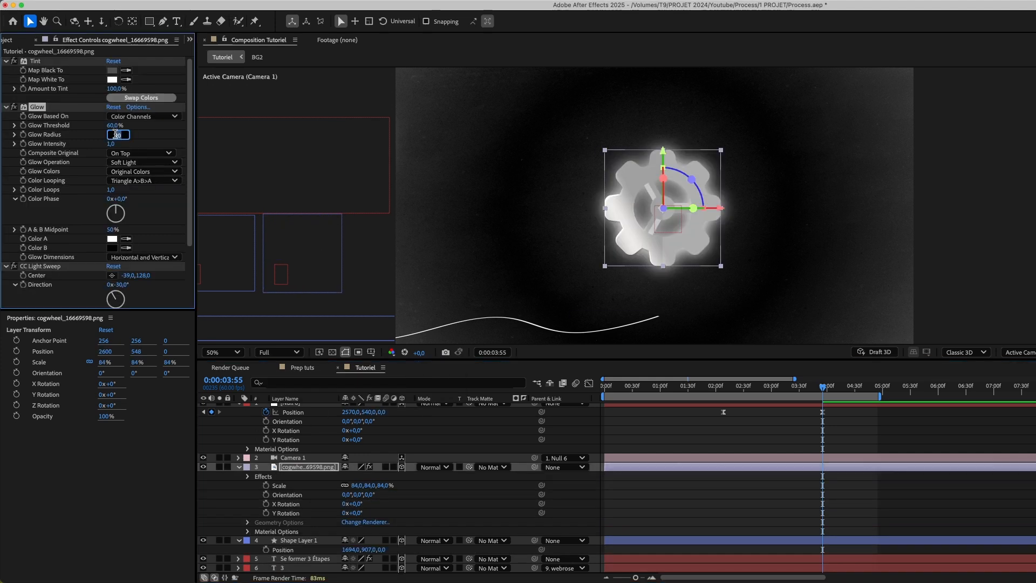
type("30")
key("Return")
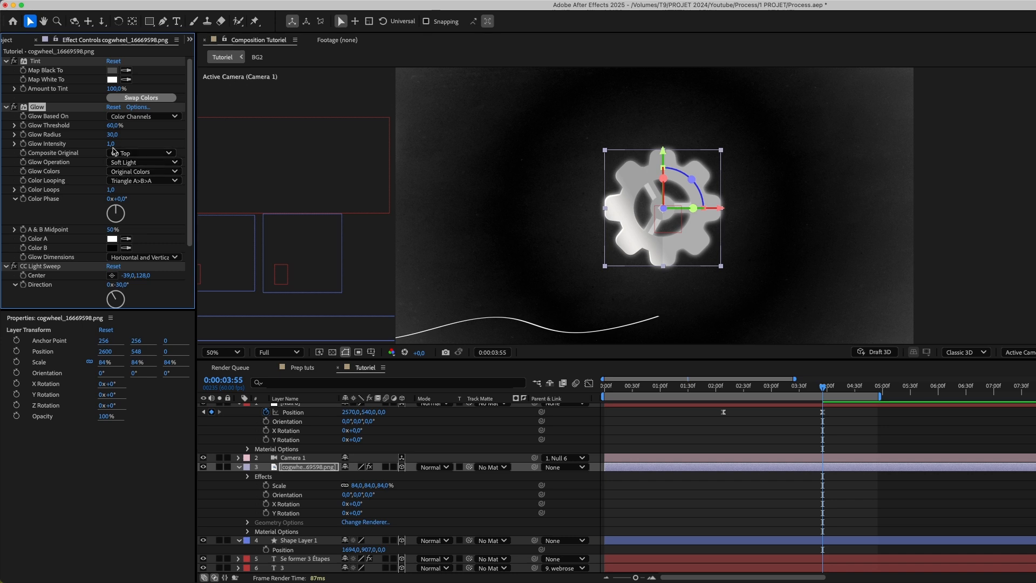
left_click_drag(109, 143, 102, 143)
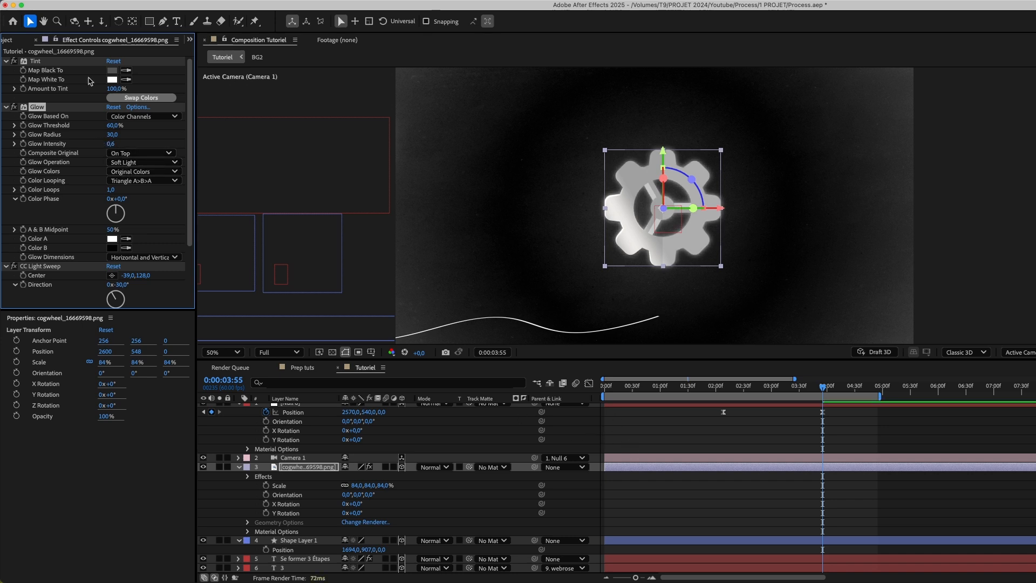
- Set the cogwheel Tint effect's Map Black To colour to 000000
mouse_move(37, 60)
left_mouse_down()
mouse_move(49, 195)
mouse_move(41, 60)
left_mouse_up()
left_click(113, 71)
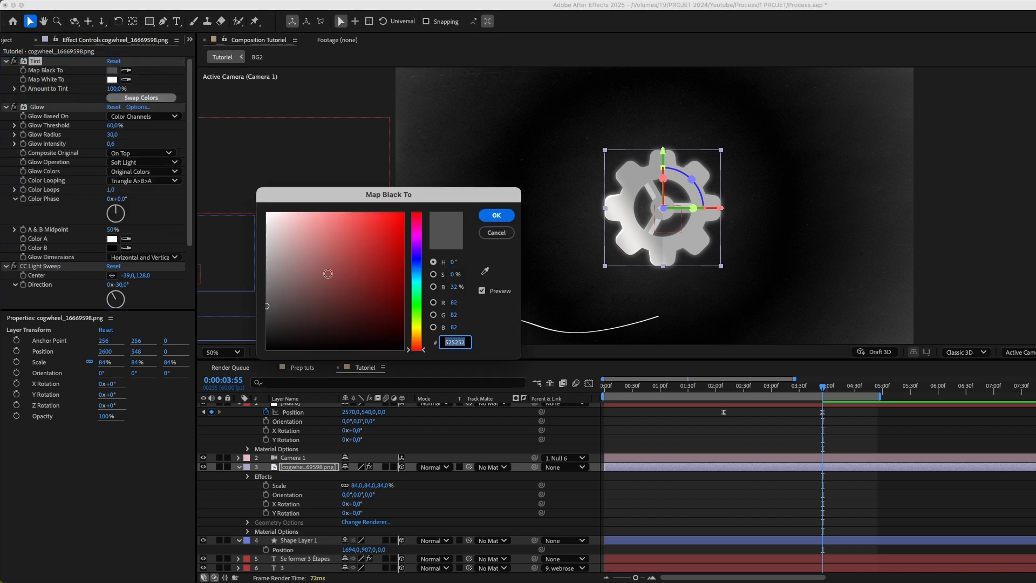
left_click_drag(246, 342, 232, 360)
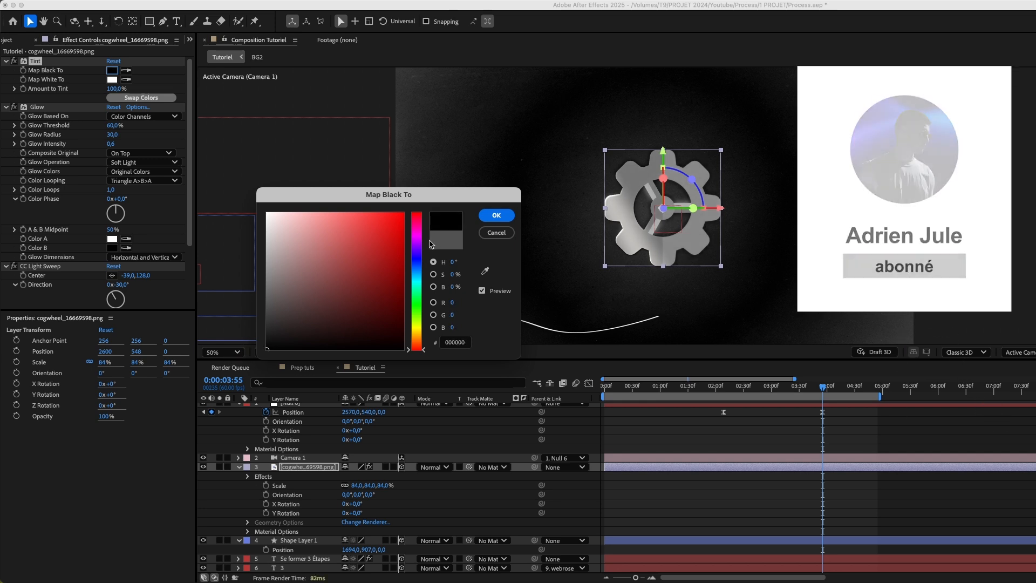
left_click_drag(373, 198, 355, 139)
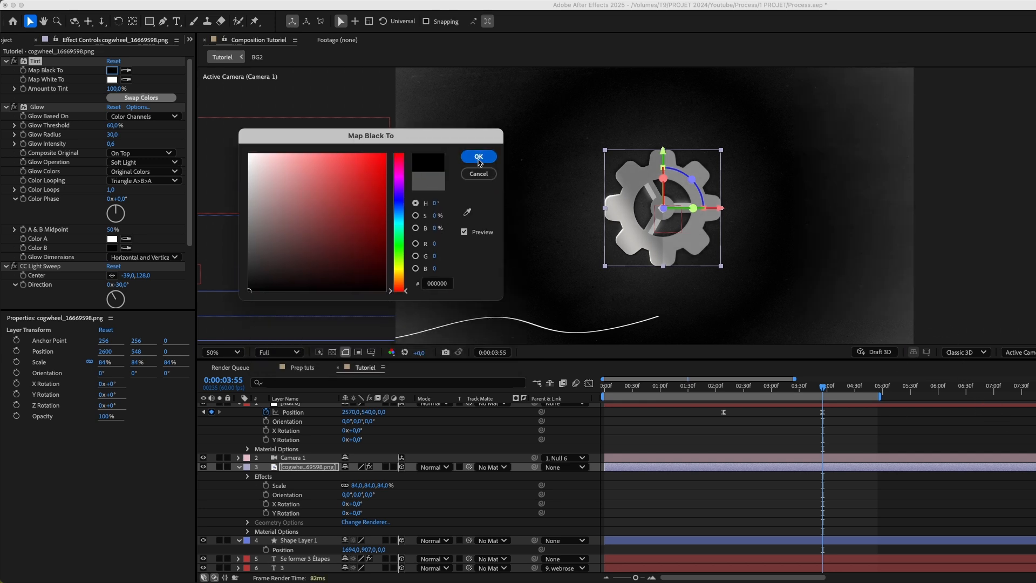
left_click(478, 156)
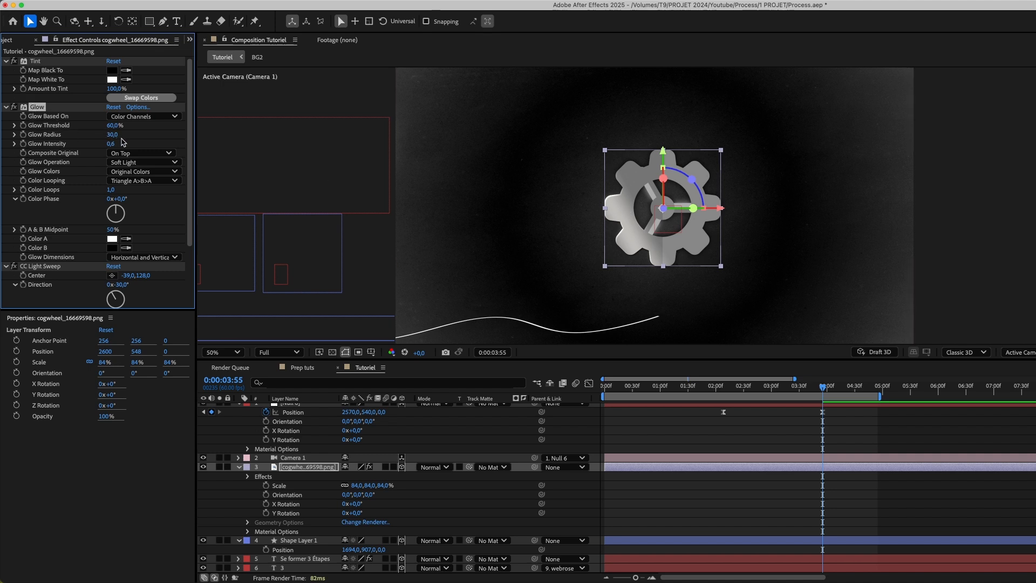
left_click(144, 156)
left_click(144, 157)
left_click(146, 165)
left_click(145, 164)
right_click(300, 469)
left_click(334, 540)
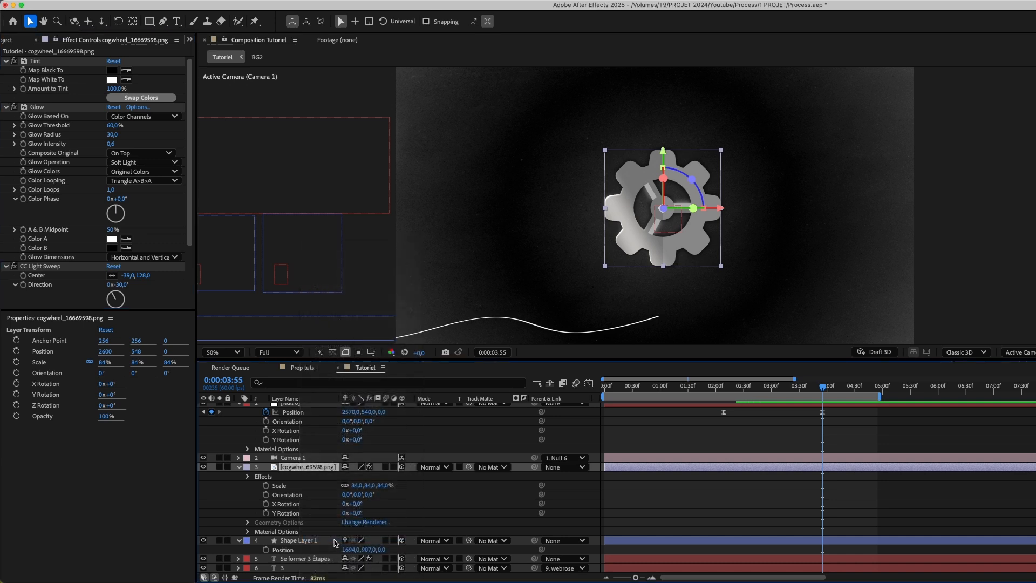
key("super+z")
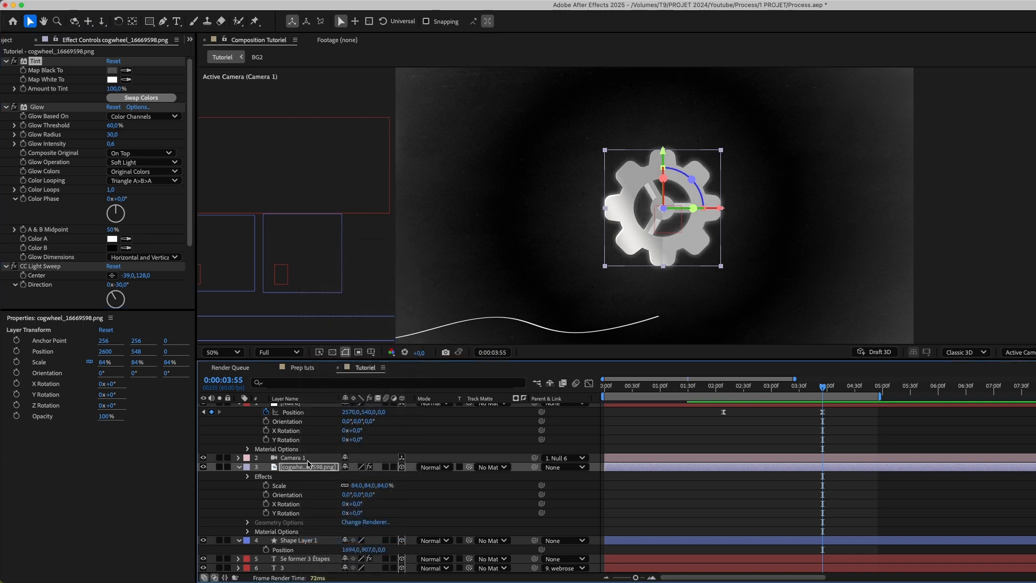
key("super+shift+z")
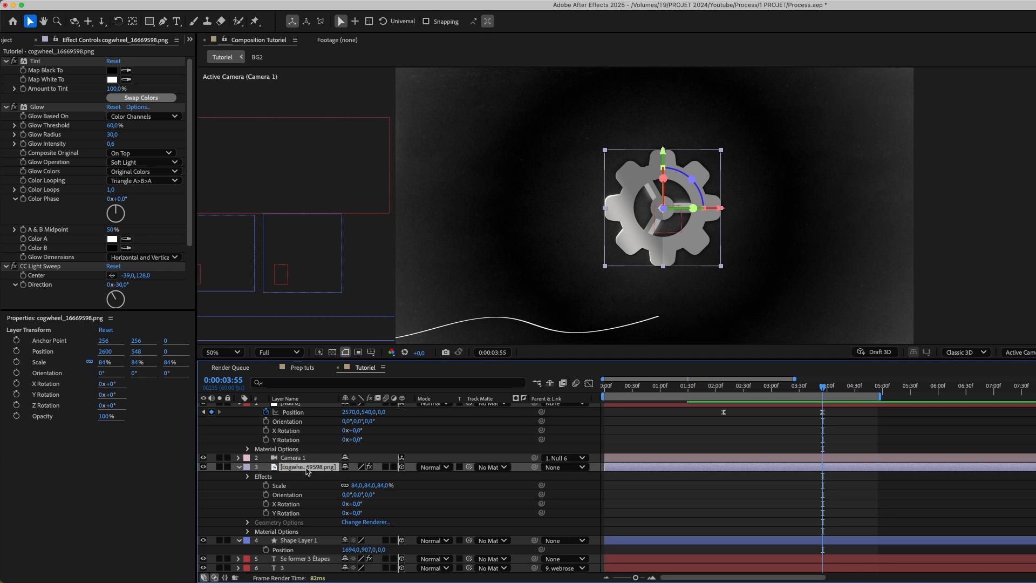
- Rename the cogwheel layer as Engrenage and duplicate it
right_click(307, 467)
left_click(335, 547)
type("Engrenage")
key("Return")
key("super+d")
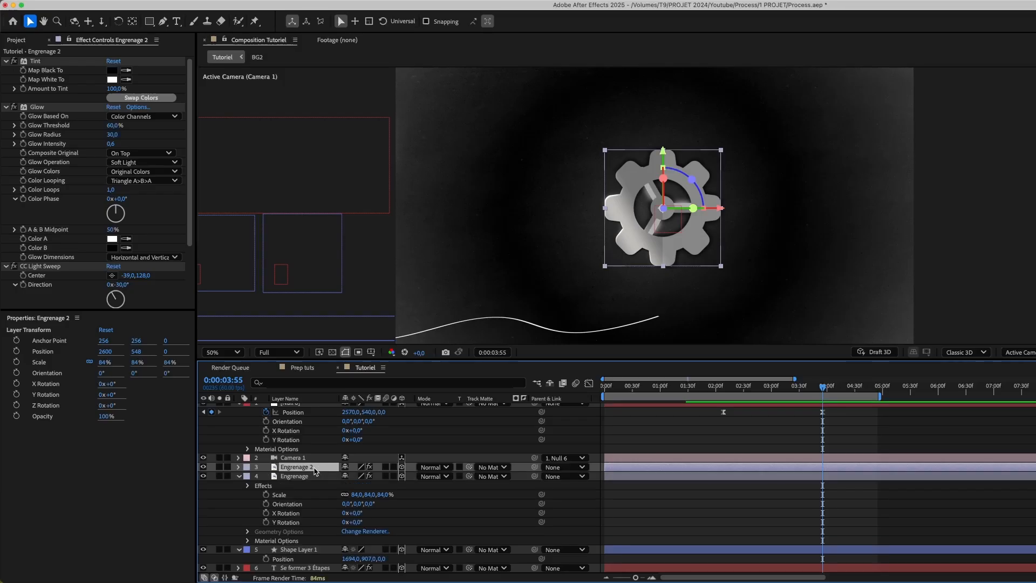
- Scale the duplicate cogwheel to 119% and place it at 2840, 534, with the original cogwheel at 2362, 664
key("s")
left_click_drag(357, 475, 383, 483)
left_click_drag(652, 254, 717, 250)
left_click(288, 489)
left_click_drag(641, 253, 569, 273)
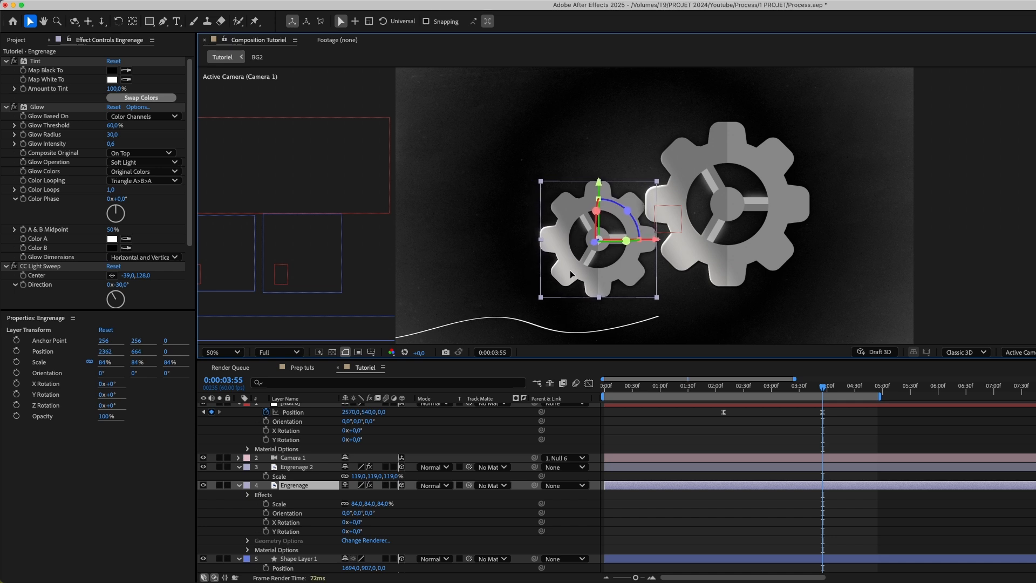
- Collapse the properties of all layers in the Tutoriel timeline
left_click(706, 434)
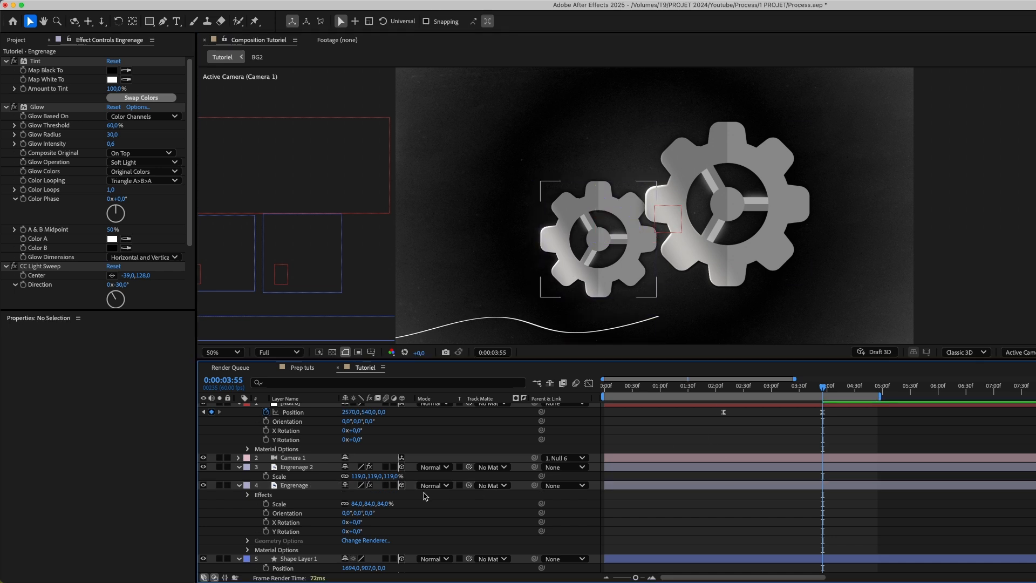
key("super+a")
left_click(239, 467)
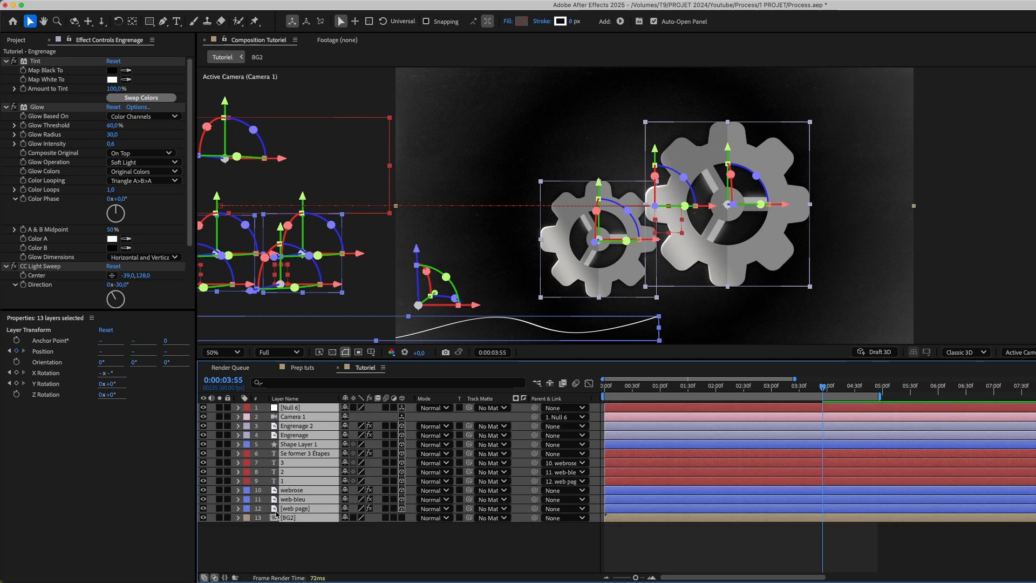
left_click(291, 548)
- Add a Z Rotation keyframe at 0° to both Engrenage layers at 0:00:03:03
left_click(303, 435)
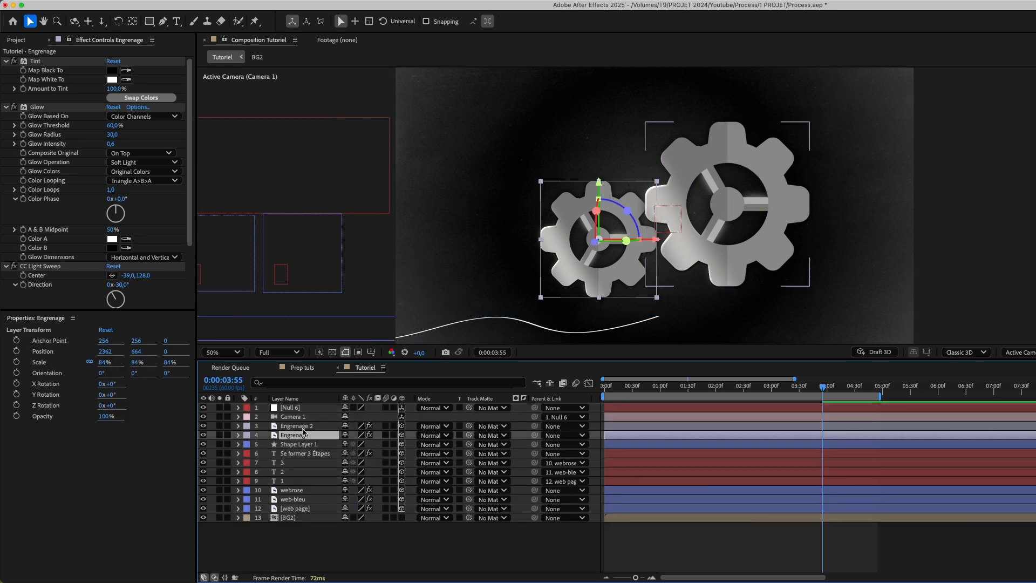
left_click(303, 426, "shift")
key("r")
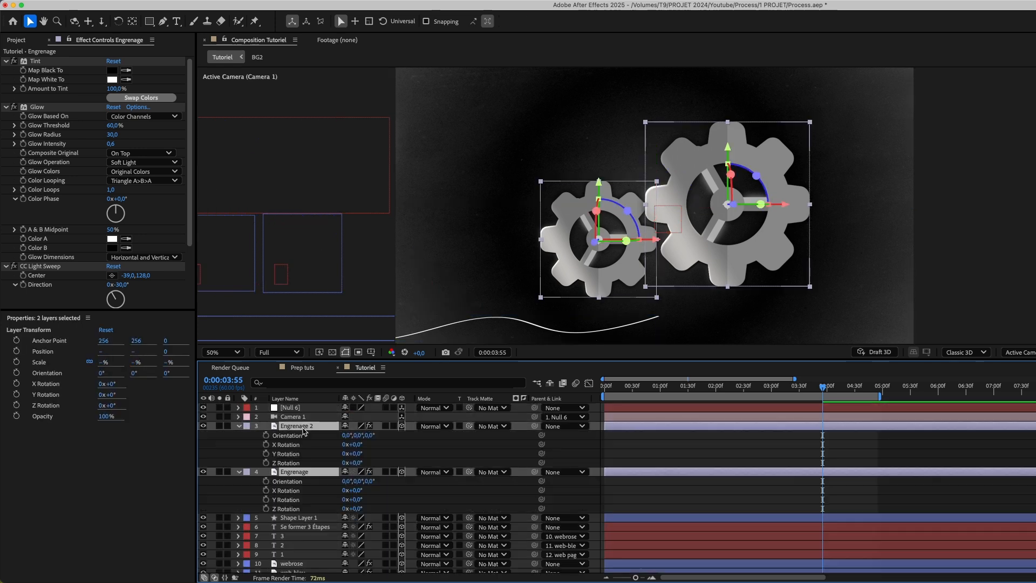
left_click_drag(729, 394, 774, 403)
left_click(265, 462)
left_click(266, 508)
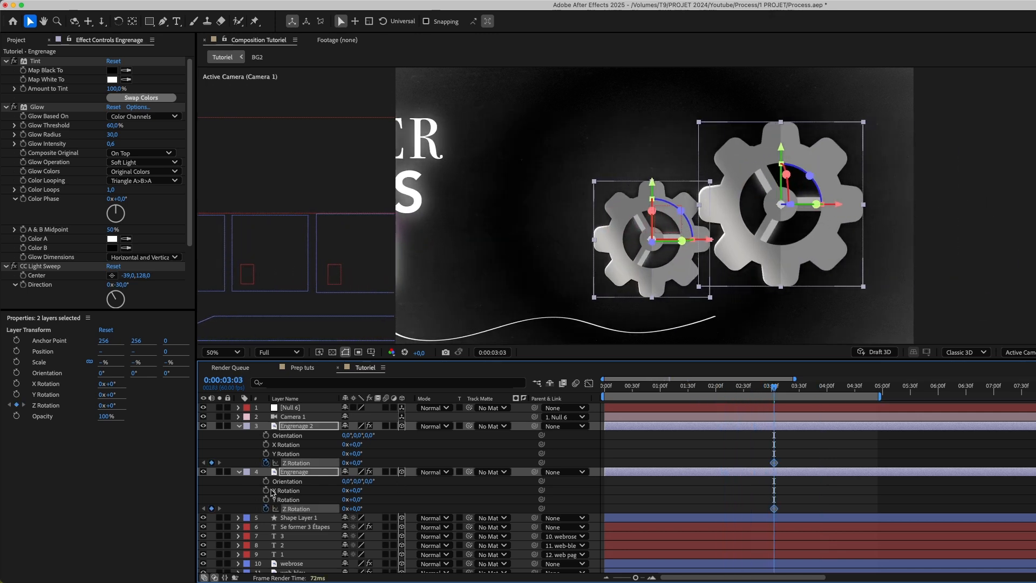
- At 0:00:05:48, keyframe Z Rotation to 250° on Engrenage 2 and -261° on Engrenage
left_click_drag(786, 396, 926, 397)
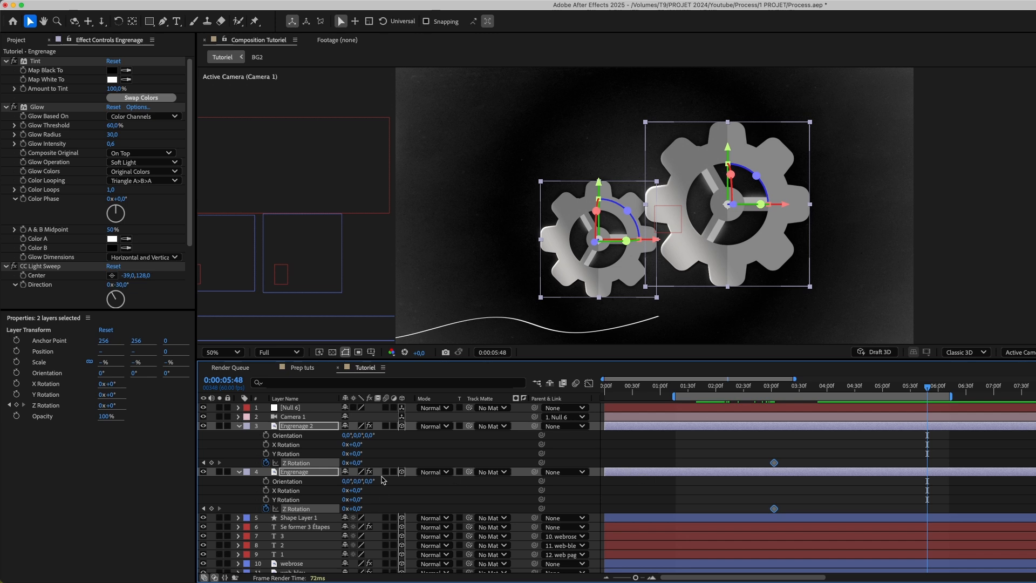
left_click(687, 444)
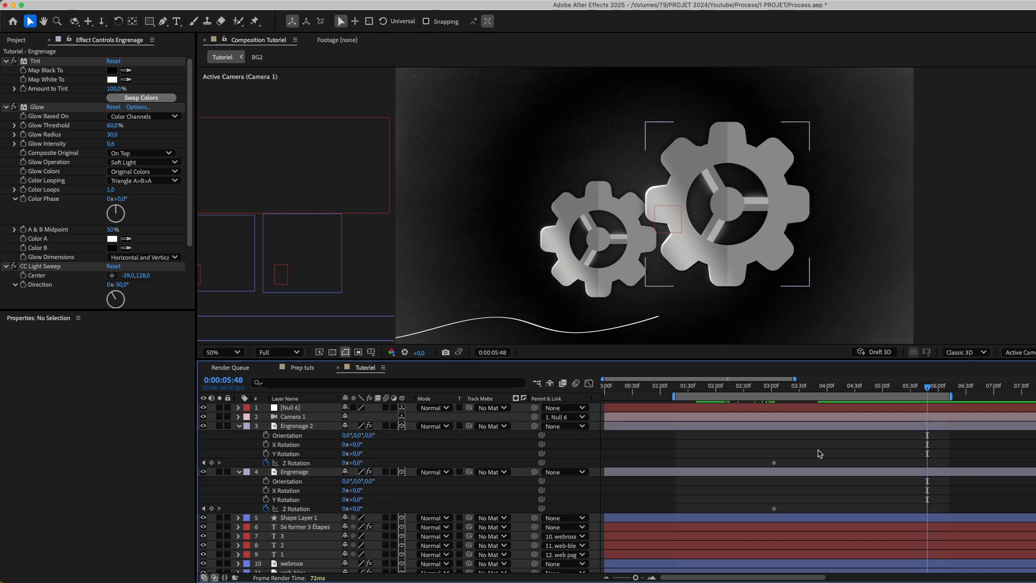
left_click(436, 457)
left_click_drag(357, 462, 493, 465)
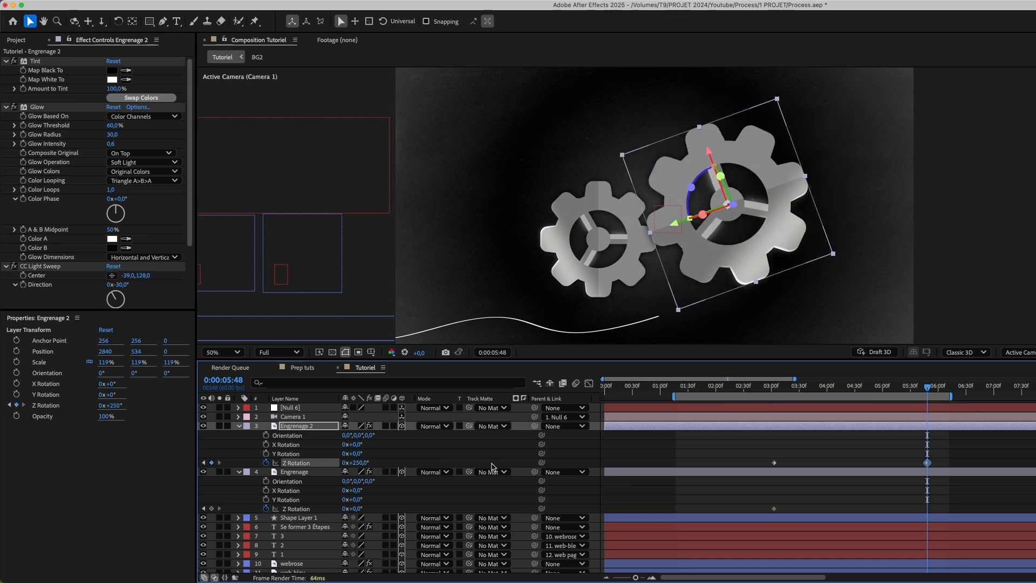
left_click_drag(353, 508, 213, 508)
- Start the work area at 0:00:02:39 and set the final Z Rotation keyframes to 299° for Engrenage 2 and -300° for Engrenage
left_click_drag(675, 395, 751, 395)
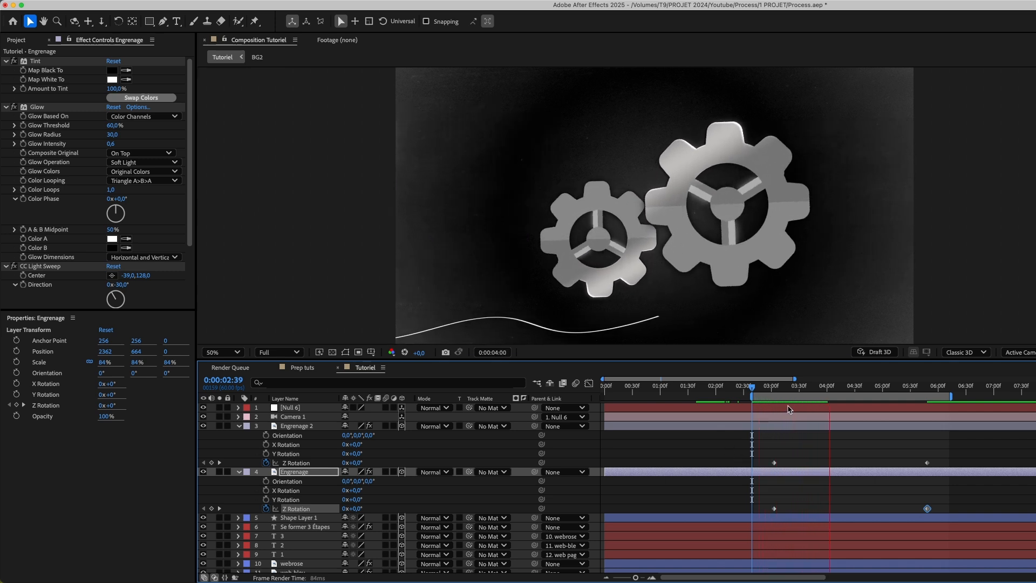
left_click(927, 406)
left_click_drag(928, 408, 926, 409)
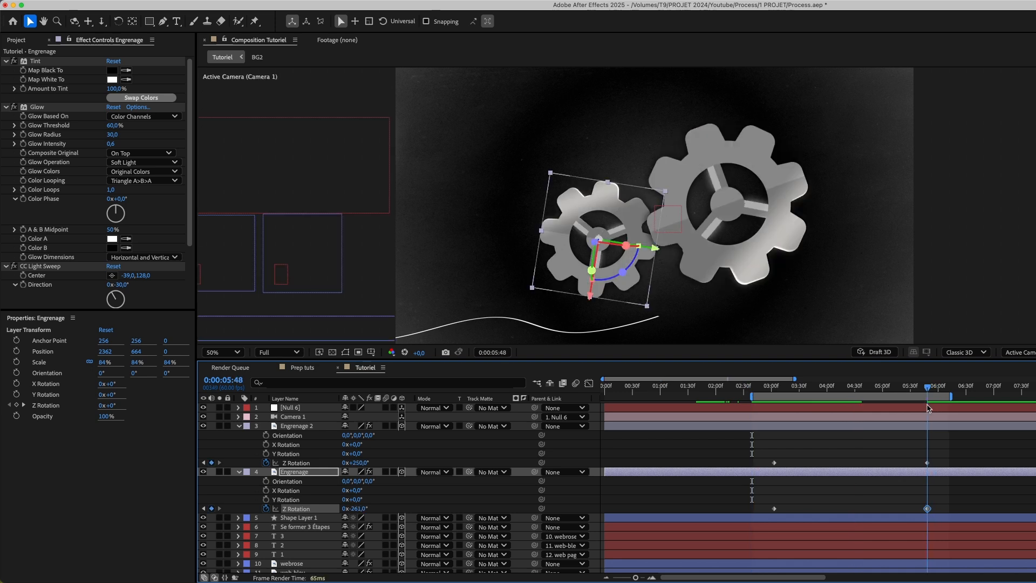
left_click(927, 463)
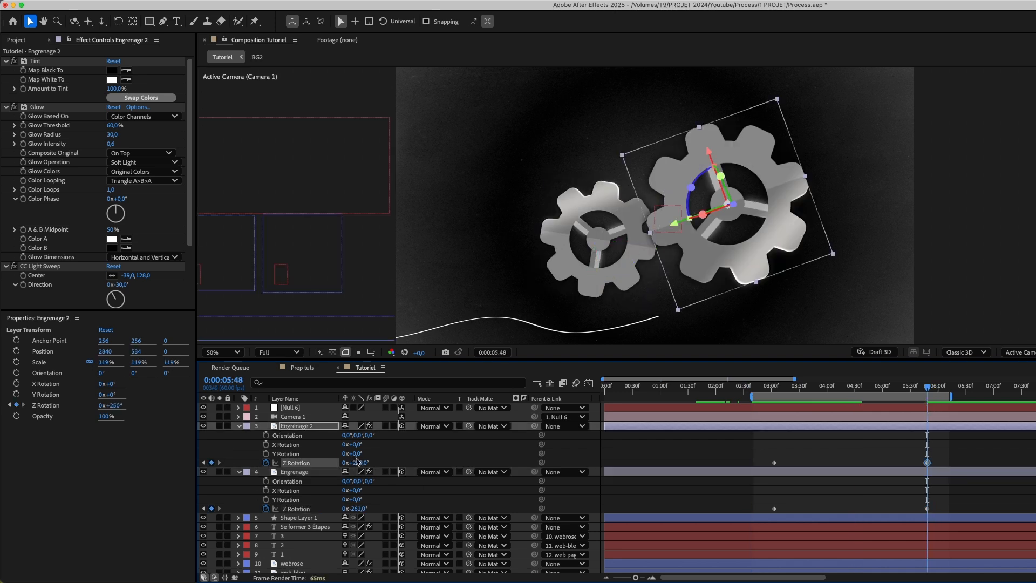
left_click_drag(363, 464, 391, 464)
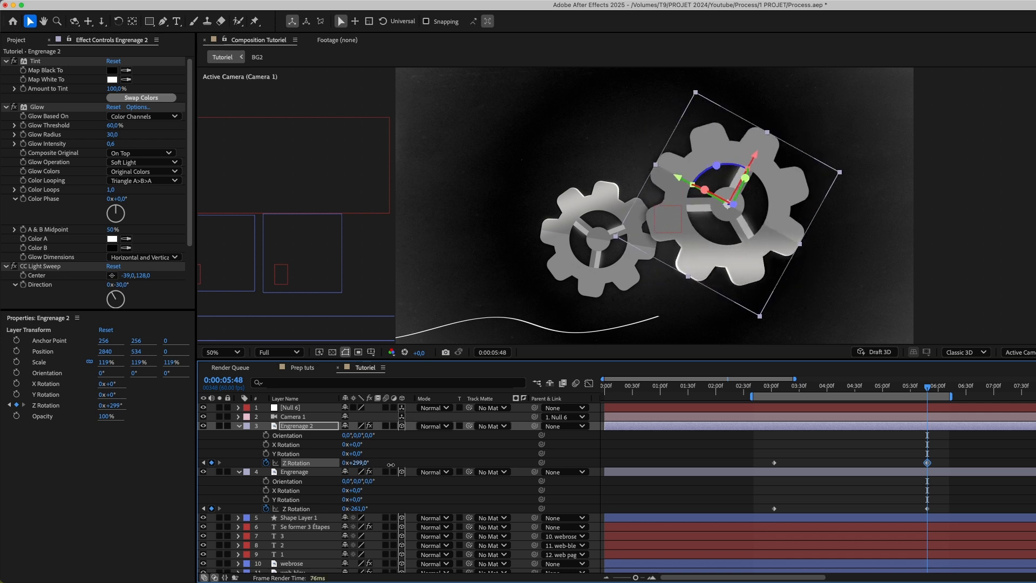
left_click_drag(355, 510, 343, 516)
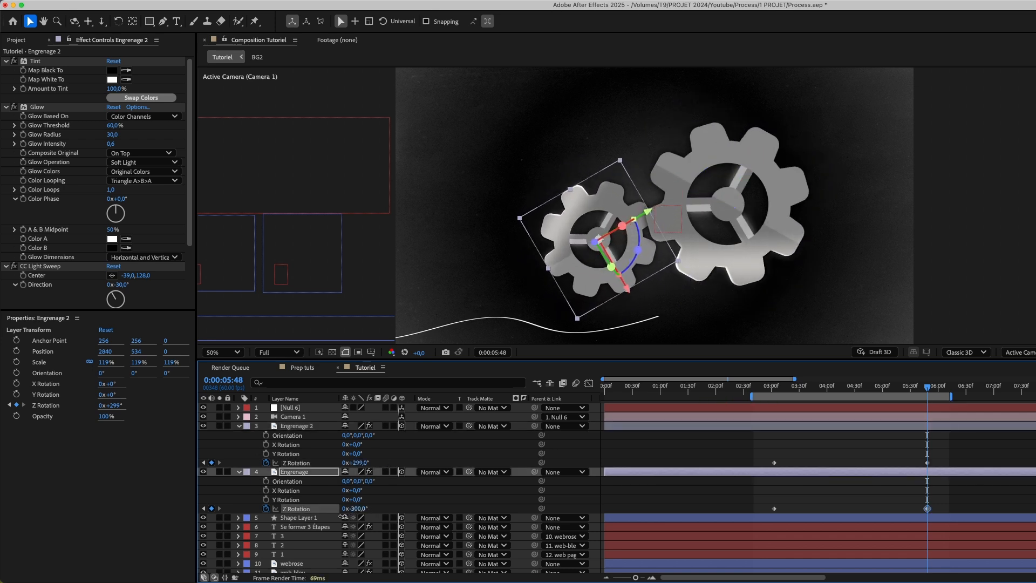
- Preview the cogwheel rotation and apply Easy Ease to all four Z Rotation keyframes of the two cogwheels
left_click(763, 387)
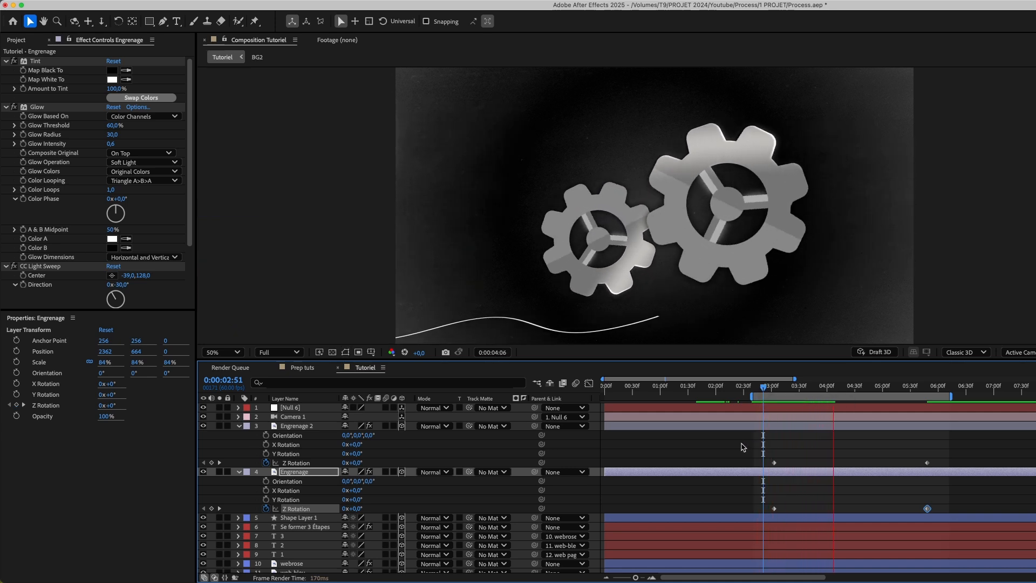
key("space")
left_click_drag(766, 445, 910, 480)
left_click_drag(943, 506, 943, 505)
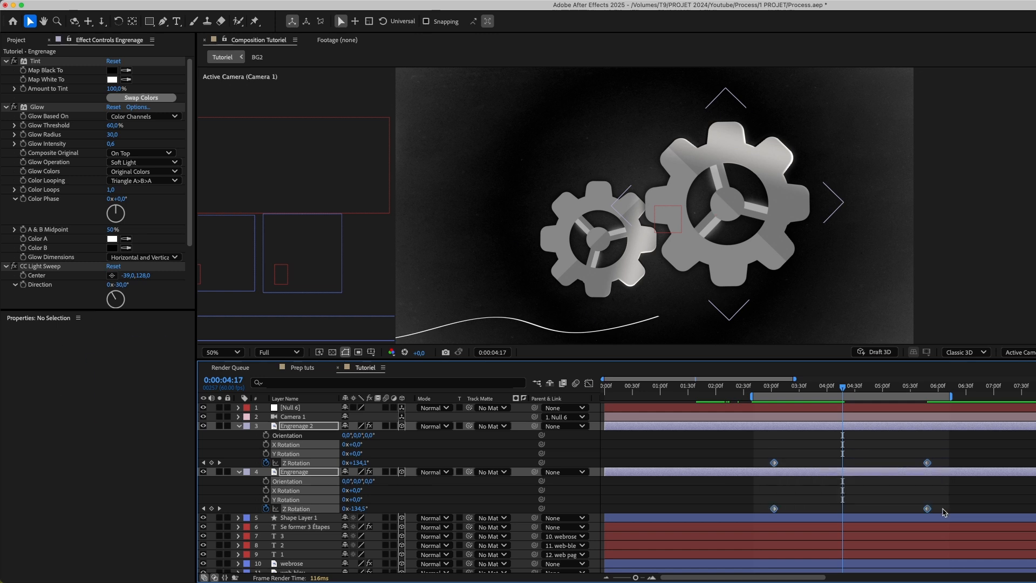
key("F9")
key("F2")
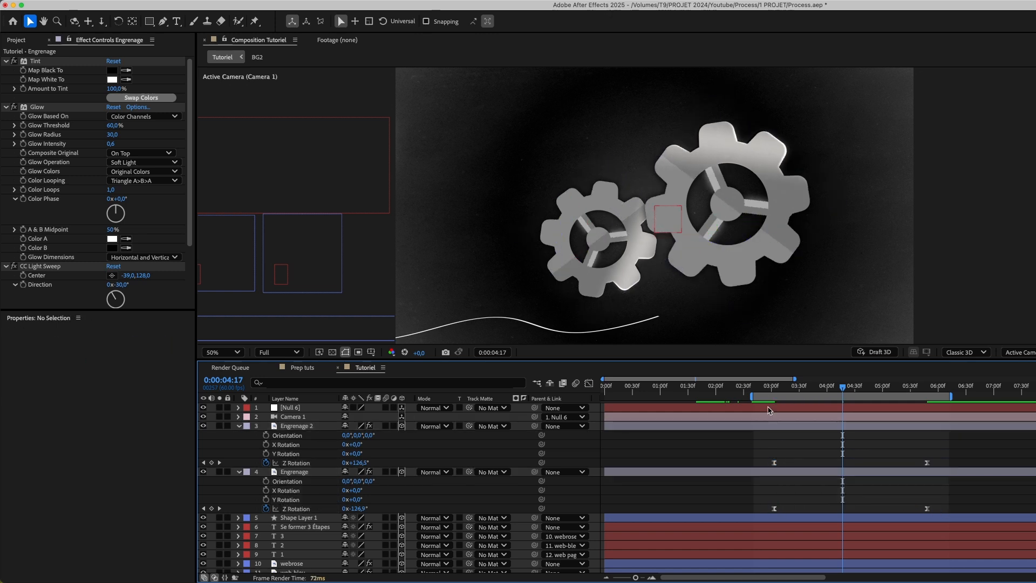
- Play back the eased cogwheel rotation and collapse the properties of both Engrenage layers
key("space")
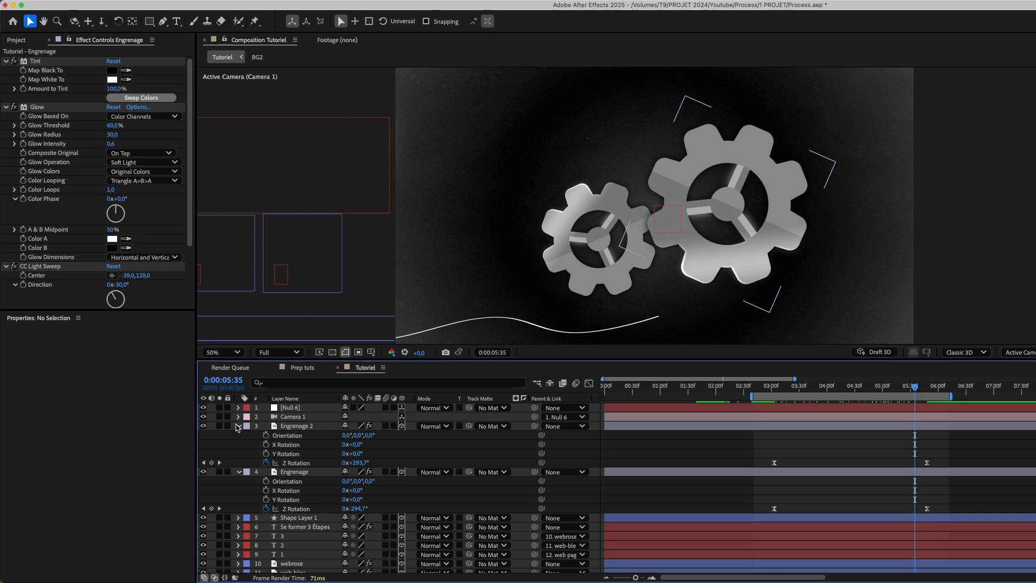
left_click(238, 426)
left_click(237, 435)
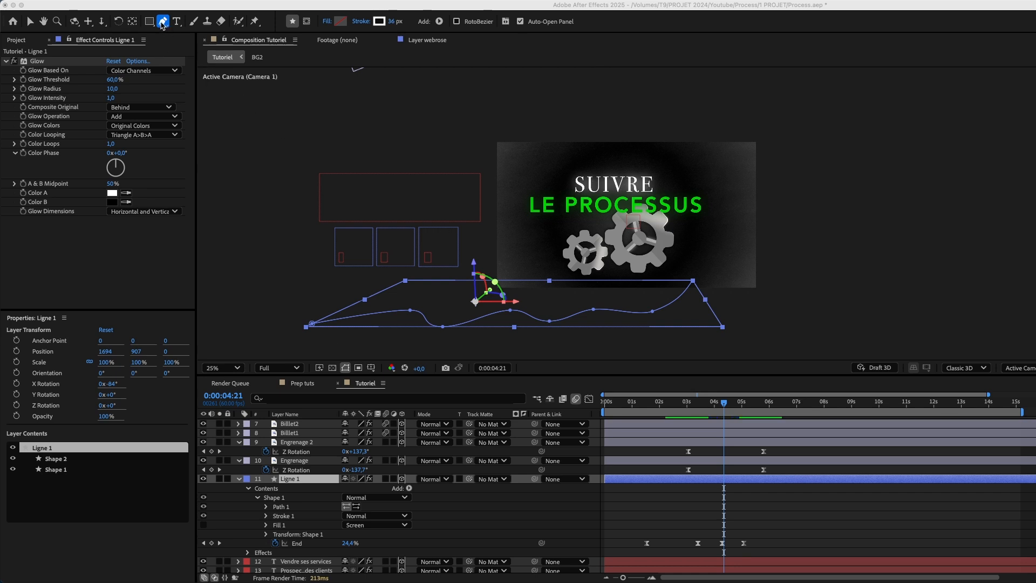
left_click(162, 25)
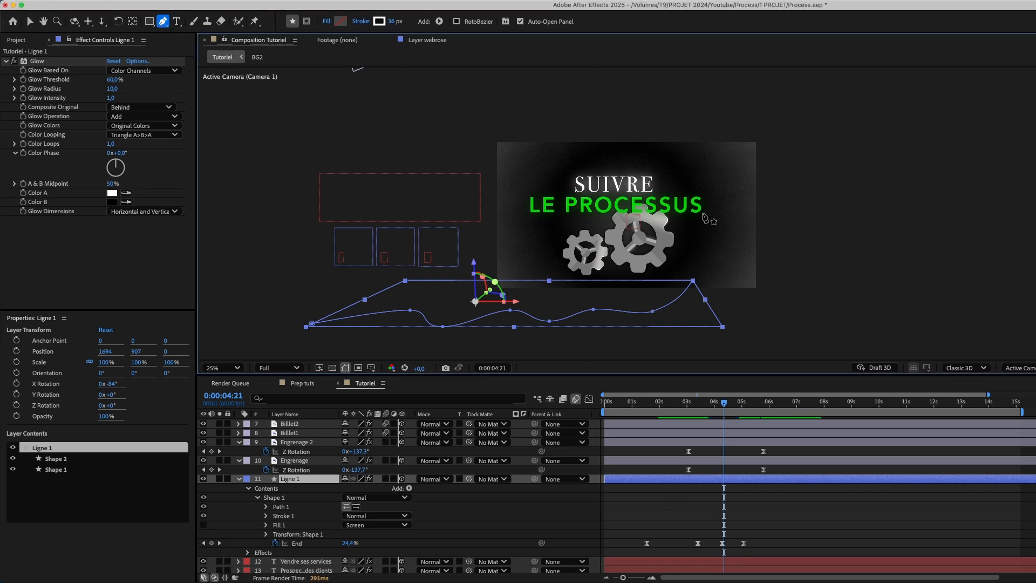
left_click(710, 234)
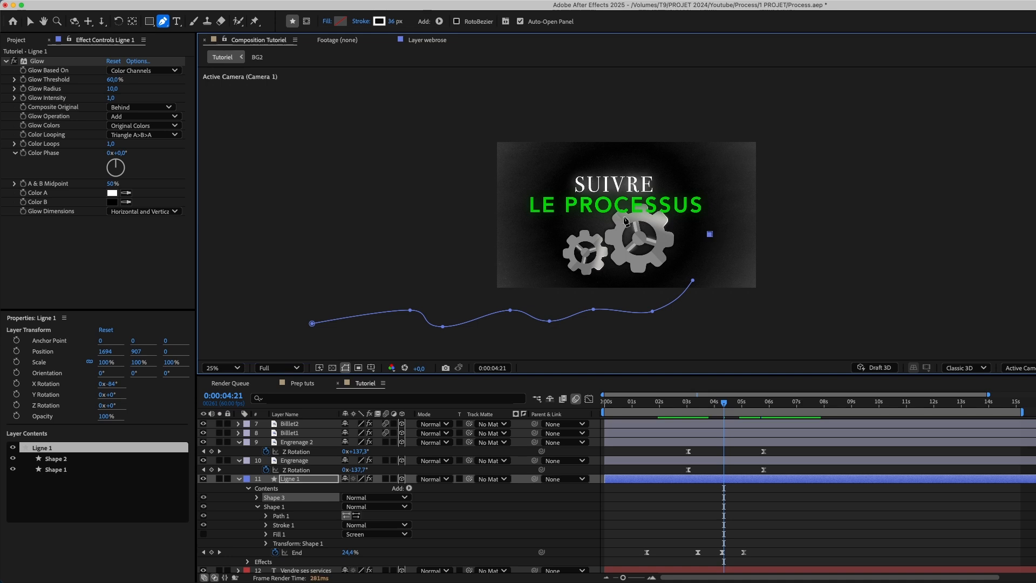
key("ctrl+z")
- Extend the Ligne 1 path with the Pen tool from its last point to the large cogwheel and on toward the composition's right edge
left_click(693, 281)
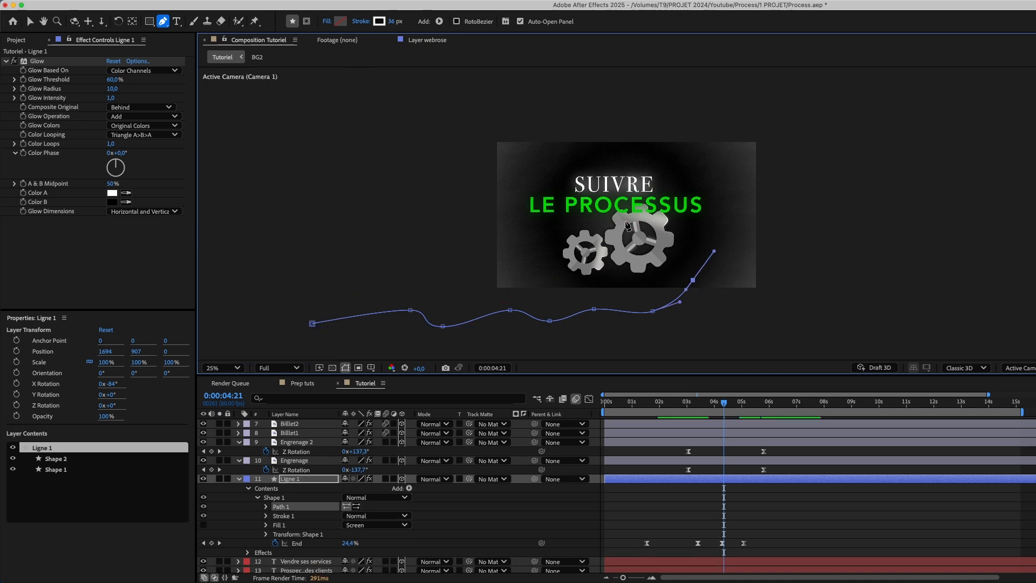
left_click(644, 220)
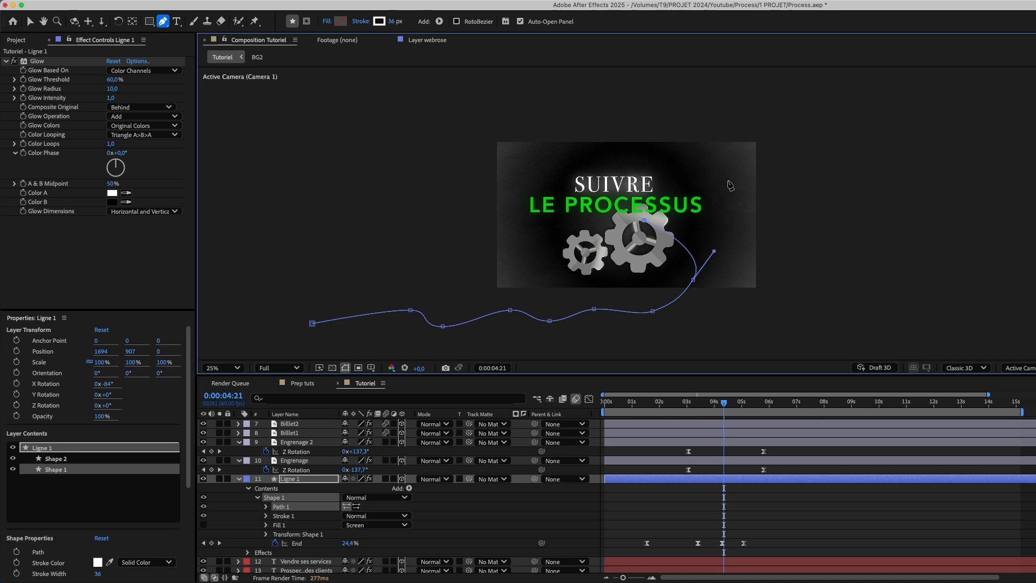
left_click(758, 205)
key("super+z")
left_click(750, 207)
left_click_drag(644, 220, 670, 212)
left_click_drag(751, 208, 750, 198)
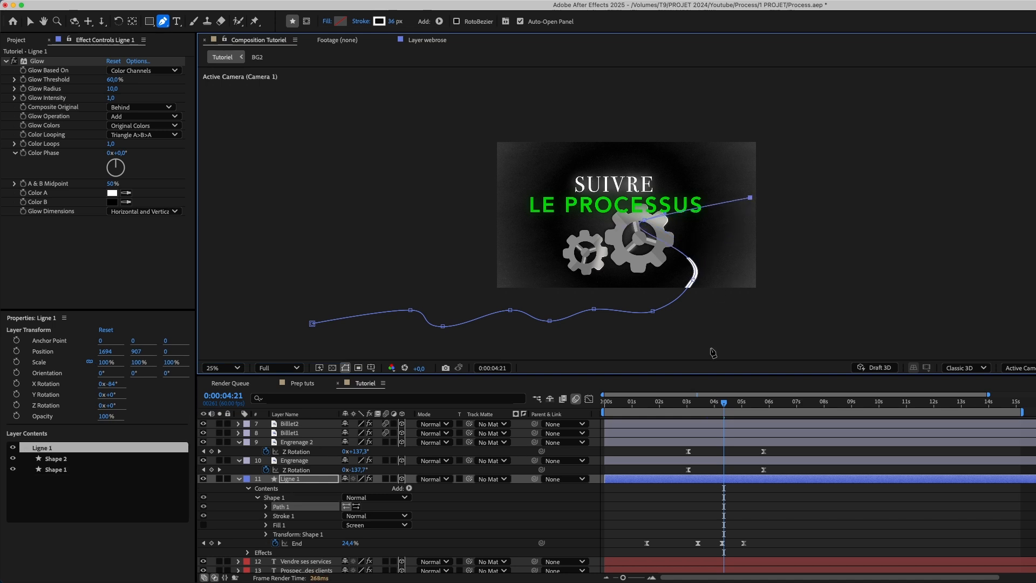
- Go to 0:00:04:33, add a null object and move it to the top of the layer stack
left_click_drag(724, 404, 729, 404)
scroll(476, 483, "up", 5)
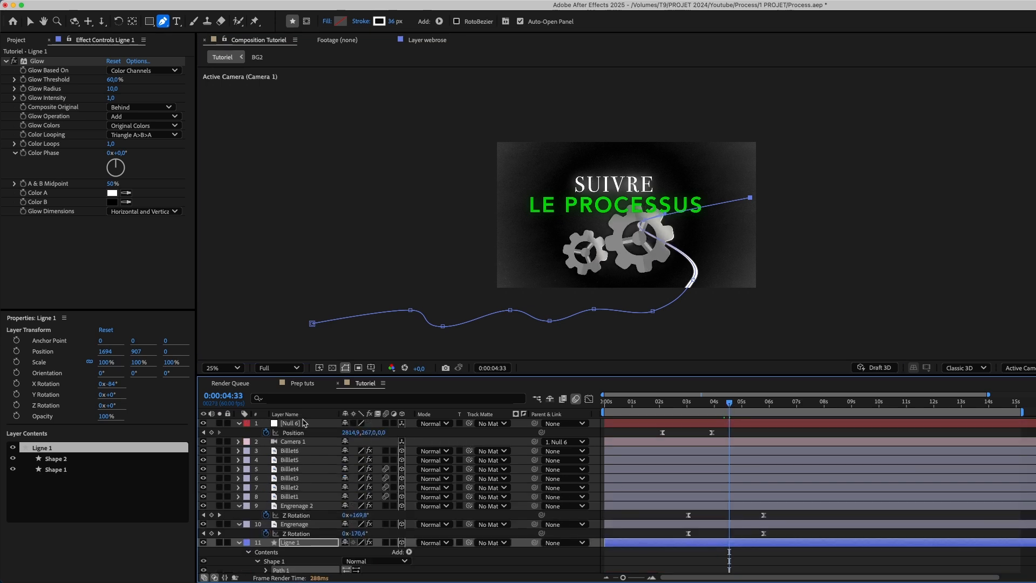
key("super+alt+shift+y")
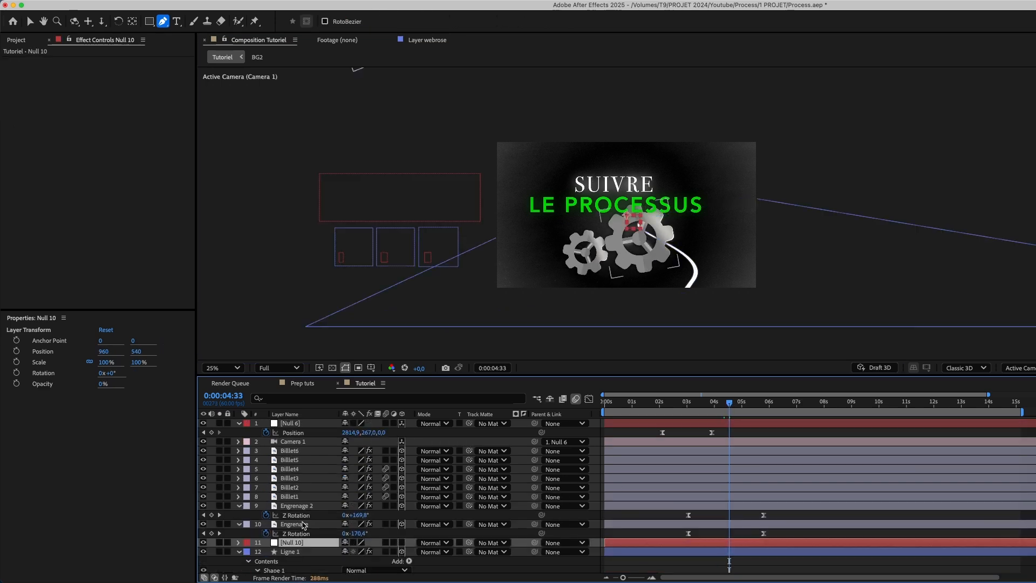
left_click_drag(297, 545, 296, 423)
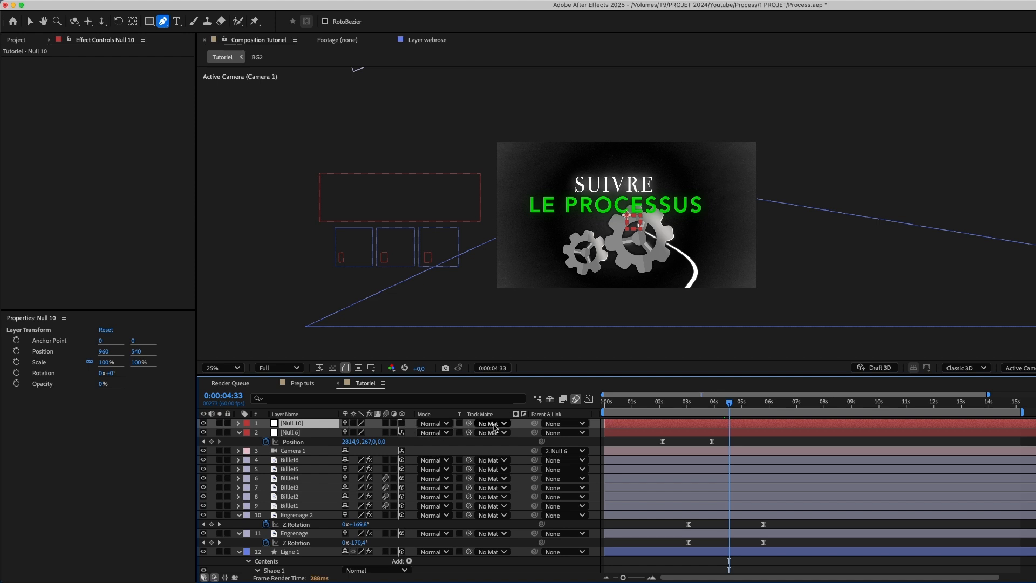
- Parent Null 6 to Null 10, with Null 10 set as a 3D layer, and keyframe Null 10's Position at 0:00:04:33
left_click_drag(534, 434, 324, 425)
left_click(402, 423)
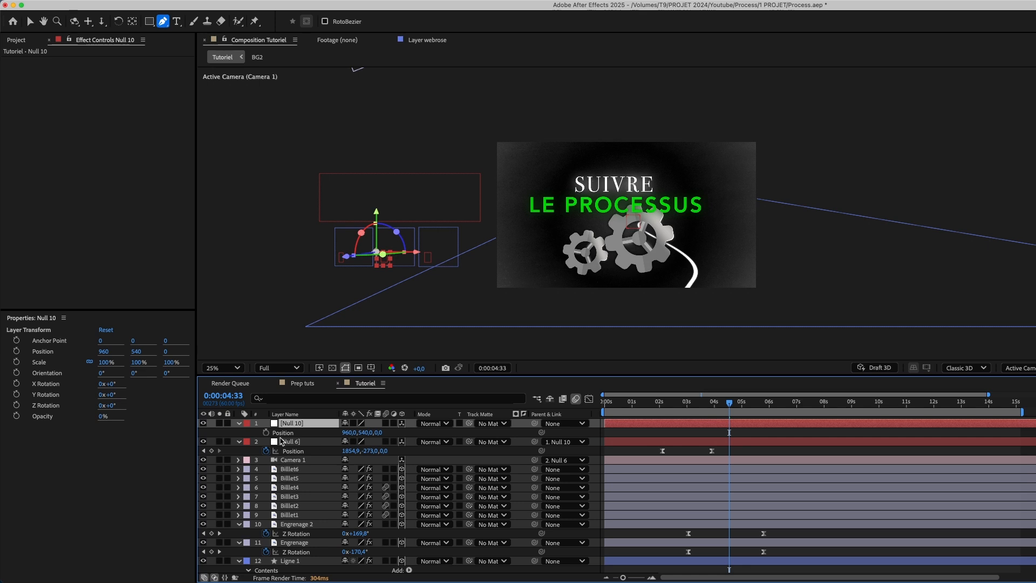
left_click(266, 433)
- Keyframe Null 10's Position at 0:00:07:12 with the values 2494, -663, 0 so the camera follows the line
left_click(802, 402)
left_click_drag(346, 432, 1035, 441)
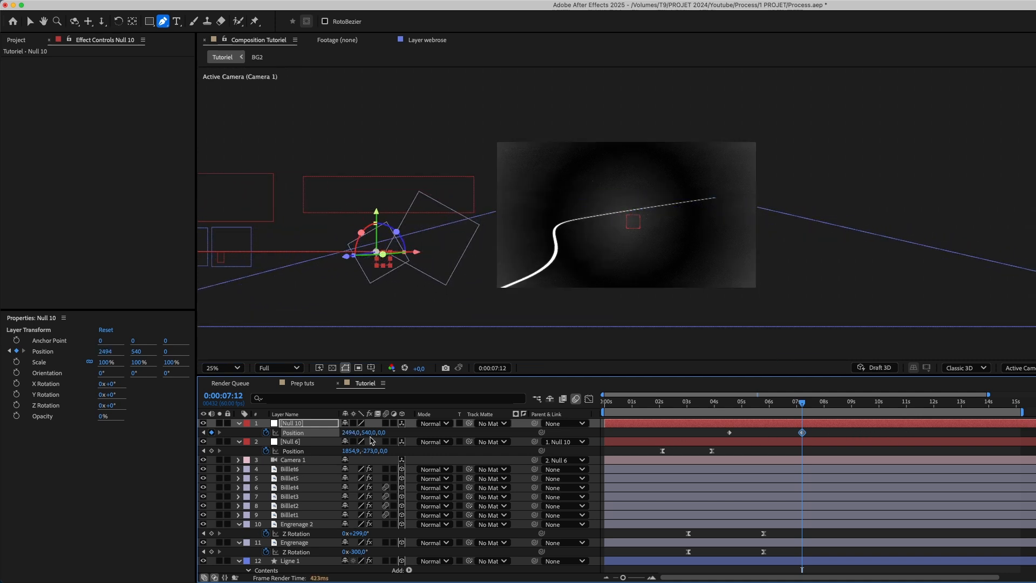
left_click_drag(370, 433, 73, 410)
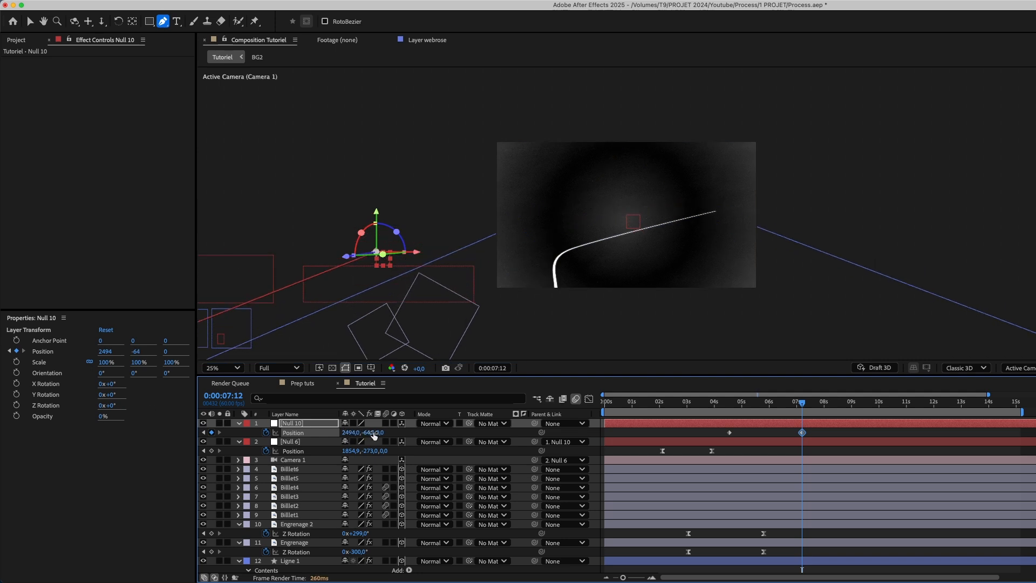
left_click_drag(368, 432, 130, 379)
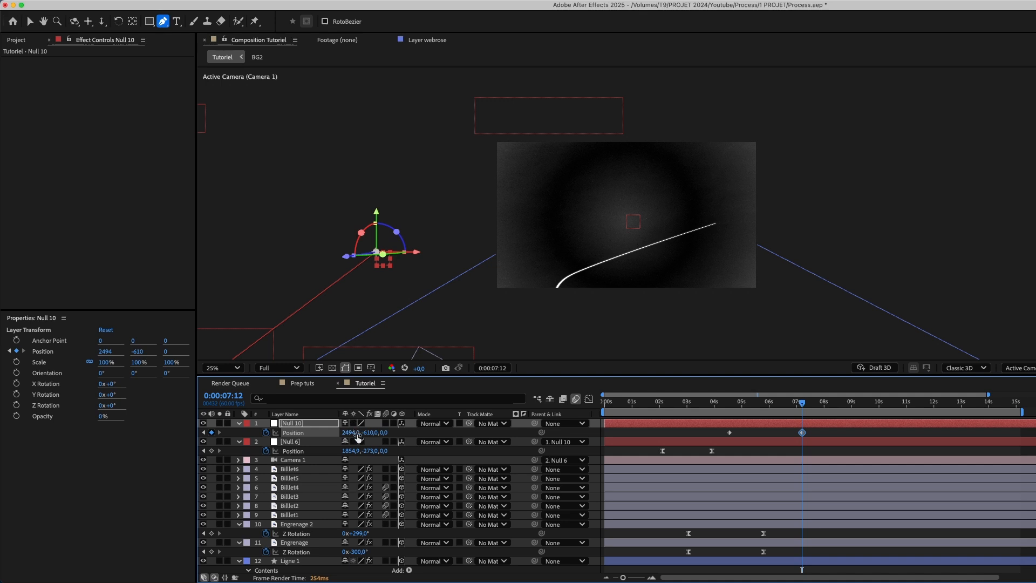
left_click_drag(365, 432, 339, 431)
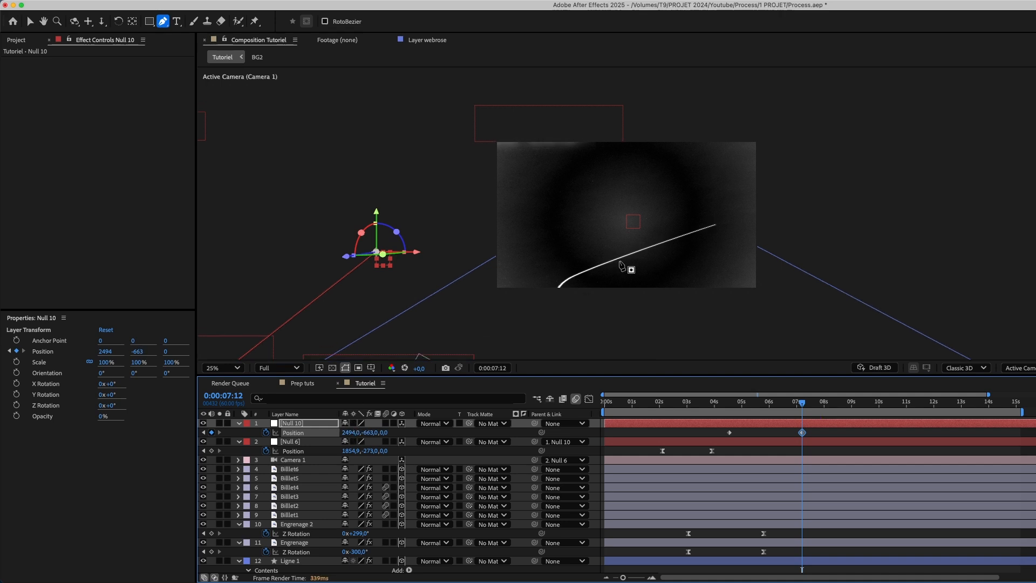
- Add a vertex with the Pen tool on the final stretch of the Ligne 1 path, inside the camera frame
left_click(294, 563)
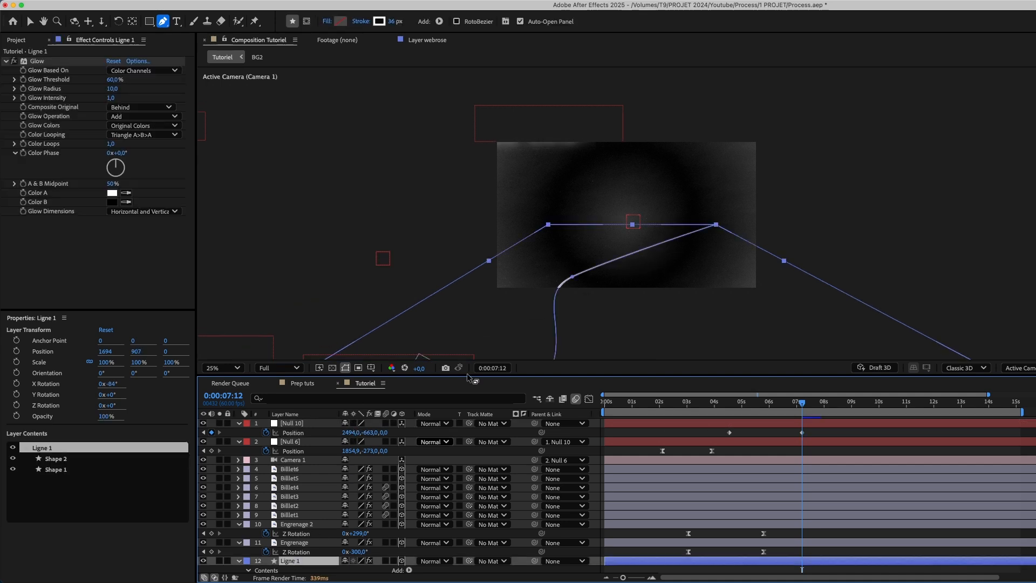
left_click(649, 247)
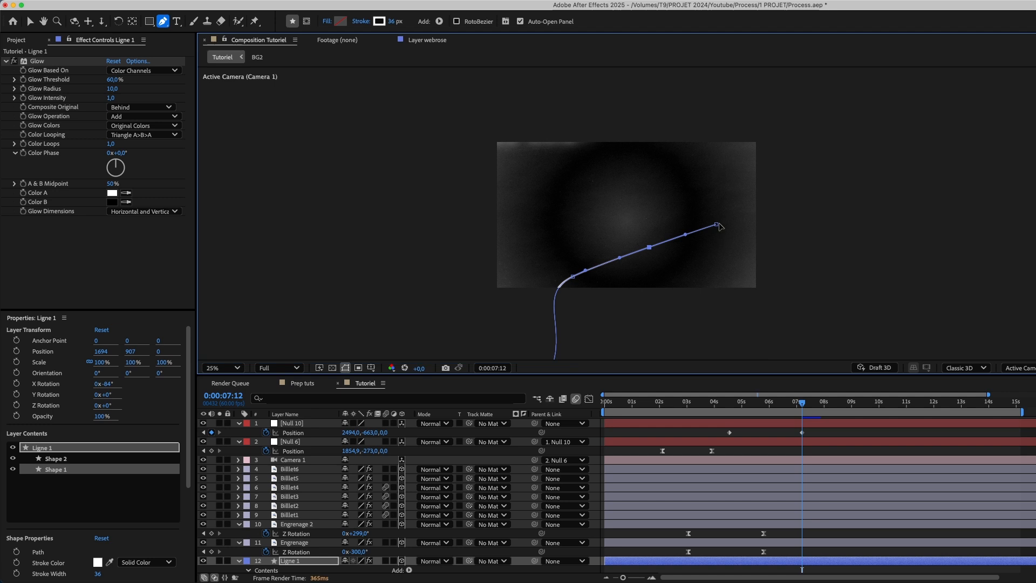
left_click_drag(716, 225, 665, 197)
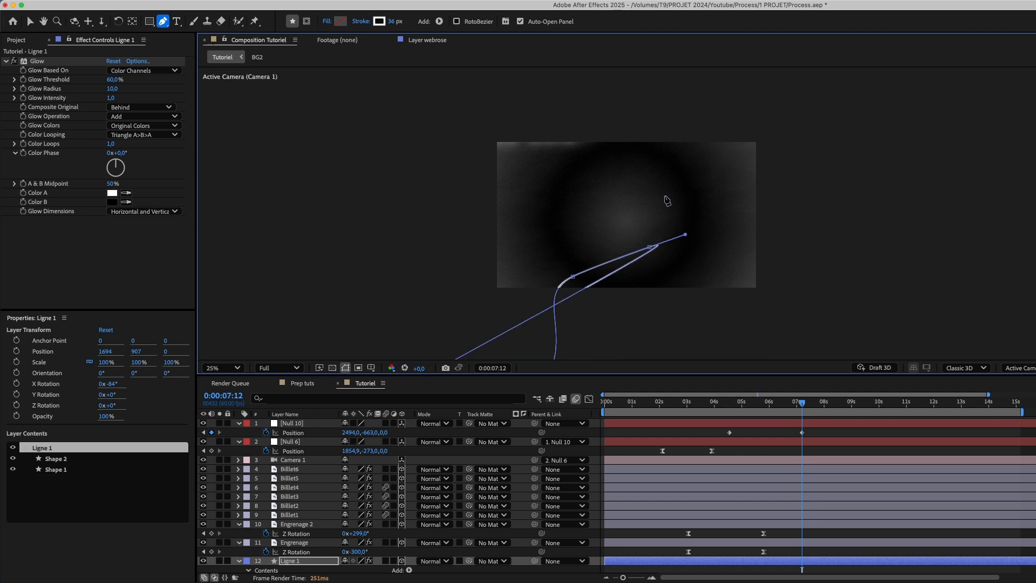
key("z")
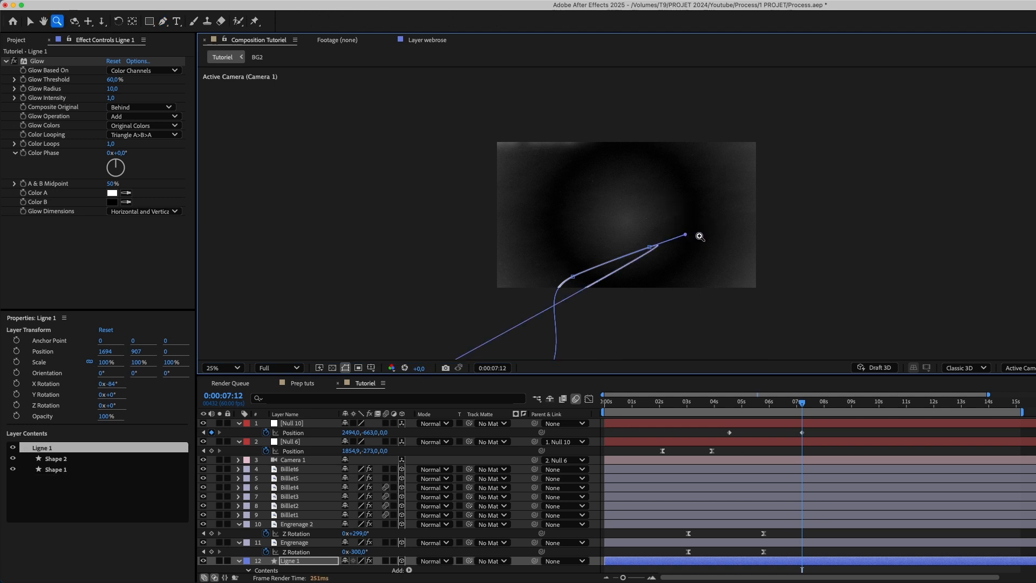
key("g")
key("super+z")
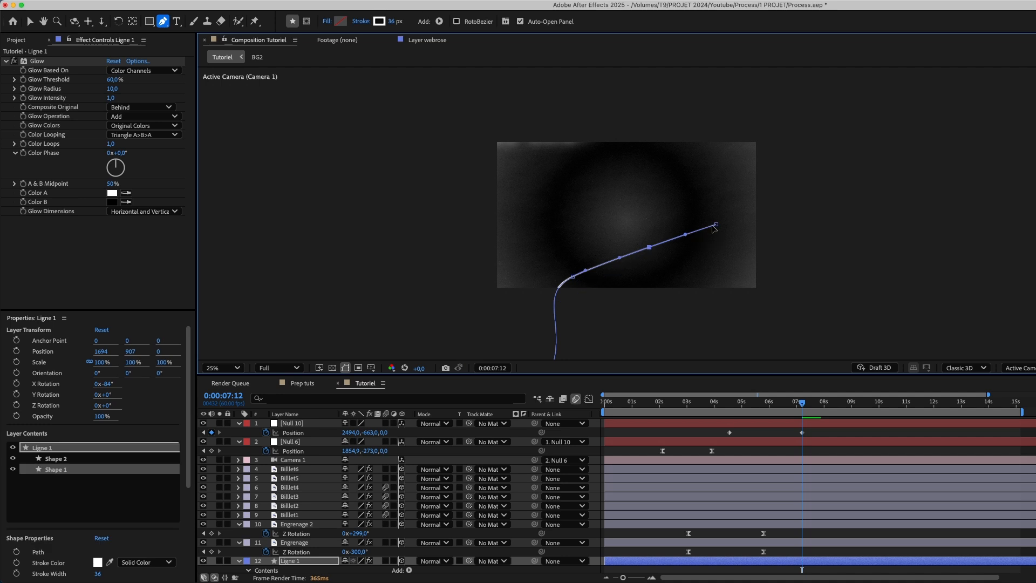
- Move the end point of the Ligne 1 path back and up so the line finishes in a tight curve
left_click(693, 210)
left_click_drag(694, 212, 672, 226)
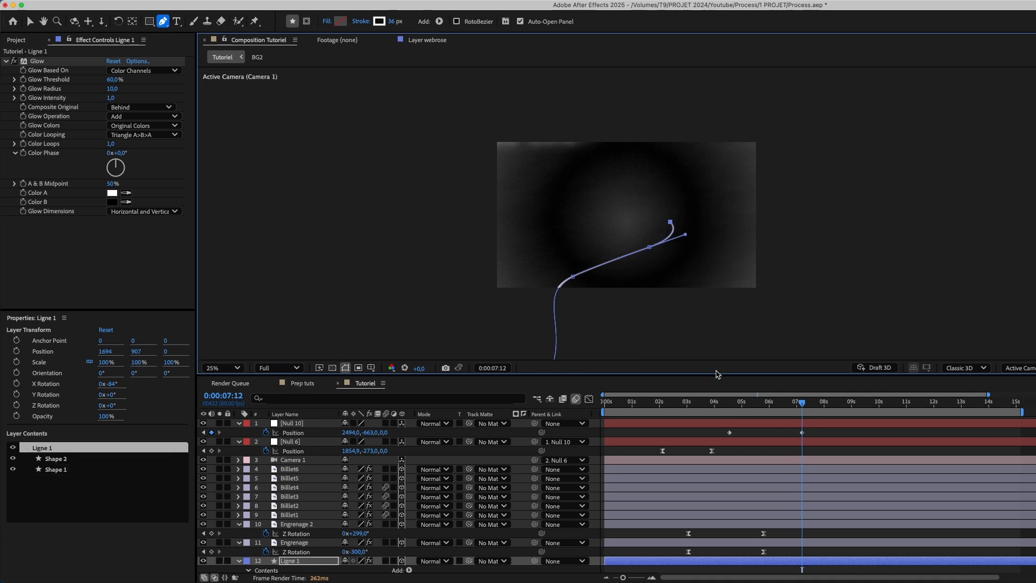
key("v")
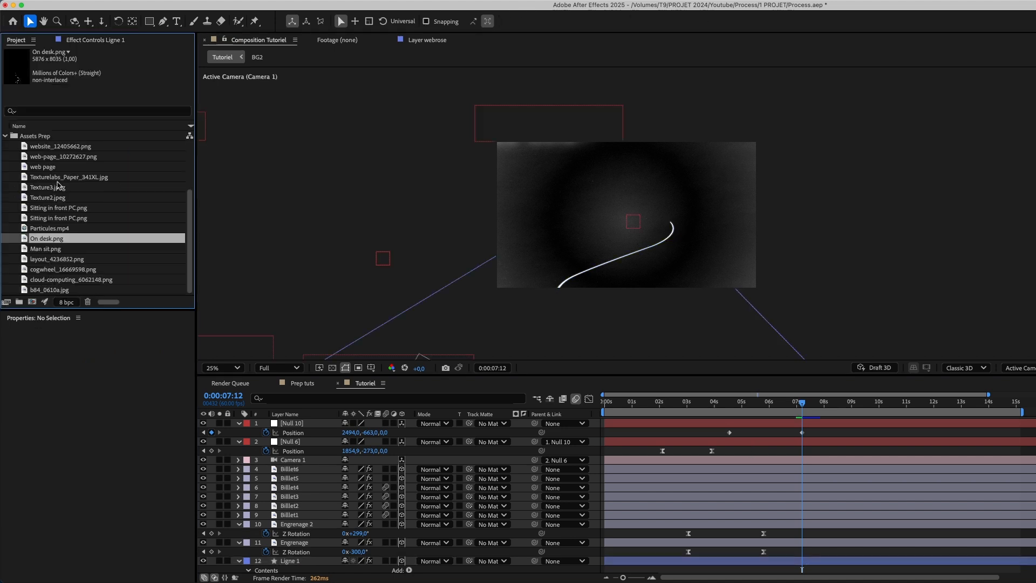
- Add Sitting in front PC.png to the composition above the Engrenage 2 layer and make it a 3D layer
left_click(99, 279)
left_click_drag(45, 209, 302, 522)
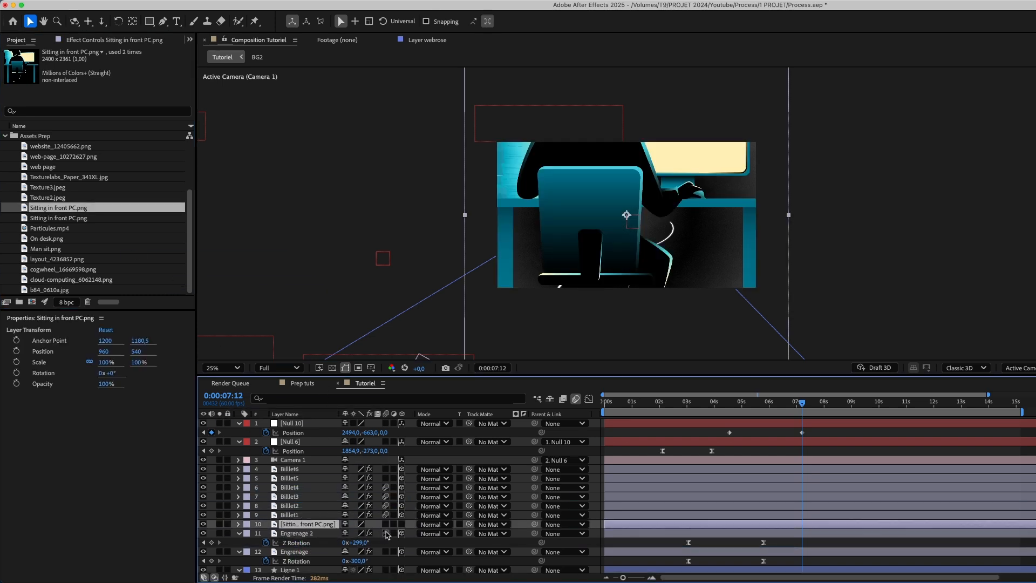
left_click(401, 524)
- Move the Sitting in front PC image into the camera frame at about 4408, -908 and scale it to 58%
key("comma")
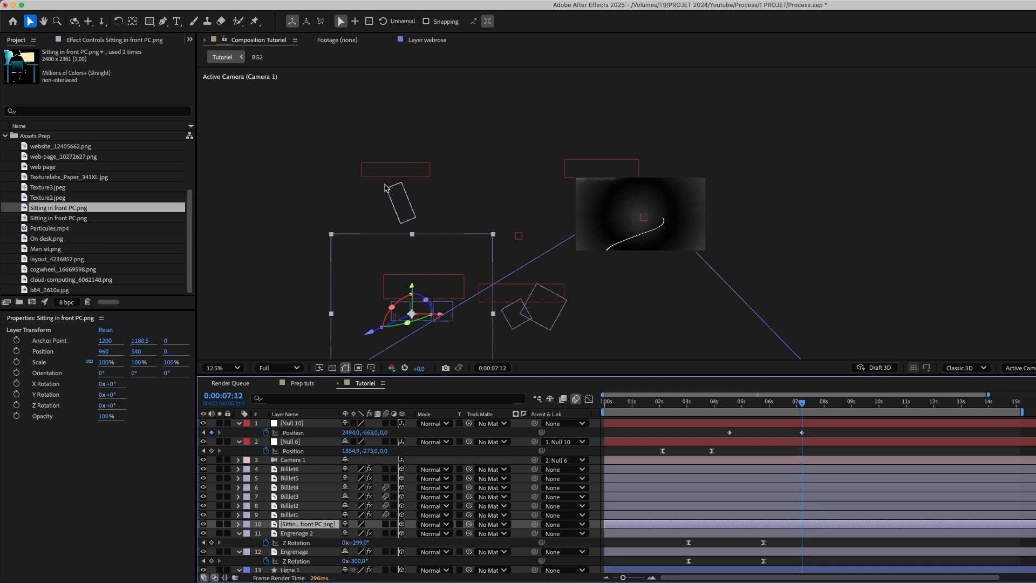
left_click_drag(486, 237, 684, 156)
key("s")
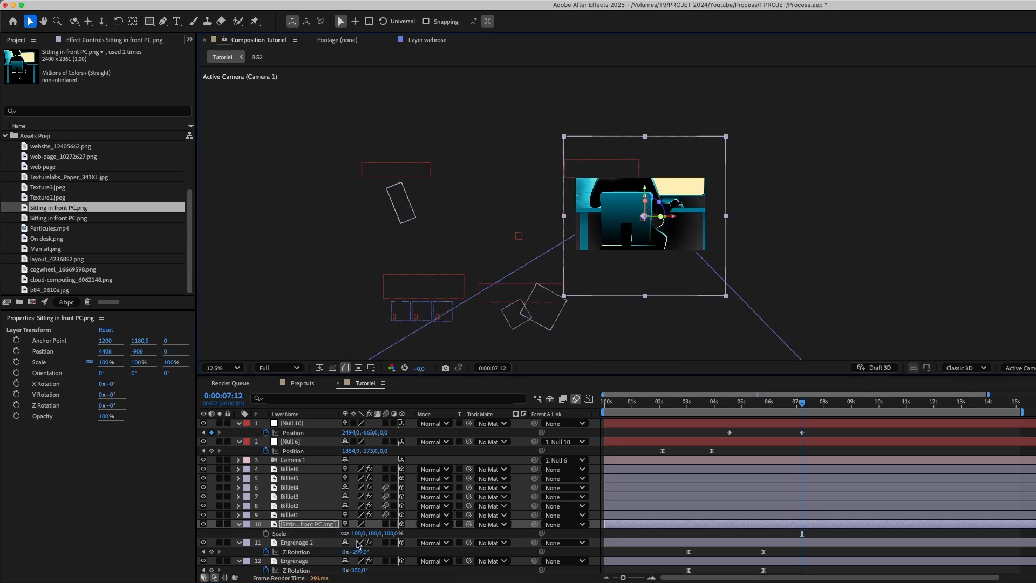
left_click_drag(358, 534, 1035, 491)
- Push the desk image back in depth and place it at the line's end, at about 5234, -1377.8, 5649
key("p")
scroll(786, 240, "up", 3)
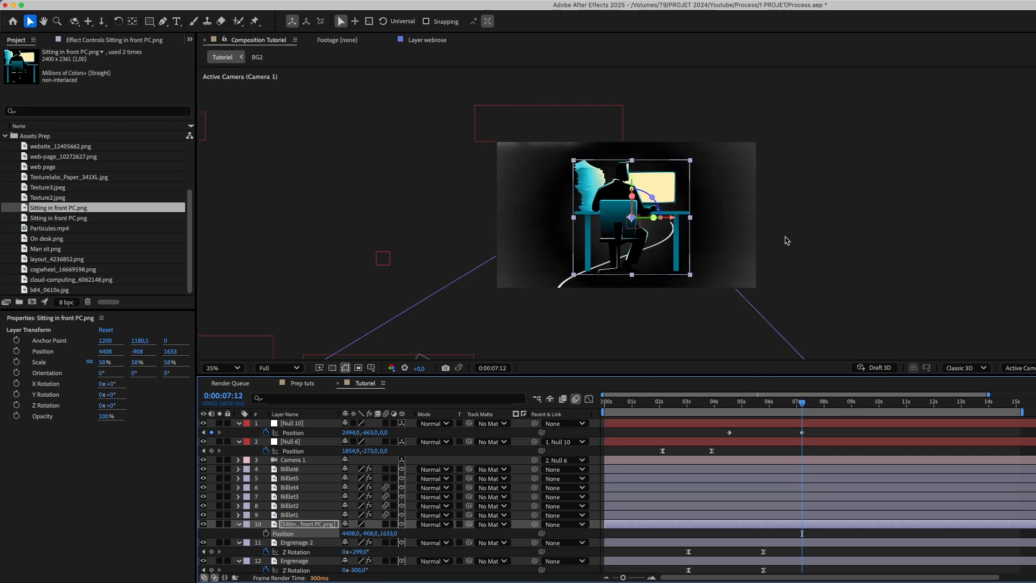
left_click_drag(394, 537, 995, 457)
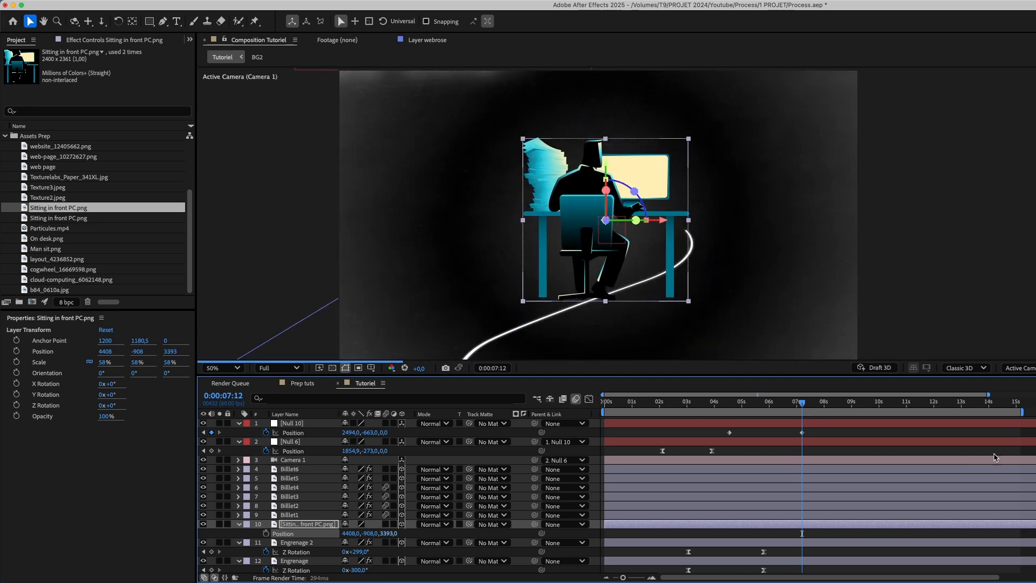
left_click_drag(589, 261, 654, 206)
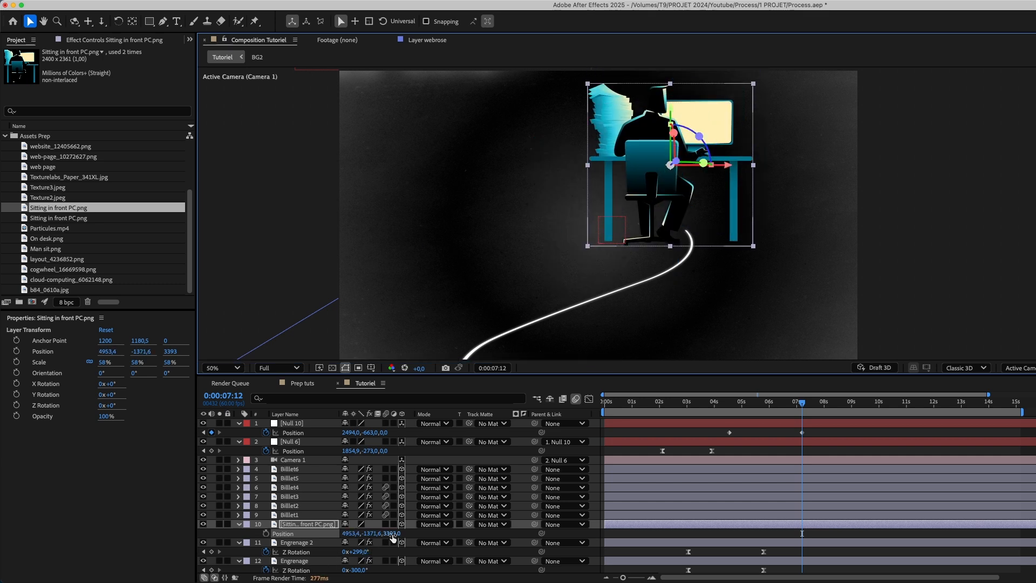
left_click_drag(392, 533, 863, 486)
left_click_drag(451, 542, 468, 545)
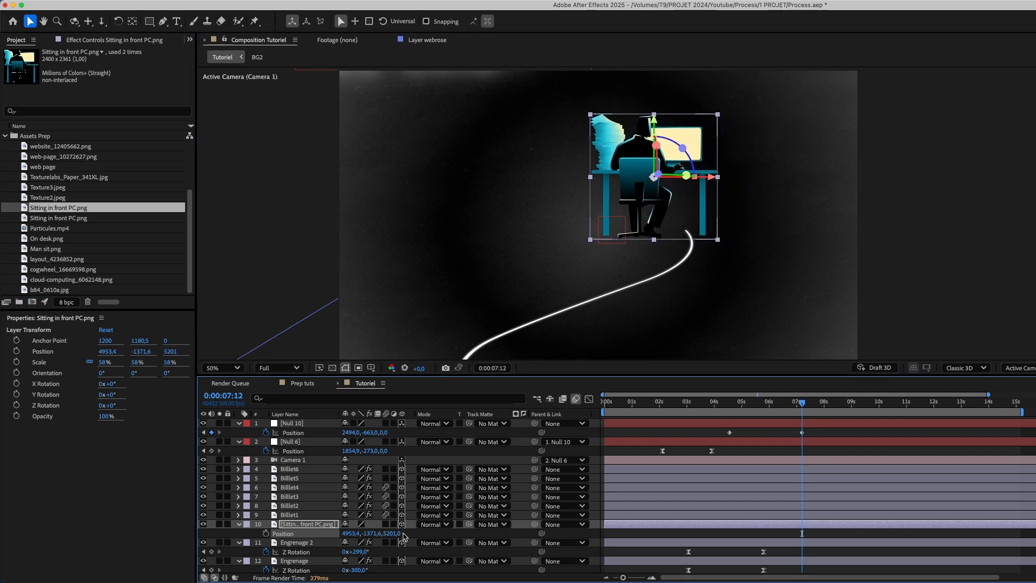
left_click_drag(599, 531, 633, 545)
mouse_move(681, 202)
left_mouse_down()
mouse_move(714, 206)
mouse_move(700, 206)
left_mouse_up()
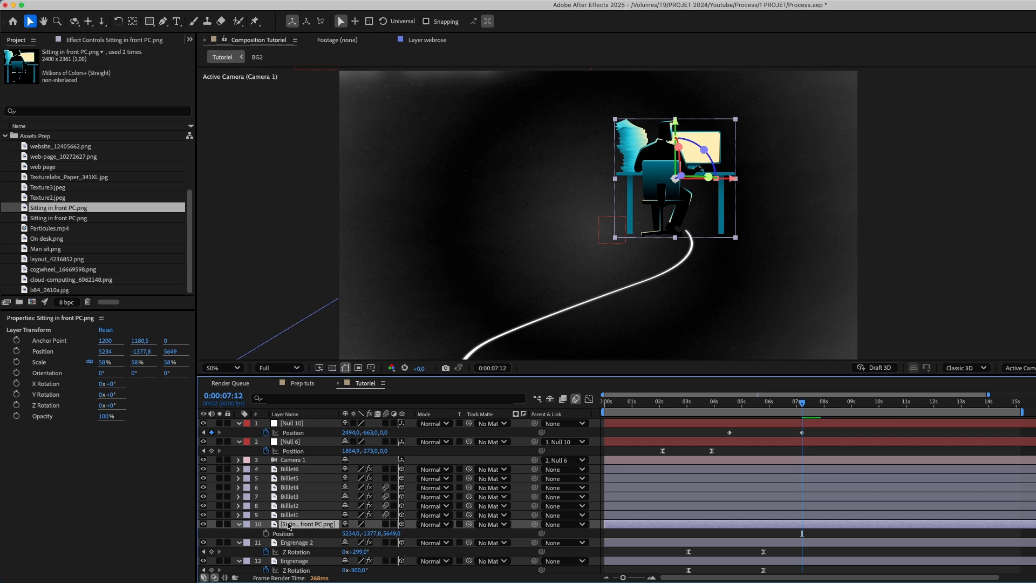
- Apply the Glow effect to the Sitting in front PC layer and set Glow Radius to 528
key("ctrl+space")
type("glow")
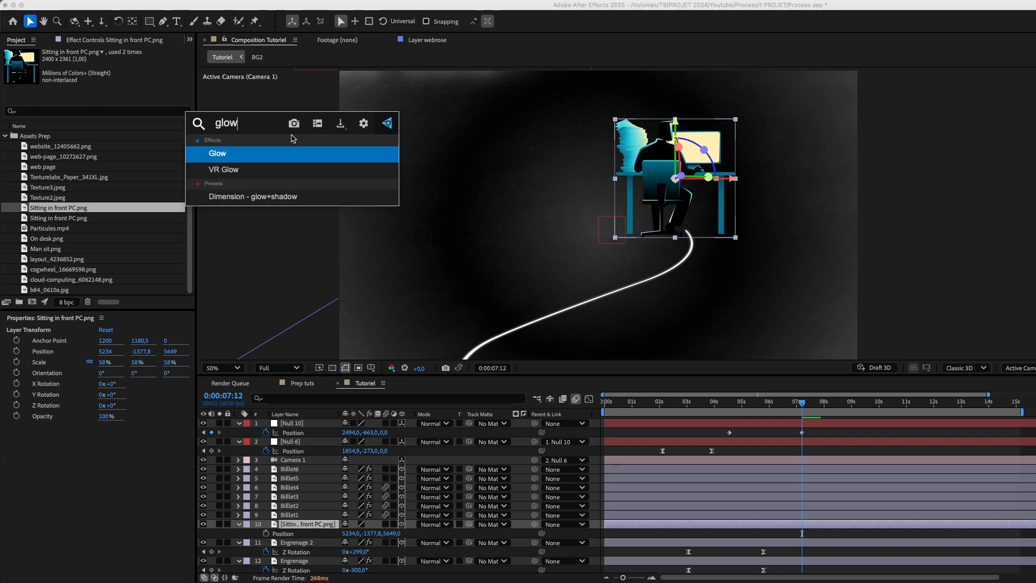
left_click(286, 155)
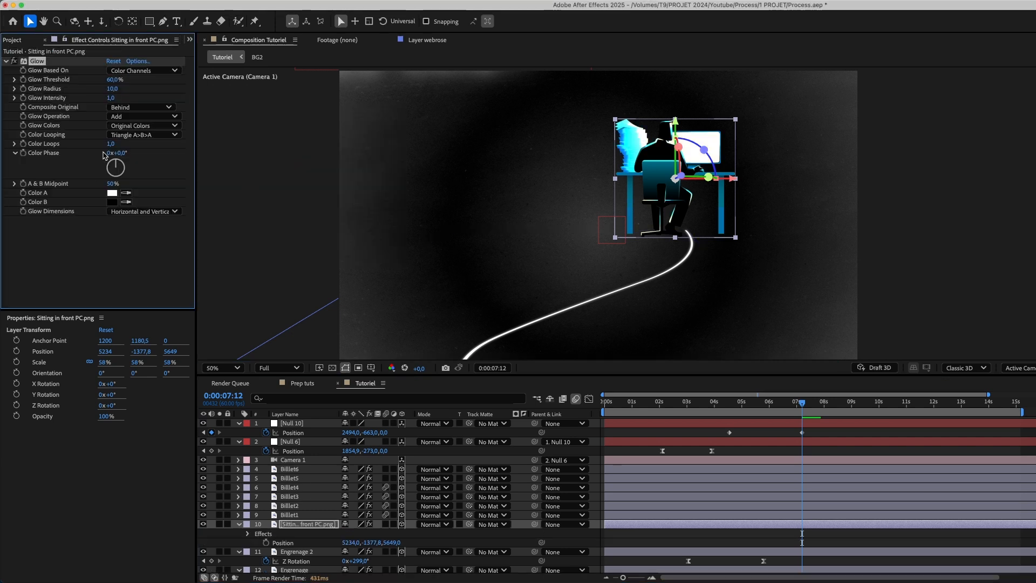
left_click_drag(111, 91, 402, 107)
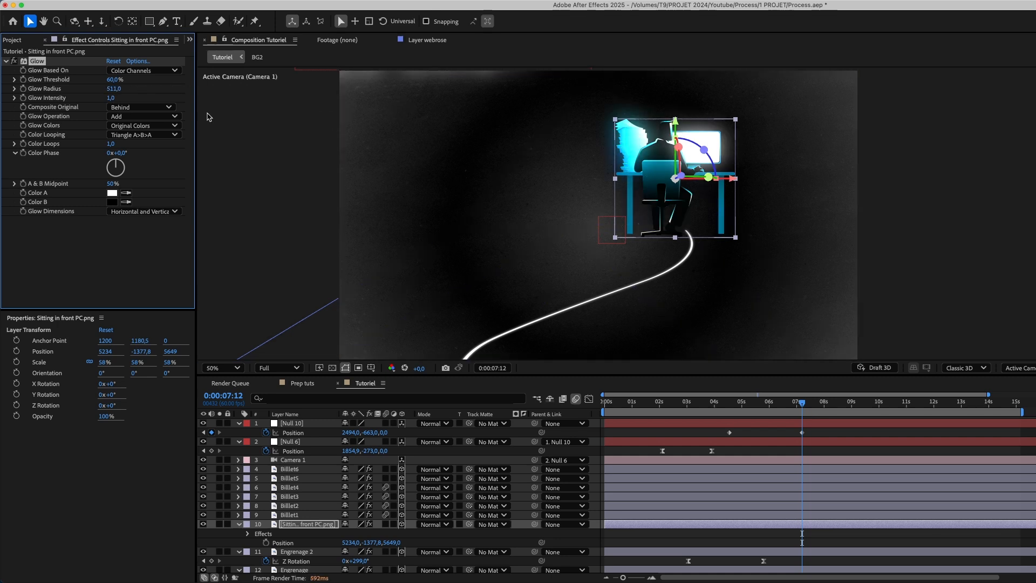
left_click_drag(116, 92, 125, 92)
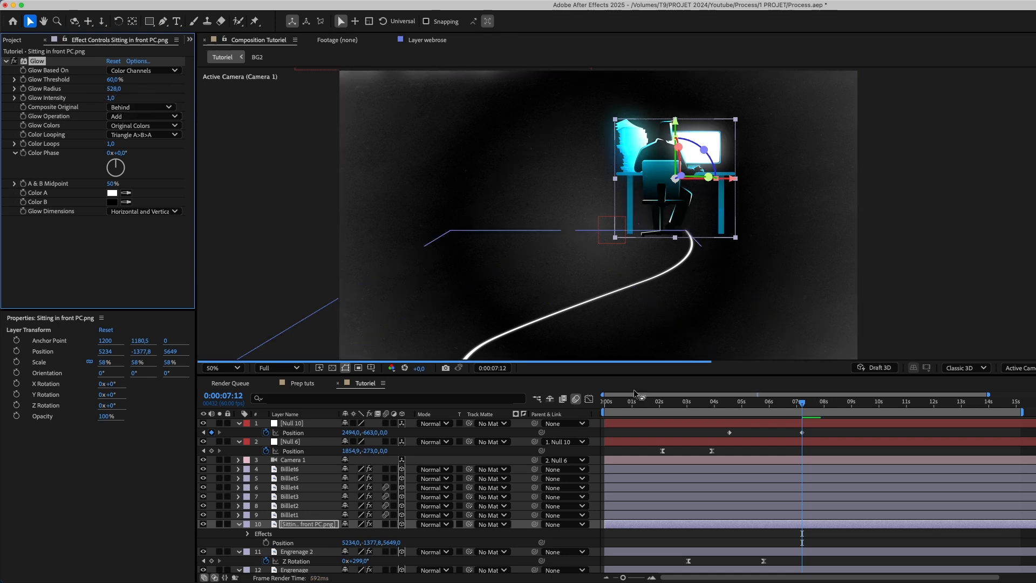
- Easy Ease both Null 10 Position keyframes and raise the last one's incoming influence to about 70% in the speed graph
left_click(744, 453)
left_click_drag(715, 430, 869, 443)
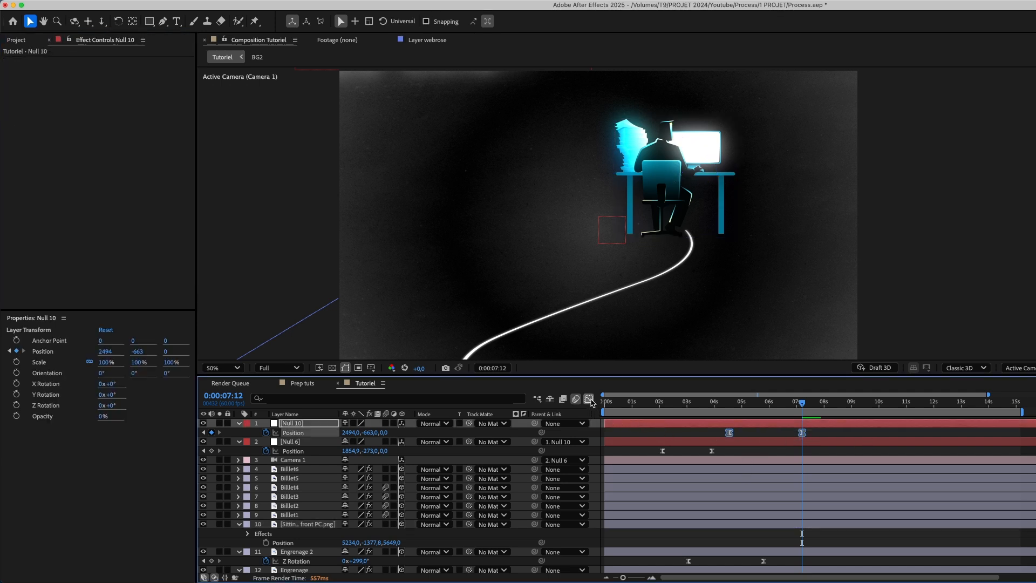
left_click(588, 398)
left_click_drag(796, 550, 718, 554)
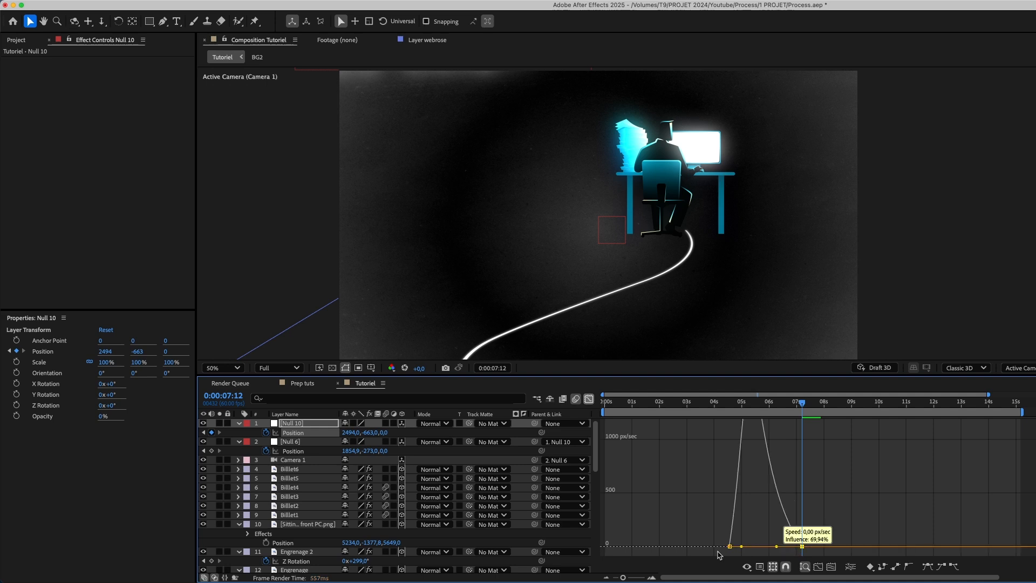
left_click(589, 399)
- Lower the preview resolution to Third and move the playhead back to 0:00:04:00
left_click(726, 404)
left_click(279, 368)
left_click(279, 430)
mouse_move(725, 404)
left_mouse_down()
mouse_move(784, 423)
mouse_move(699, 432)
mouse_move(671, 409)
mouse_move(714, 414)
left_mouse_up()
scroll(621, 254, "down", 2)
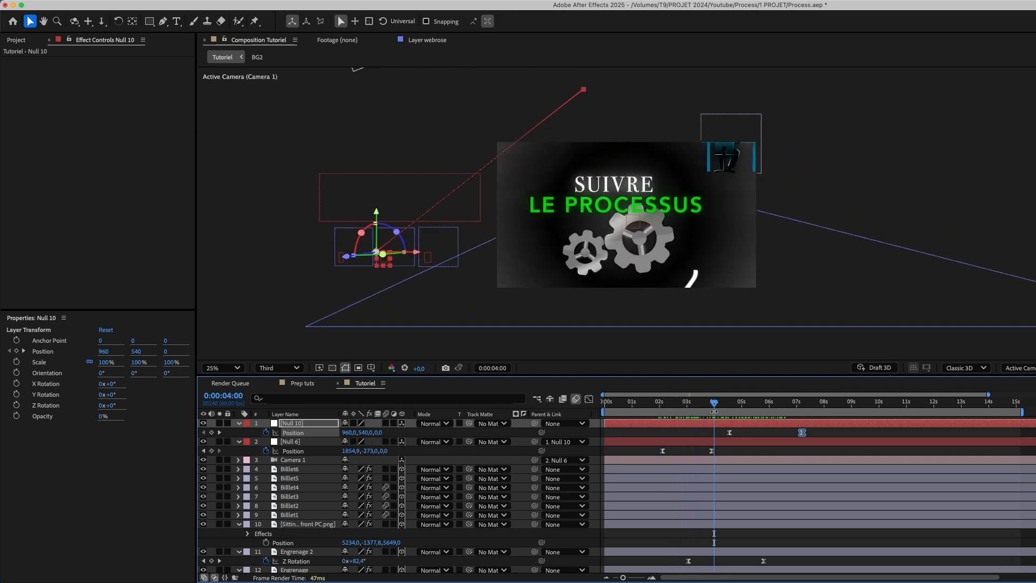
- Move the Prospecter des clients title near the desk image and go to 0:00:07:35
scroll(594, 473, "down", 1)
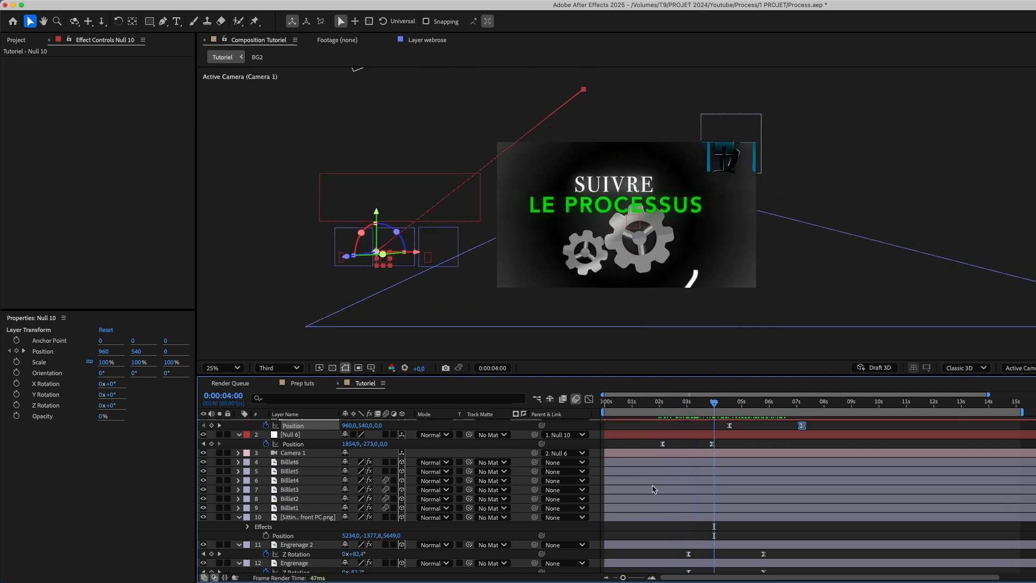
scroll(593, 346, "up", 1)
scroll(596, 353, "down", 1)
left_click_drag(592, 326, 603, 289)
left_click_drag(709, 406, 760, 424)
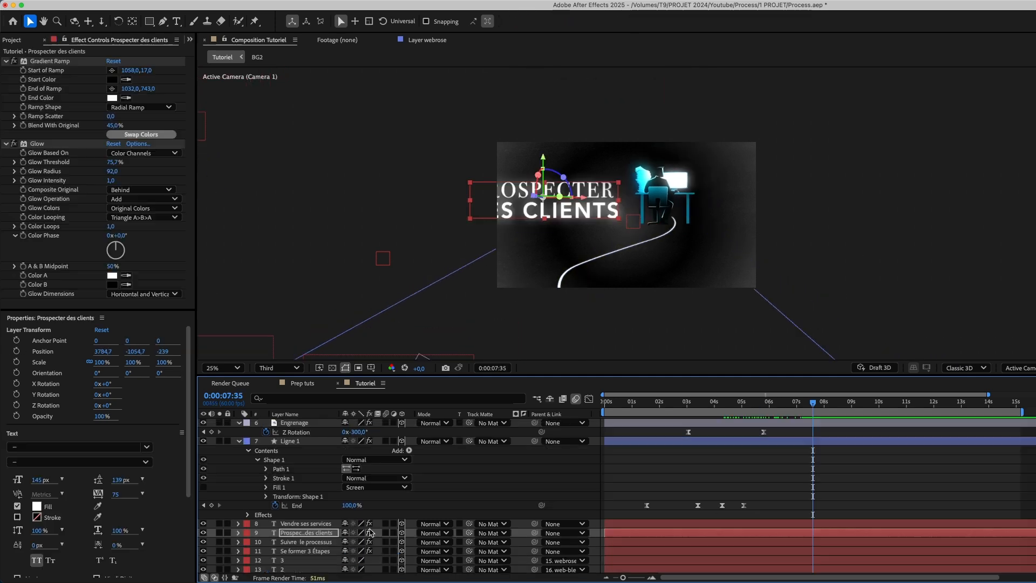
- Push the Prospecter des clients title back and raise it beside the desk image, at about 3801.9, -1381, 1150
left_click_drag(388, 542, 534, 542)
left_click_drag(1034, 466, 1035, 466)
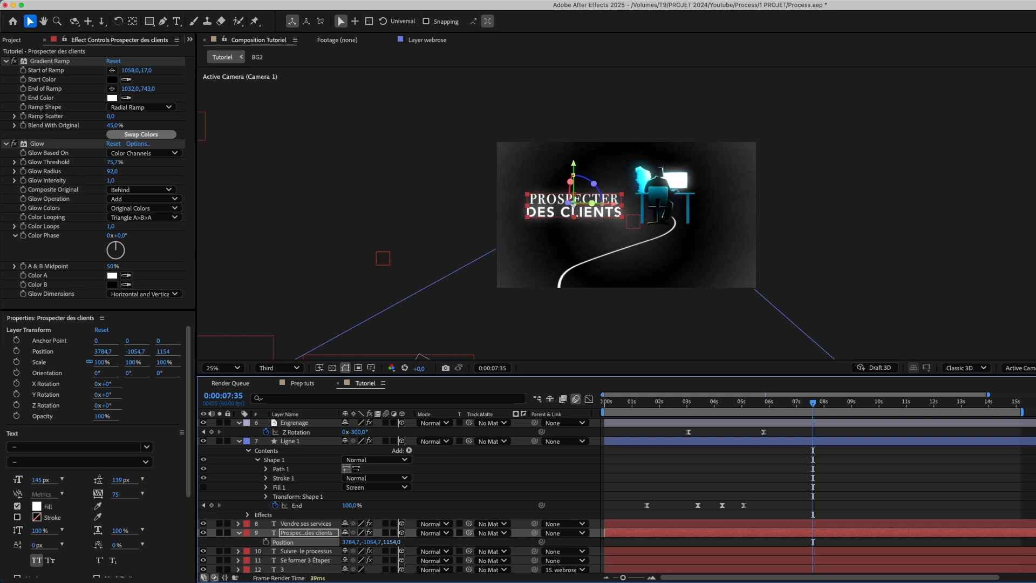
left_click_drag(546, 192, 548, 163)
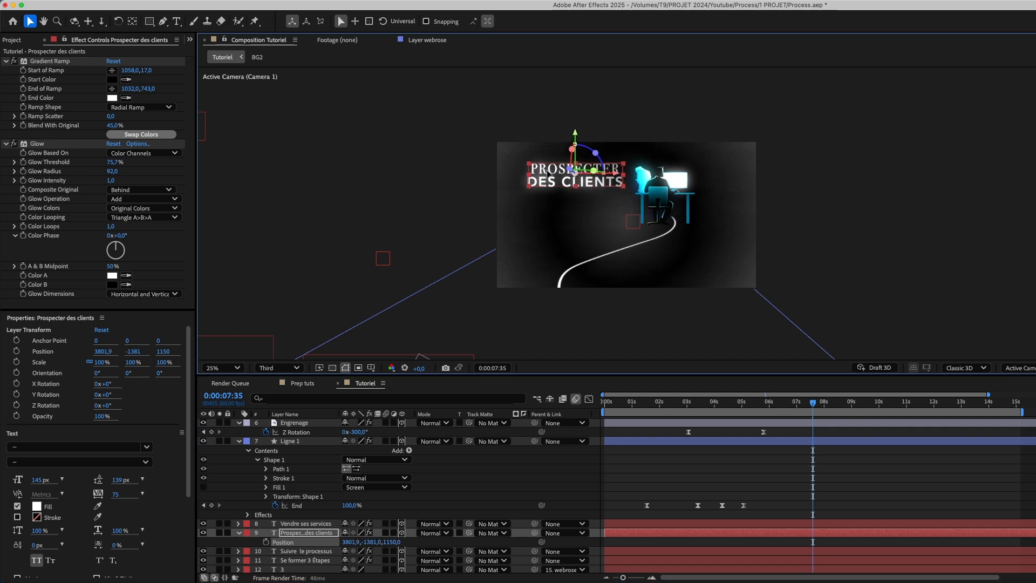
left_click(781, 484)
- Add a 3D null object at the top of the layer stack and parent Null 10 to it at 0:00:10:12
scroll(765, 479, "up", 4)
scroll(766, 479, "up", 3)
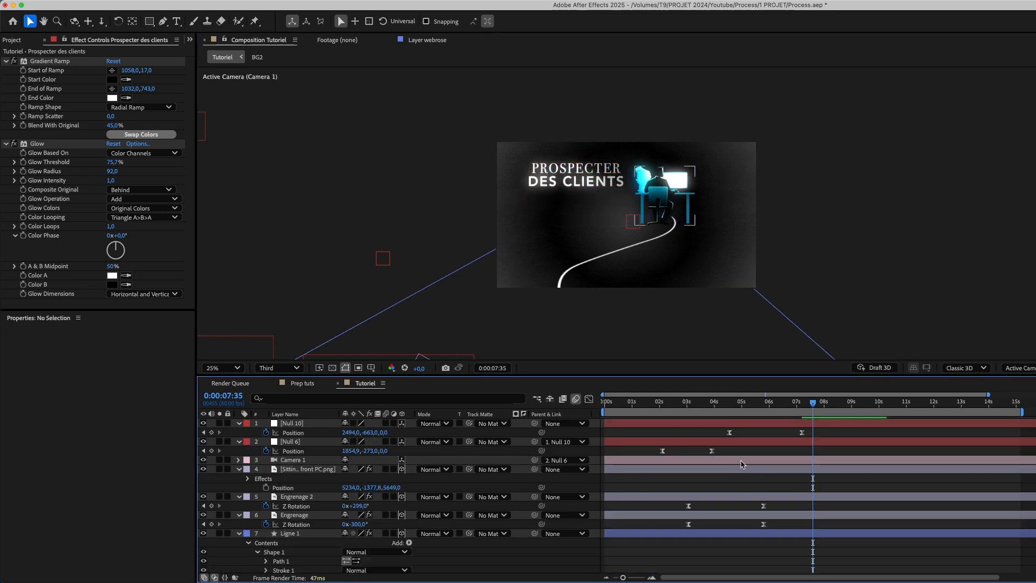
key("super+alt+shift+y")
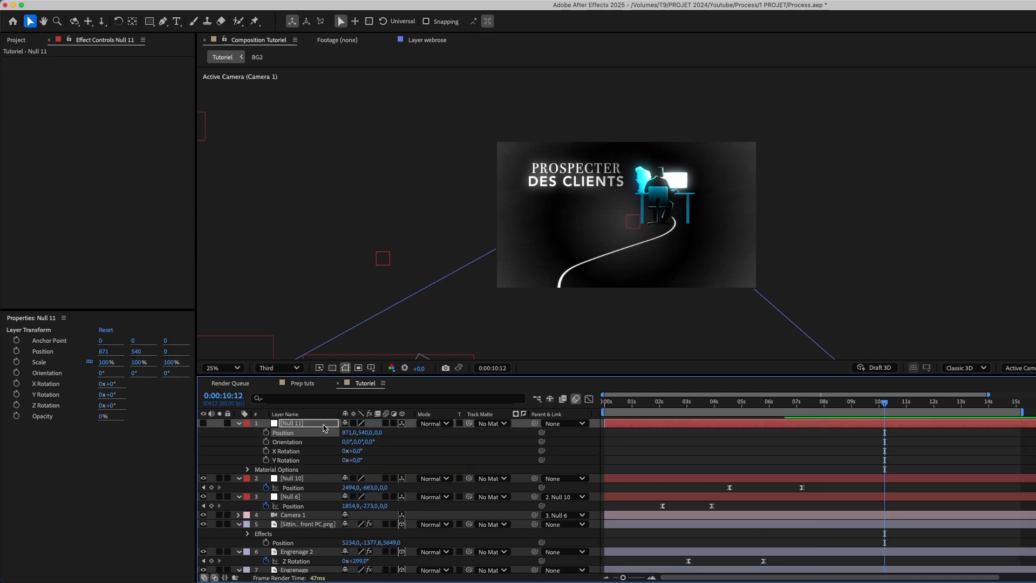
left_click(323, 424)
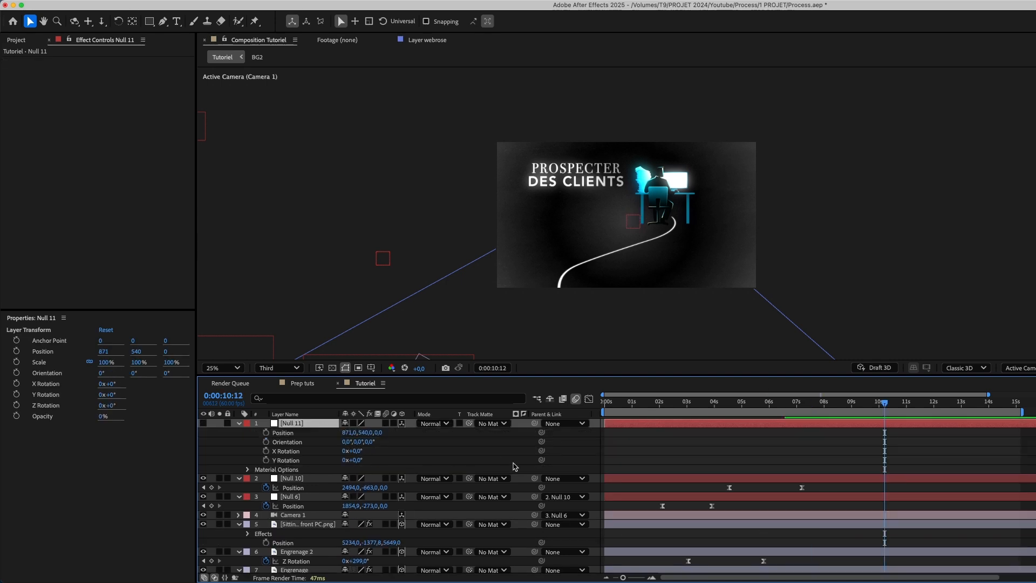
left_click_drag(534, 479, 314, 425)
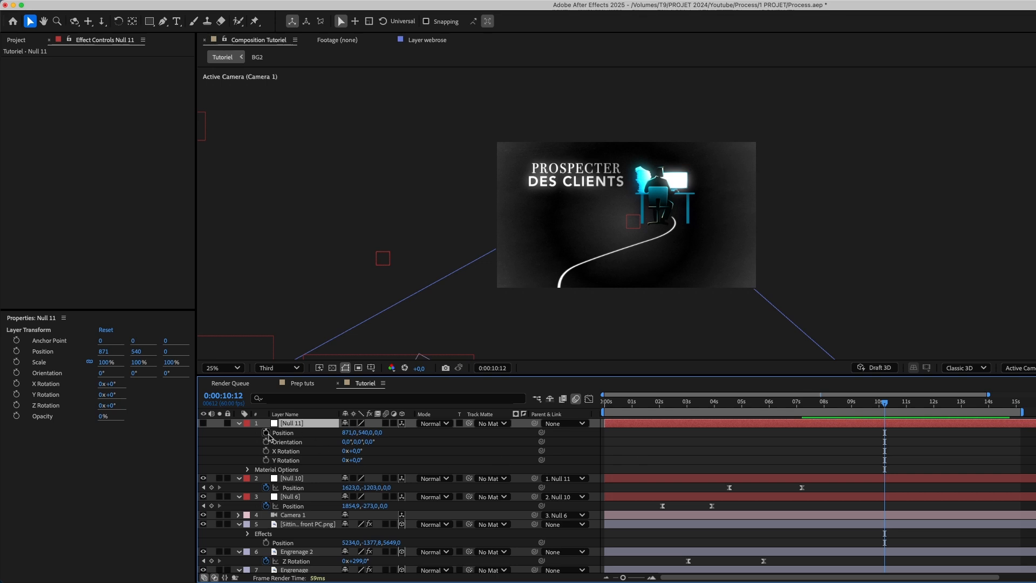
- Animate Null 11's X position leftward between 0:00:07:56 and 0:00:10:25, and place the Vendre ses services title at about 787.8, -1207.7, -239
left_click(821, 402)
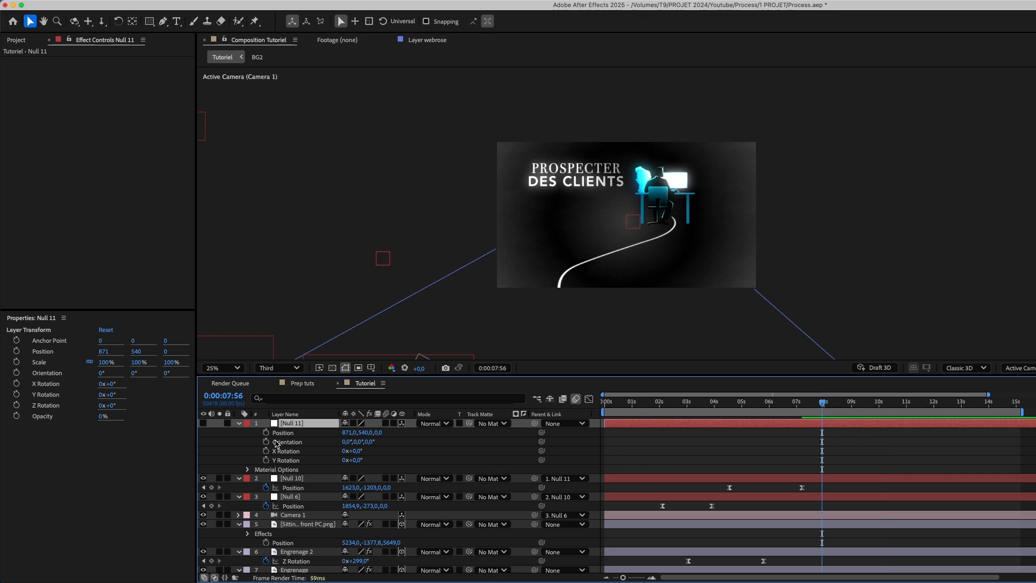
left_click(266, 432)
left_click(890, 404)
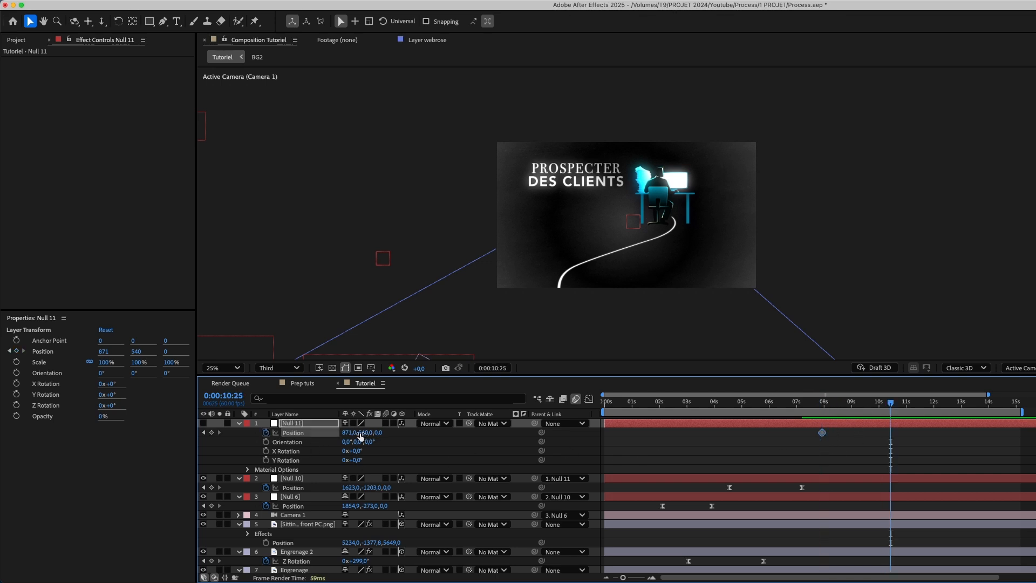
left_click_drag(354, 432, 268, 457)
left_click_drag(321, 430, 422, 473)
left_click_drag(354, 432, 266, 480)
left_click_drag(353, 435, 94, 449)
left_click_drag(578, 139, 543, 187)
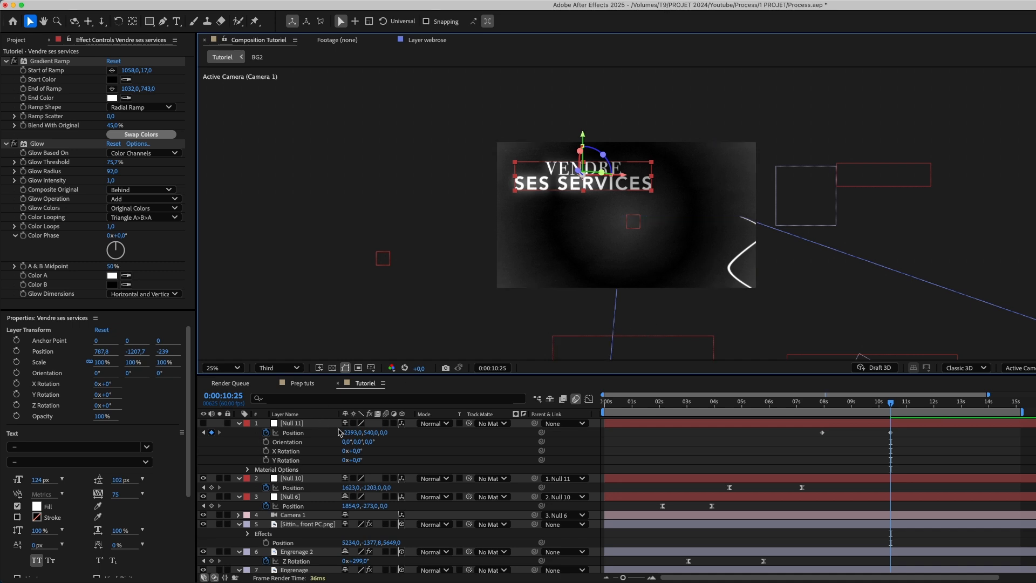
left_click_drag(351, 432, 49, 434)
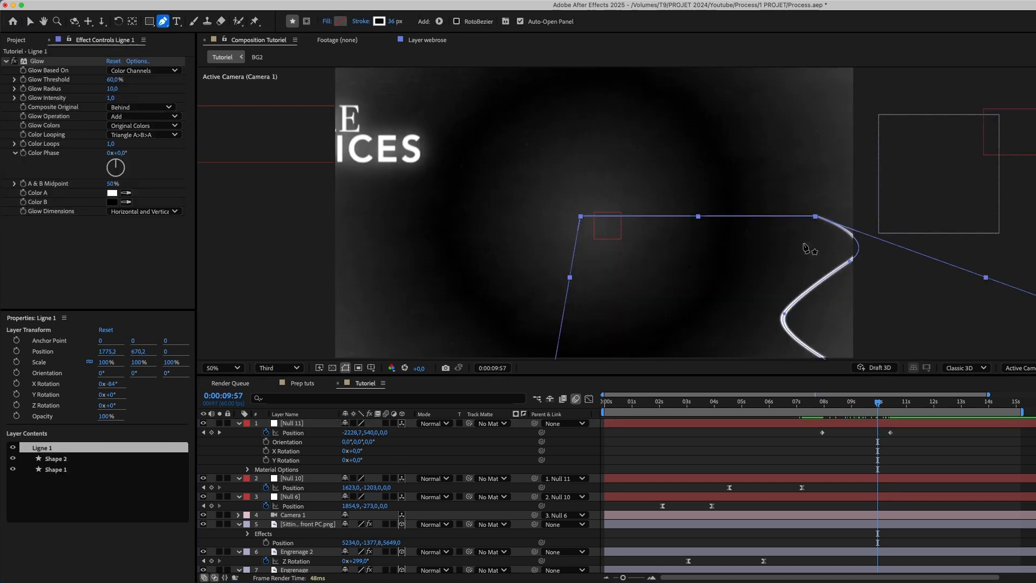
- Extend the end of the Ligne 1 path leftward with three Pen points and smooth the corners into curves
left_click(815, 217)
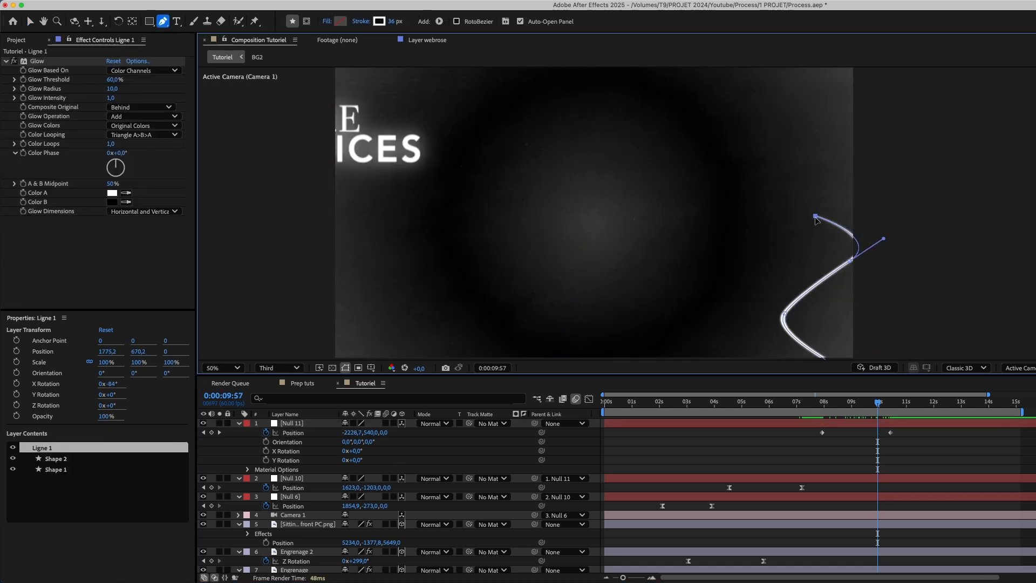
left_click(672, 187)
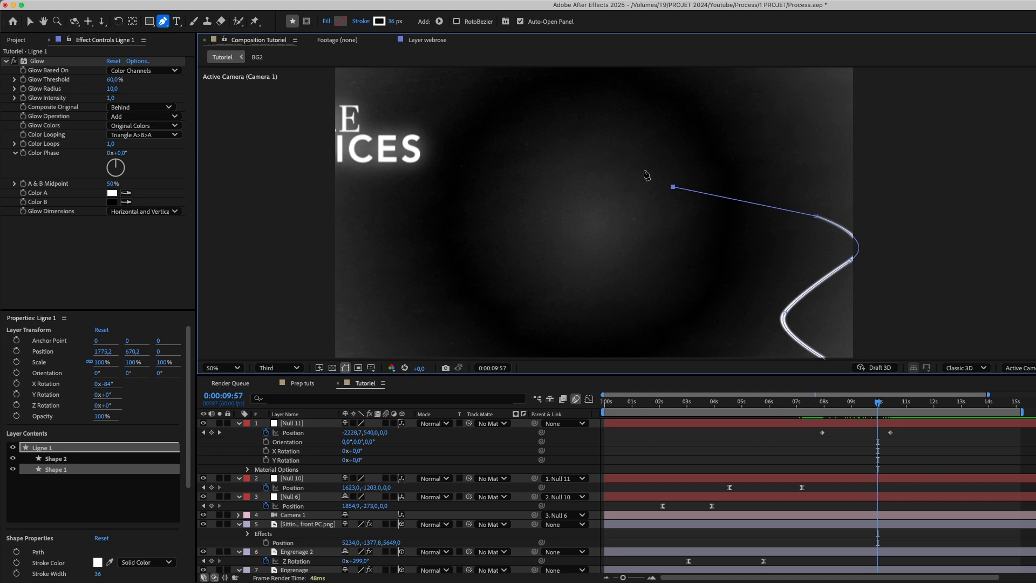
left_click(505, 197)
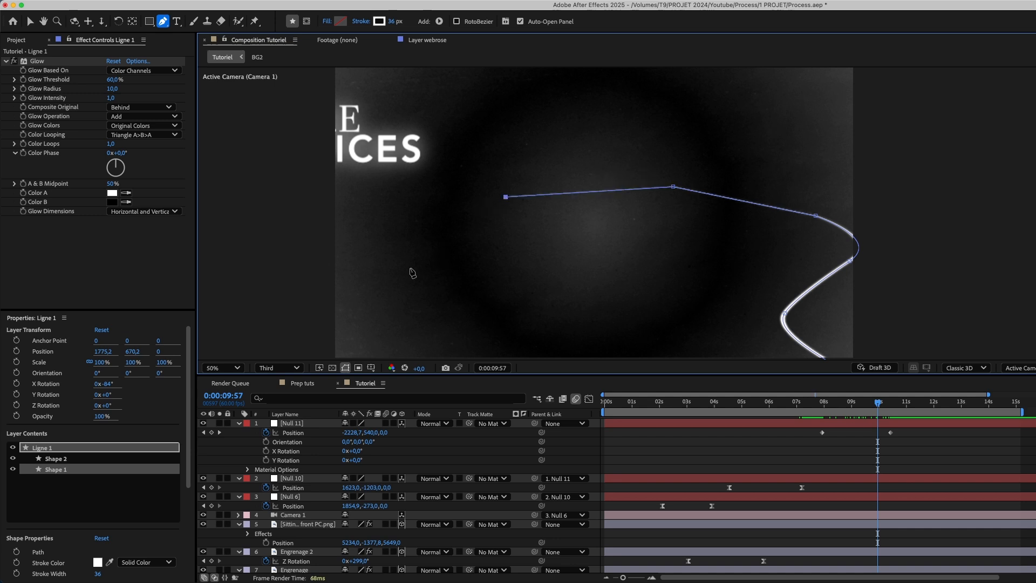
left_click(403, 244)
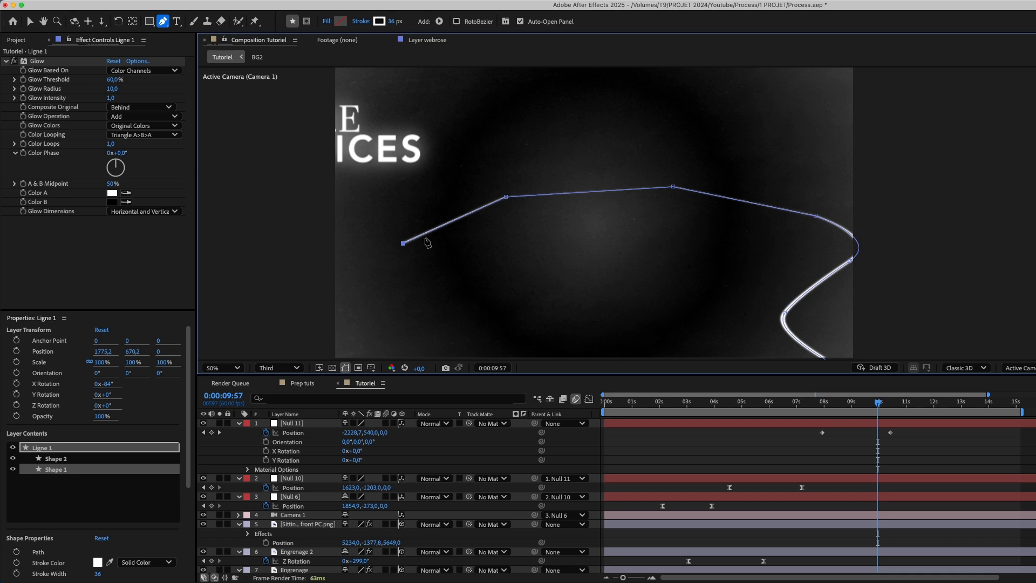
left_click(815, 217)
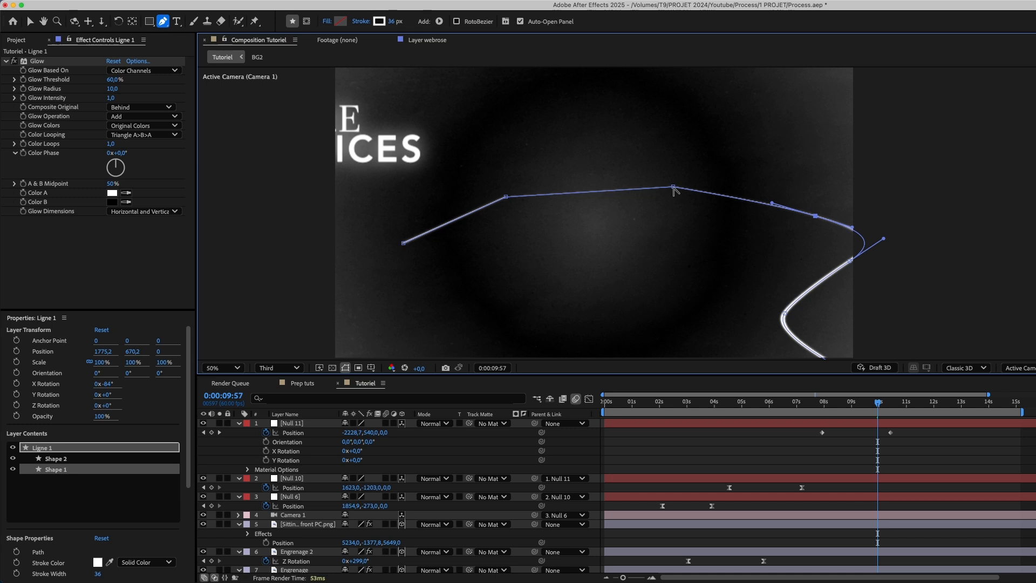
left_click(674, 188)
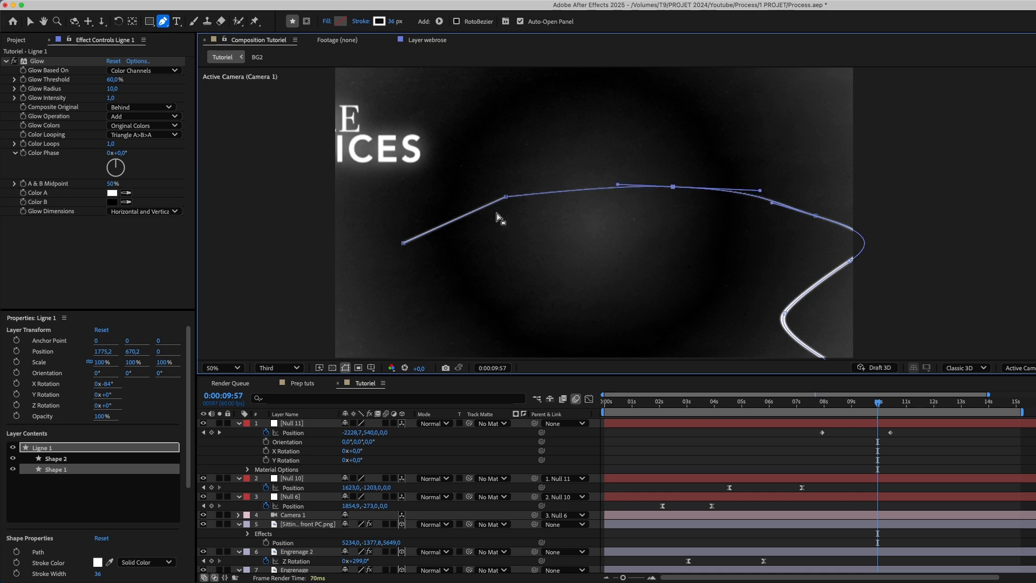
left_click(506, 198)
key("v")
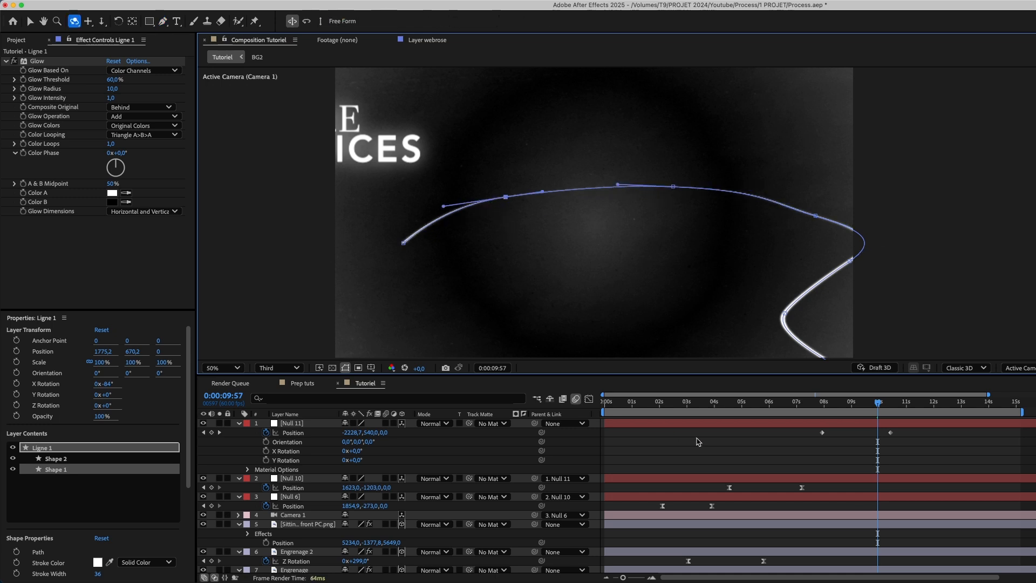
- Set Null 11's X position to about -3630 on its second keyframe at 0:00:10:24
left_click(696, 440)
left_click_drag(878, 402, 943, 402)
left_click_drag(875, 402, 890, 402)
left_click(890, 432)
left_click_drag(358, 432, 286, 426)
- Reshape the extended end of Ligne 1 by repositioning its points so the line runs below the Vendre ses services title
left_click(559, 195)
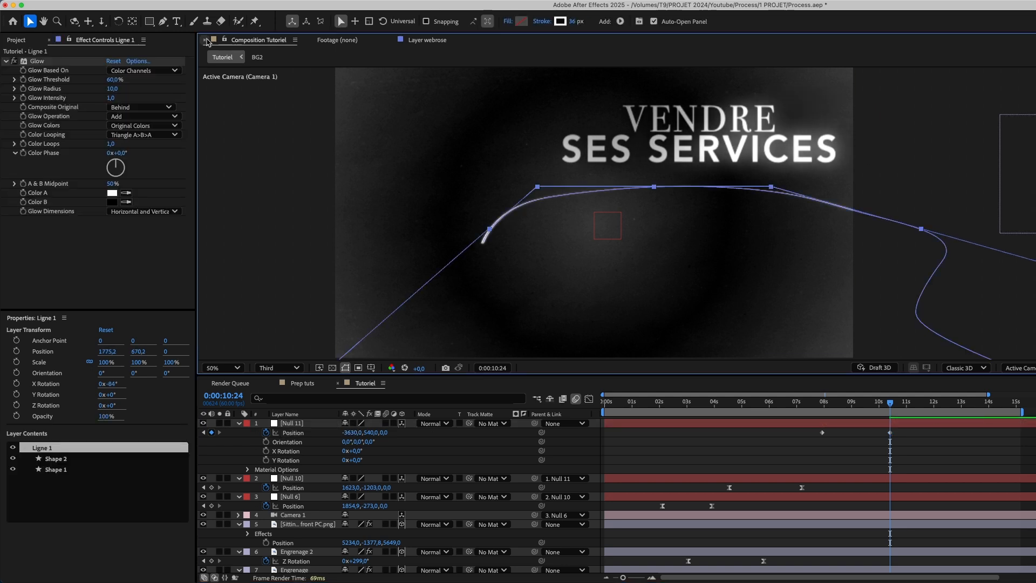
key("g")
left_click(552, 197)
left_click_drag(486, 243, 623, 237)
left_click_drag(711, 187, 727, 221)
left_click(813, 451)
- Apply Easy Ease to Null 11's position keyframes and lengthen the ease into the last keyframe in the speed graph
mouse_move(811, 404)
left_mouse_down()
mouse_move(909, 405)
mouse_move(822, 413)
left_mouse_up()
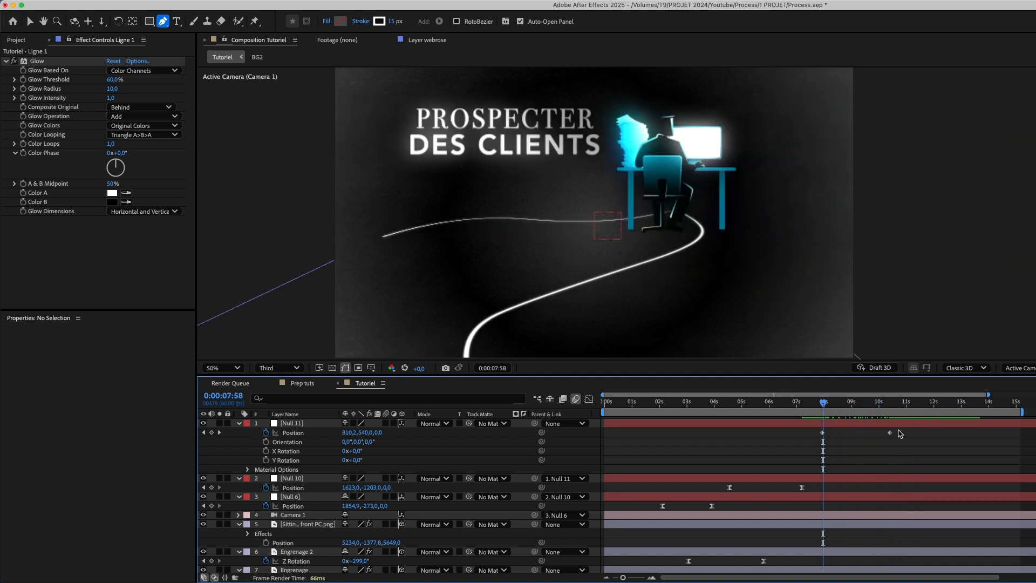
left_click_drag(900, 427, 799, 454)
key("F9")
left_click(589, 399)
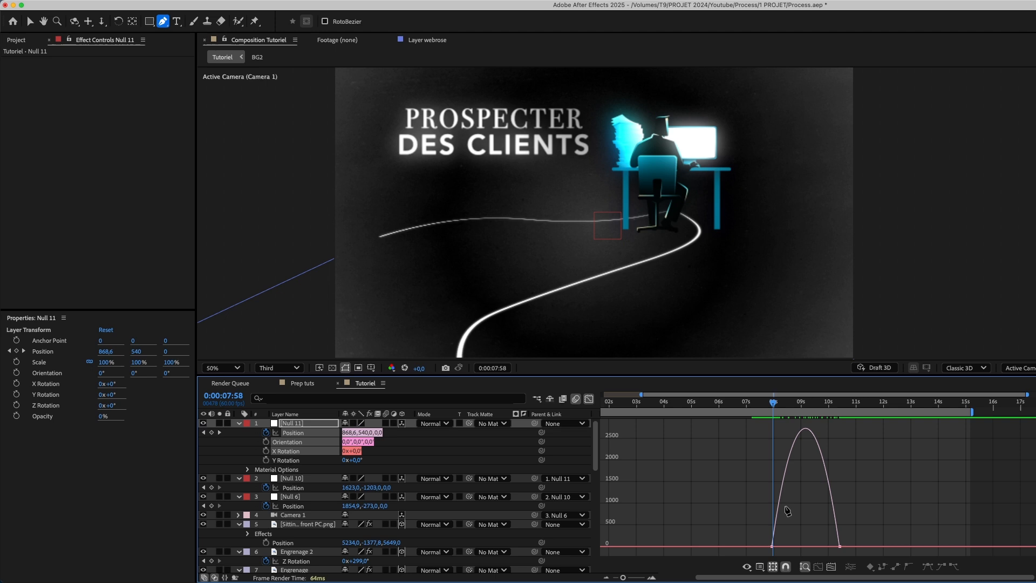
key("v")
left_click(839, 546)
left_click_drag(817, 546, 773, 547)
left_click(589, 399)
- Preview the camera move from the desk scene to the Vendre ses services title, starting around 0:00:06:45
left_click_drag(729, 404, 845, 413)
left_click_drag(697, 414, 862, 414)
left_click(737, 405)
key("space")
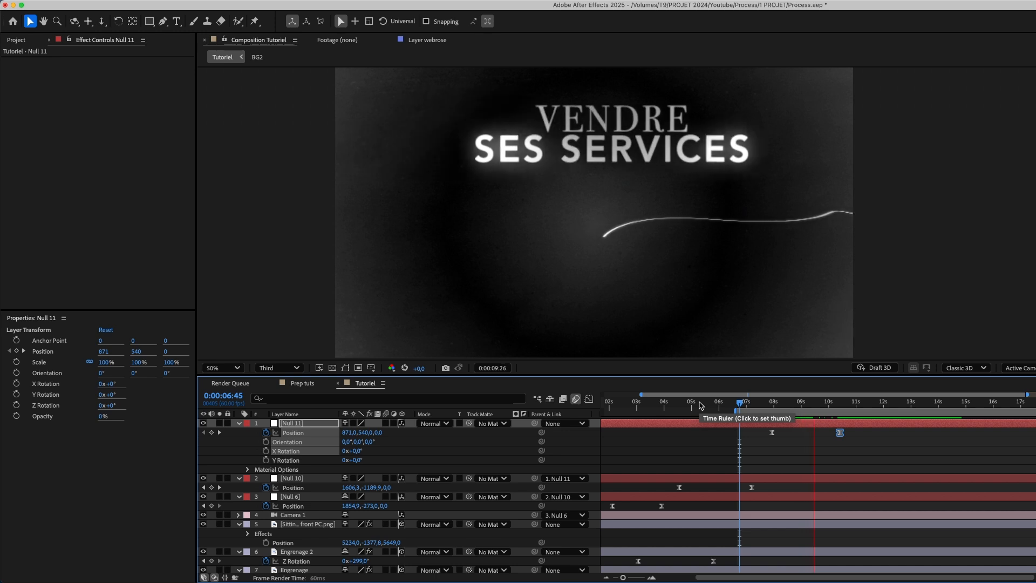
left_click(823, 484)
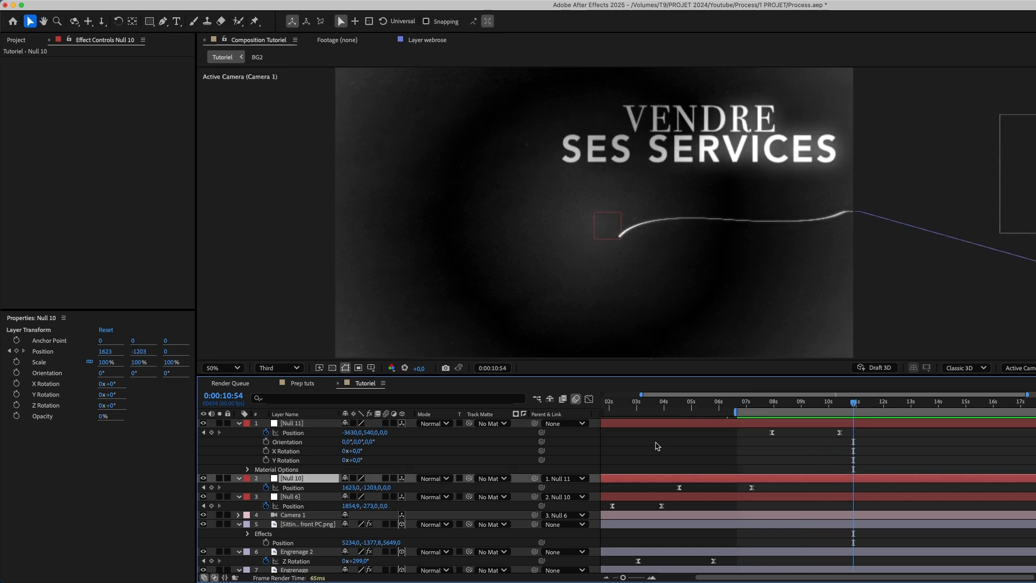
- Add b84_0610a.jpg as a 3D layer below Camera 1 and move it into the camera's view at about -80, -796
left_click(16, 40)
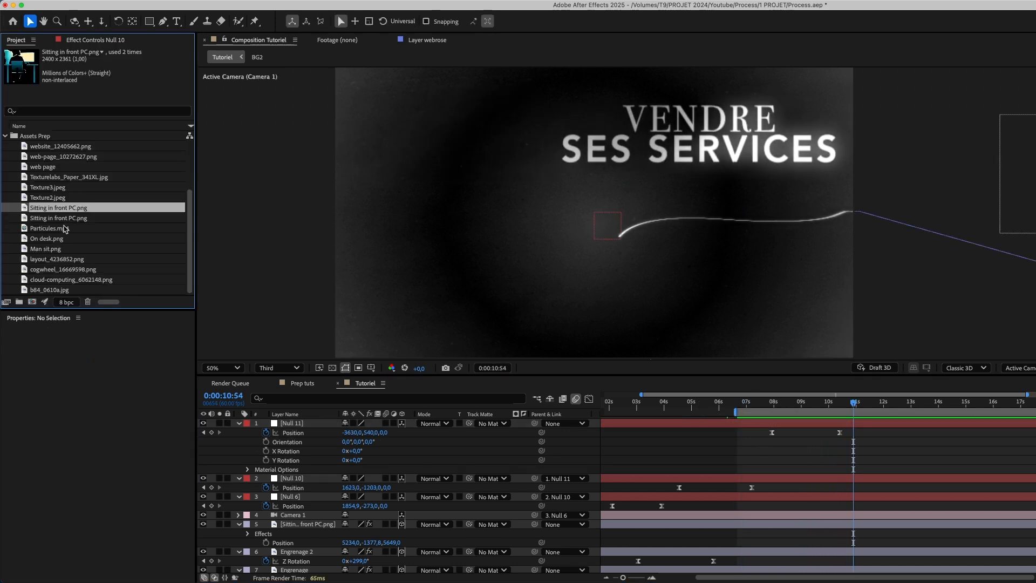
left_click(50, 291)
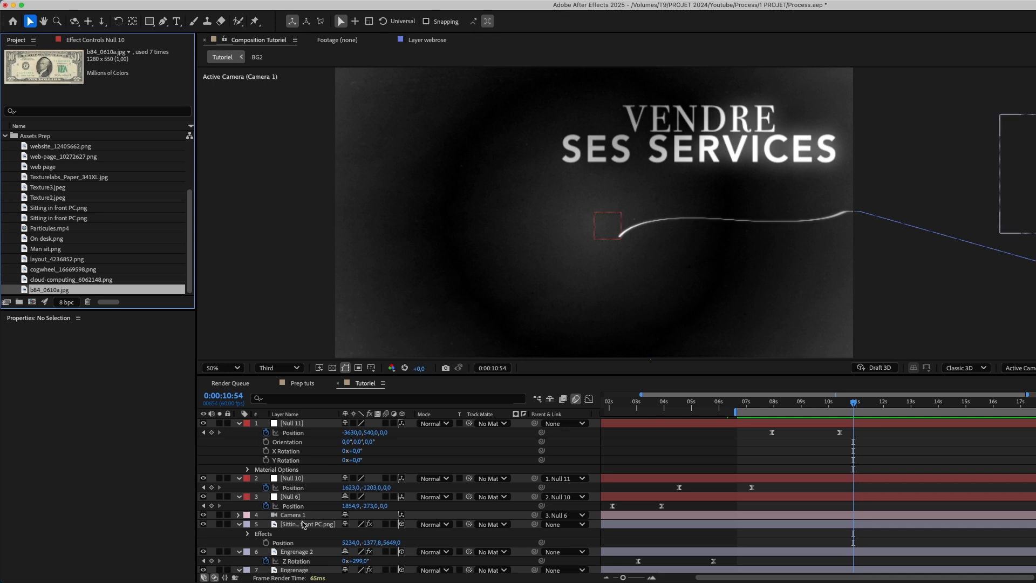
left_click_drag(44, 291, 293, 522)
left_click(401, 526)
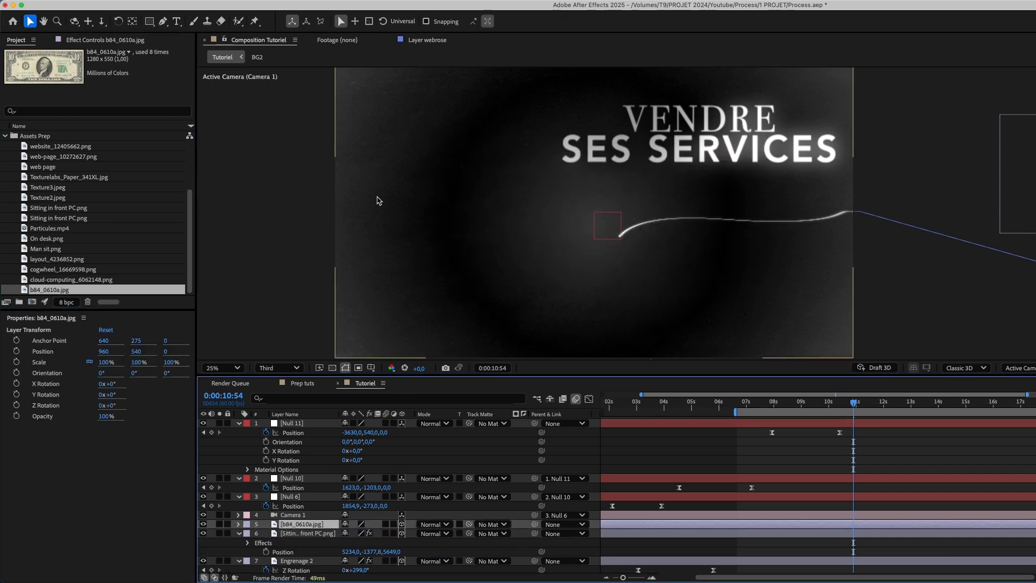
scroll(421, 215, "down", 4)
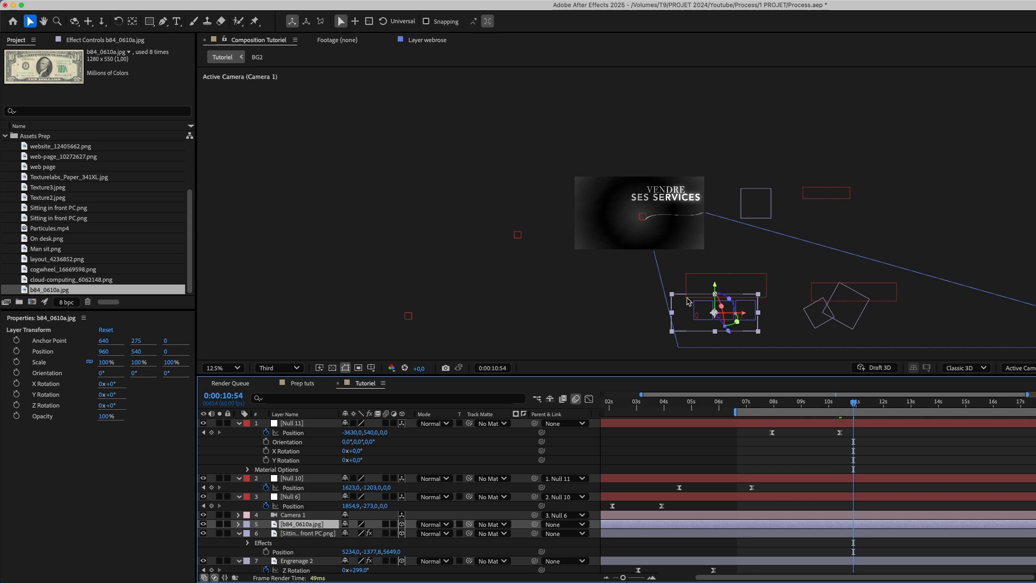
left_click_drag(688, 301, 618, 219)
scroll(616, 224, "up", 4)
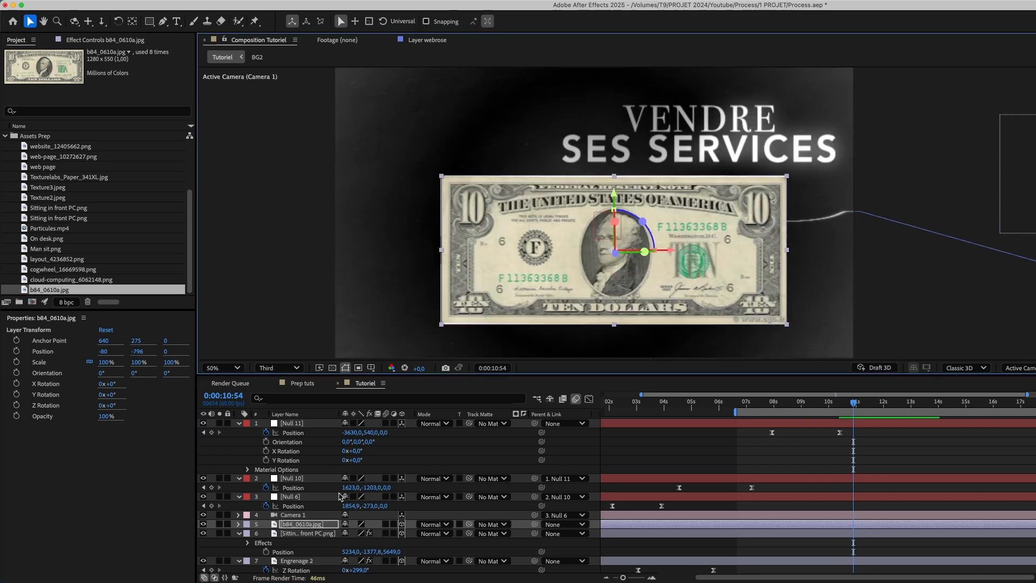
- Scale the banknote to 52% with a Z rotation of -102°, and place it beside the title at about -676, -850
key("s")
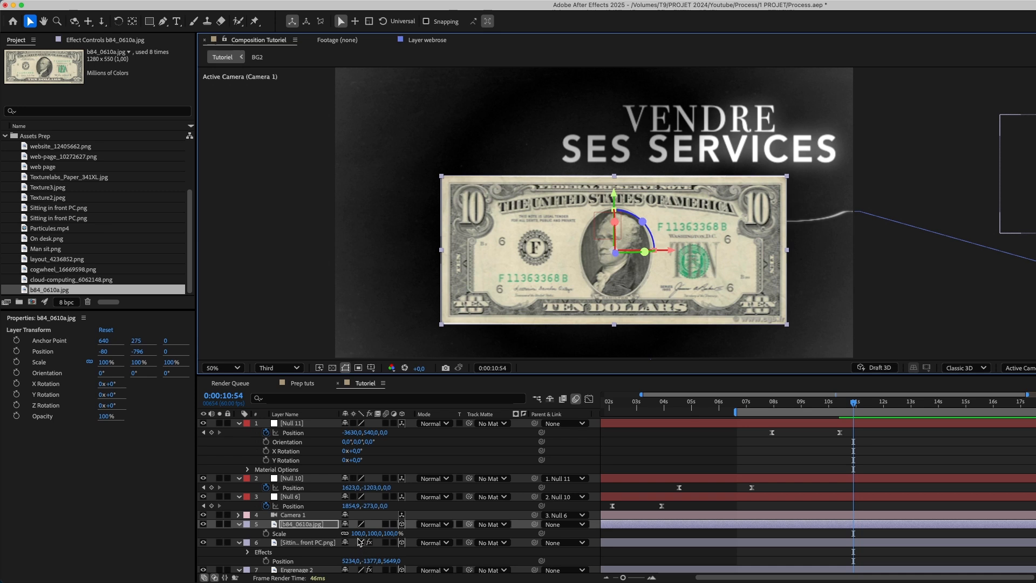
left_click_drag(356, 532, 302, 558)
key("r")
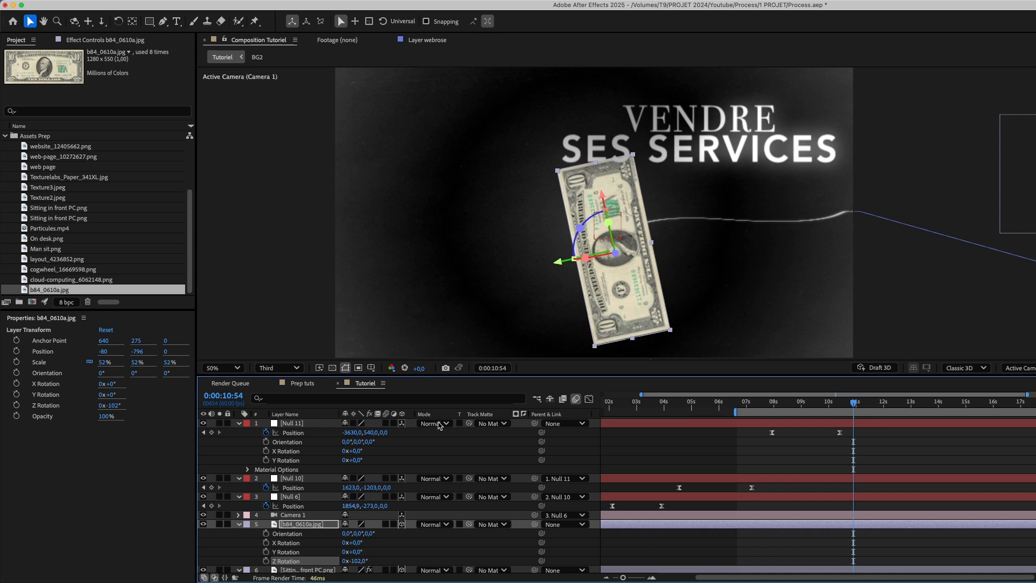
left_click_drag(598, 203, 456, 189)
left_click(752, 460)
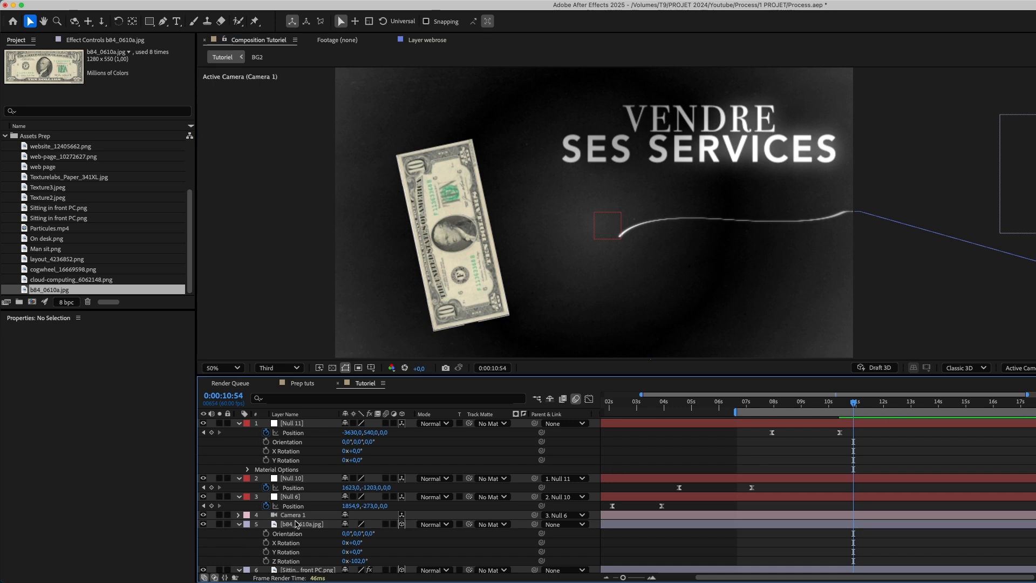
- Copy the Glow effect from the web-bleu layer and paste it onto the b84_0610a.jpg banknote layer
left_click(296, 524)
scroll(301, 492, "down", 10)
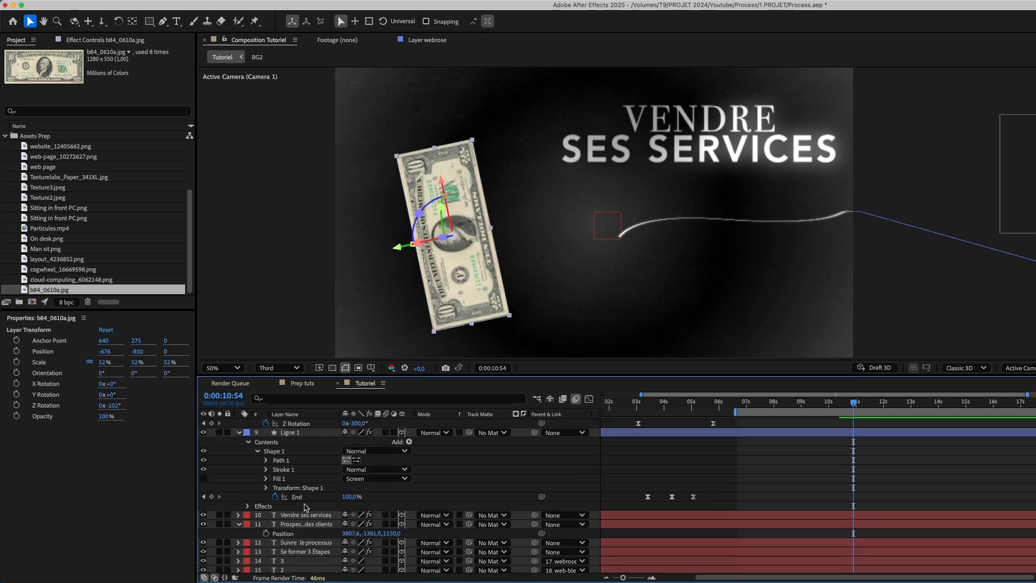
left_click(292, 494)
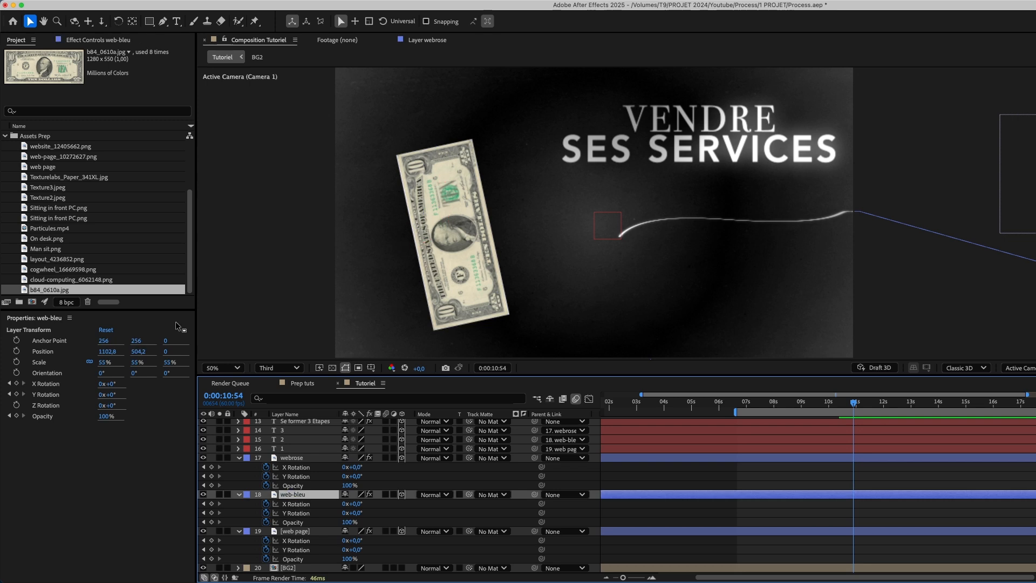
left_click(99, 40)
left_click(45, 61)
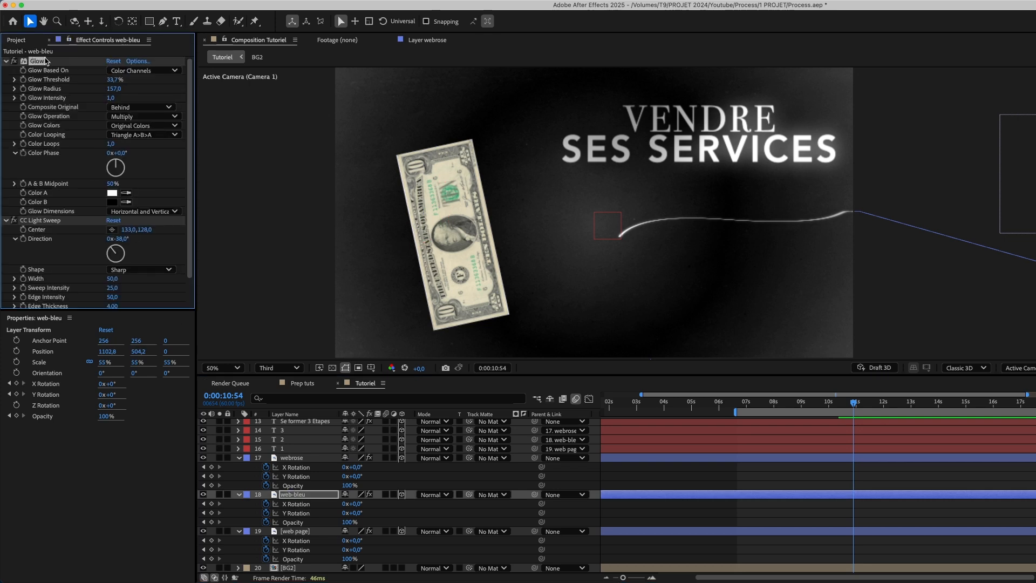
scroll(305, 461, "up", 10)
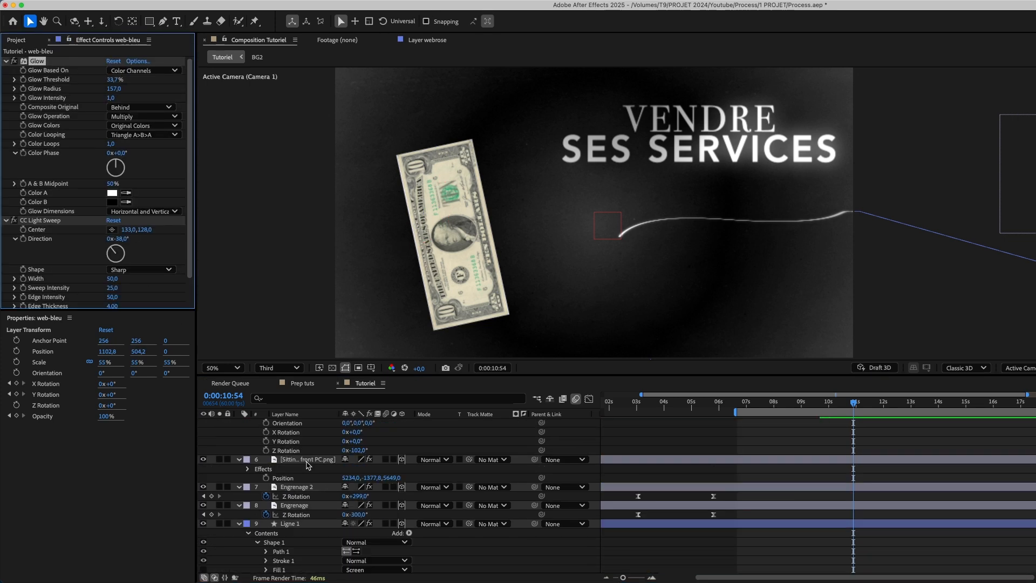
left_click(303, 524)
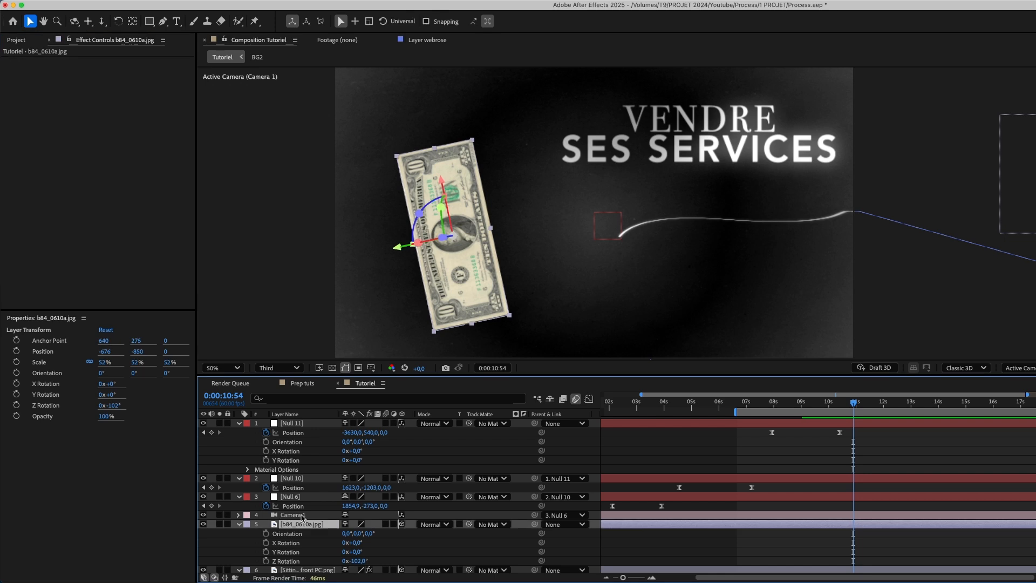
key("super+v")
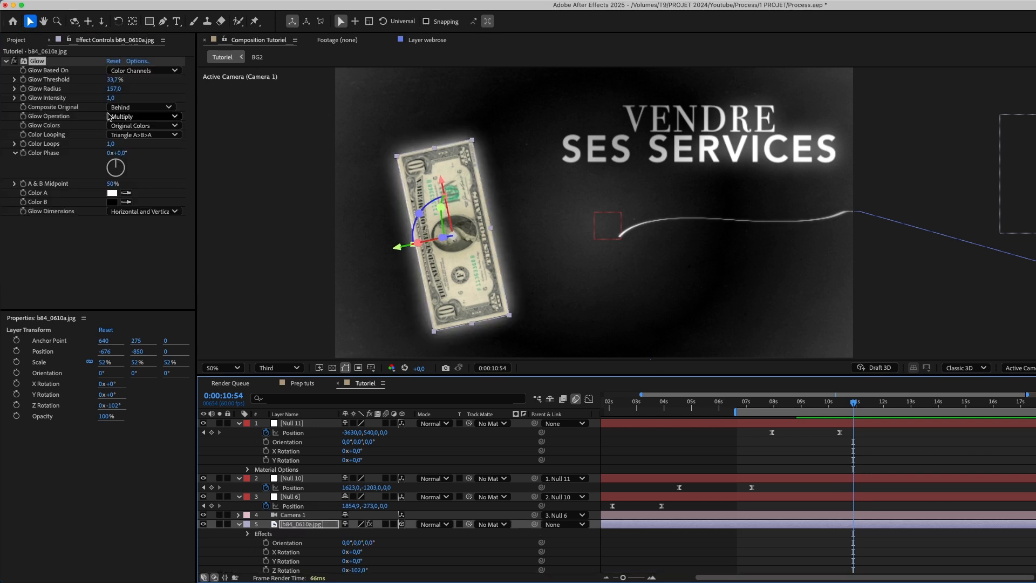
- Try Add as the banknote's Glow operation and undo the change
left_click(114, 116)
left_click(139, 152)
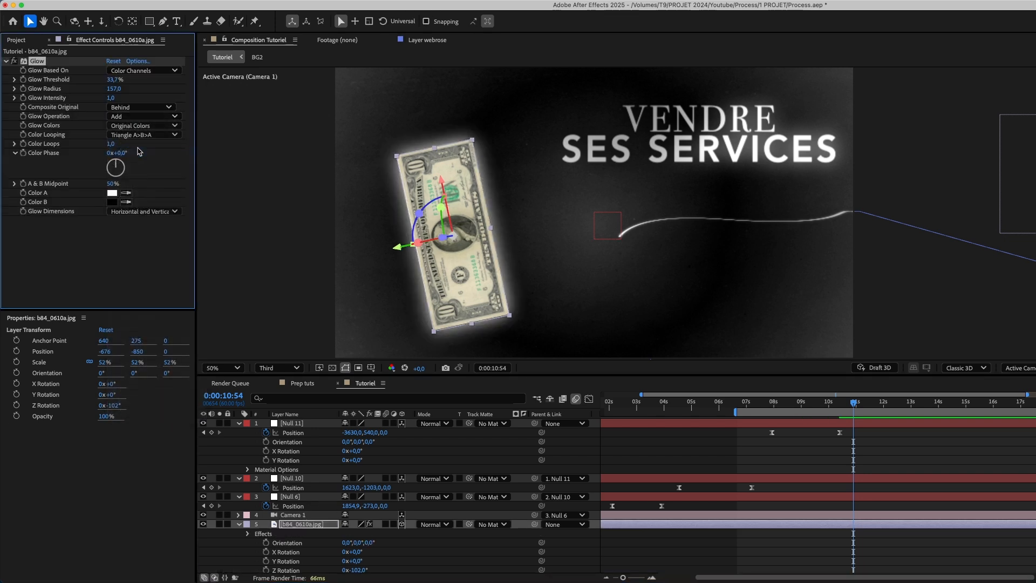
key("super+z")
- Set the banknote's Glow Radius to 38 and Glow Threshold to 46.7%, and switch the composition preview to Full resolution
left_click_drag(110, 83, 51, 89)
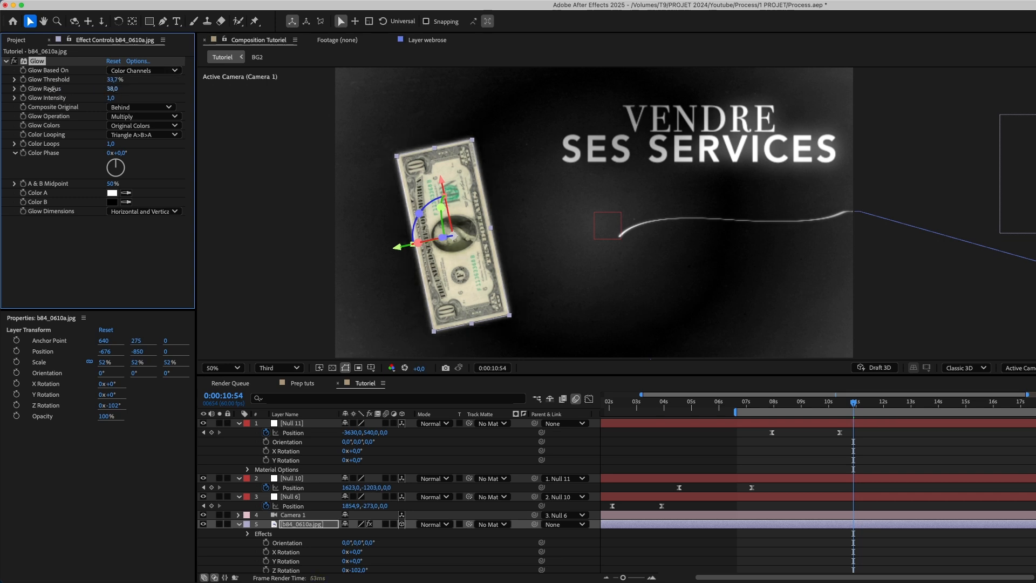
left_click_drag(116, 81, 139, 84)
left_click(278, 368)
left_click(279, 398)
left_click(268, 369)
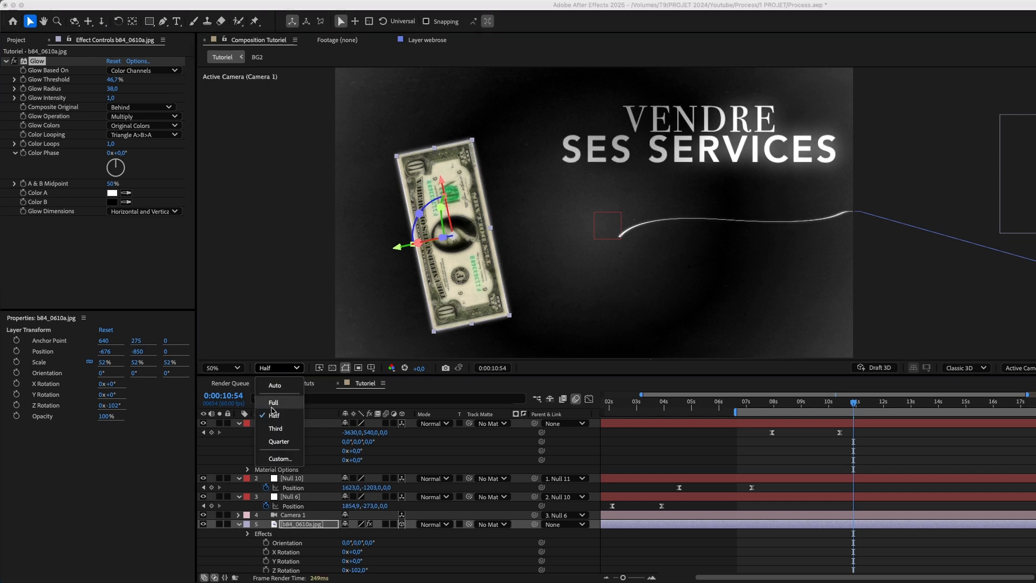
left_click(273, 400)
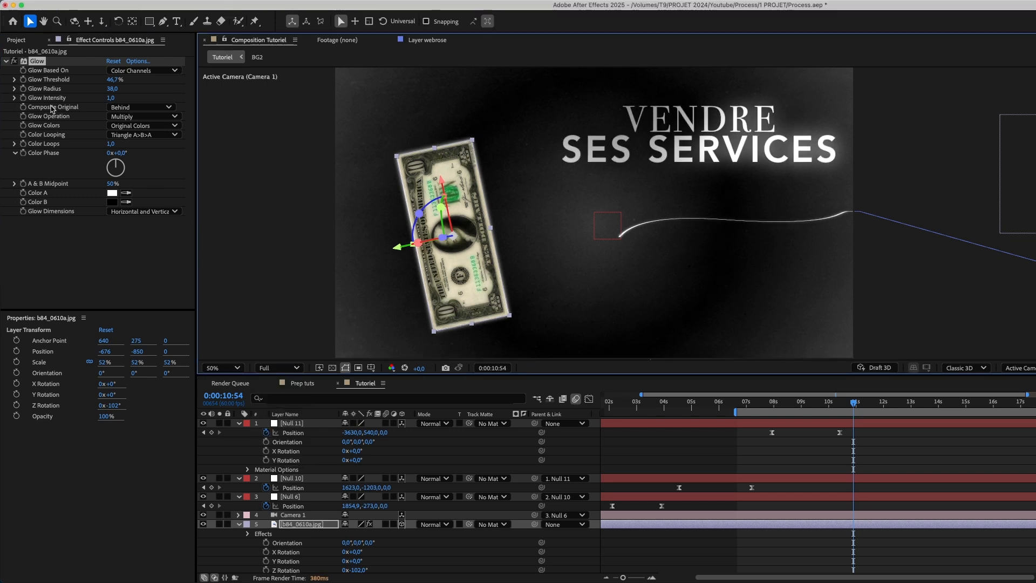
- Set the banknote's Glow Threshold to 67.1% and its Glow Radius to 237
left_click_drag(108, 81, 163, 86)
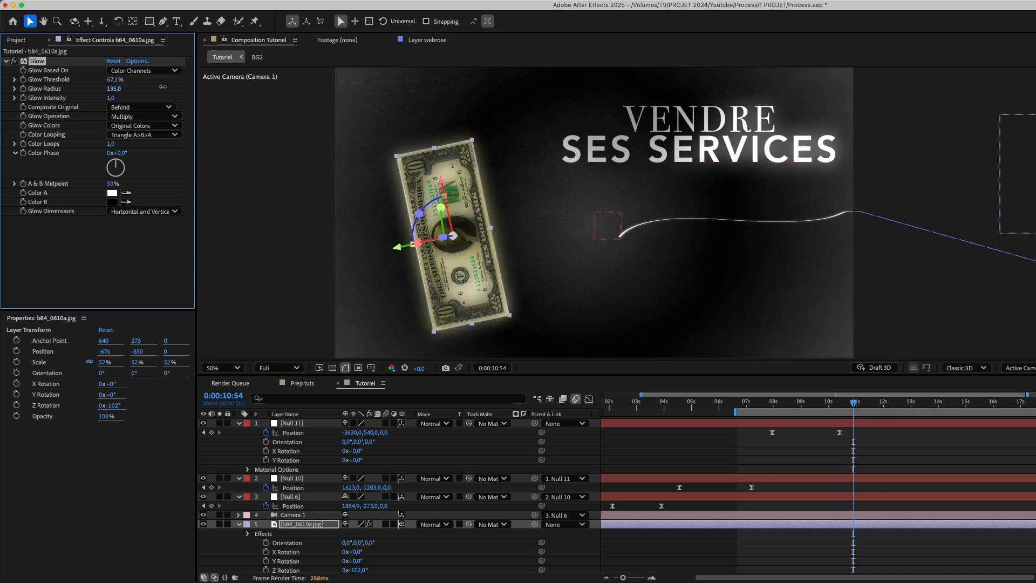
left_click_drag(115, 88, 272, 167)
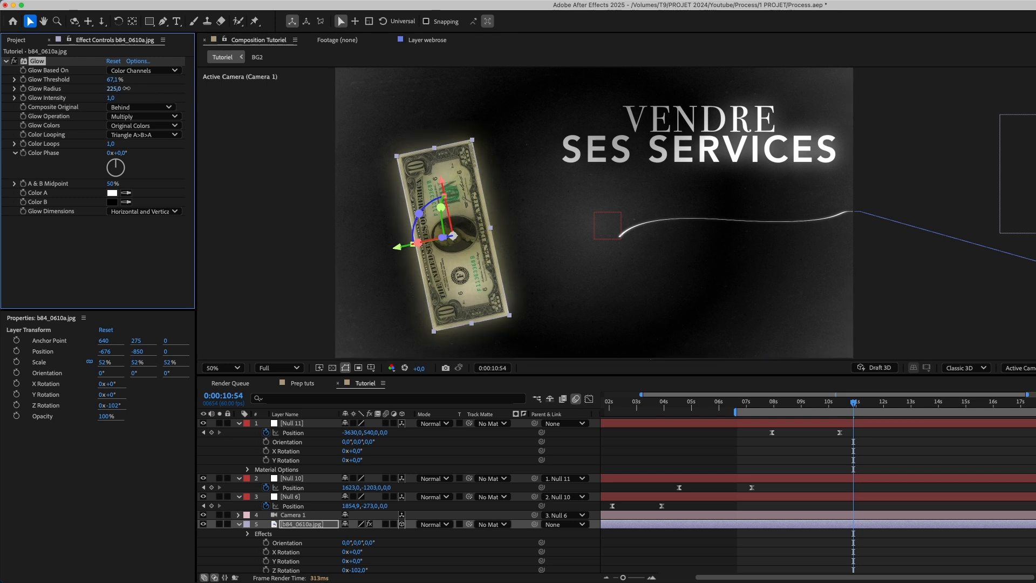
left_click_drag(123, 88, 129, 89)
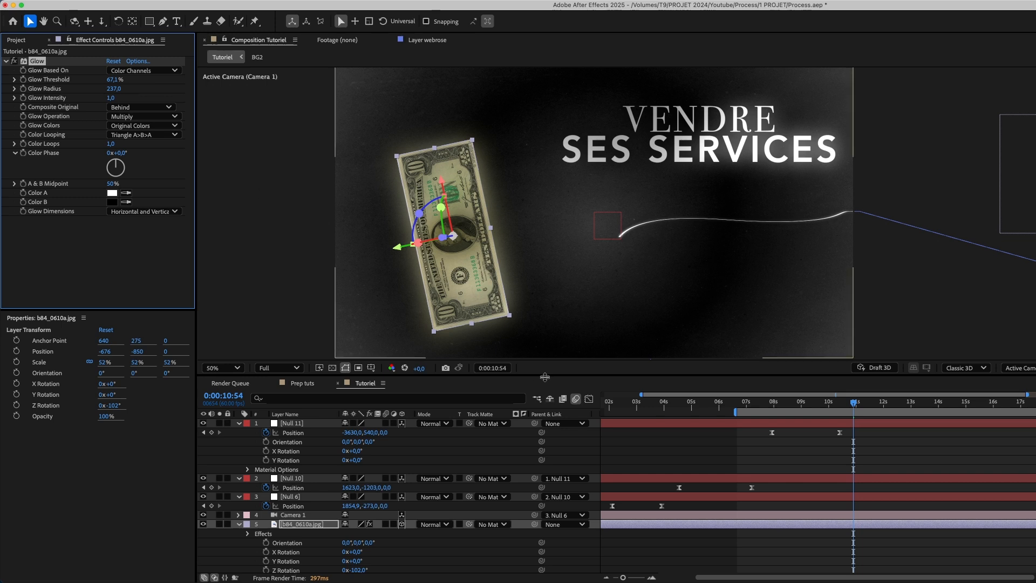
left_click(782, 465)
left_click_drag(755, 408, 844, 412)
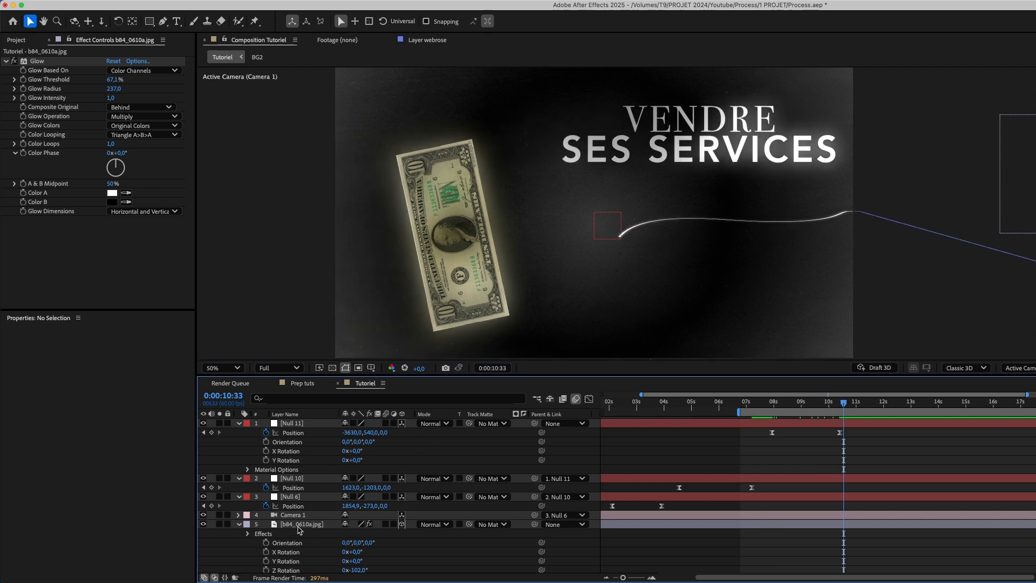
- Rename the b84_0610a.jpg layer as billet
left_click(300, 525)
right_click(322, 524)
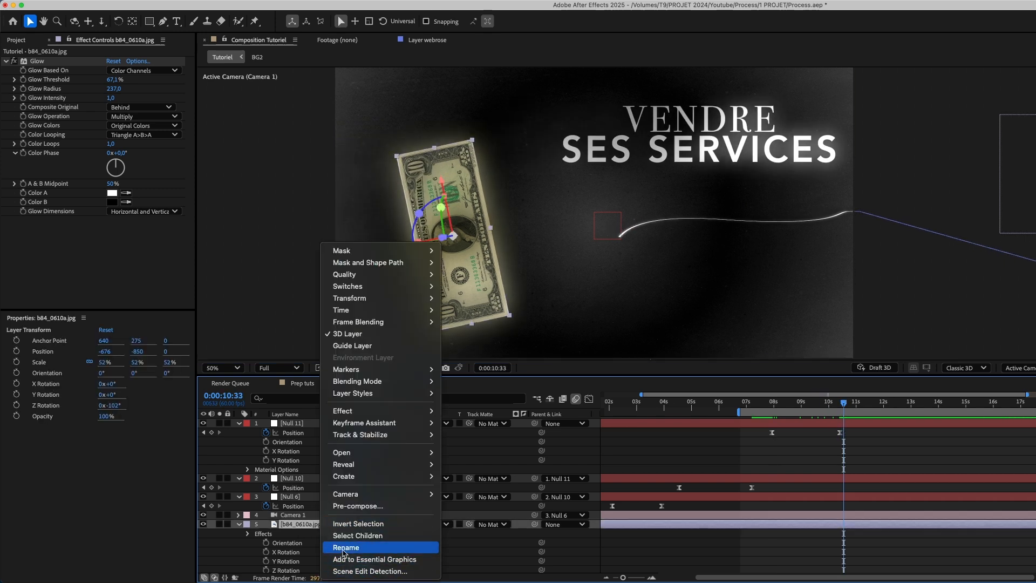
left_click(370, 546)
type("billet")
left_click(766, 456)
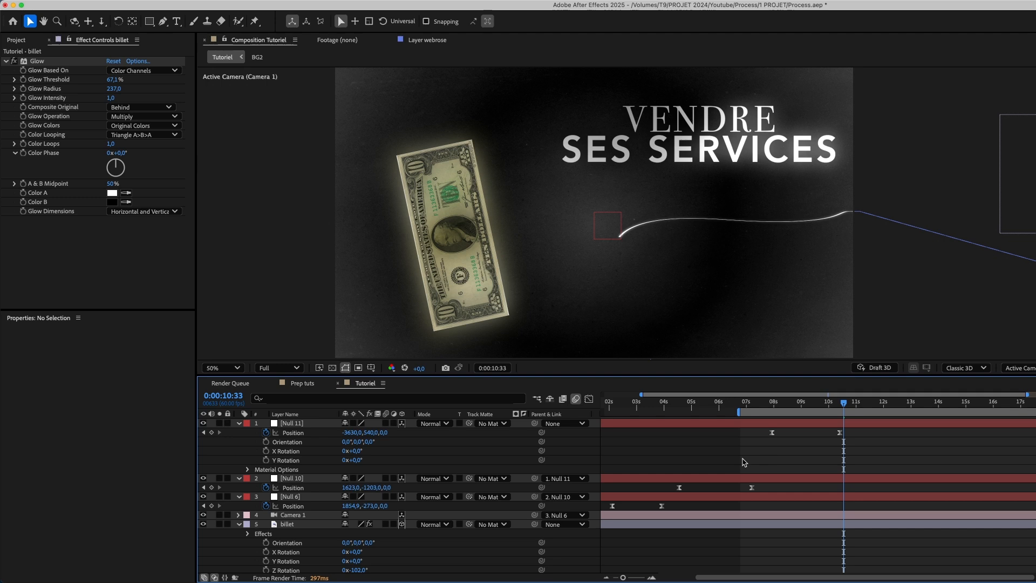
- Move the billet layer's anchor point to the banknote's lower-left corner, at about 17.7, 20.8
left_click(306, 526)
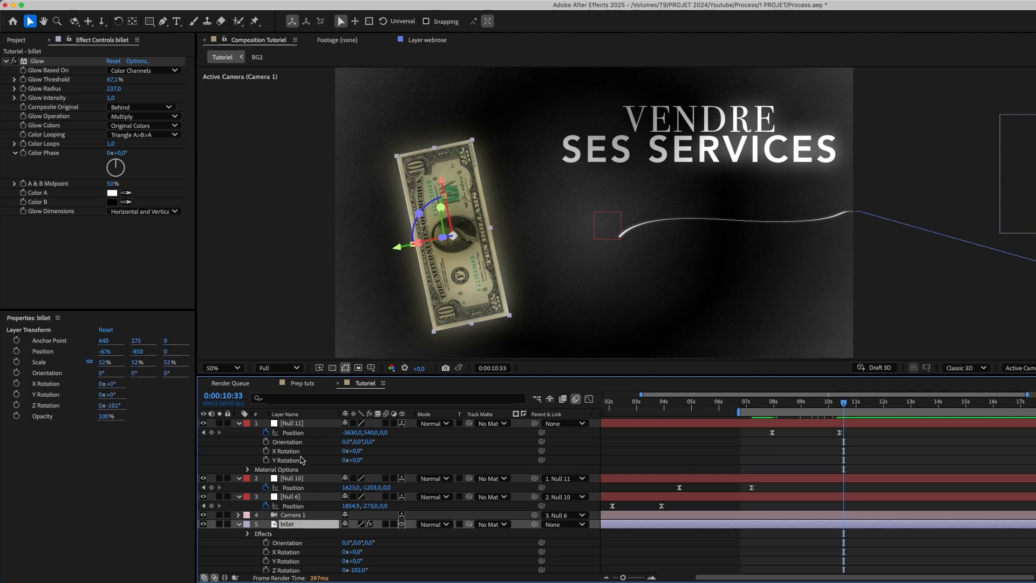
key("y")
left_click_drag(454, 238, 434, 330)
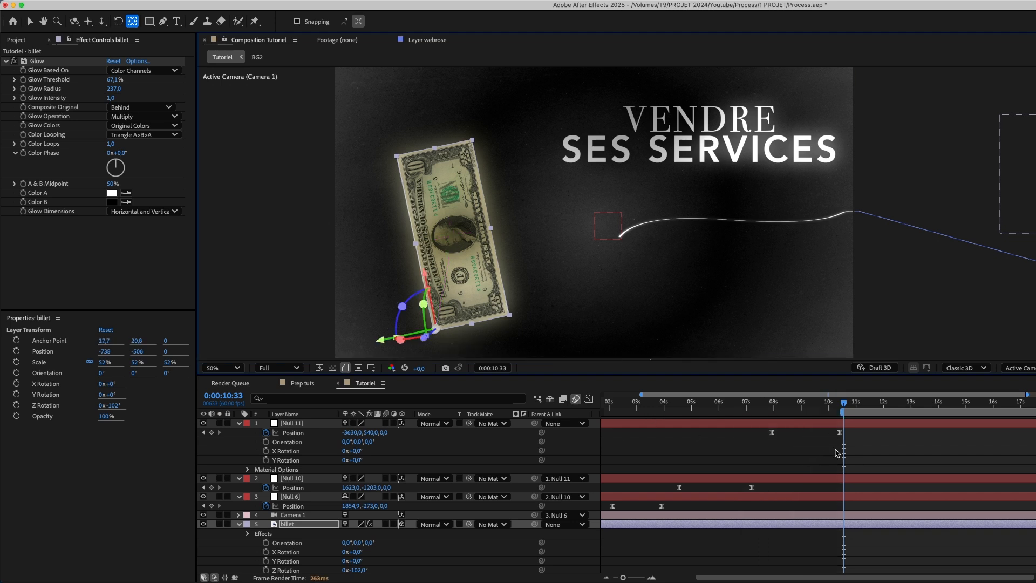
left_click(772, 457)
- Collapse the properties of all layers and reveal only the rotation properties of the billet layer
scroll(544, 501, "down", 3)
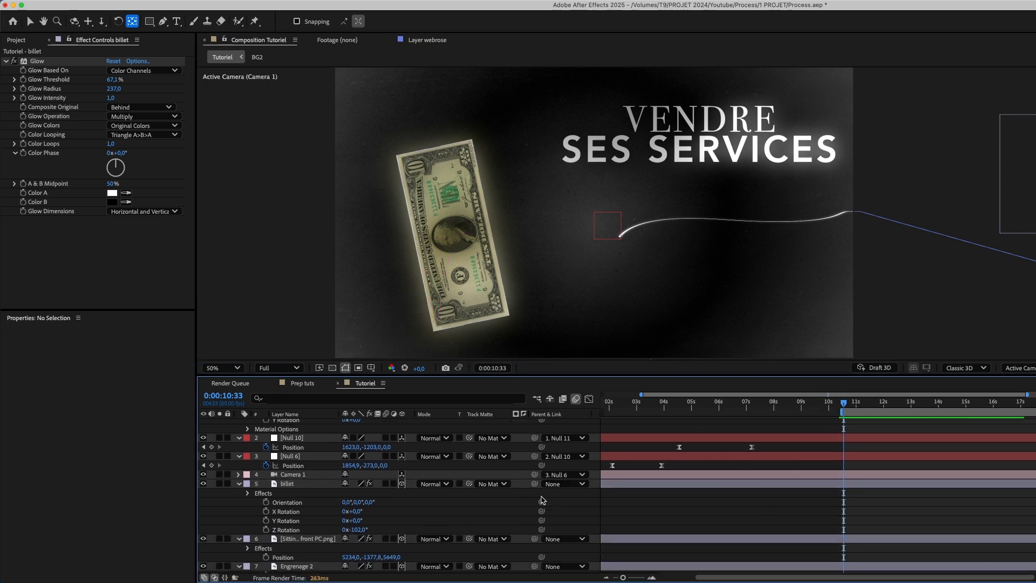
key("super+a")
key("u")
left_click(345, 485)
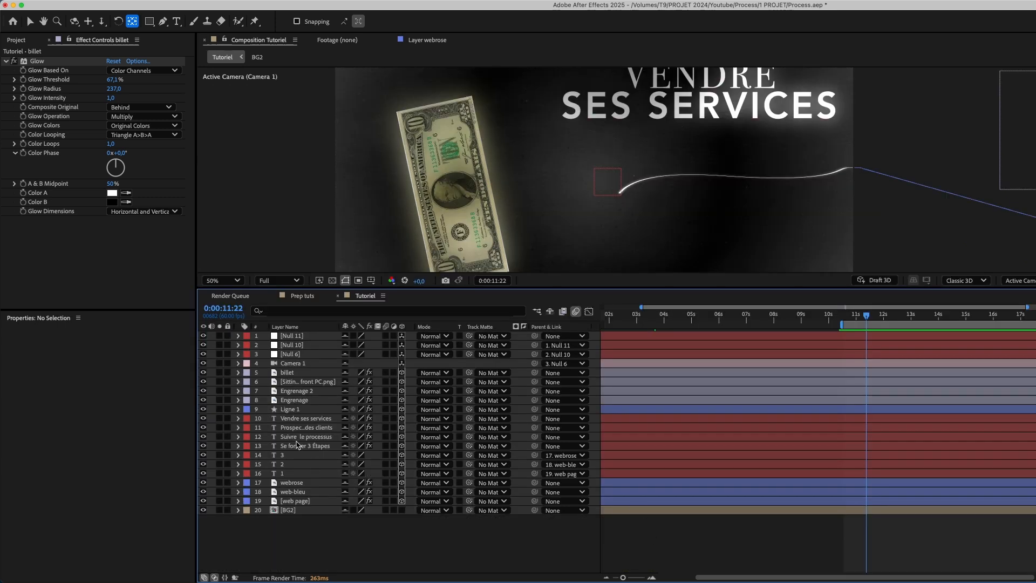
left_click(287, 373)
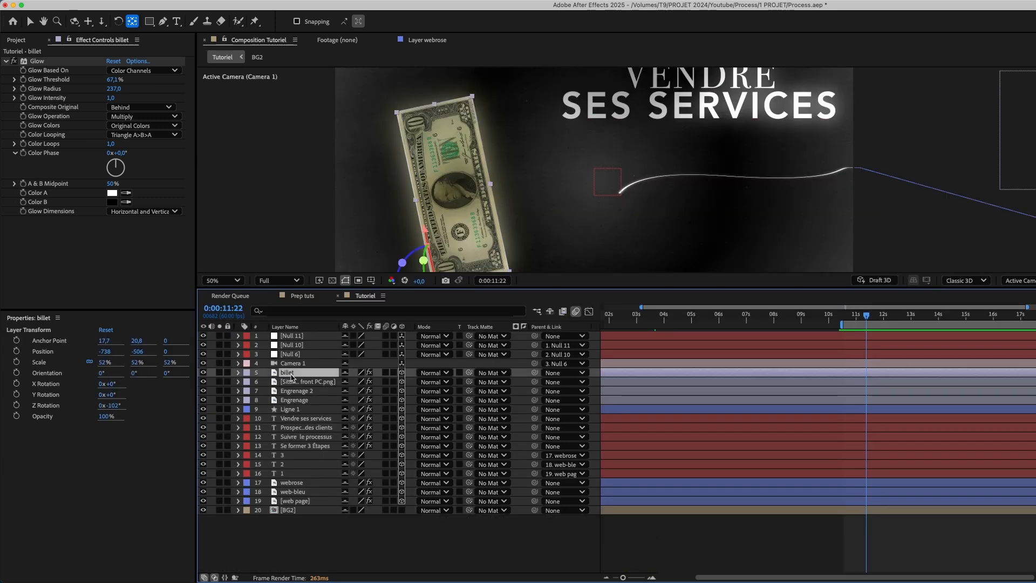
key("r")
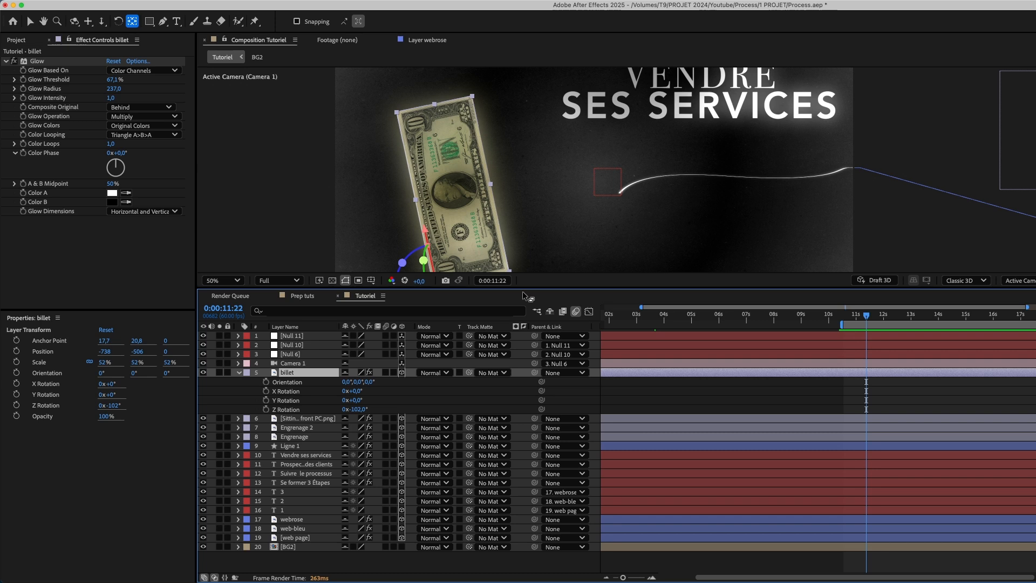
left_click_drag(524, 287, 523, 380)
- Duplicate the billet layer and set the copy's Z Rotation to -96°
key("super+d")
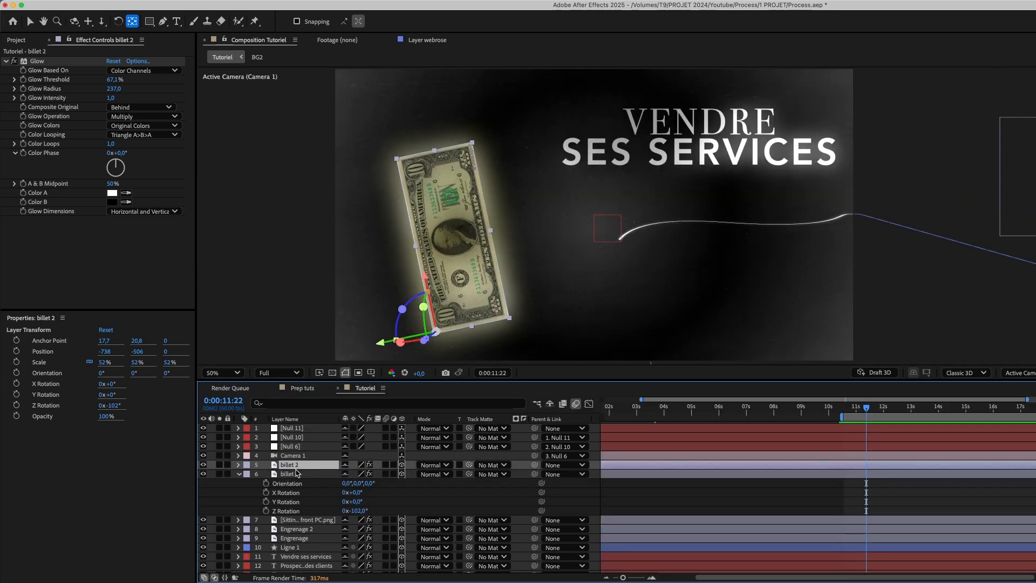
left_click(238, 465)
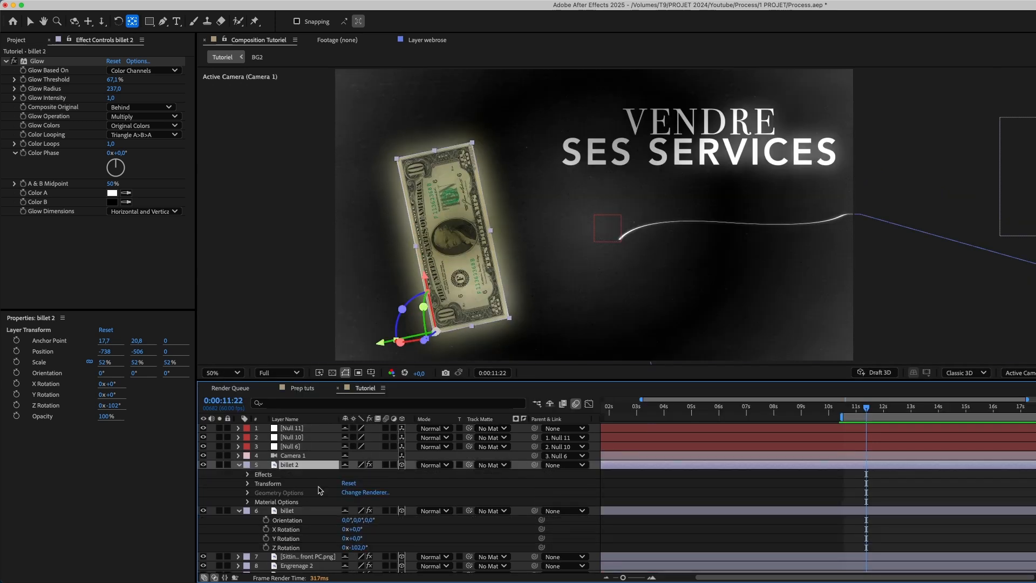
left_click(248, 484)
left_click_drag(353, 516, 358, 516)
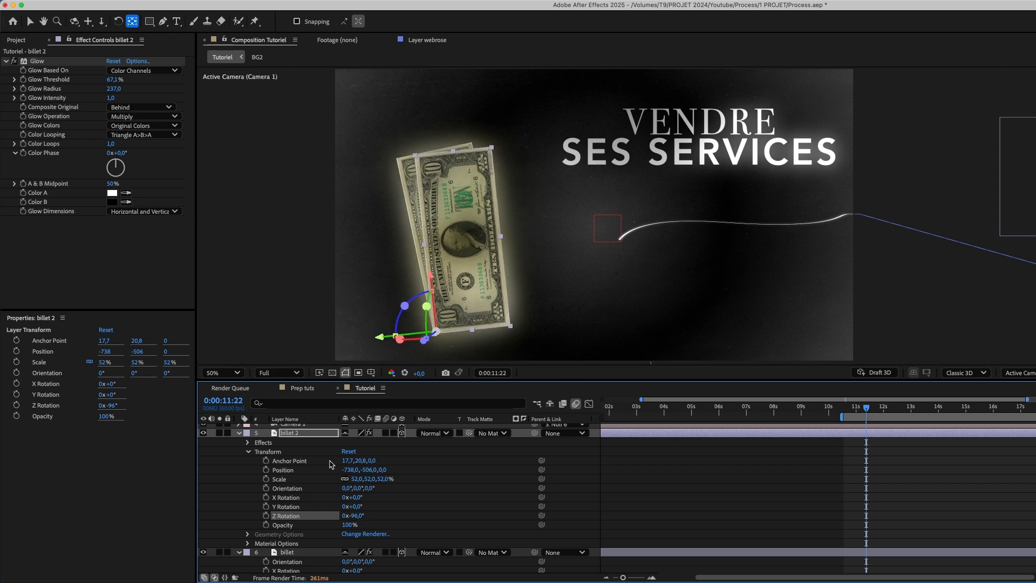
left_click(239, 432)
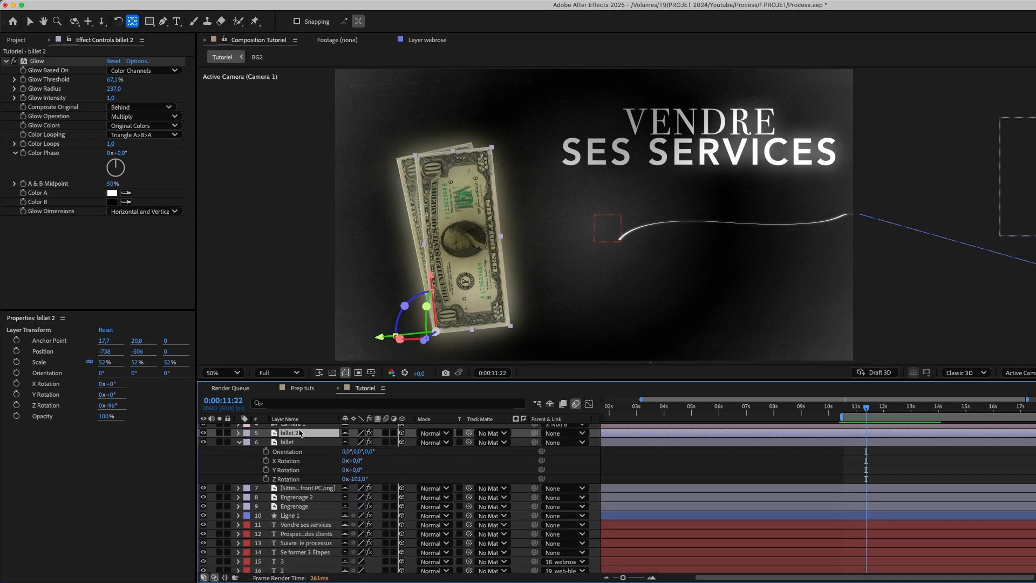
- Duplicate the billet 2 layer and set the copy's Z Rotation to -87°
key("super+d")
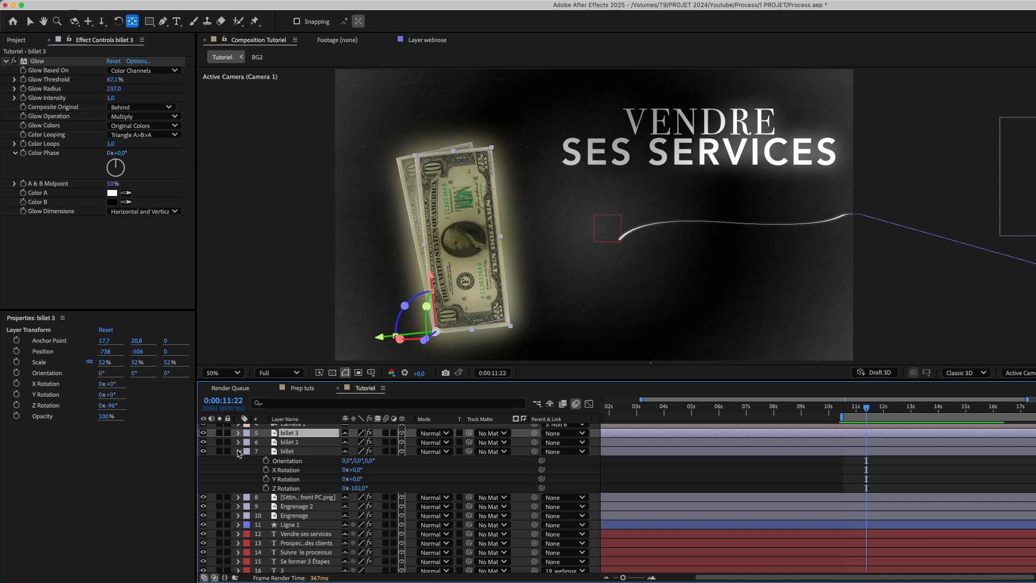
left_click(239, 451)
key("r")
left_click_drag(352, 473, 360, 474)
- Duplicate the billet 3 layer and set the copy's Z Rotation to -79°
key("super+d")
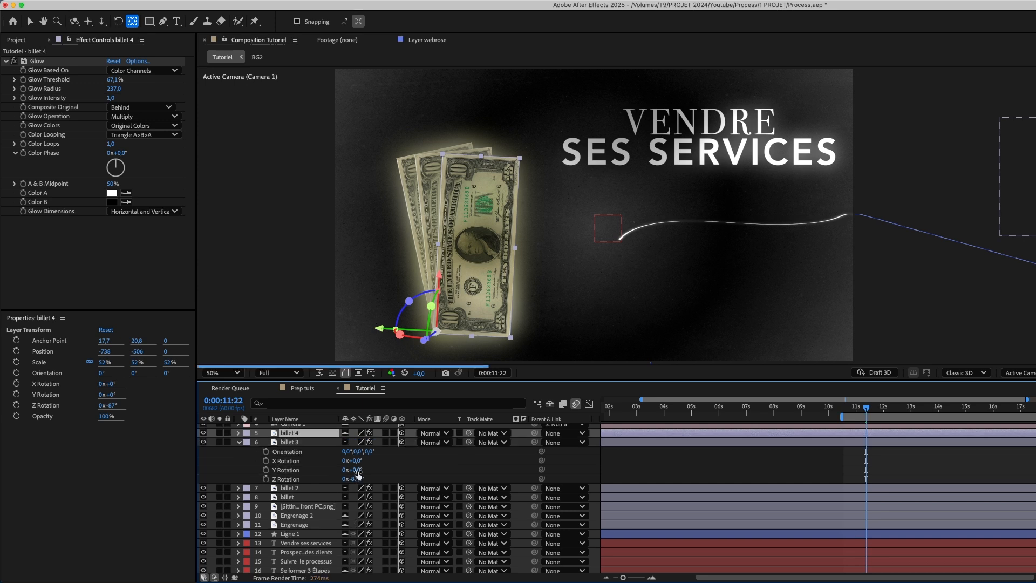
left_click(242, 439)
left_click(240, 442)
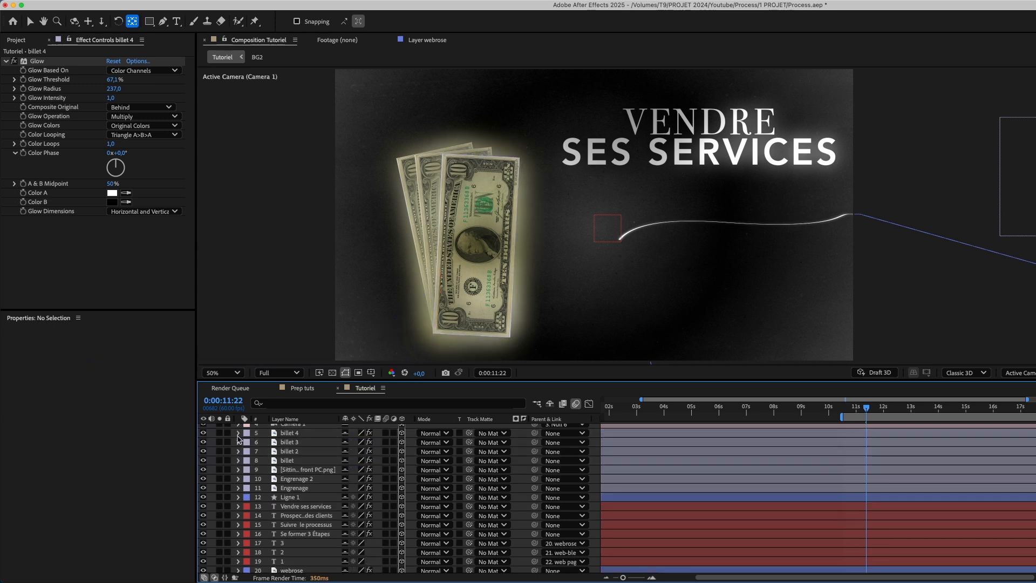
left_click(237, 432)
left_click(248, 452)
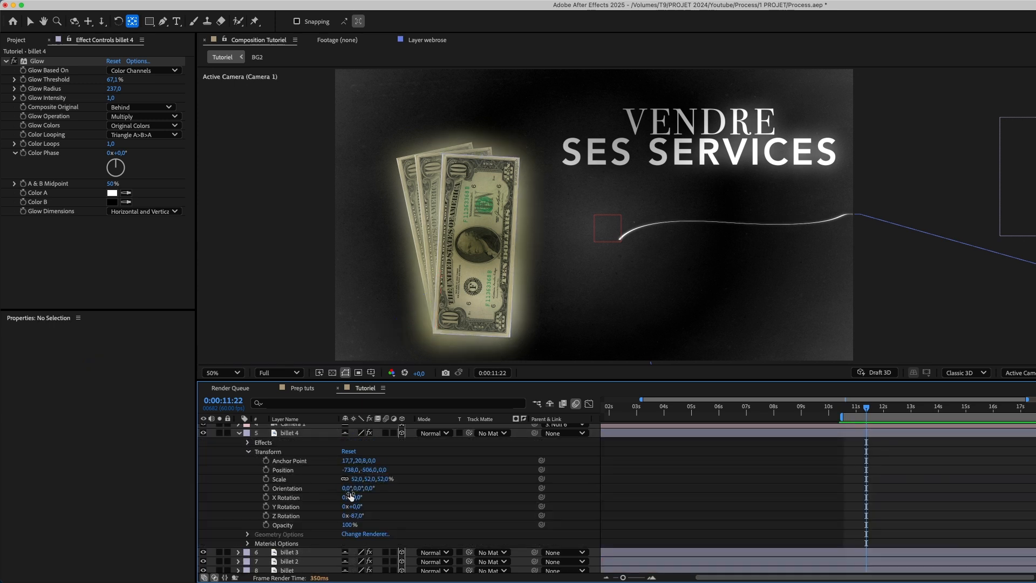
left_click_drag(357, 515, 357, 518)
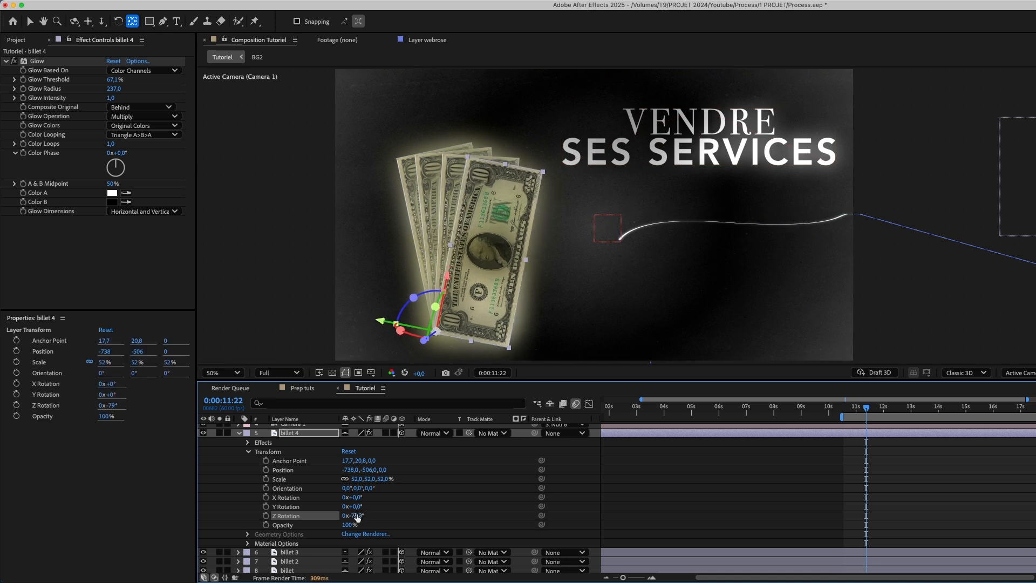
- Duplicate the billet 4 layer and set the copy's Z Rotation to -71° to complete the fan of five banknotes
left_click(286, 436)
key("ctrl+d")
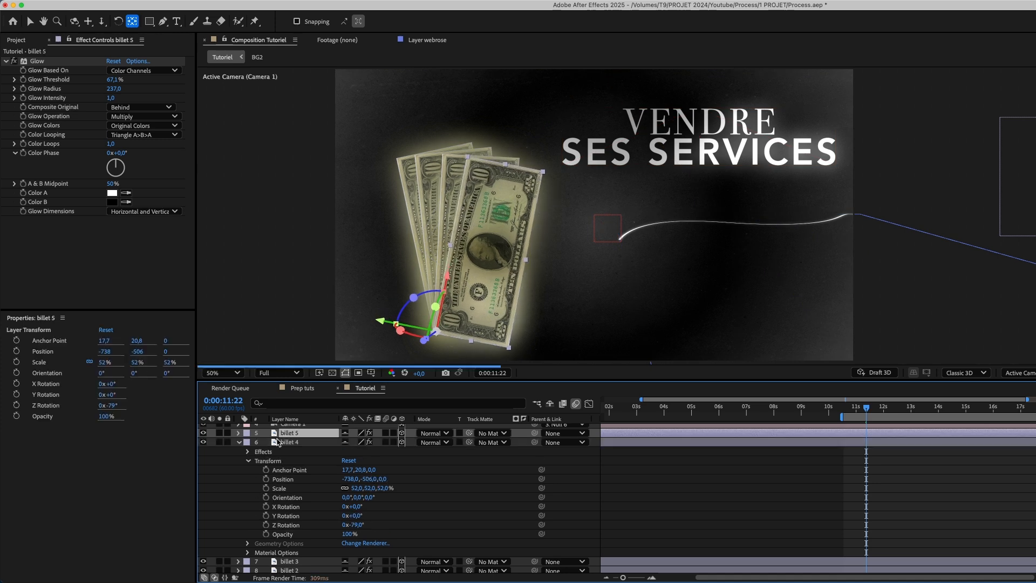
left_click(238, 440)
left_click(238, 434)
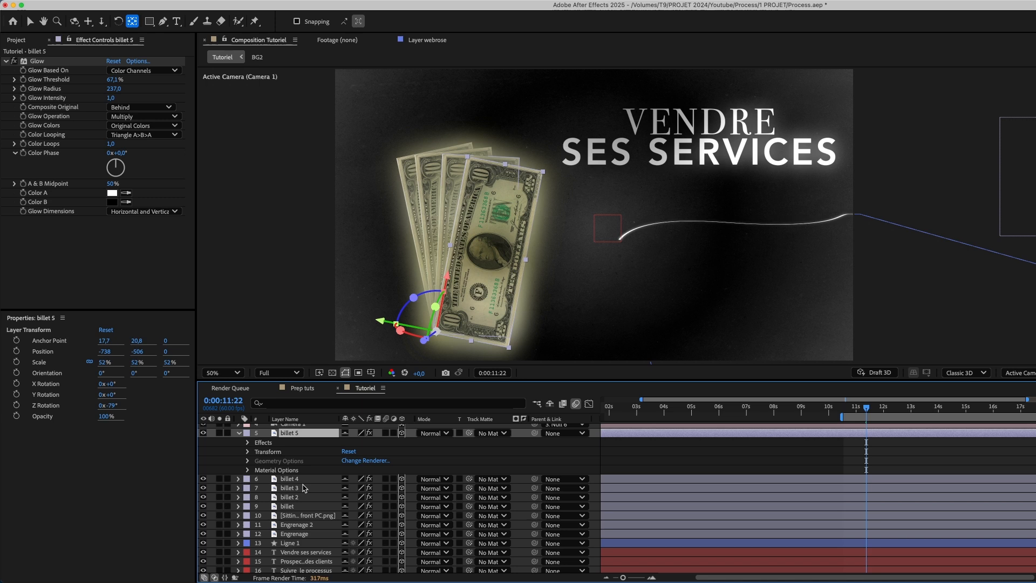
left_click(248, 452)
left_click_drag(355, 517, 362, 517)
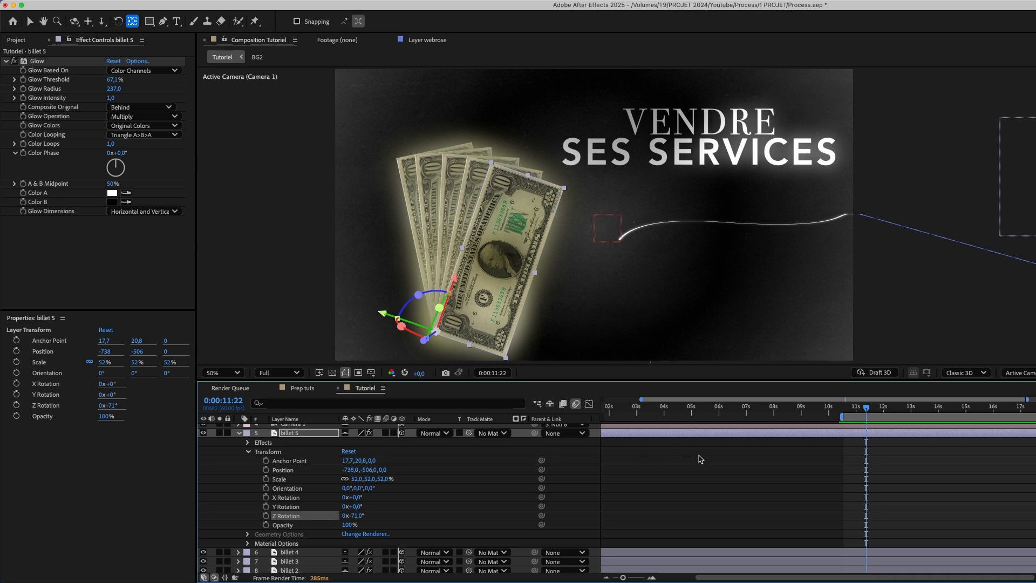
key("v")
left_click(844, 467)
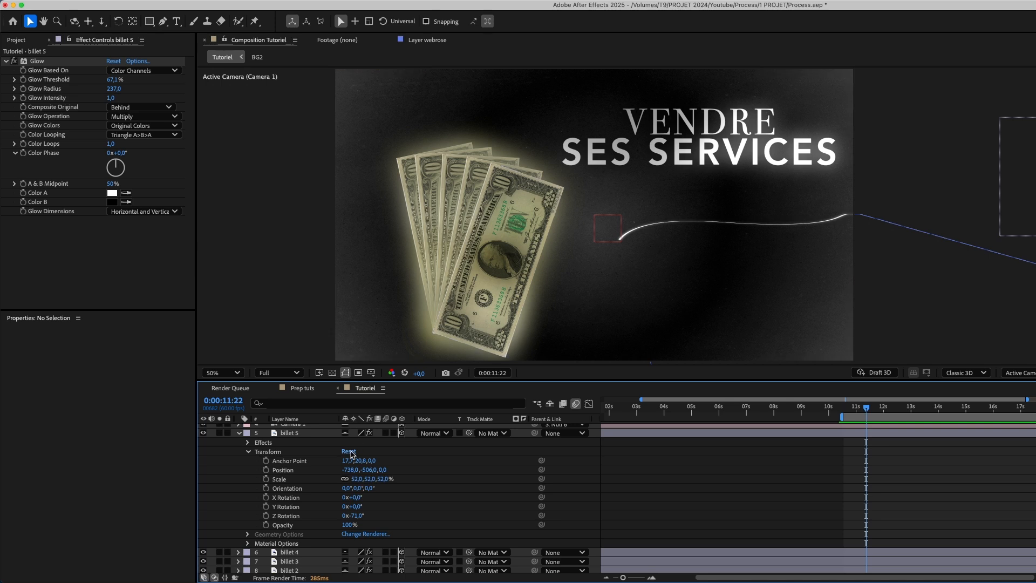
- Add Z Rotation keyframes to all five billet layers at 0:00:11:52 and extend the work area's start back to about 6 s
left_click(271, 451)
scroll(304, 517, "down", 3)
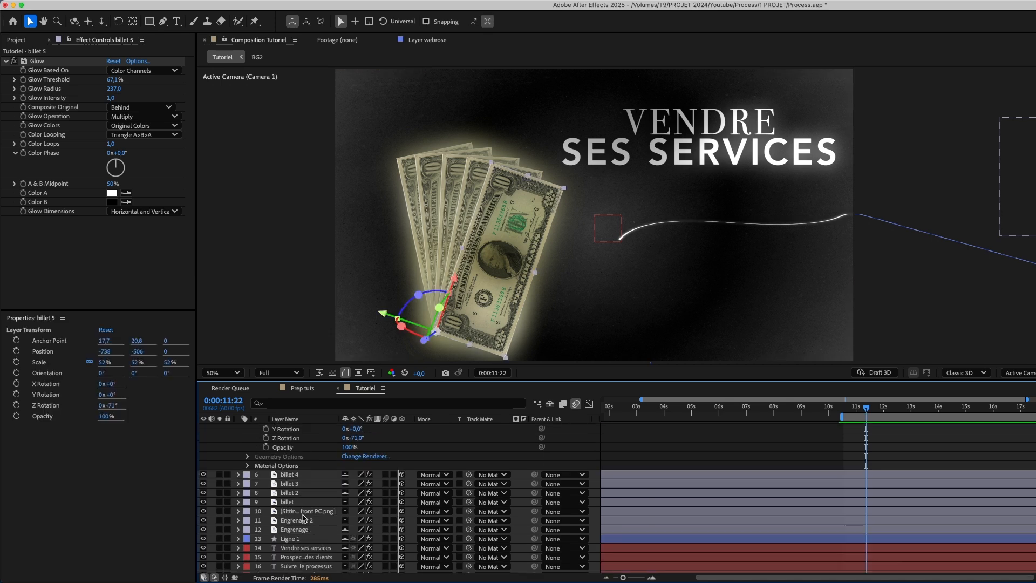
left_click(297, 505, "shift")
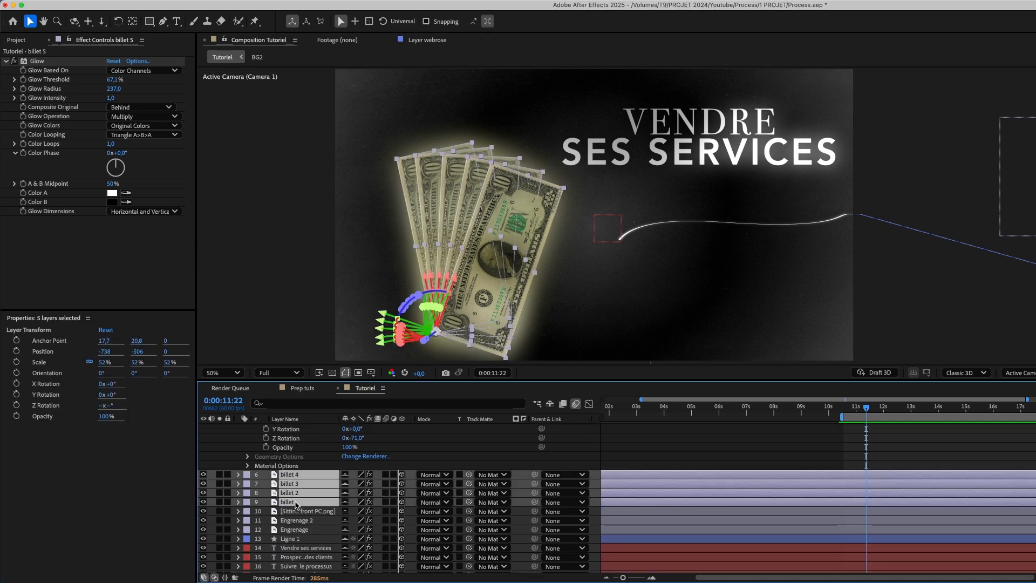
key("r")
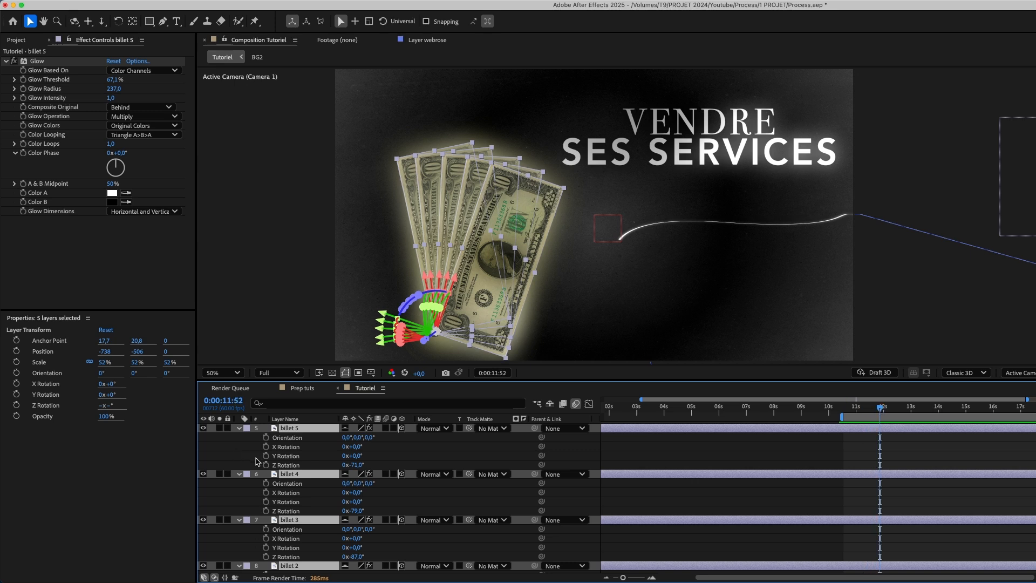
left_click(265, 465)
scroll(716, 501, "down", 4)
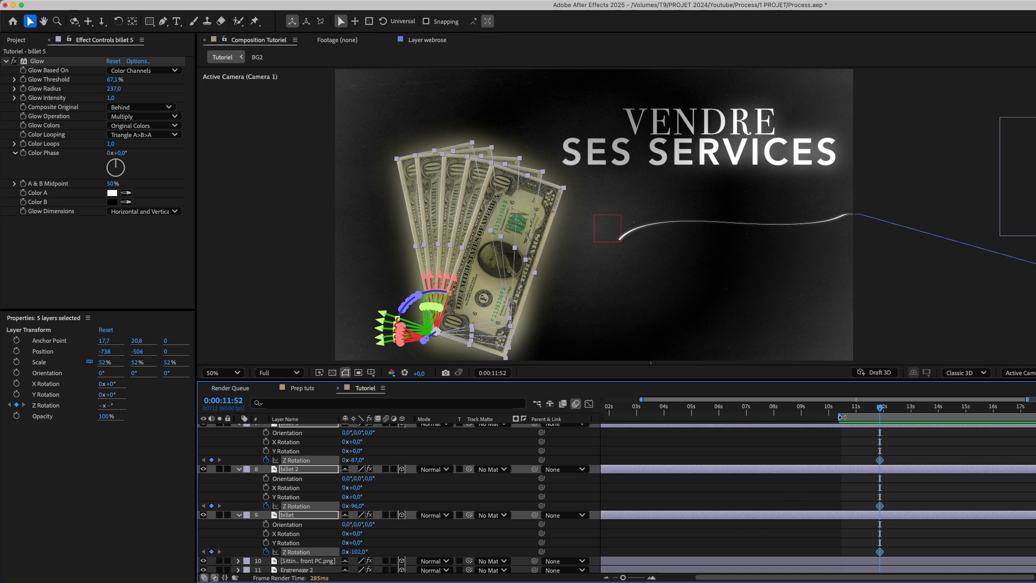
left_click_drag(840, 417, 718, 417)
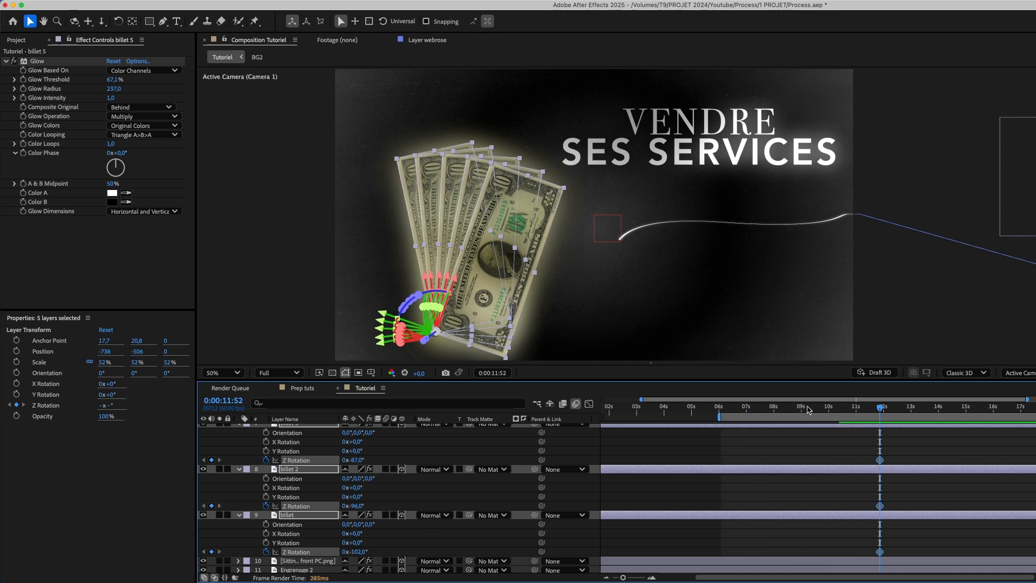
- At 0:00:10:15, set the Z Rotation of all five billet layers to -102° and apply Easy Ease to their rotation keyframes
left_click_drag(846, 414, 835, 414)
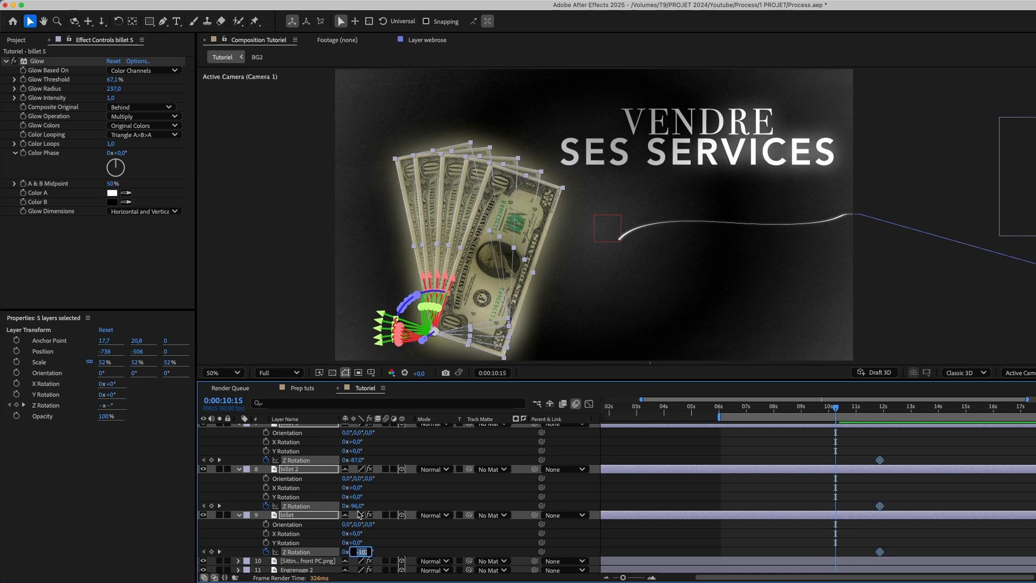
key("Return")
left_click_drag(824, 450, 789, 443)
left_click_drag(913, 553, 827, 489)
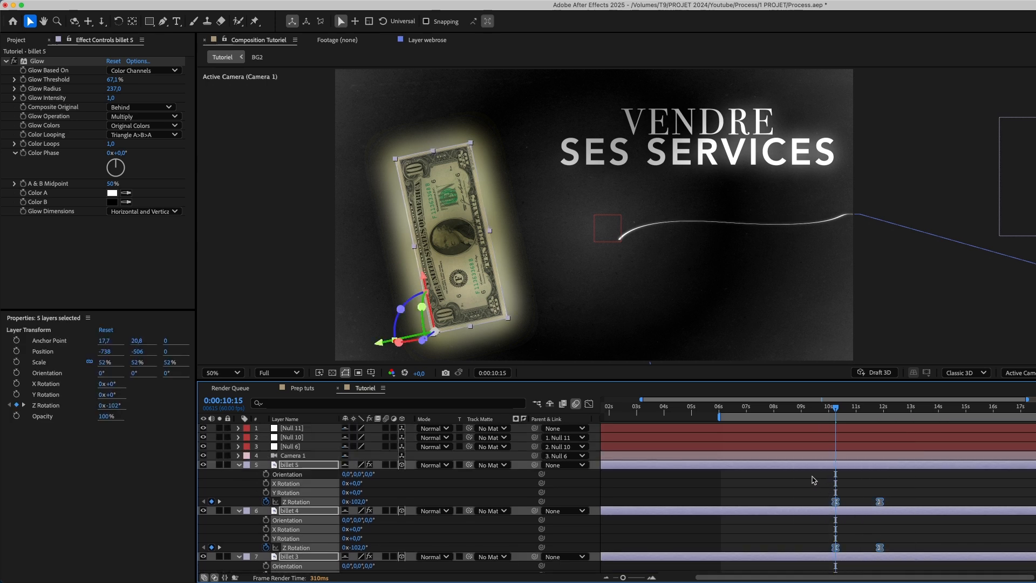
- Move the work area's start to about 10 s, preview the banknotes fanning open, and set the preview resolution to Third
left_click(800, 496)
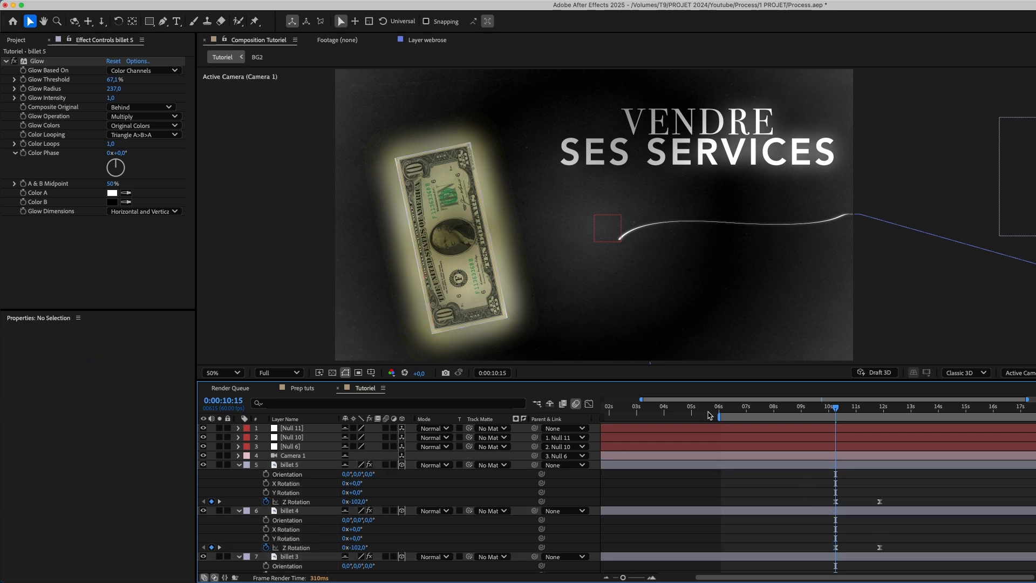
left_click_drag(732, 417, 832, 417)
key("space")
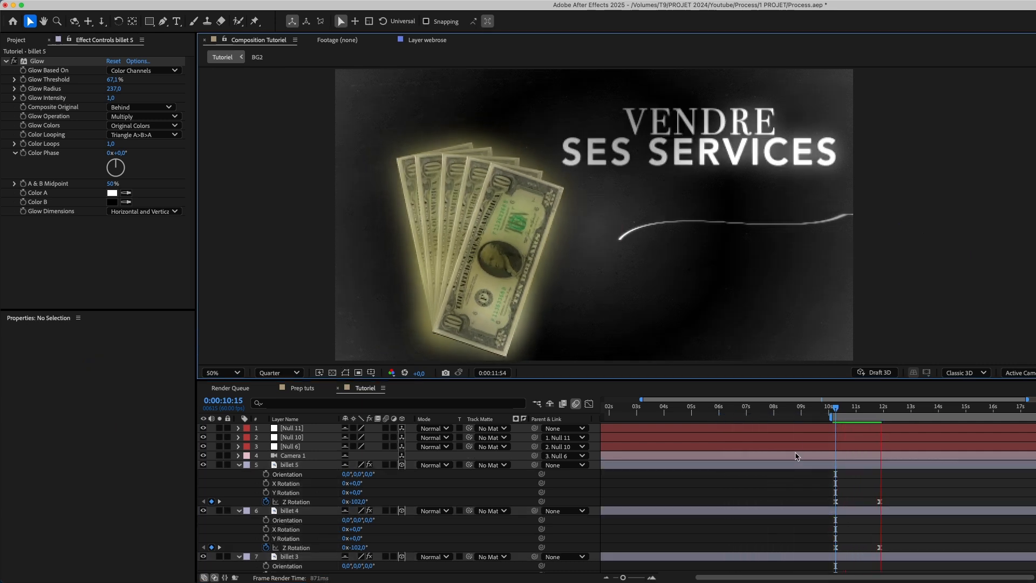
left_click(277, 373)
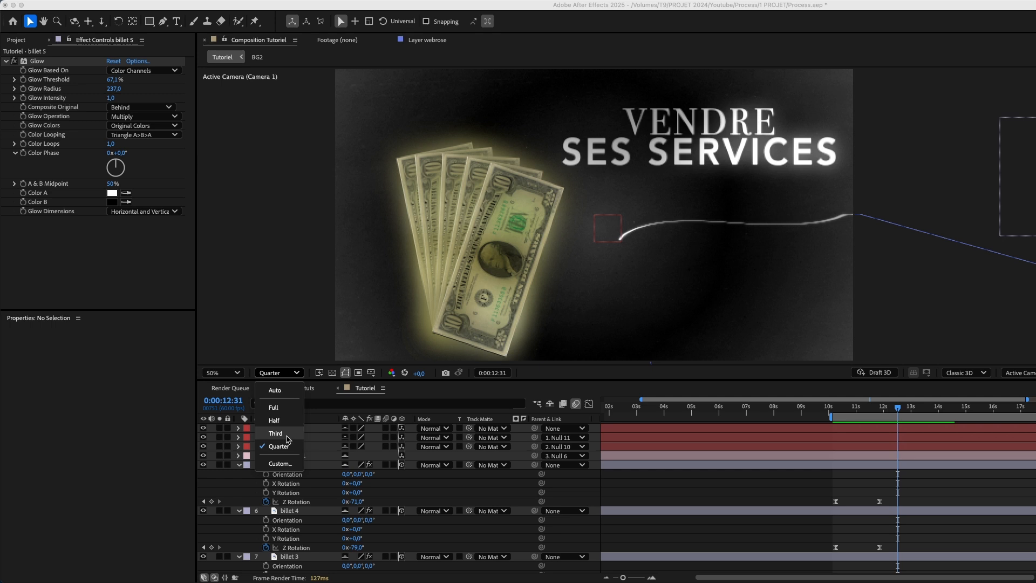
left_click(273, 432)
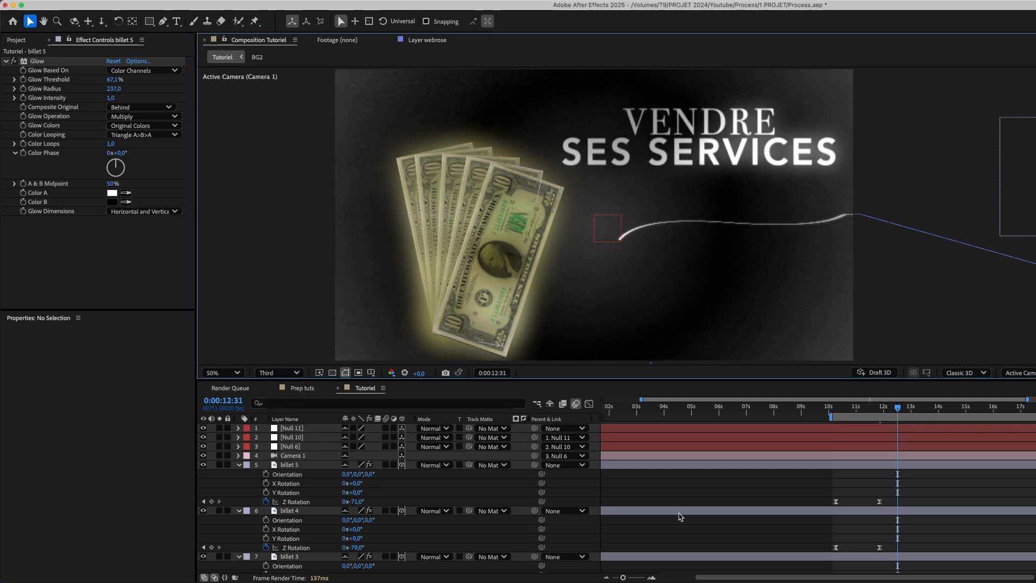
- Copy the closed-fan Z Rotation keyframes of billet 2 through billet 5 and paste them at 0:00:13:38
left_click_drag(831, 404, 867, 406)
scroll(815, 477, "down", 1)
left_click_drag(815, 476, 845, 561)
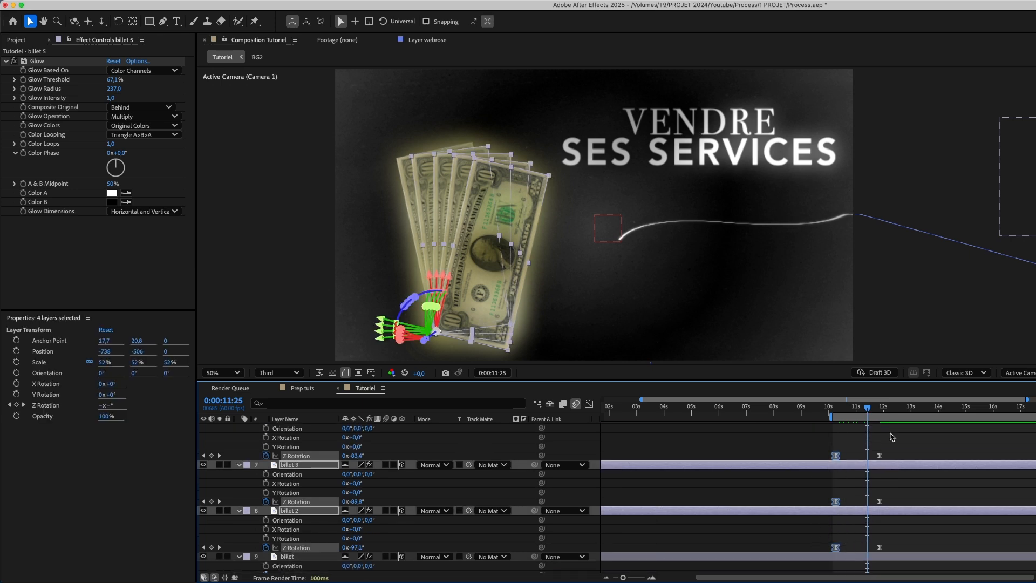
left_click(925, 407)
key("ctrl+v")
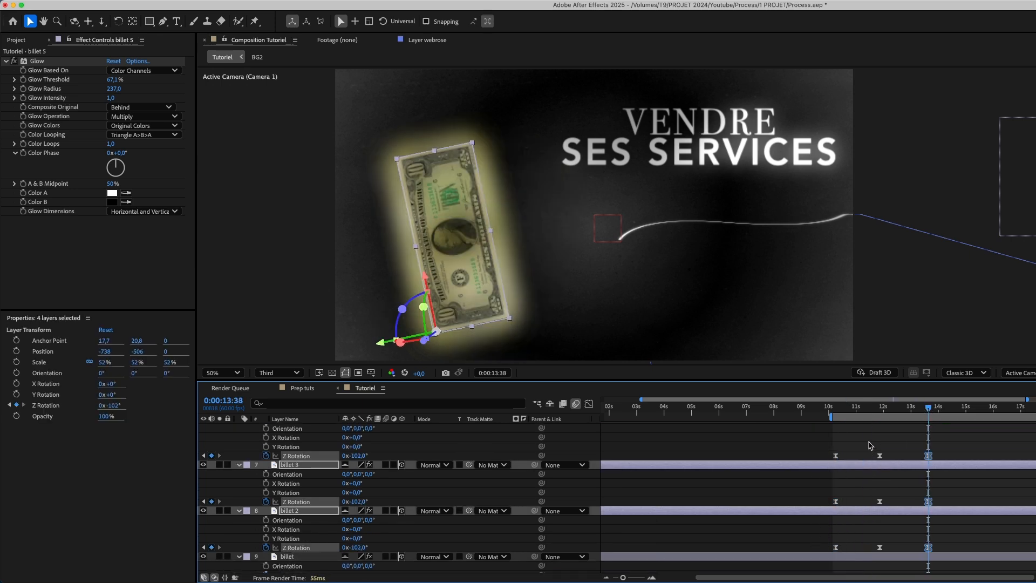
- Copy the open-fan Z Rotation keyframes of all five billet layers and paste them at 0:00:15:33
left_click(879, 456)
left_click_drag(884, 541, 869, 505)
scroll(867, 504, "down", 3)
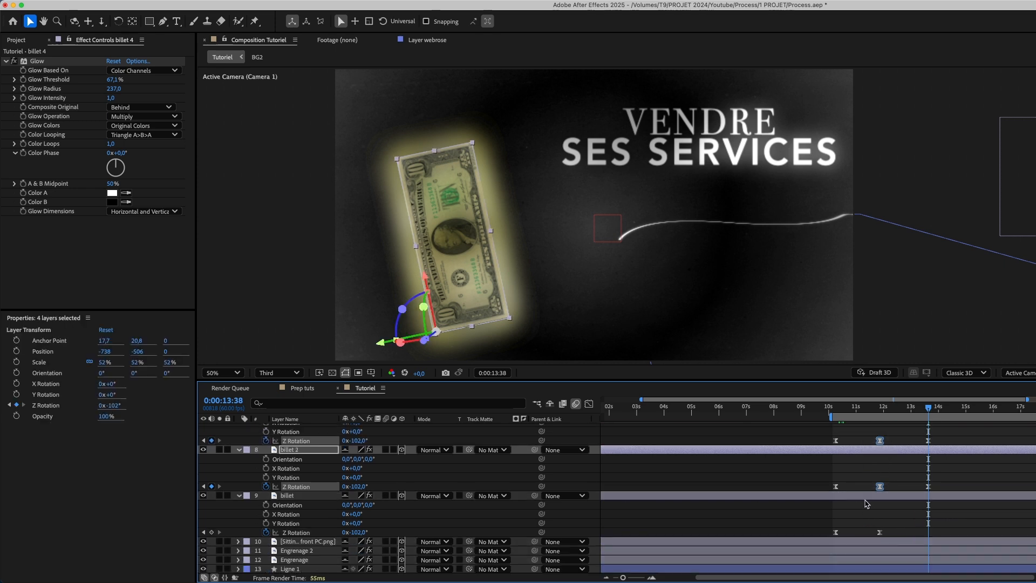
left_click(879, 532, "shift")
left_click_drag(959, 406, 961, 407)
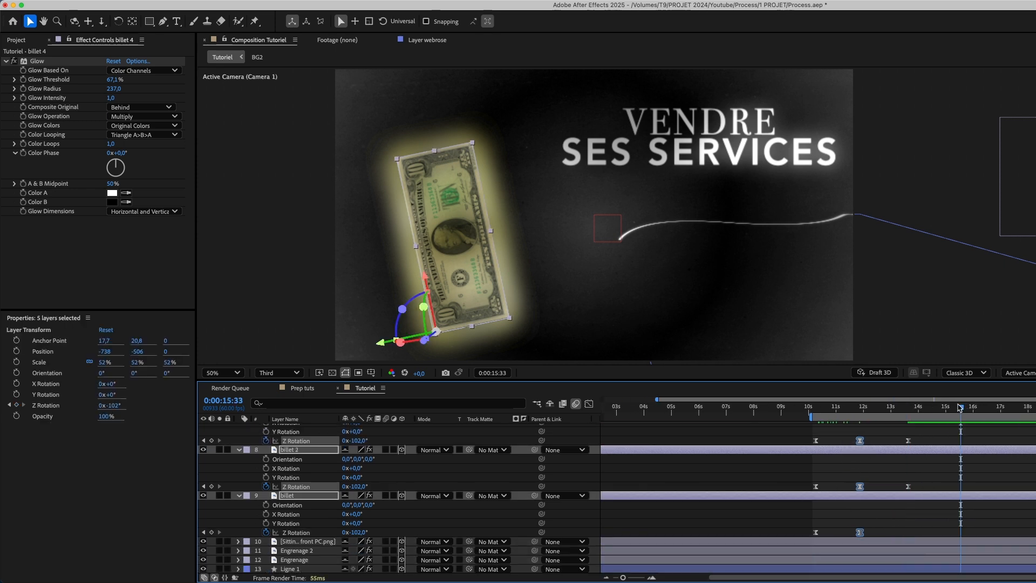
key("ctrl+v")
- Copy the original billet layer's first Z Rotation keyframe to 0:00:13:38 and preview the repeated fan movement
left_click(816, 532)
left_click(906, 408)
left_click(908, 532)
scroll(906, 520, "up", 3)
left_click(906, 523)
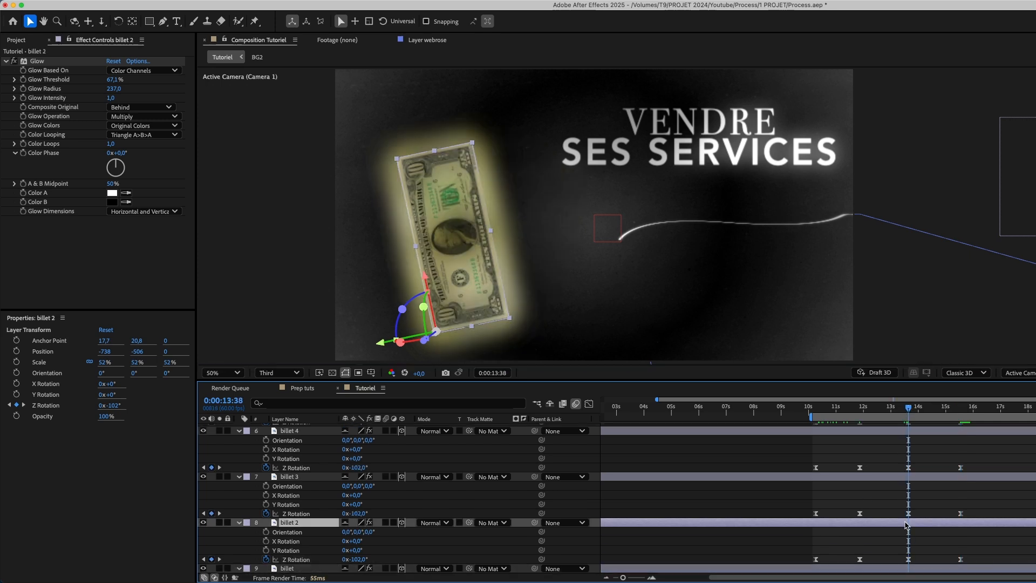
left_click(899, 504)
left_click(812, 406)
key("space")
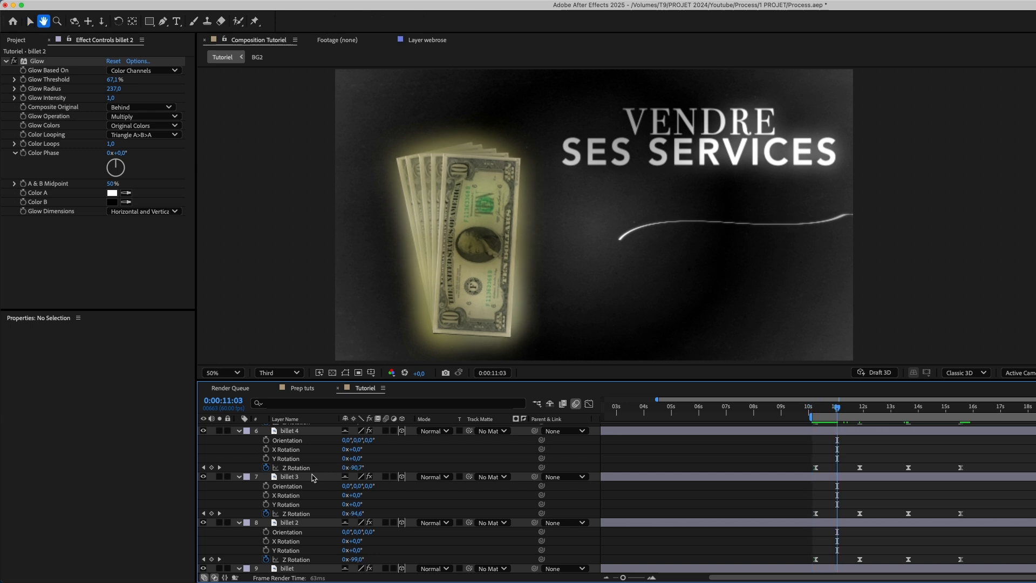
key("space")
- Tighten the spacing of all five billet layers' Z Rotation keyframes to end at about 14.3 s, and enable motion blur on these layers
scroll(310, 476, "up", 3)
left_click(290, 476)
scroll(296, 501, "down", 3)
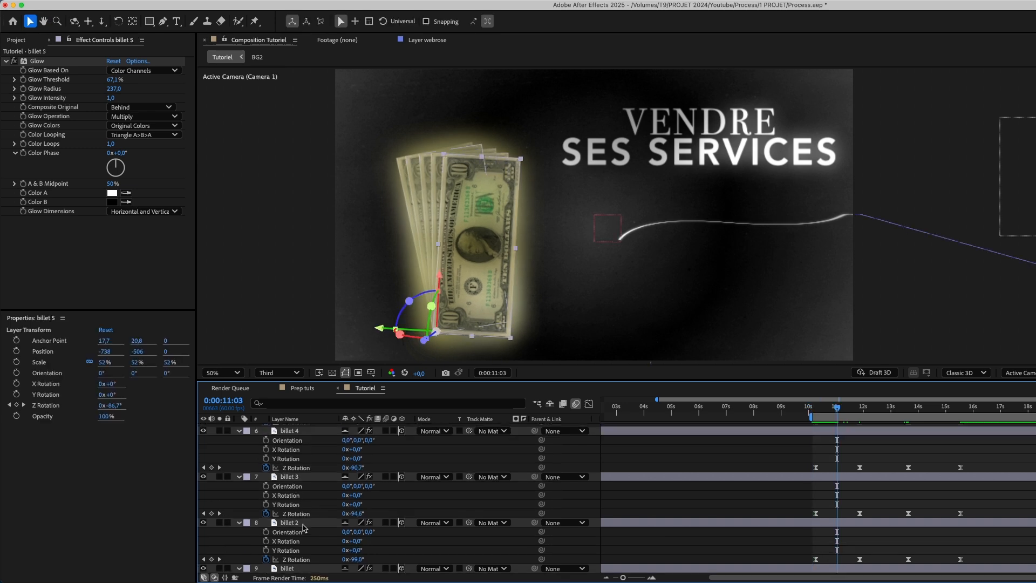
scroll(290, 551, "down", 2)
left_click(285, 541, "shift")
scroll(307, 526, "down", 2)
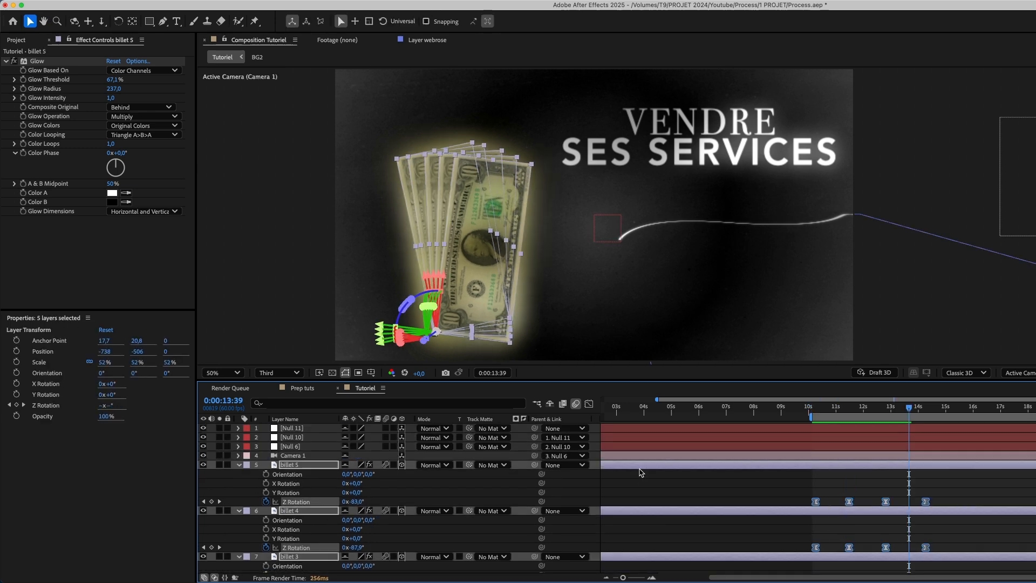
scroll(642, 473, "down", 5)
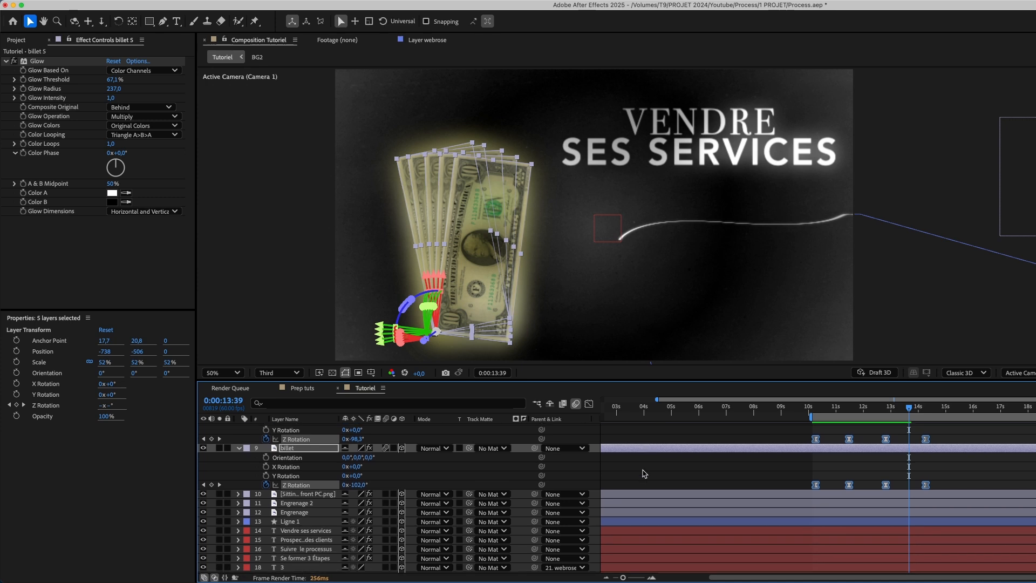
- Apply an In text transition from the Animation Composer 3 Starter Presets to the four title text layers
scroll(642, 473, "down", 3)
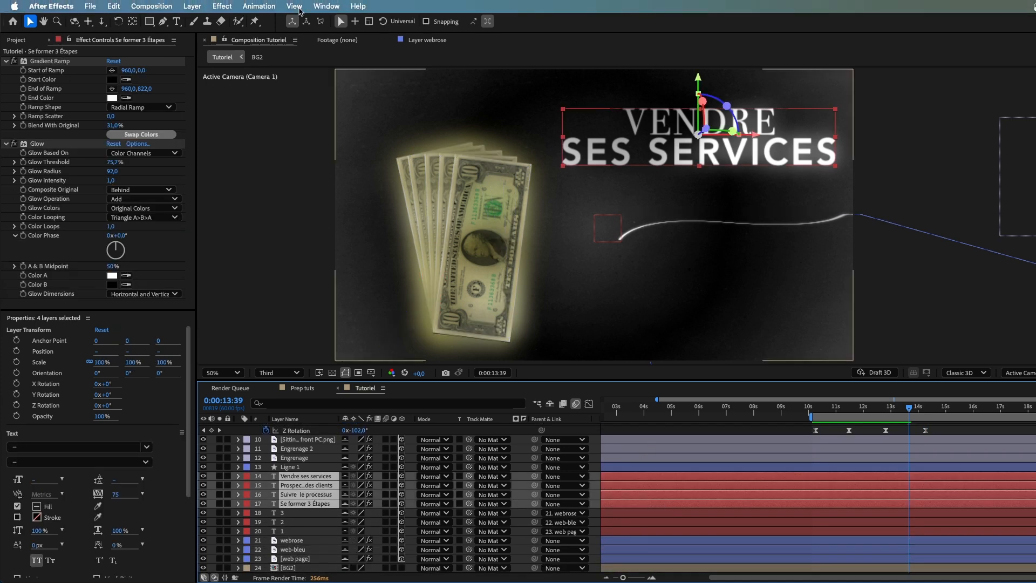
left_click(331, 7)
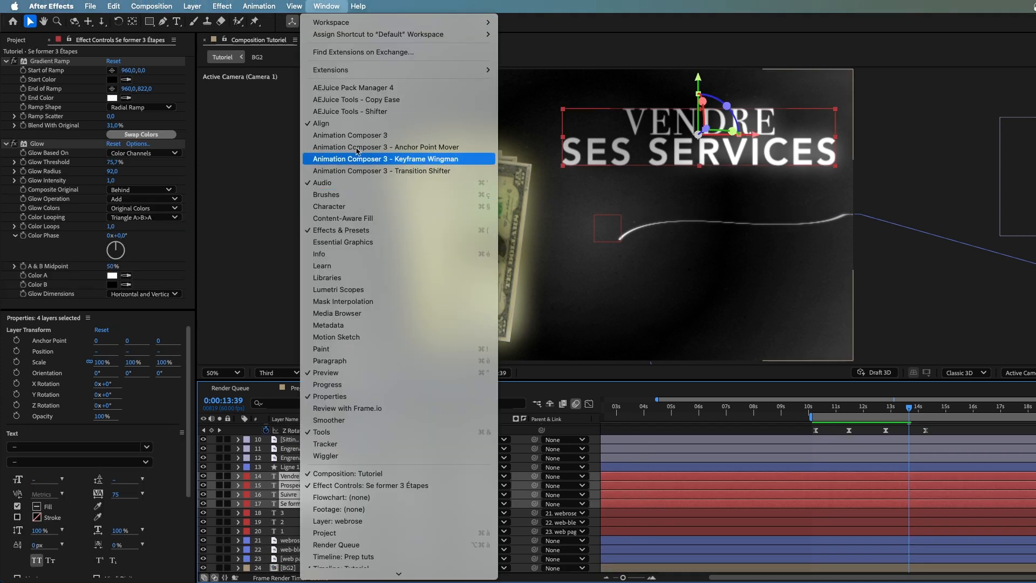
left_click(345, 135)
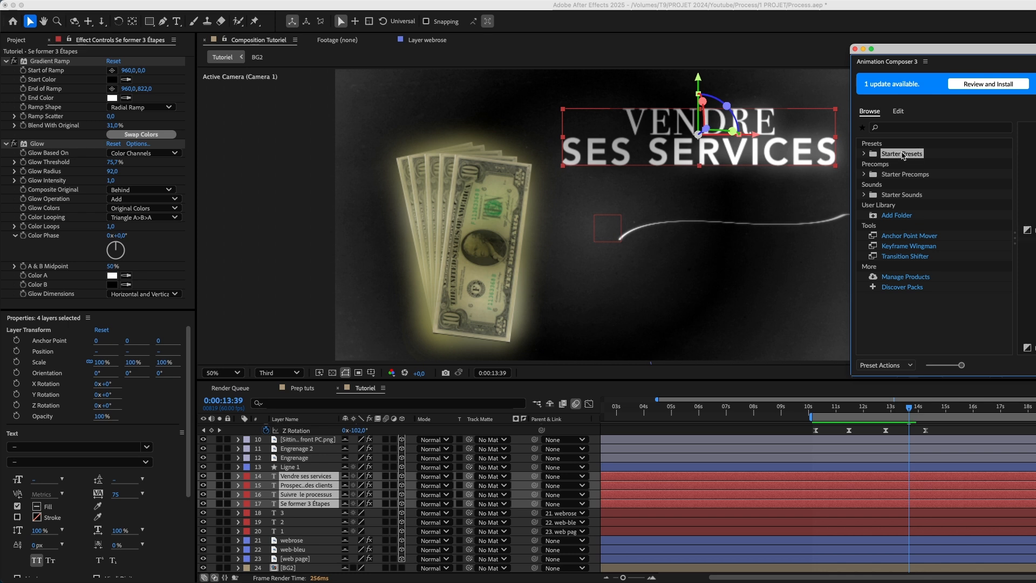
left_click(872, 154)
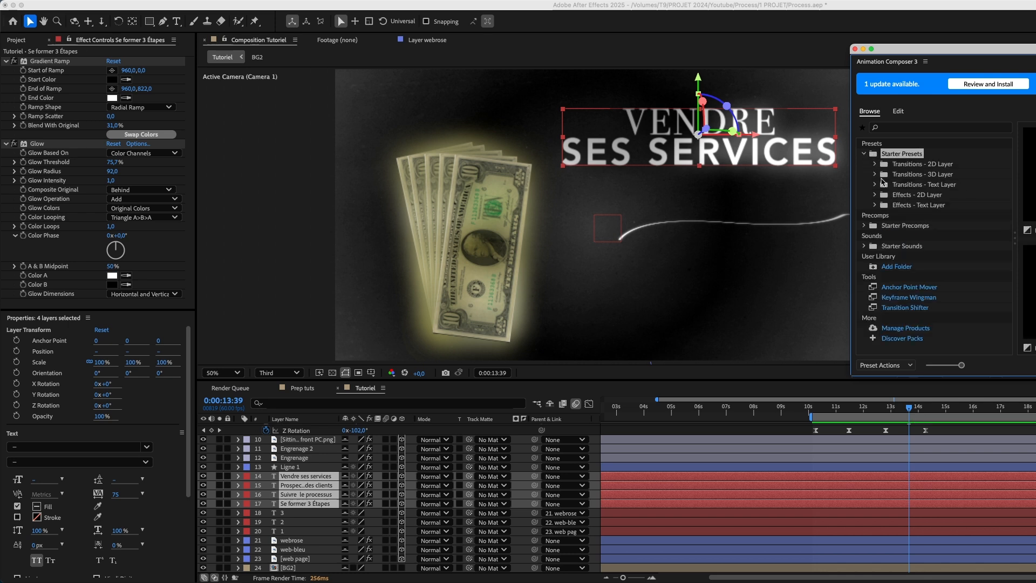
left_click(907, 205)
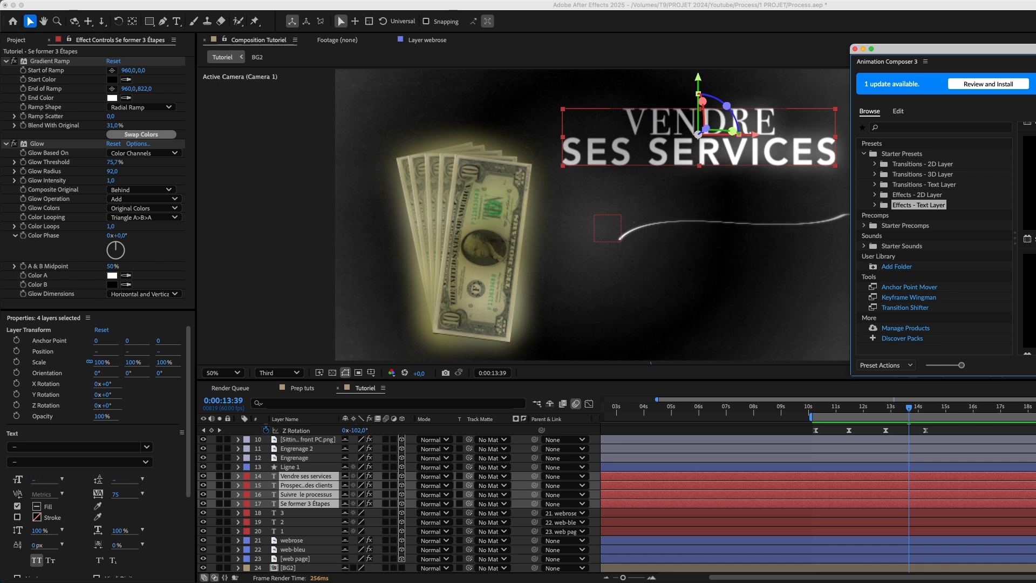
key("Up")
key("Up")
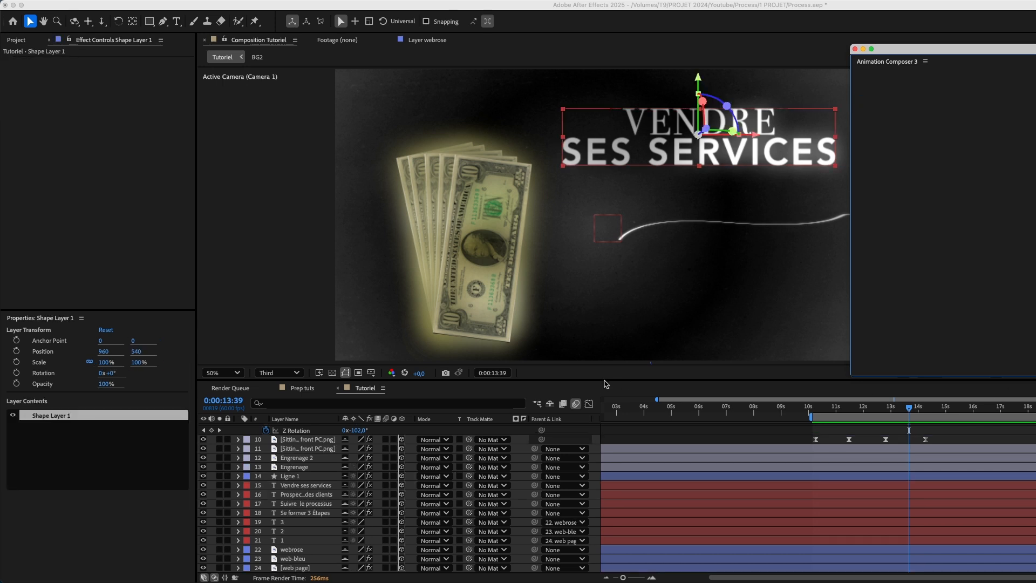
left_click(785, 174)
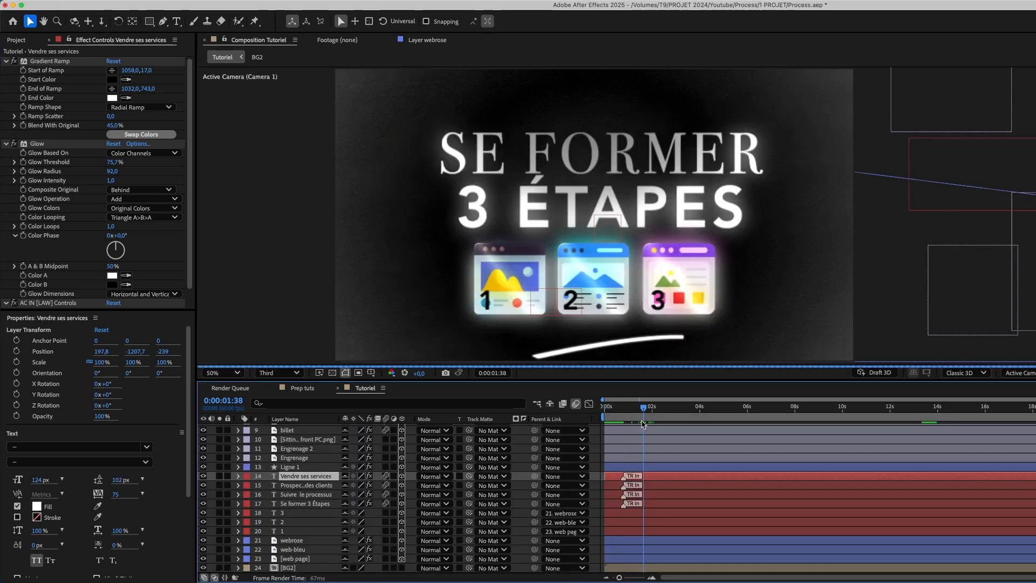
- Shift the title layers so Suivre le processus starts at about 3.2 s and Prospecter des clients at about 6.4 s
left_click_drag(609, 431, 728, 487)
left_click(649, 495)
left_click(654, 477, "shift")
left_click_drag(657, 408, 761, 433)
left_click(666, 487)
left_click(726, 487)
left_click(740, 478, "shift")
left_click_drag(740, 478, 817, 477)
- Shift the Vendre ses services layer to start at about 10.9 s, matching the camera's arrival at the banknotes
left_click_drag(747, 408, 867, 422)
left_click(744, 475)
left_click_drag(870, 478, 977, 485)
scroll(580, 476, "up", 3)
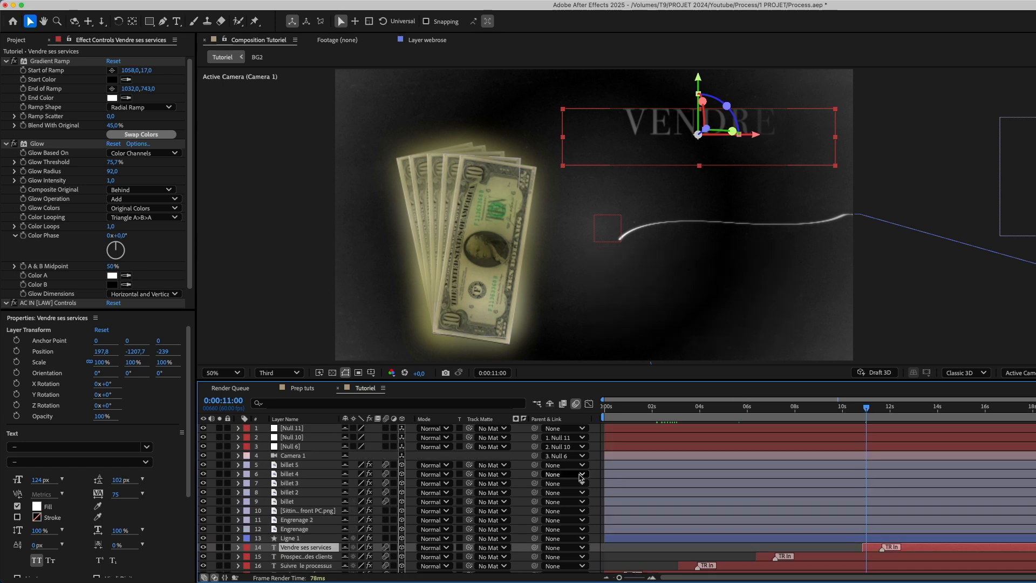
- Add an End keyframe to the Ligne 1 layer at about 4.7 s and set End to 58% at 0:00:07:05
scroll(298, 479, "down", 2)
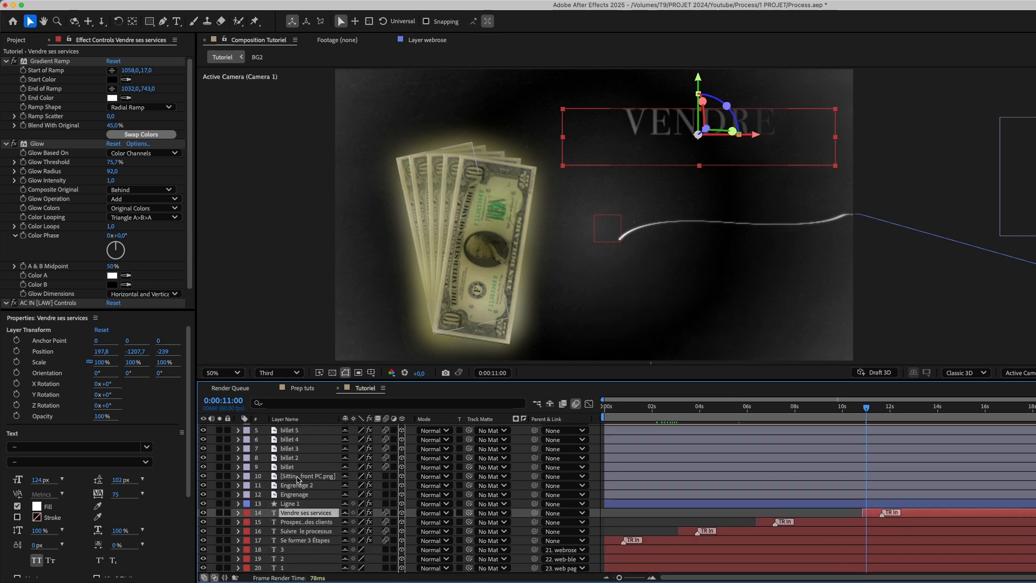
left_click(291, 503)
key("u")
left_click(717, 422)
left_click_drag(717, 422, 758, 417)
left_click(211, 513)
key("space")
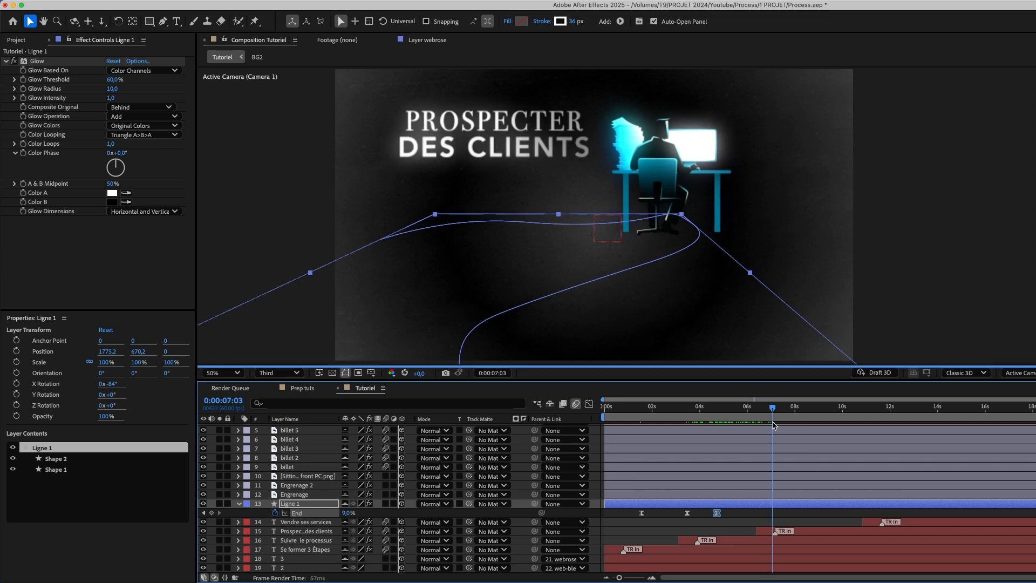
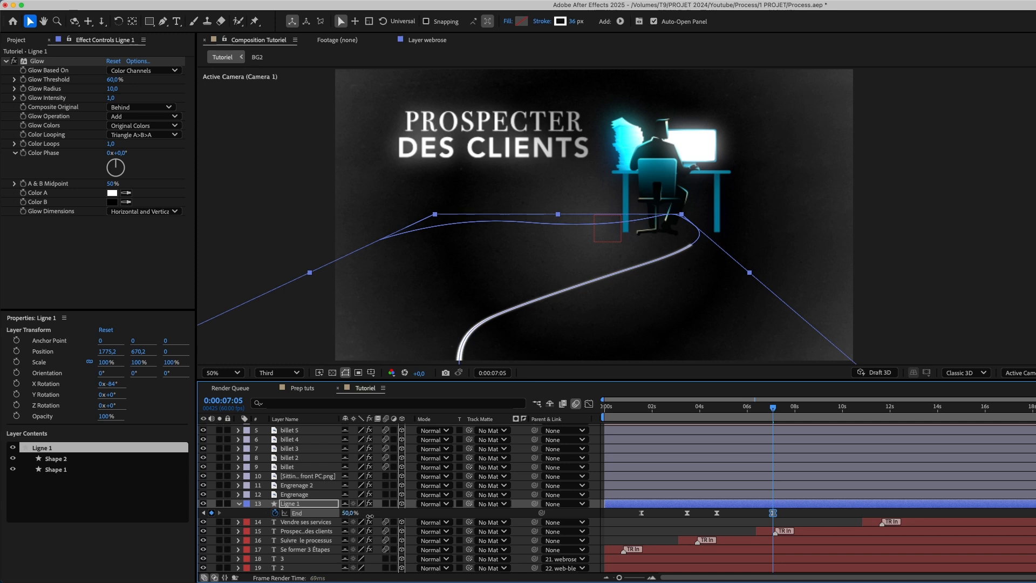
left_click(787, 519)
- Add a holding End keyframe to Ligne 1 at 0:00:08:37 and set End to 100% at 0:00:10:40
key("space")
left_click_drag(816, 431, 810, 432)
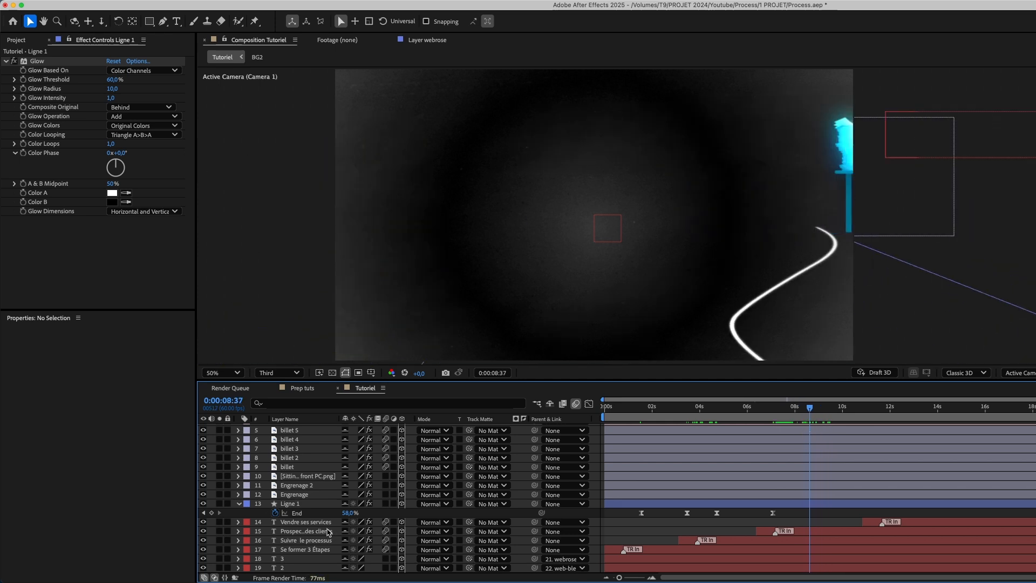
left_click(212, 512)
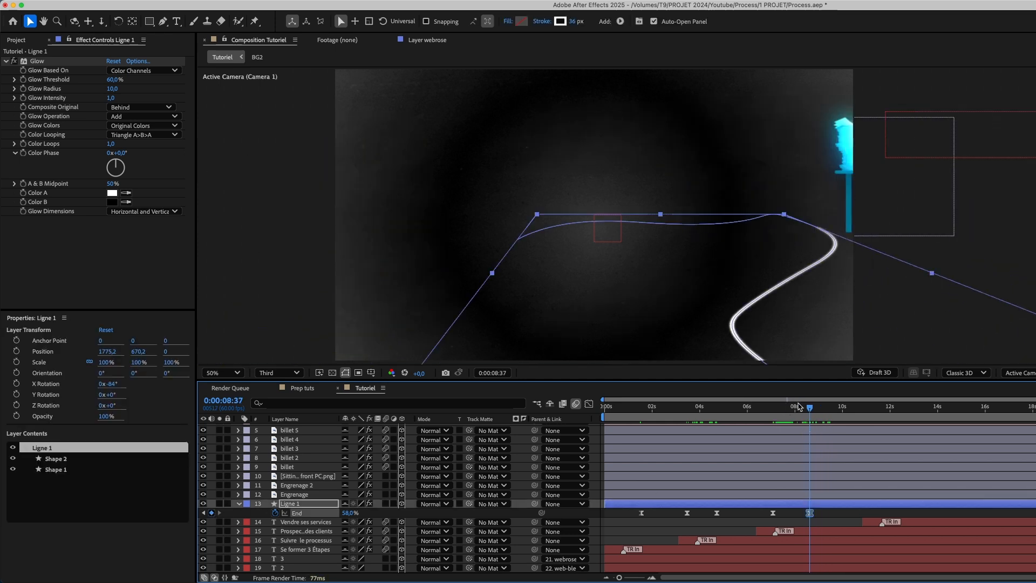
key("space")
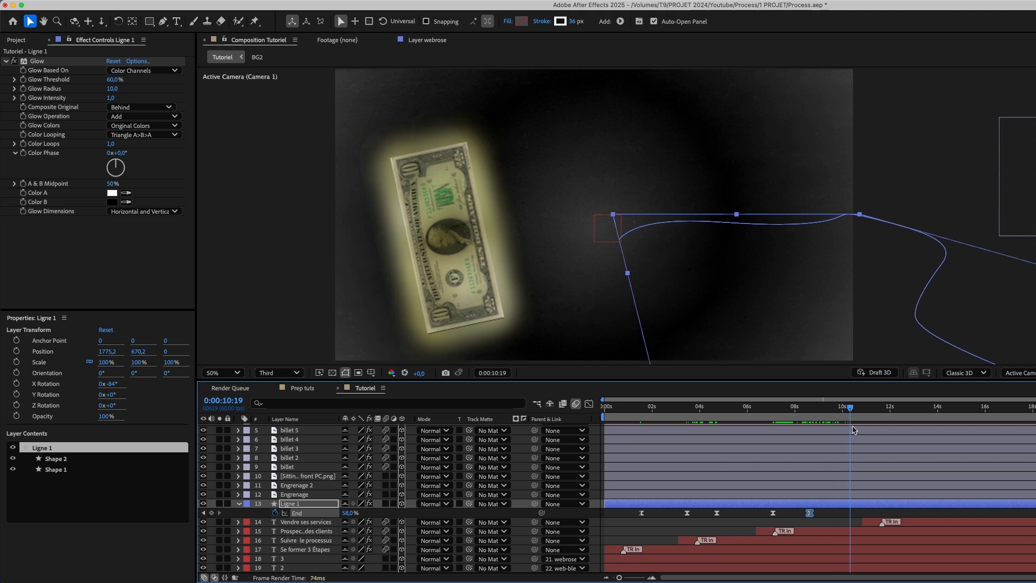
left_click_drag(360, 513, 669, 500)
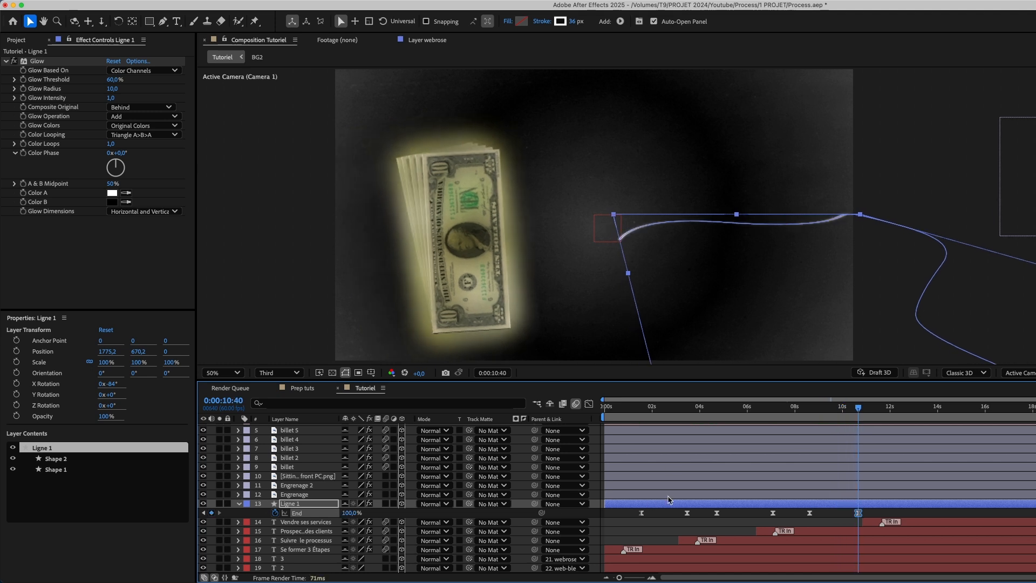
- Preview the animation from the beginning to check the line drawing against the camera movement
left_click(602, 408)
key("space")
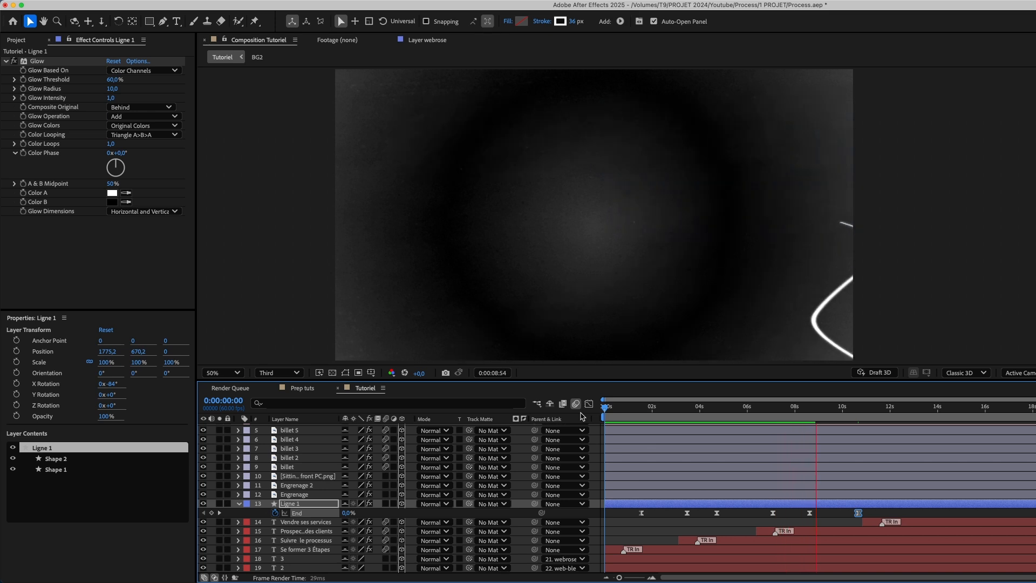
key("space")
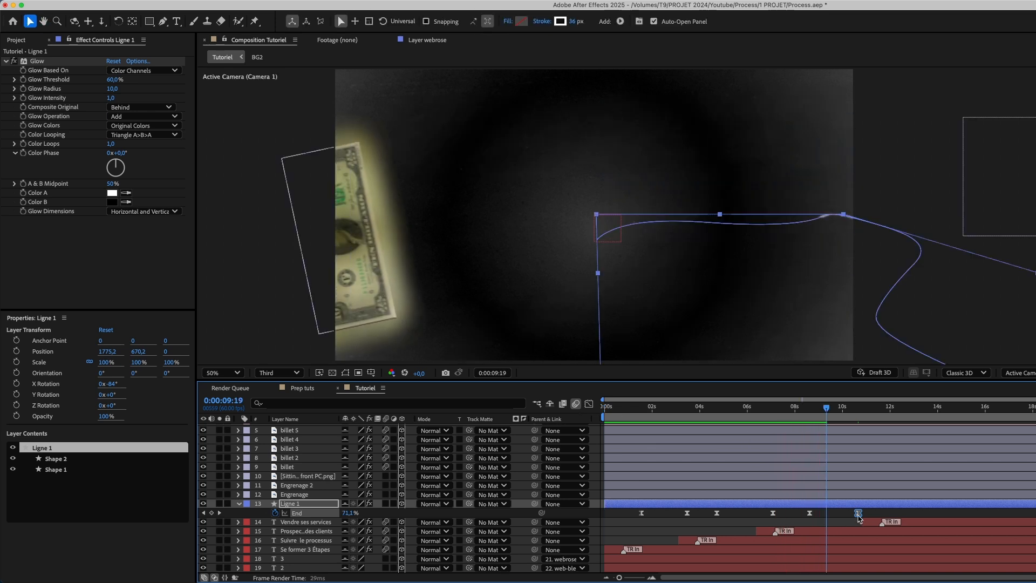
- Move Ligne 1's last End keyframe earlier to about 9.9 s and start a preview of the new timing
left_click_drag(854, 515, 840, 516)
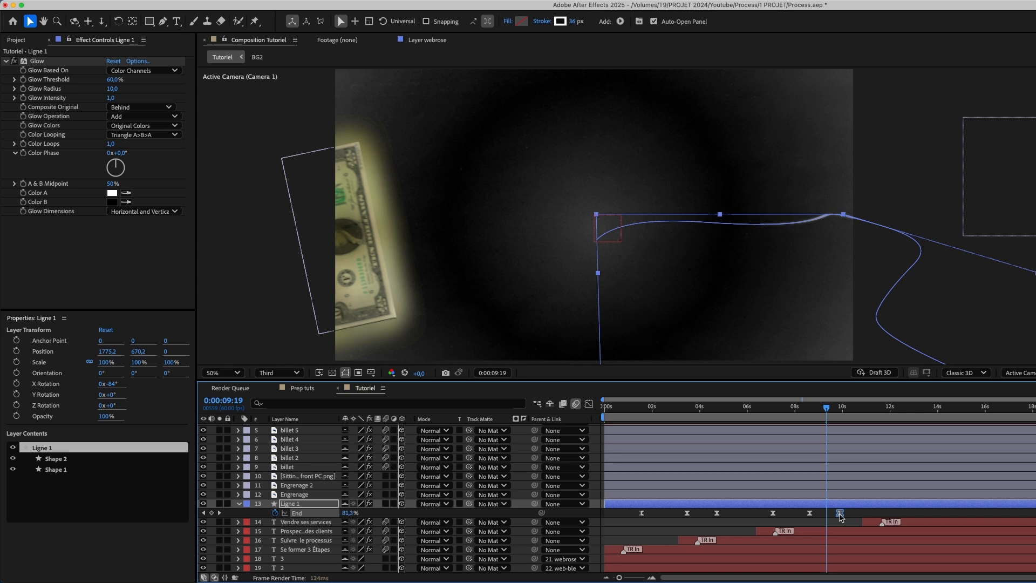
left_click(806, 407)
key("space")
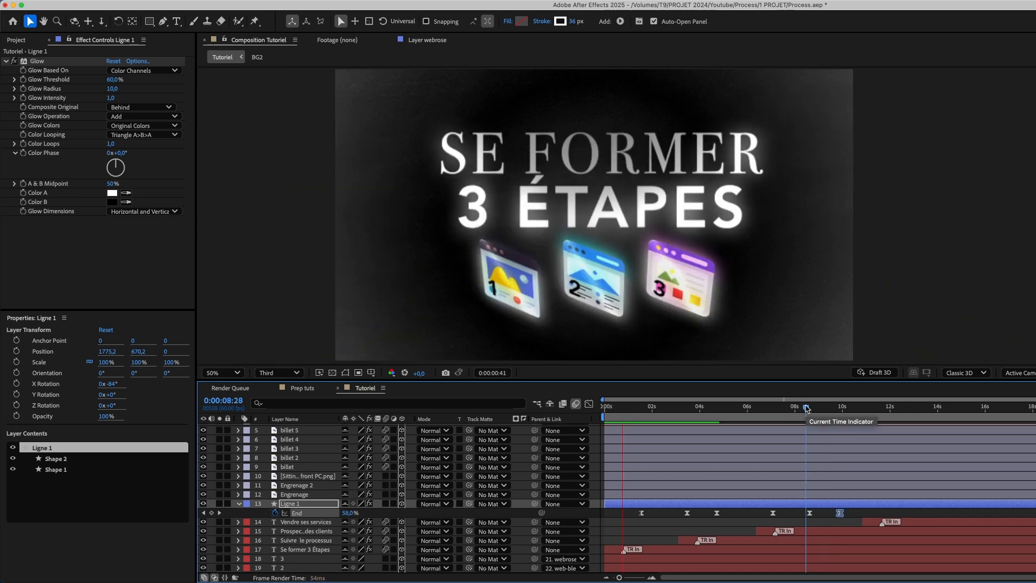
key("space")
- Move the work area's start to about 7.6 s and preview the line's final stretch with the banknotes and title
left_click_drag(803, 406, 804, 406)
left_click_drag(610, 414, 774, 412)
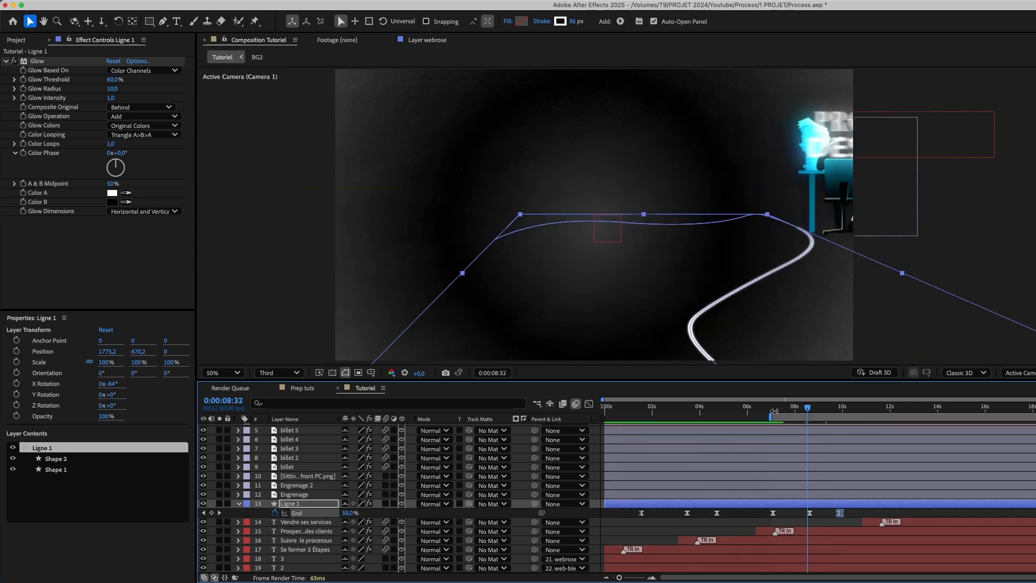
key("space")
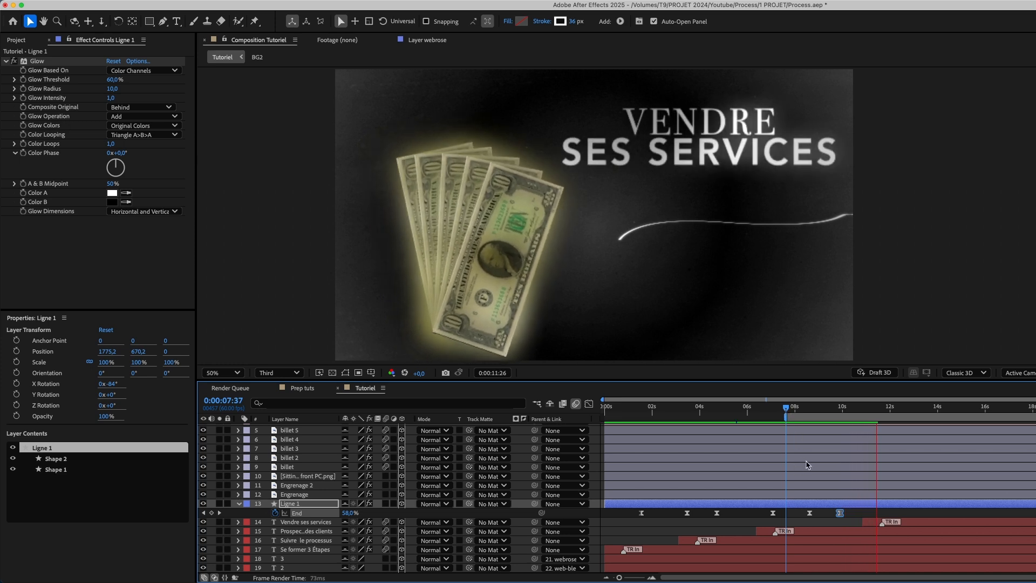
scroll(863, 493, "up", 3)
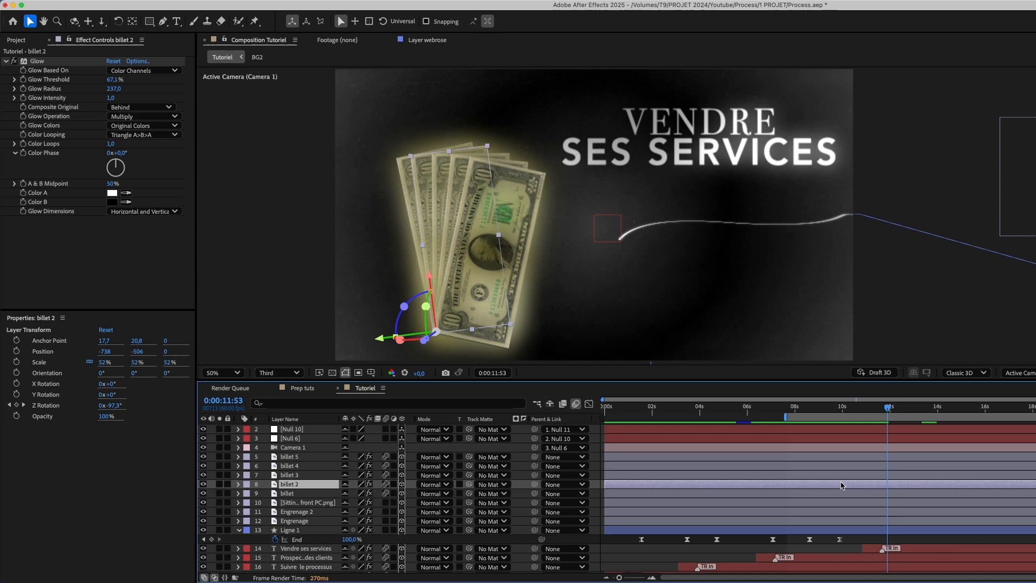
- Move all Z Rotation keyframes of the five billet layers about 2.4 s earlier so the last ones fall at about 0:00:11:53
left_click(841, 493)
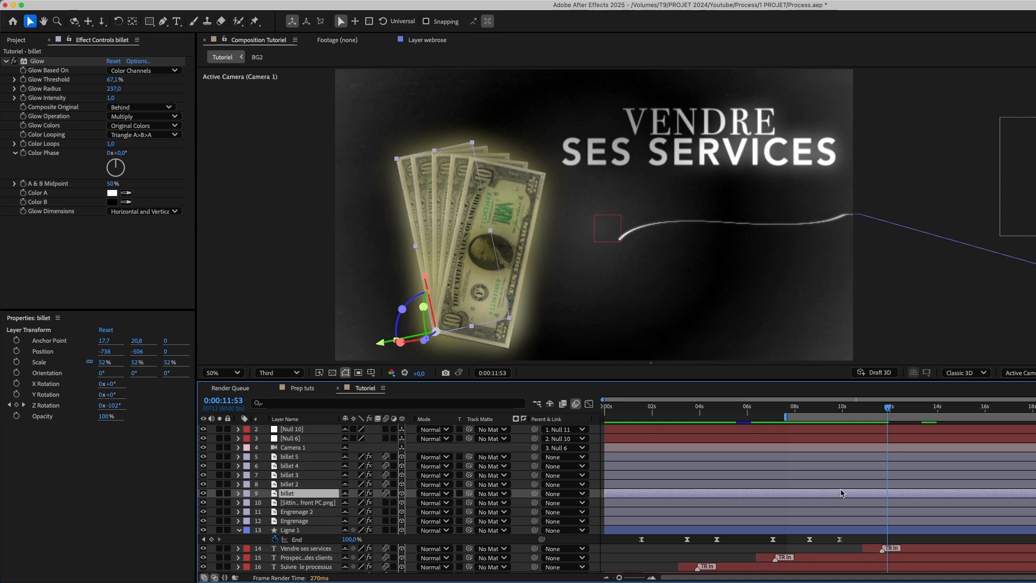
left_click(835, 458, "shift")
key("u")
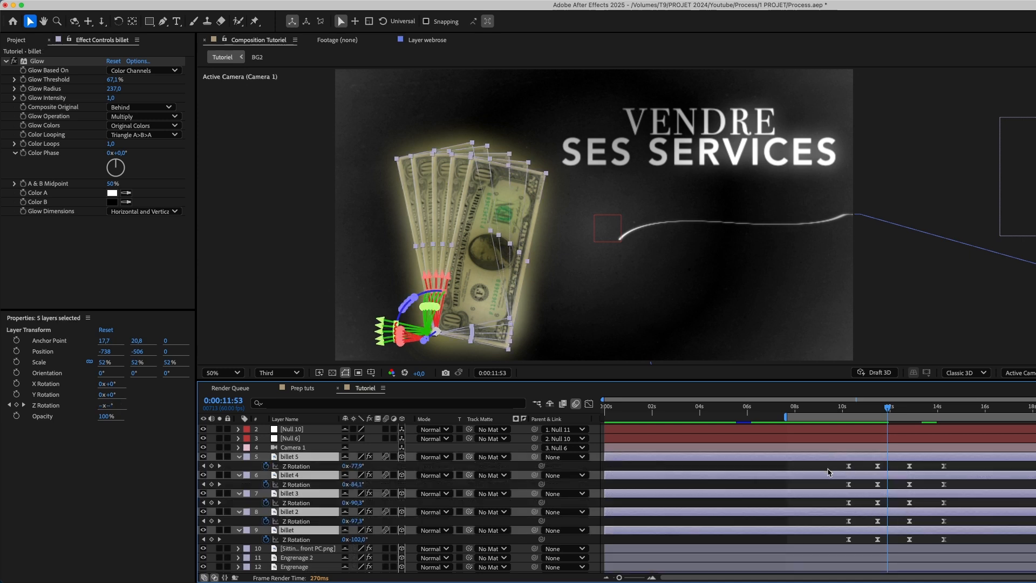
left_click_drag(835, 466, 887, 542)
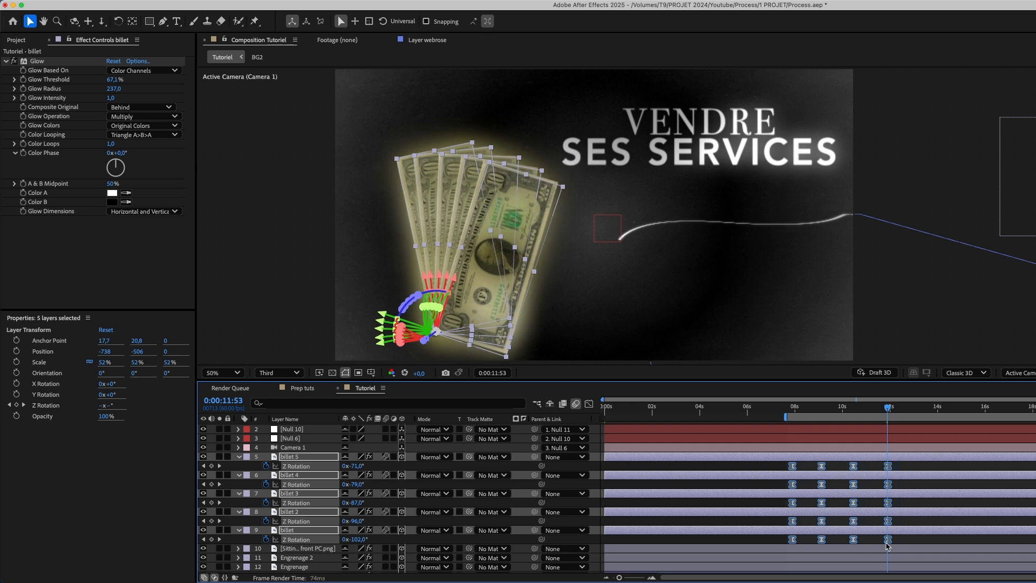
left_click(838, 541)
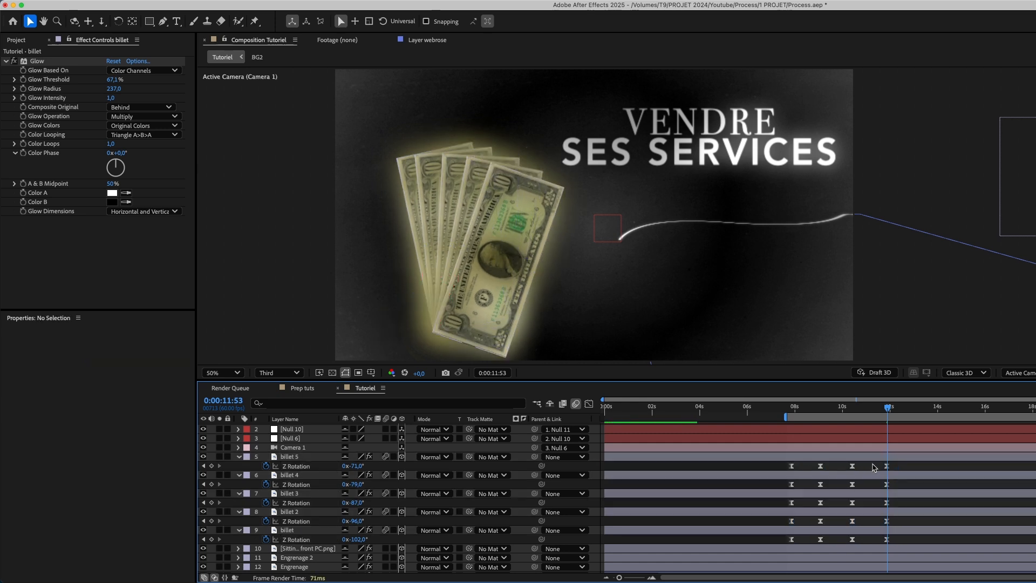
- Copy the banknotes' third Z Rotation keyframes to 0:00:13:11 and their fourth ones to about 14.6 s to extend the fanning
left_click_drag(844, 466, 859, 543)
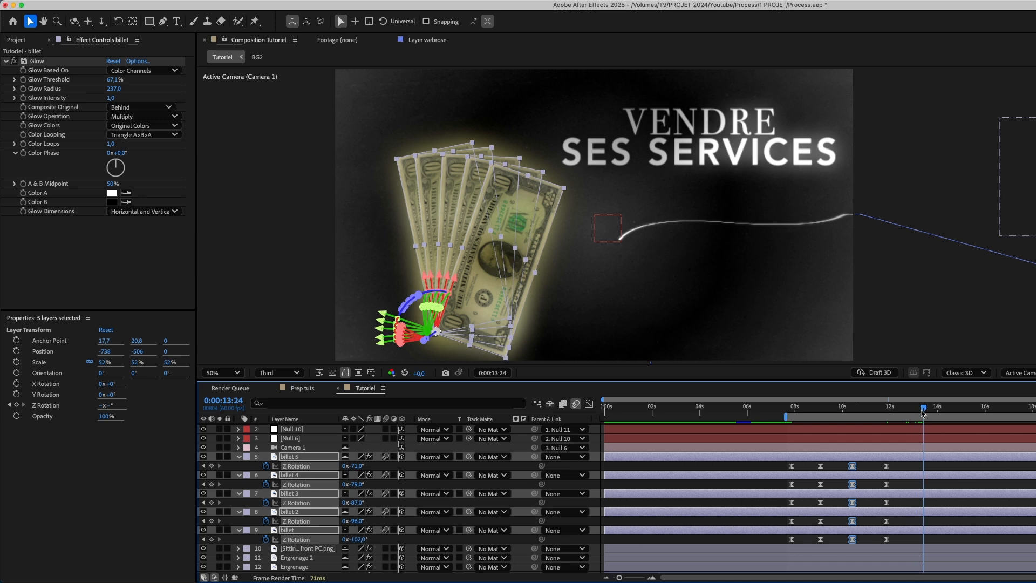
key("super+v")
left_click_drag(876, 465, 889, 545)
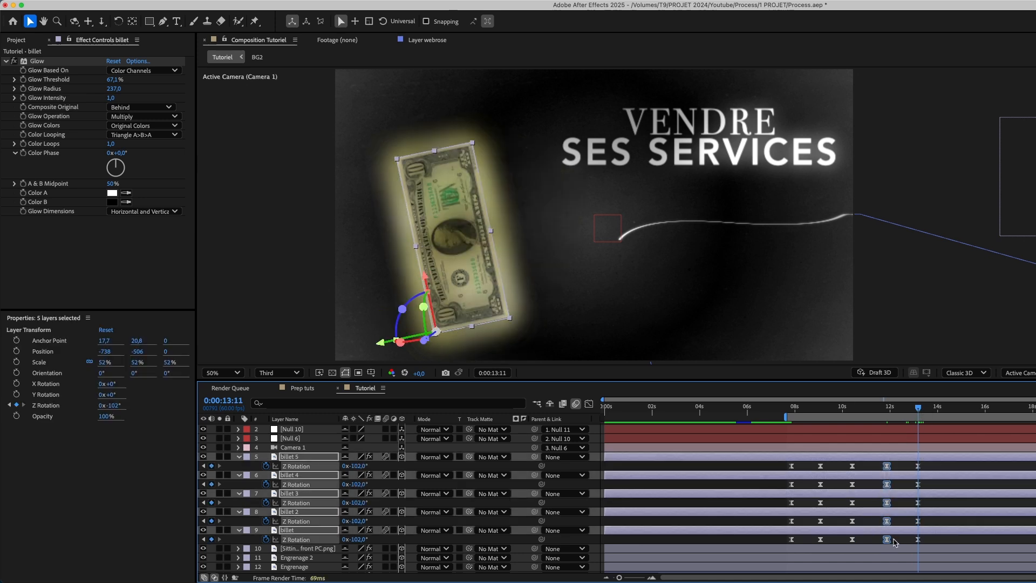
key("super+v")
left_click_drag(952, 413, 767, 423)
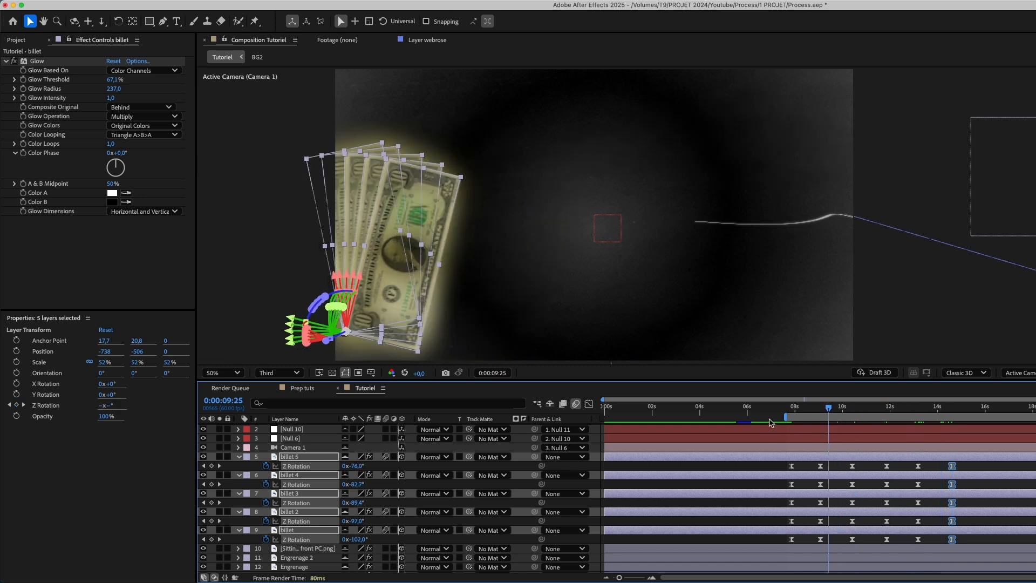
- Go to 0:00:08:06 and collapse the revealed keyframe properties of all layers
left_click(796, 408)
key("super+a")
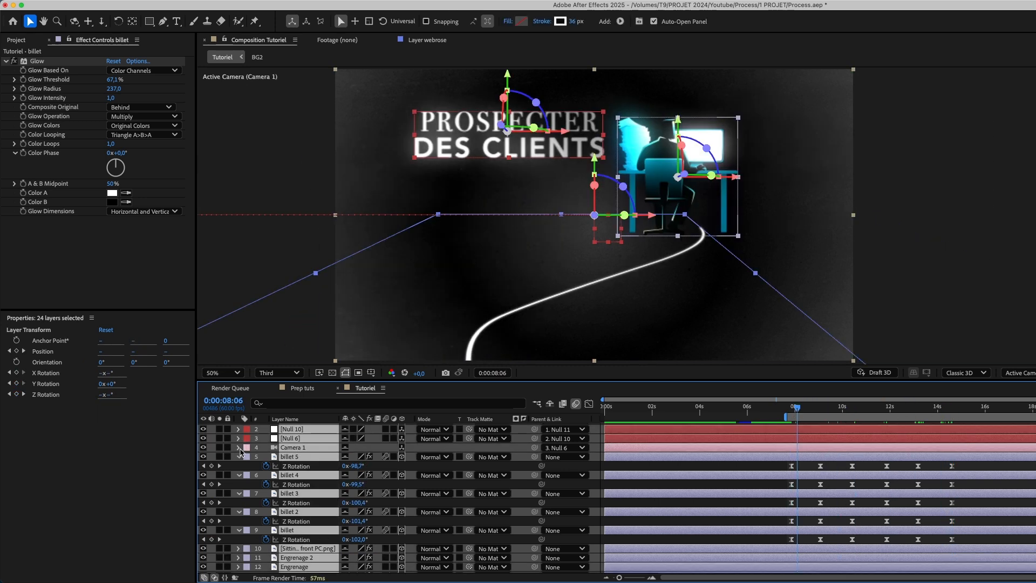
key("u")
left_click(176, 479)
- Apply Add Grain to a top adjustment layer: Kodak Vision 250D preset, Final Output mode, intensity 0.7, size 0.5, softness and aspect ratio 0.8
left_click(647, 561)
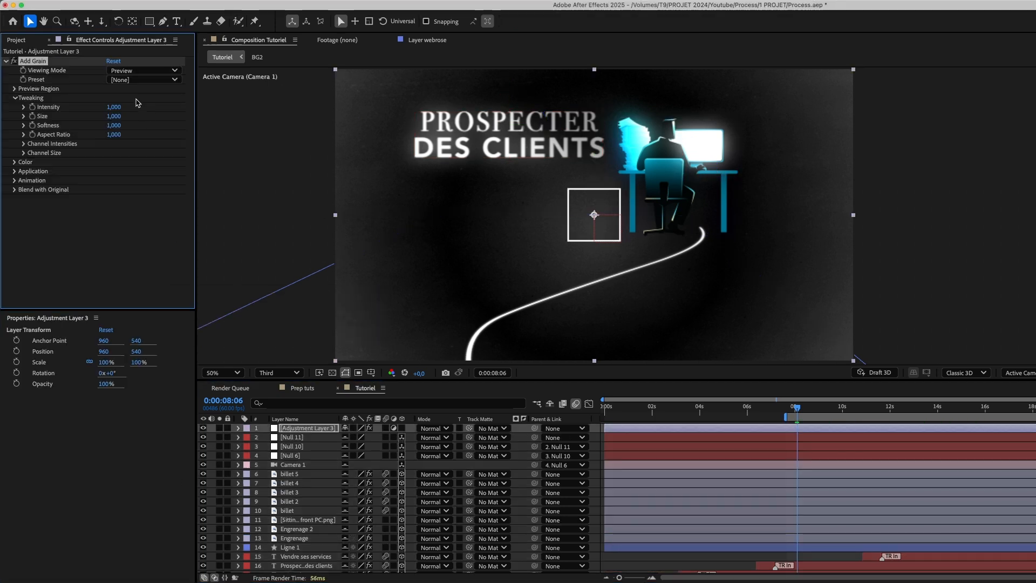
left_click(141, 79)
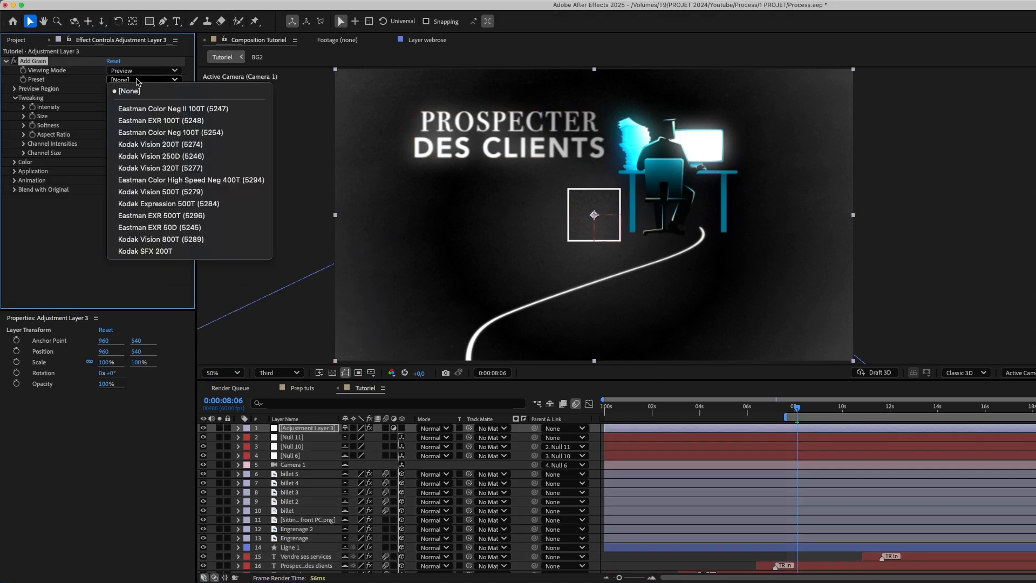
left_click(154, 144)
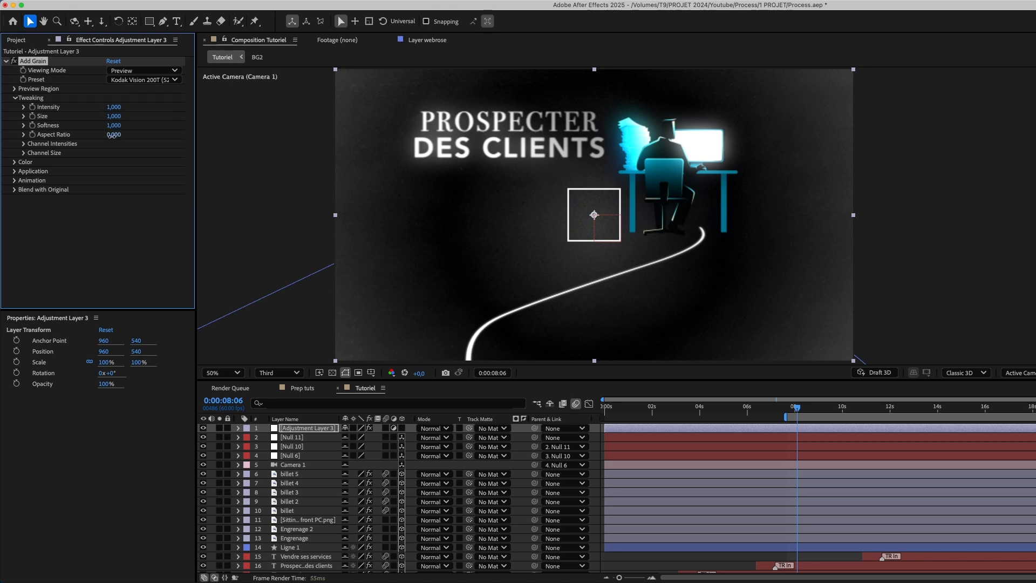
left_click(127, 74)
left_click(132, 103)
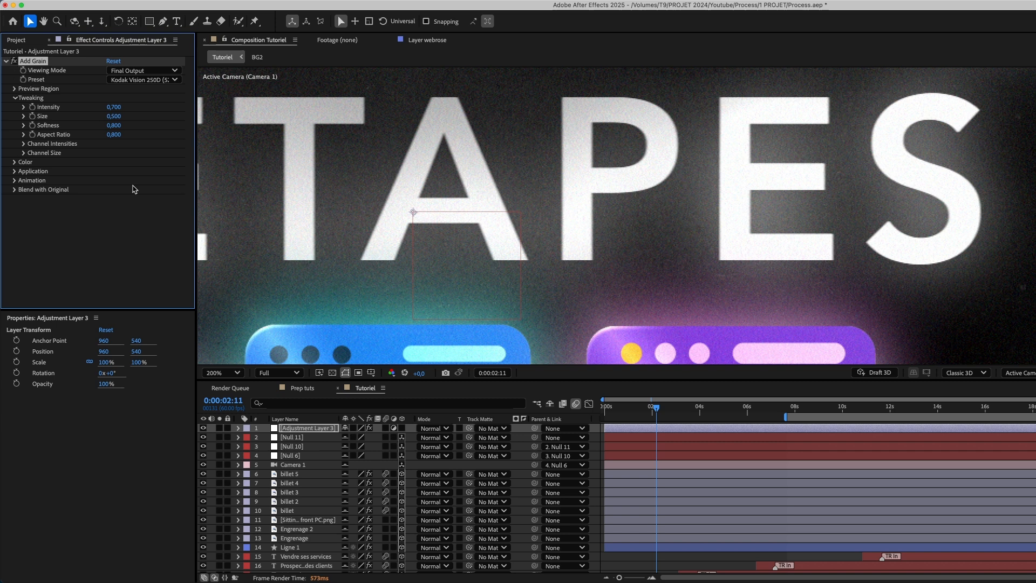
- Inspect the grain up close on the cogwheels title and across the frames up to the desk scene at 0:00:08:14
left_click(699, 412)
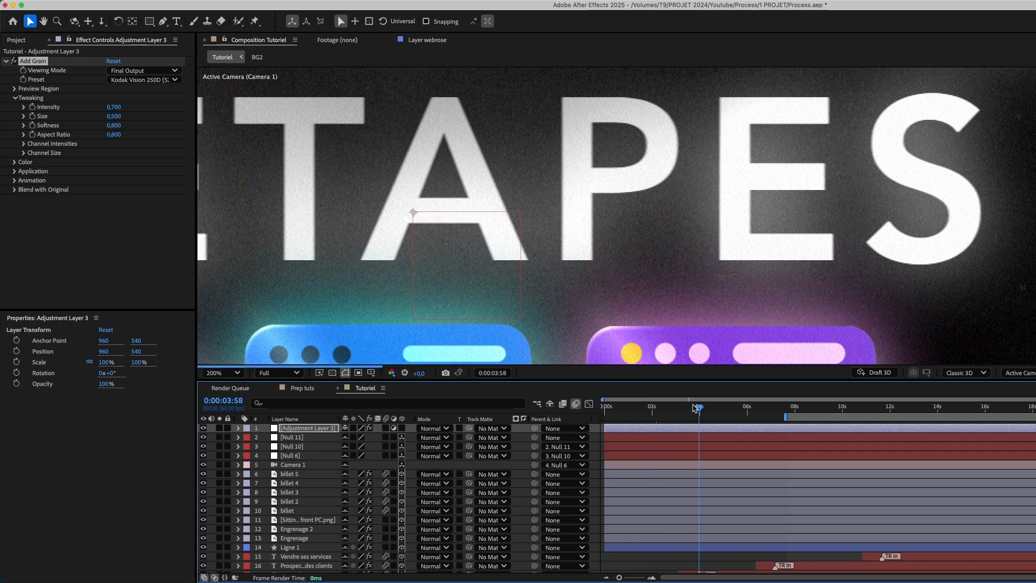
scroll(616, 312, "down", 1)
scroll(617, 329, "up", 1)
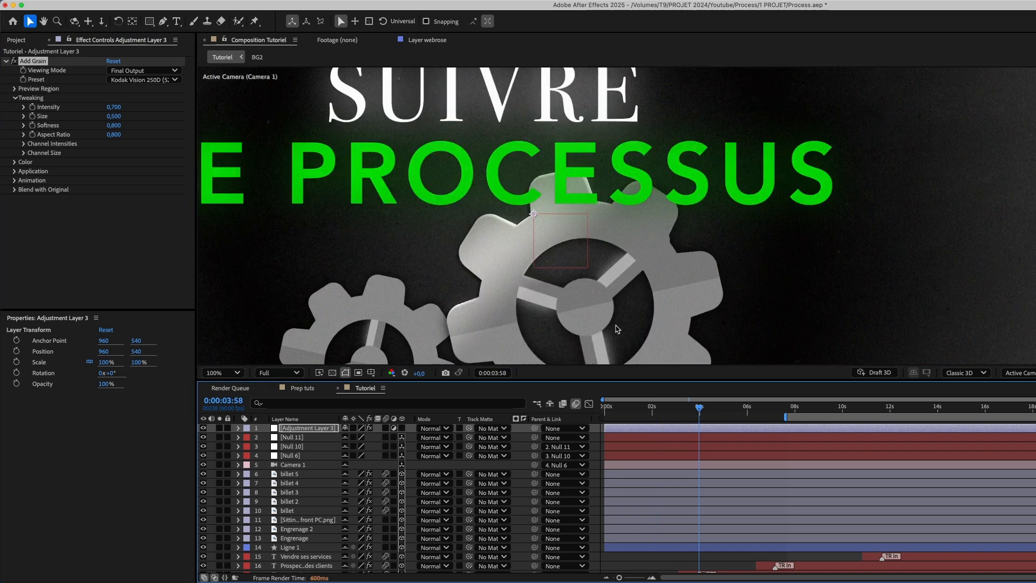
left_click_drag(707, 410, 748, 410)
scroll(643, 265, "down", 1)
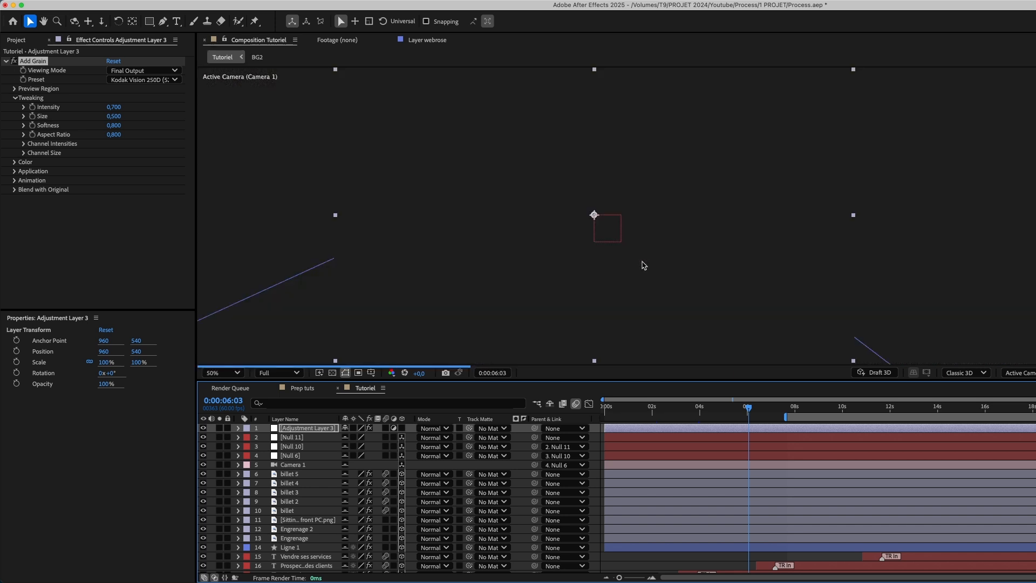
left_click_drag(770, 412, 800, 411)
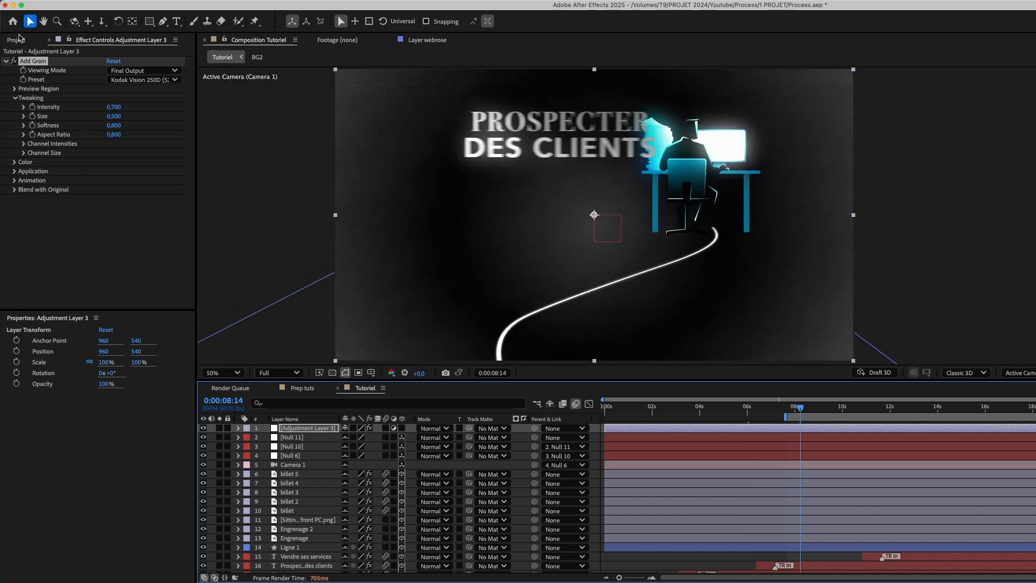
- Add Particules.mp4 from the project assets as the topmost layer of Tutoriel and set its blending mode to Soft Light
left_click(17, 39)
left_click_drag(56, 233, 310, 428)
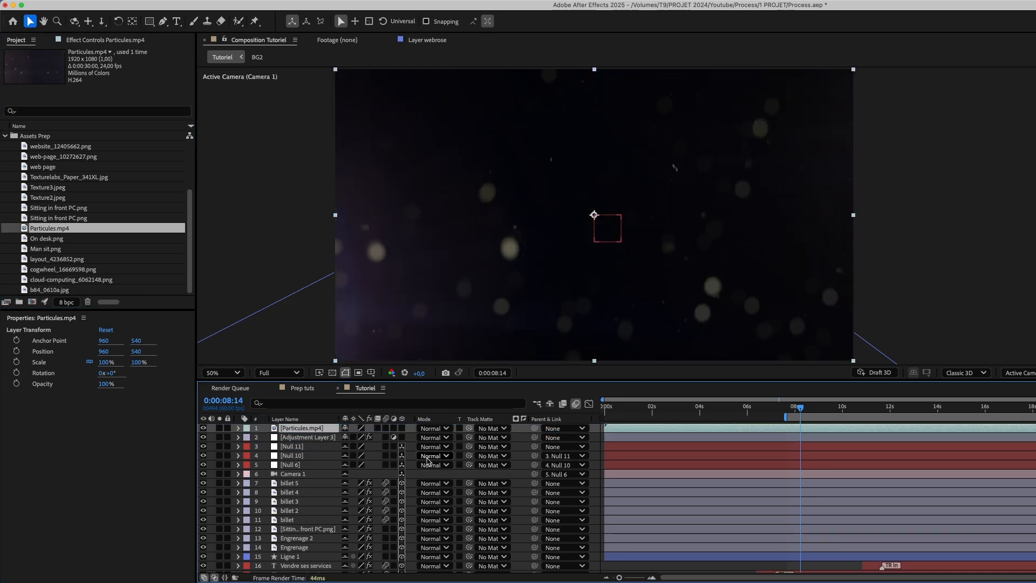
left_click_drag(637, 412, 660, 413)
key("space")
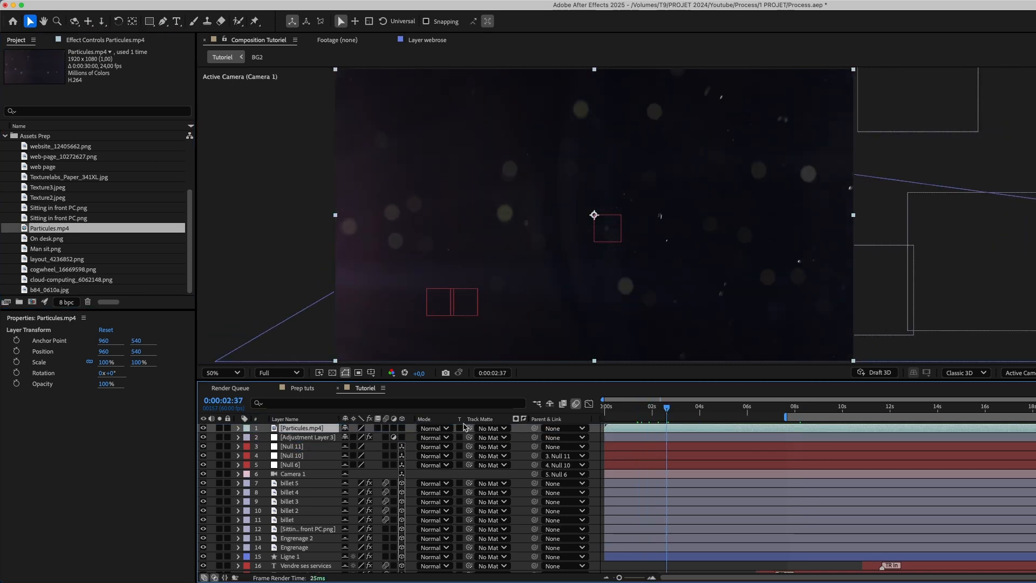
left_click(433, 429)
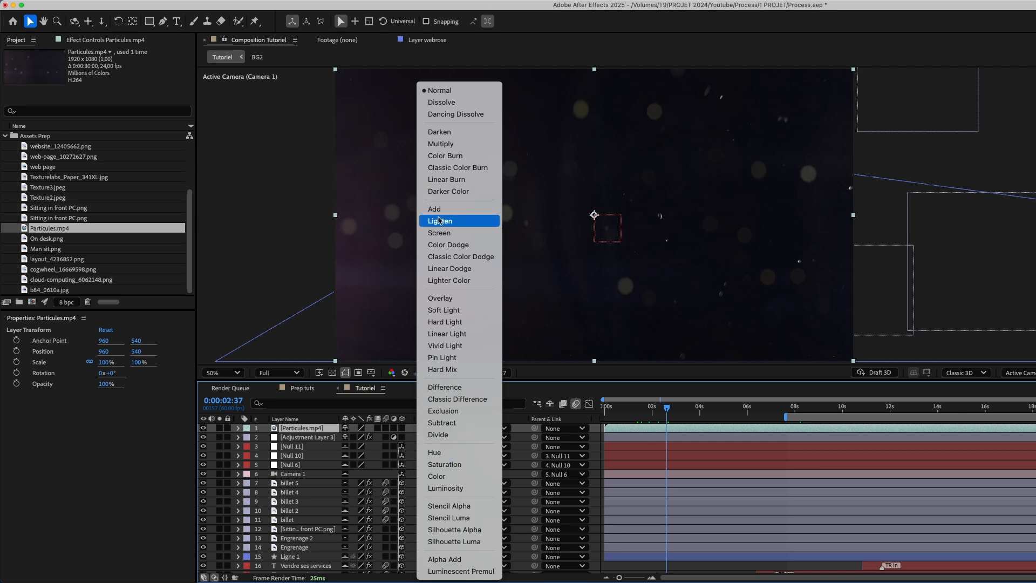
left_click(465, 313)
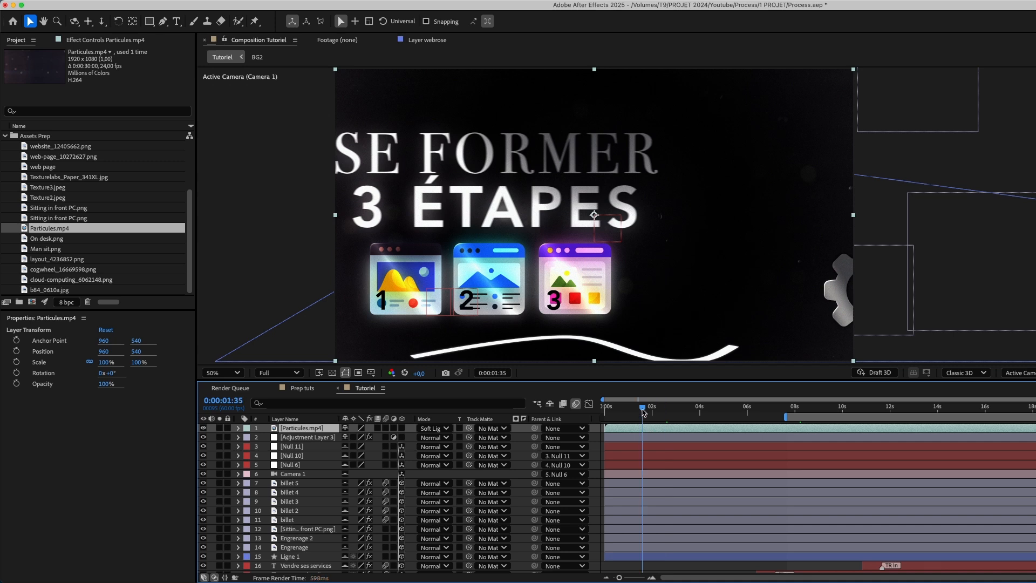
- Compare the particles layer at 0% opacity in the opening scene and set its opacity to 30%
left_click_drag(643, 412, 635, 411)
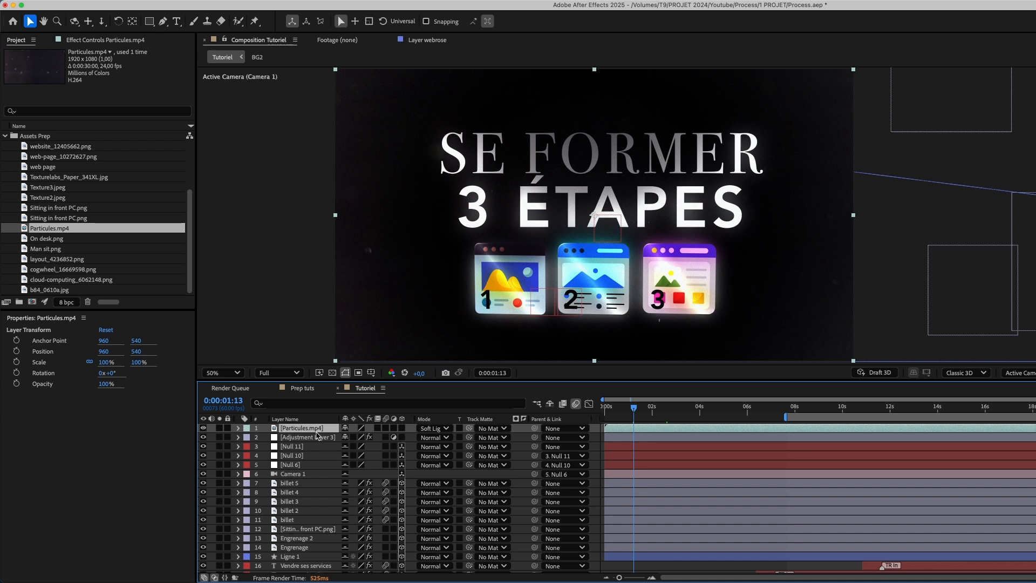
key("t")
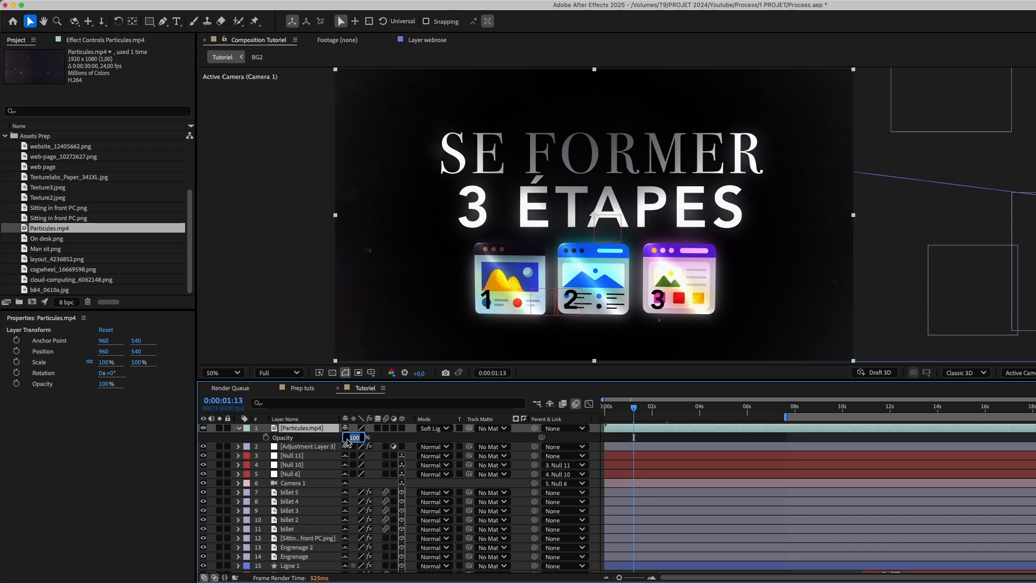
key("Return")
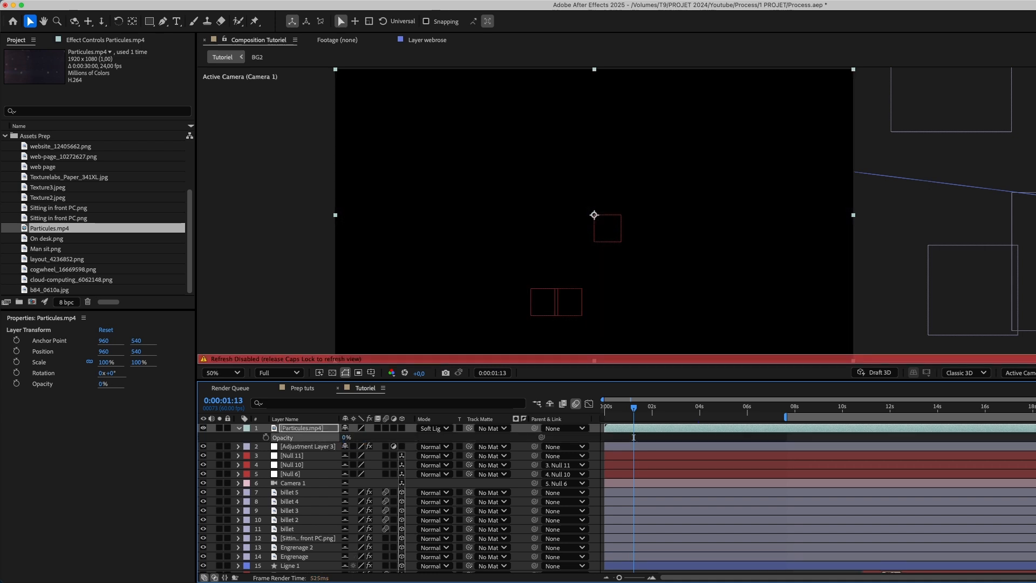
key("Caps_Lock")
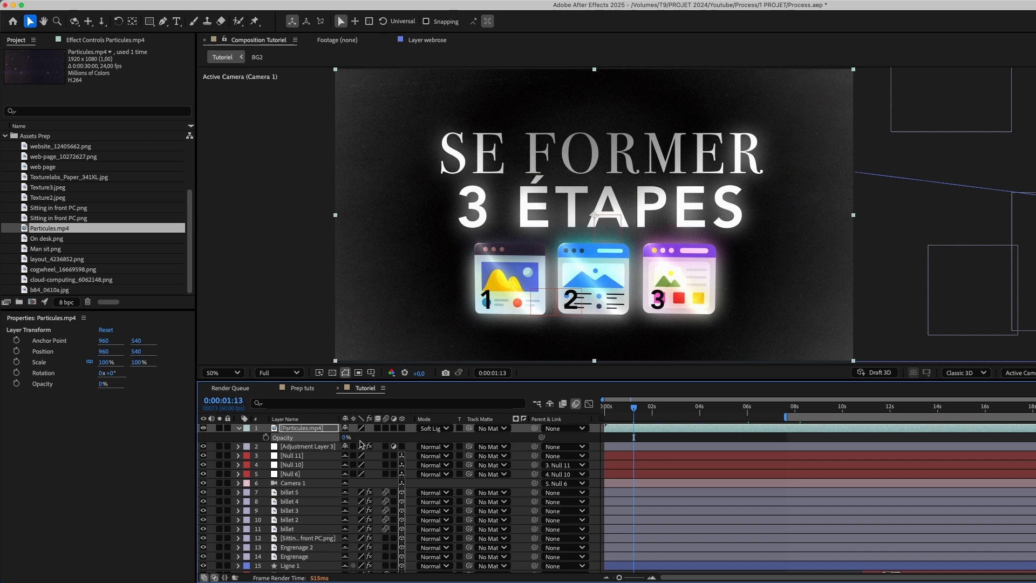
left_click(347, 437)
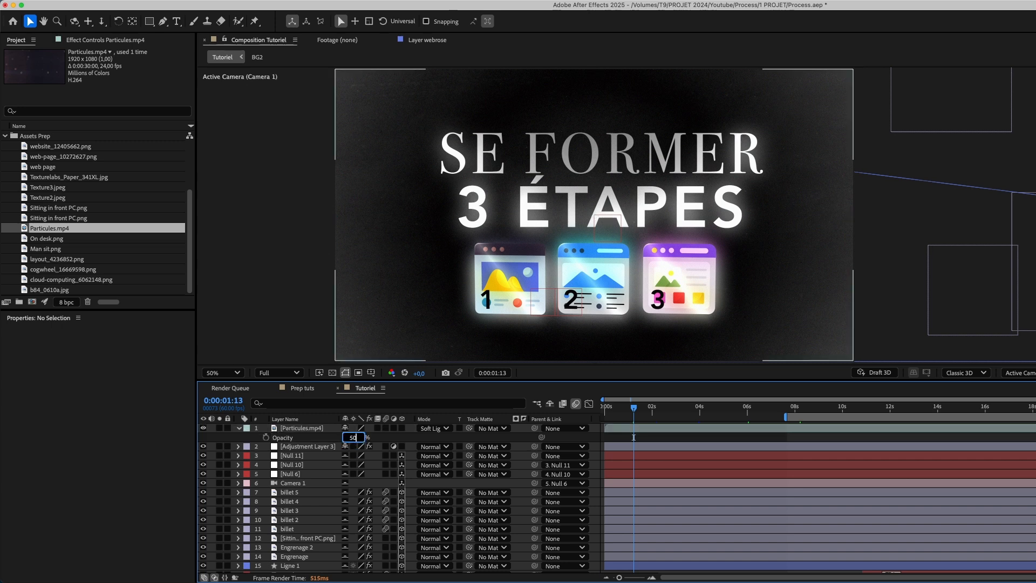
key("Return")
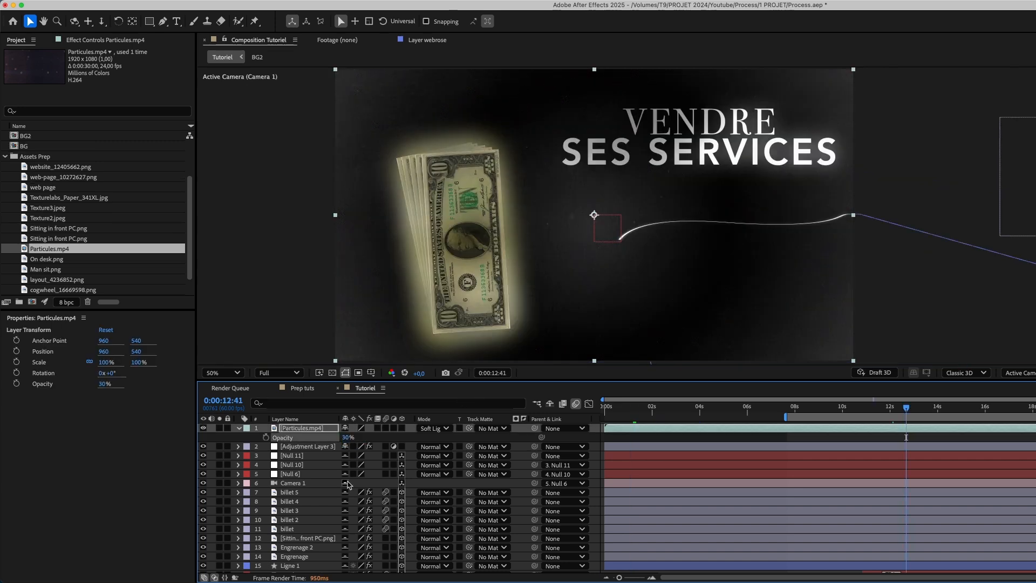
- Add a second Glow effect to Ligne 1 with a radius of 316 and a threshold of 31%, and preview it
scroll(320, 495, "down", 2)
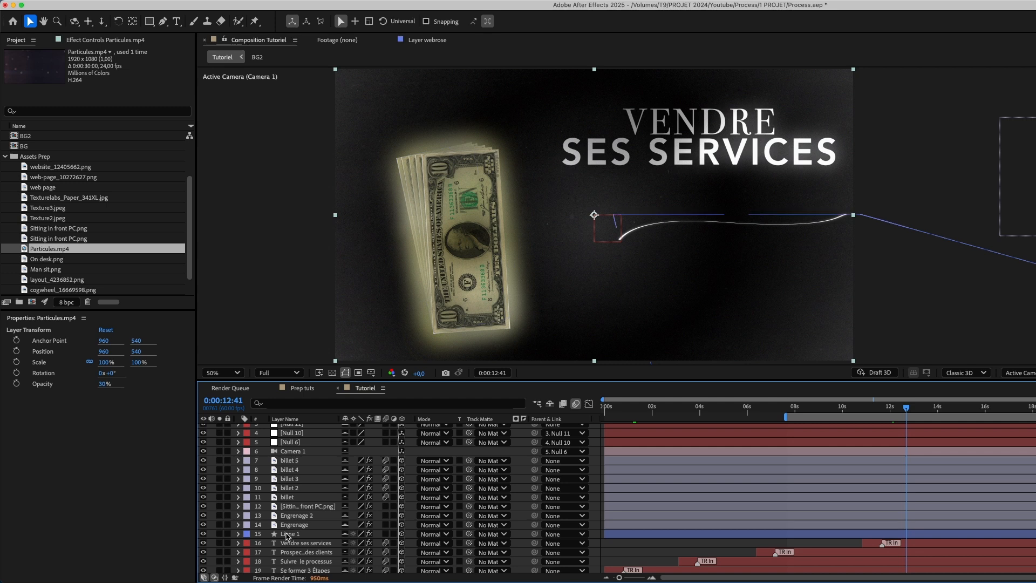
left_click(288, 534)
key("ctrl+space")
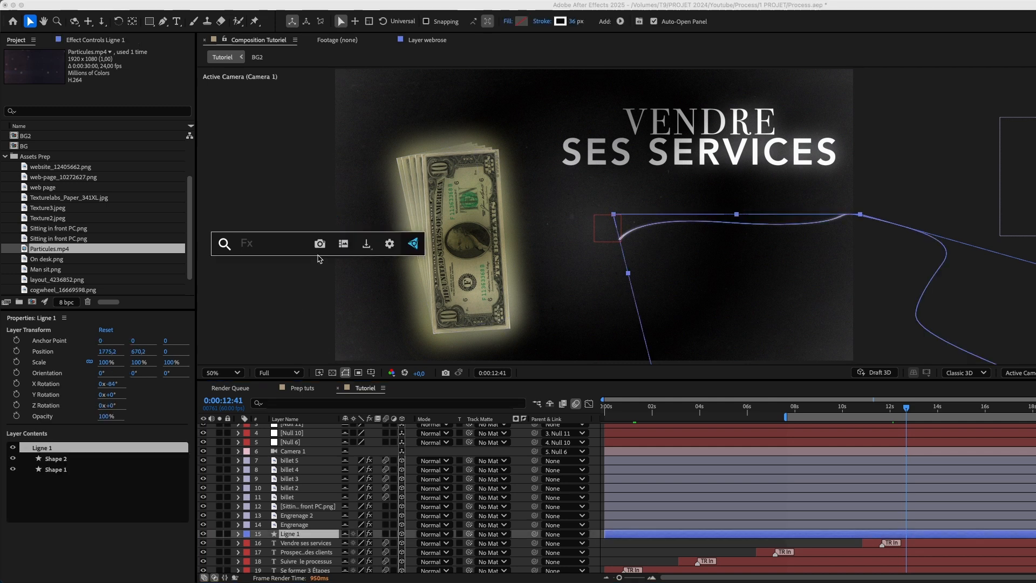
type("glow")
left_click(302, 275)
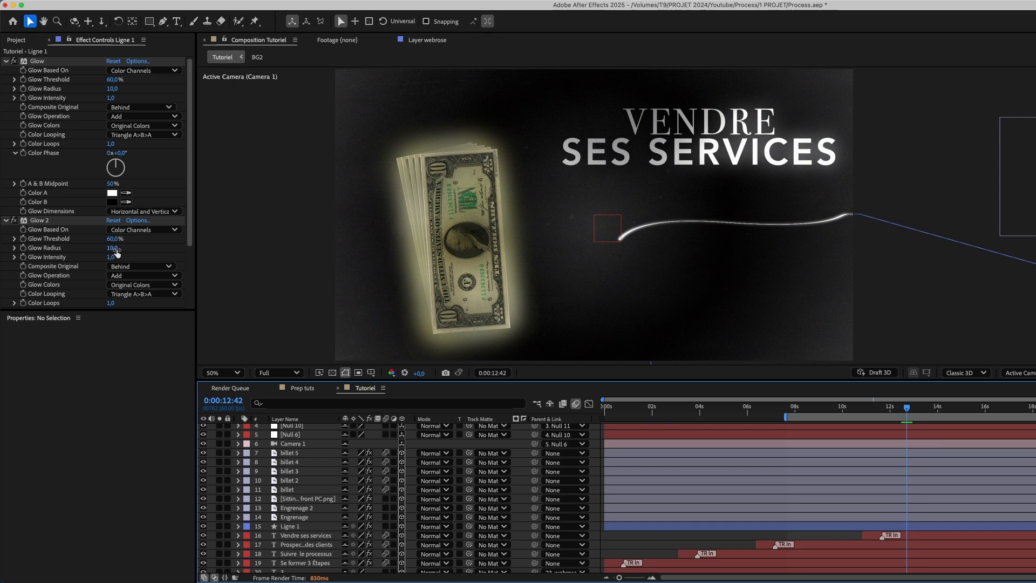
left_click_drag(112, 248, 215, 250)
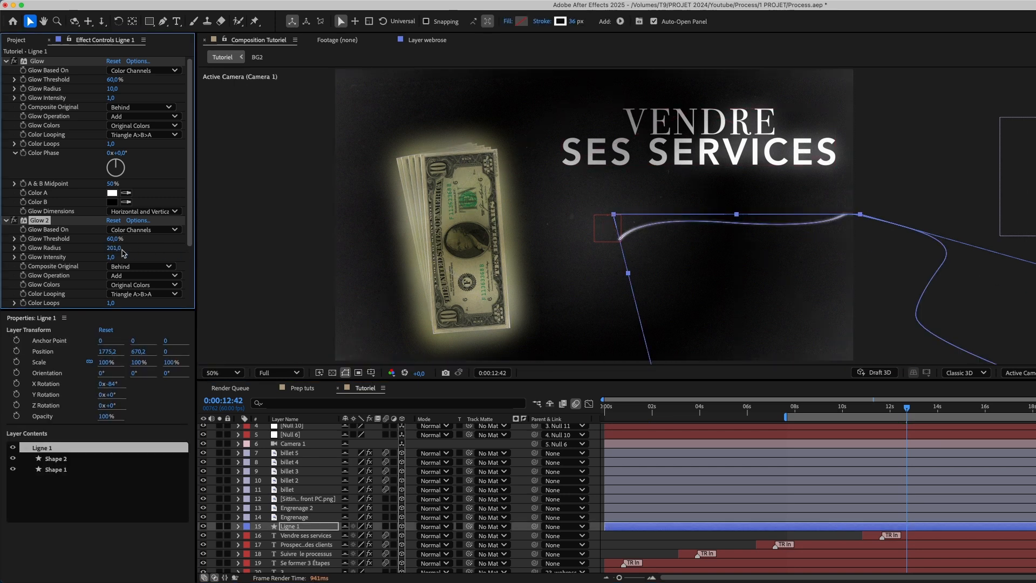
left_click_drag(114, 251, 169, 250)
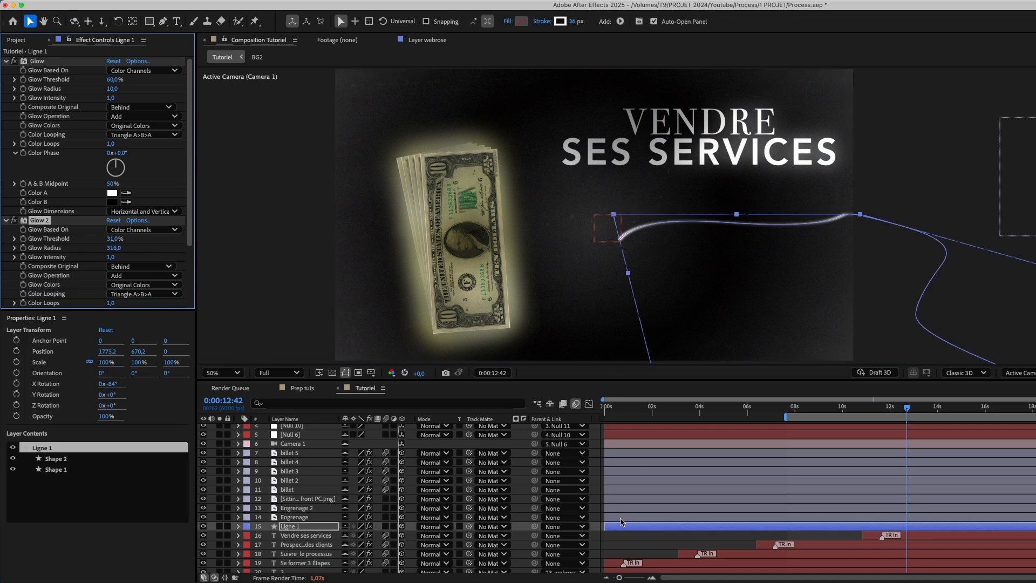
left_click(623, 278)
key("space")
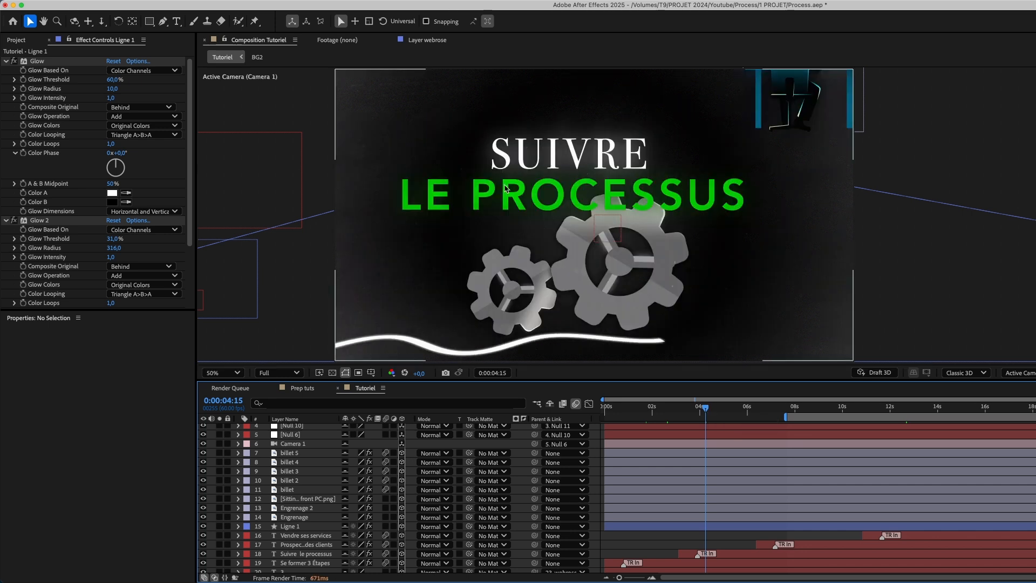
- Set the Suivre le processus title's Glow threshold to 36.1% and its radius to 148
left_click(307, 545)
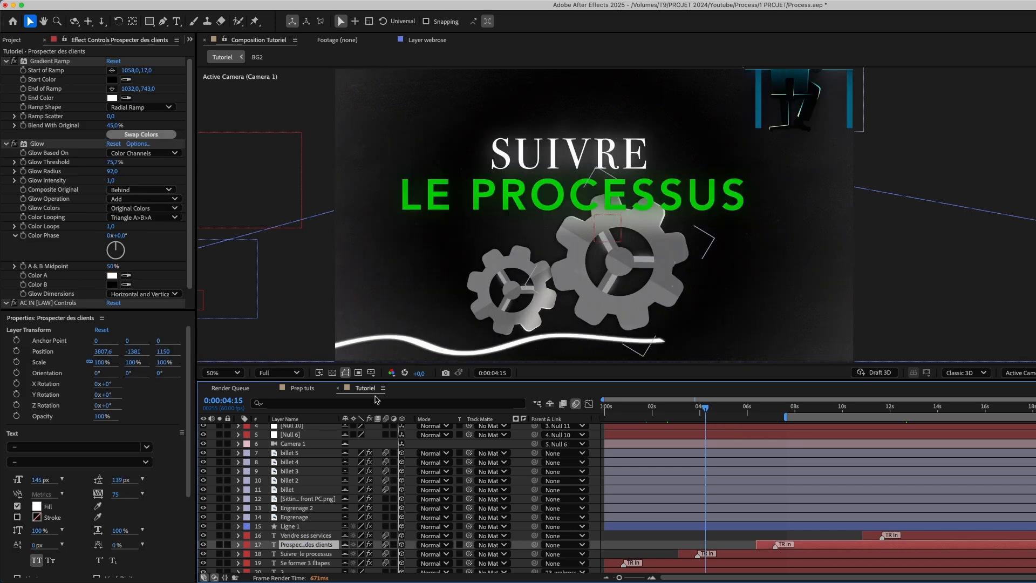
double_click(492, 194)
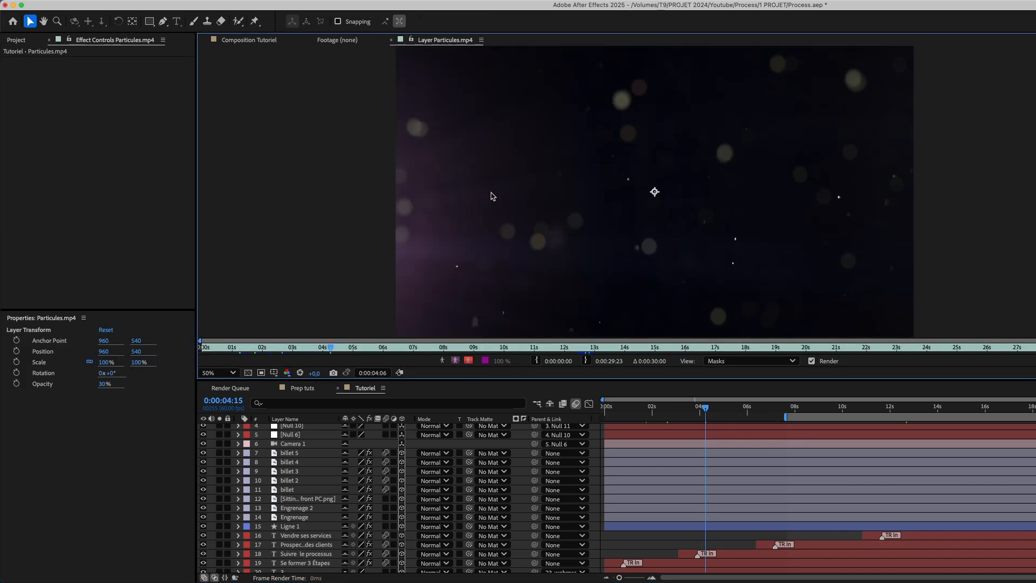
left_click(283, 41)
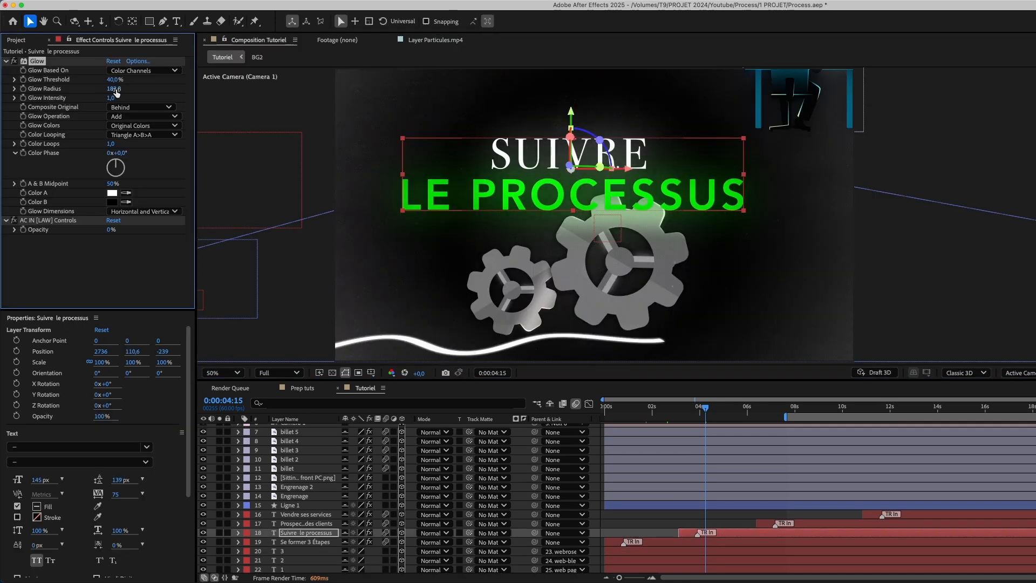
left_click_drag(116, 93, 103, 79)
left_click(132, 108)
left_click(132, 108)
- Try Soft Light and Luminosity as the title's glow operation and On Top as its original compositing, undoing each trial
left_click(136, 117)
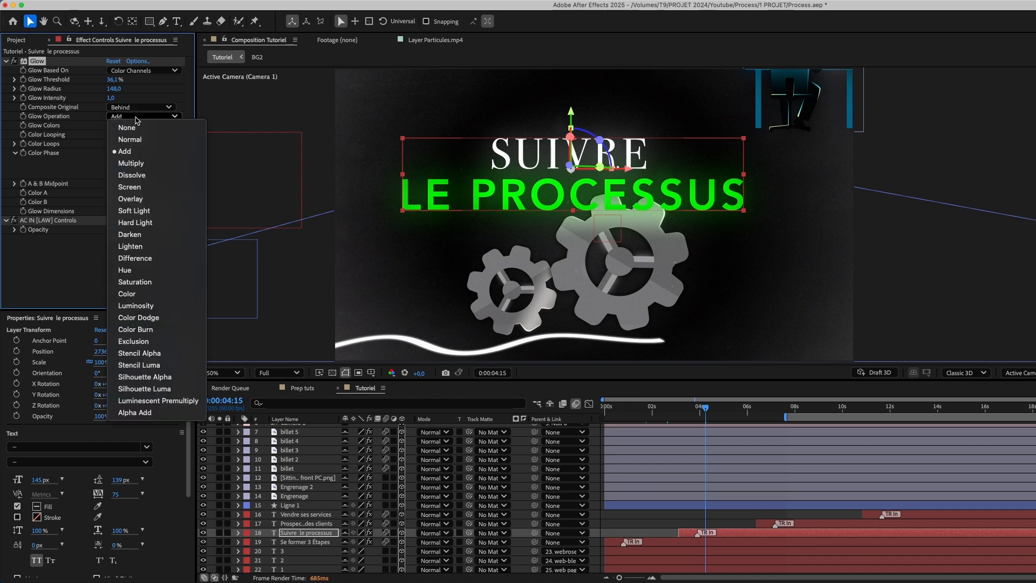
left_click(151, 211)
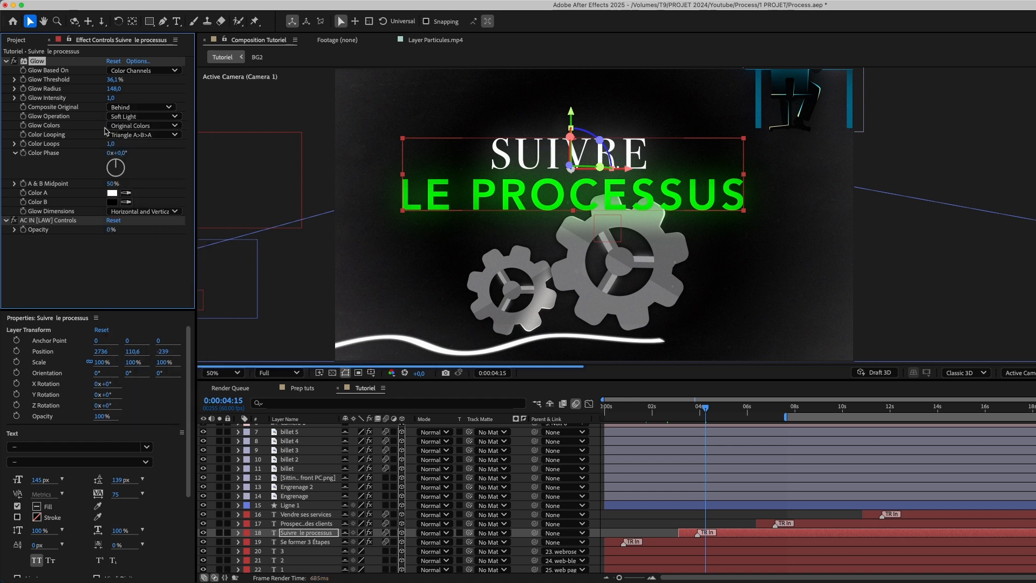
key("super+z")
left_click(142, 116)
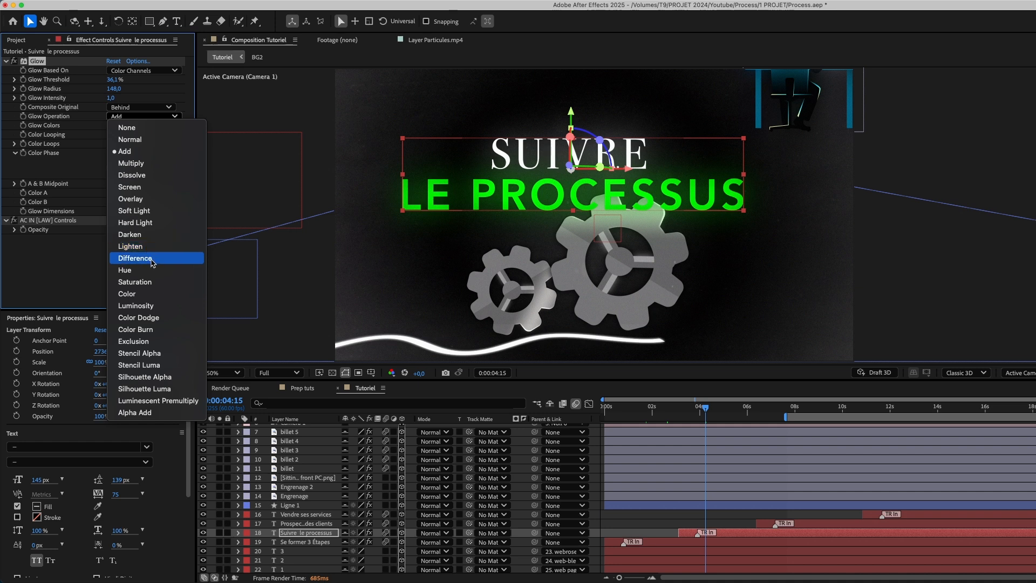
left_click(151, 305)
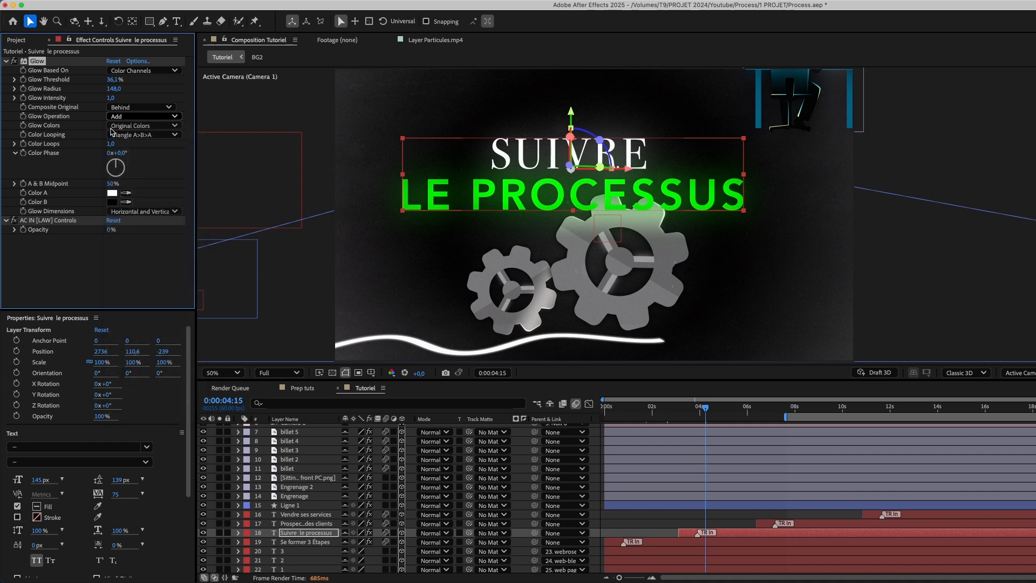
left_click(138, 106)
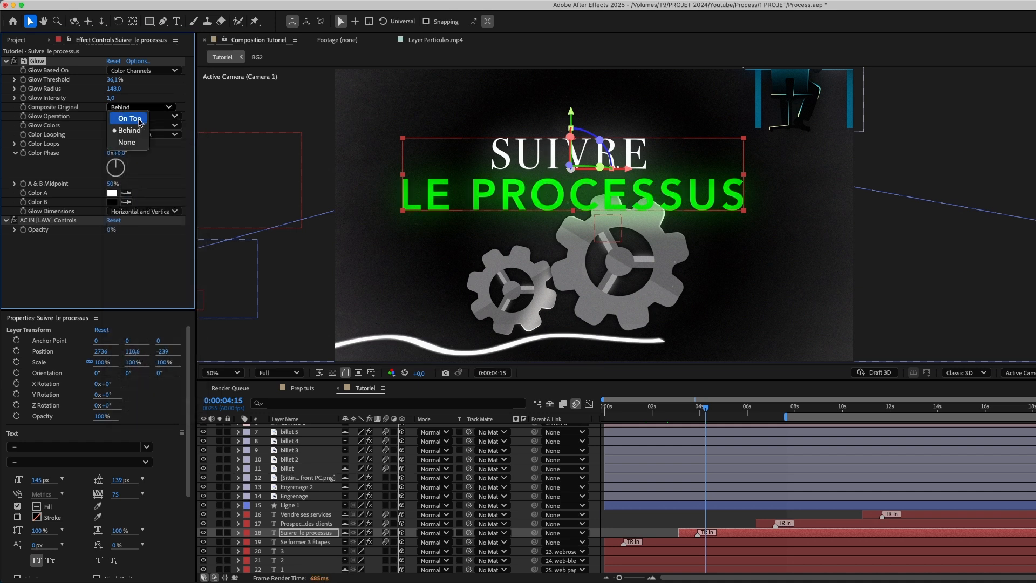
left_click(139, 118)
key("super+z")
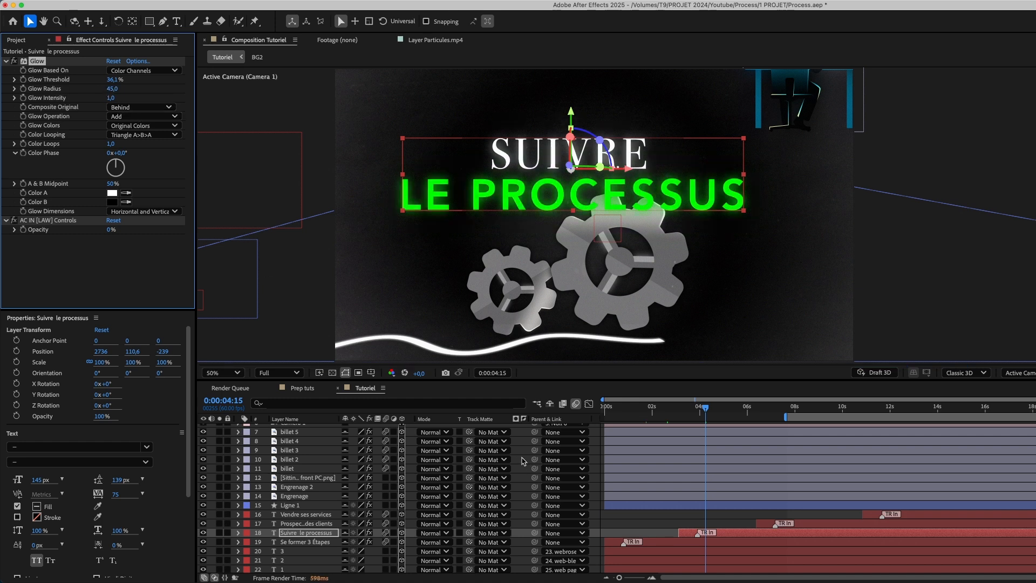
- Set the title's glow radius to 45 and check the look at 0:00:04:34
left_click(635, 522)
mouse_move(712, 405)
left_mouse_down()
mouse_move(697, 412)
mouse_move(825, 411)
mouse_move(714, 408)
left_mouse_up()
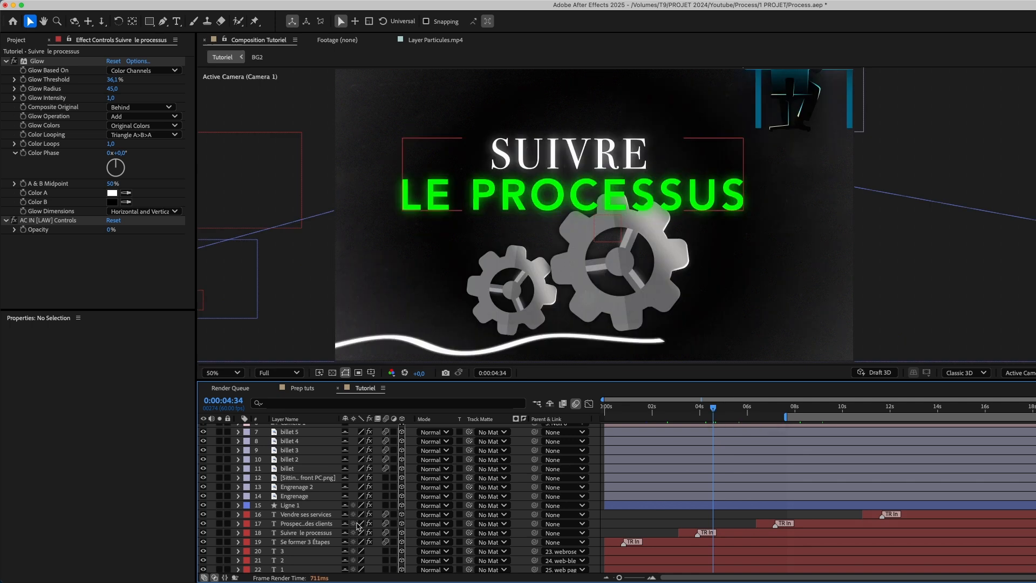
- Brighten the background by adjusting the layer effect inside the BG2 composition, and return to Tutoriel
scroll(354, 523, "down", 5)
double_click(324, 550)
left_click(310, 437)
mouse_move(113, 125)
left_mouse_down()
mouse_move(96, 127)
mouse_move(124, 127)
left_mouse_up()
left_click_drag(144, 89, 68, 92)
left_click(365, 388)
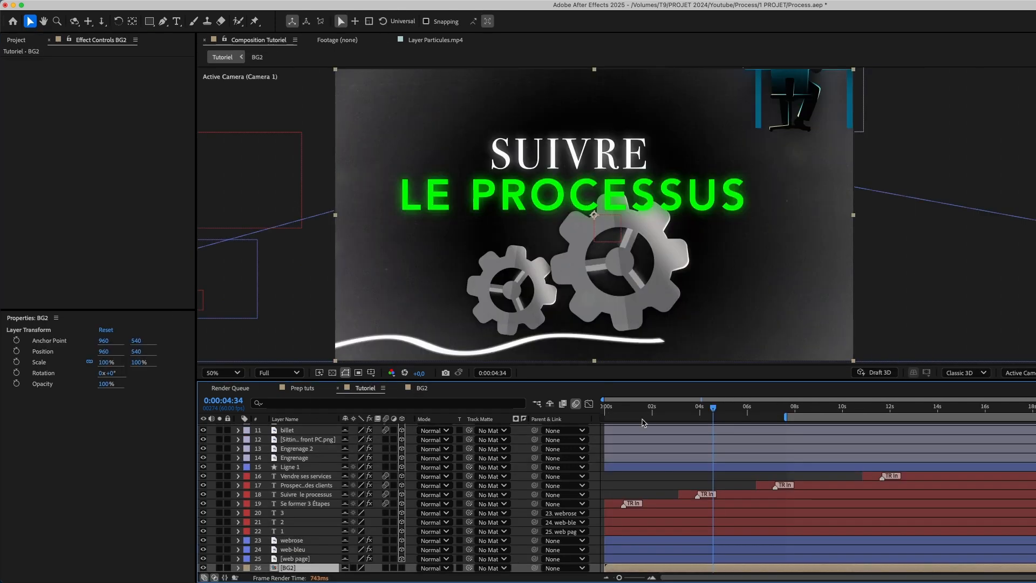
- Duplicate the Particules.mp4 layer and set the copy's opacity to 53%, judging it at 0:00:02:31
left_click(650, 414)
left_click_drag(650, 409, 664, 410)
scroll(312, 450, "up", 8)
left_click(302, 428)
key("ctrl+d")
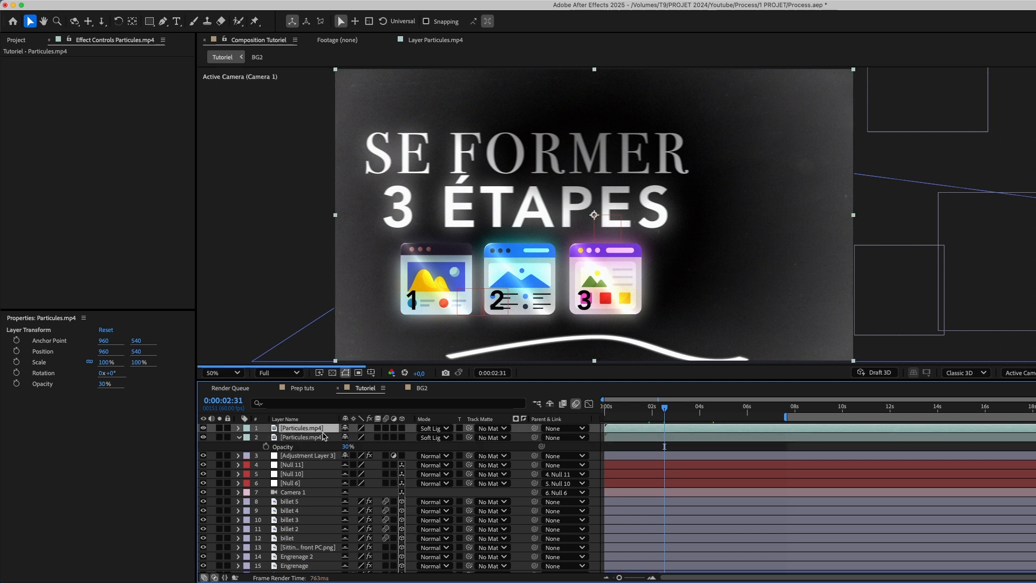
left_click_drag(347, 437, 367, 441)
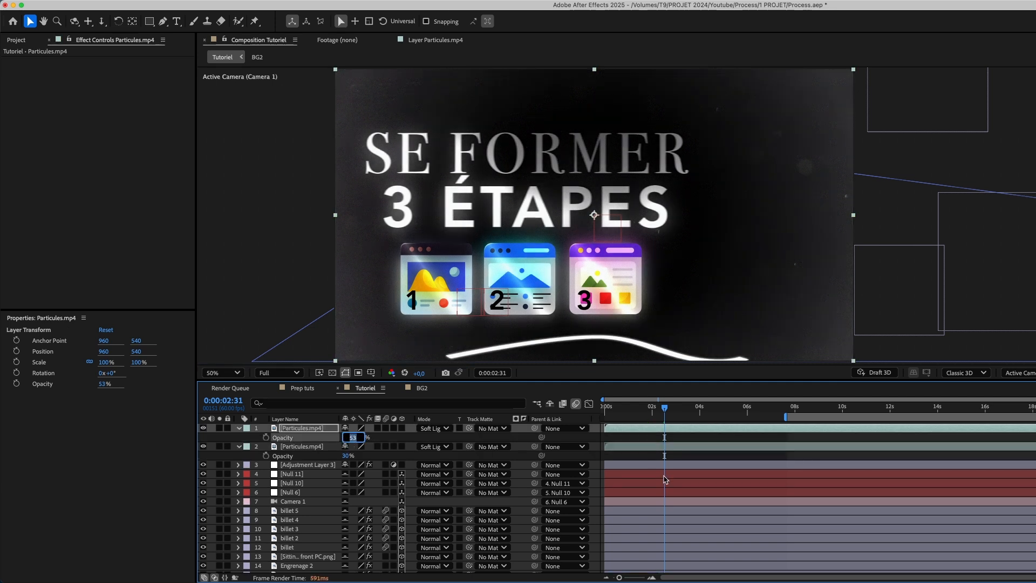
key("Return")
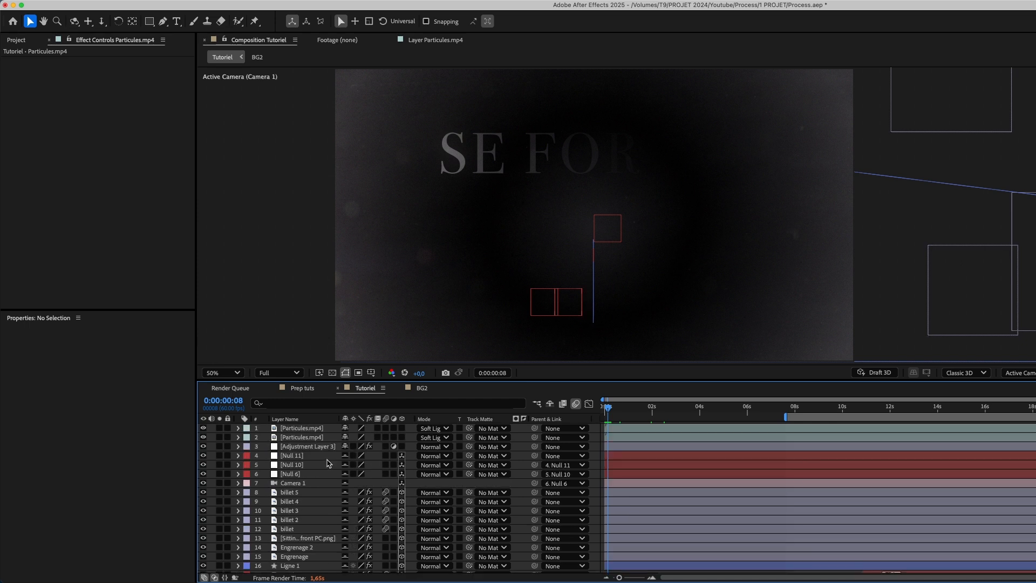
- Pre-compose all layers of Tutoriel into a new composition named Process, moving all attributes into it
key("super+a")
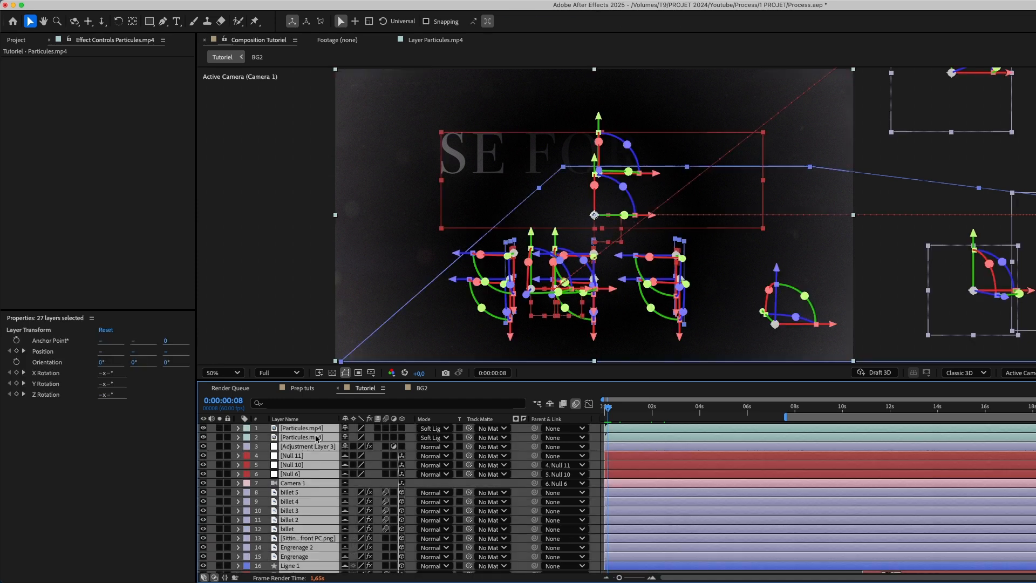
right_click(315, 439)
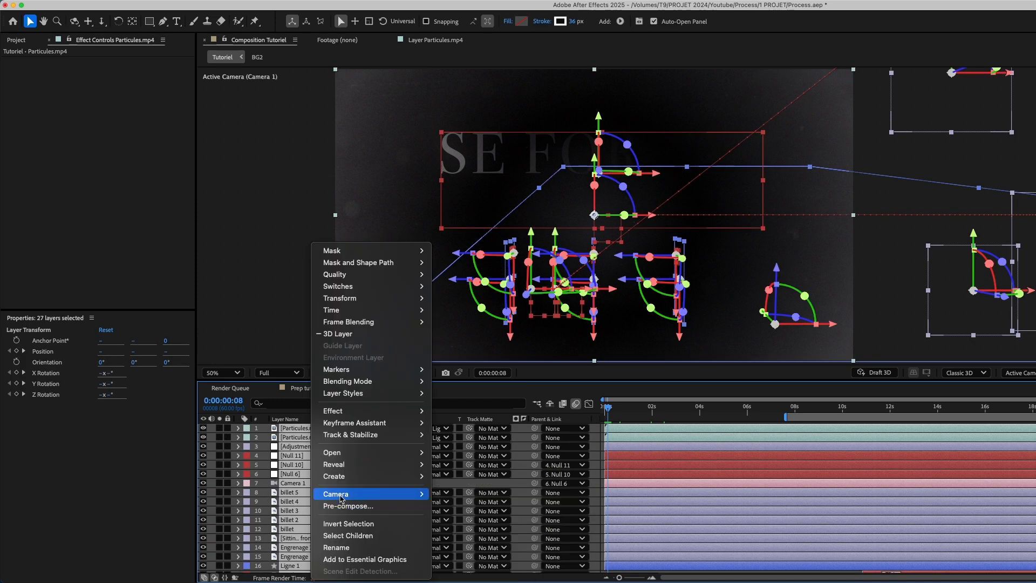
left_click(344, 505)
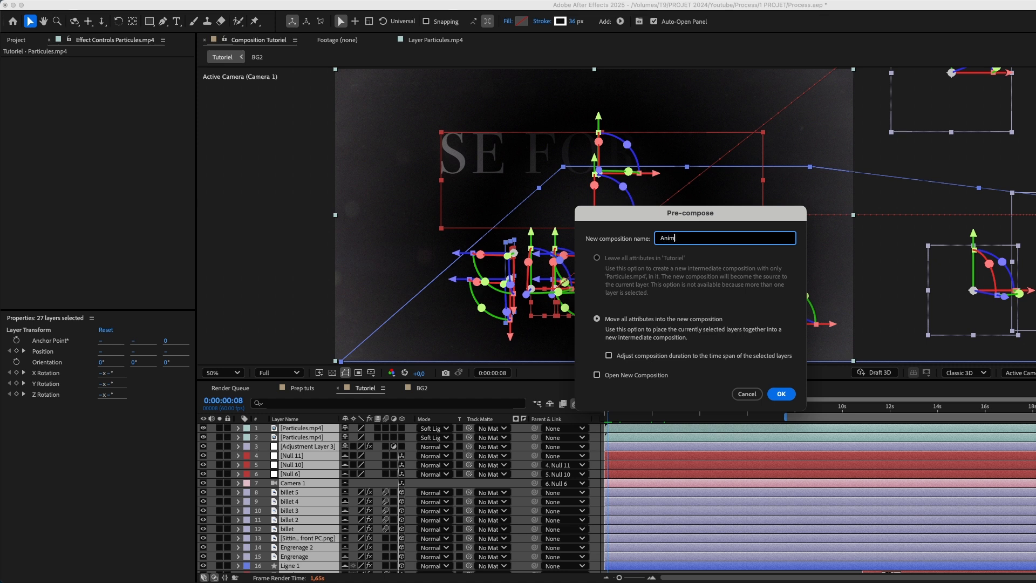
type("Process")
key("Return")
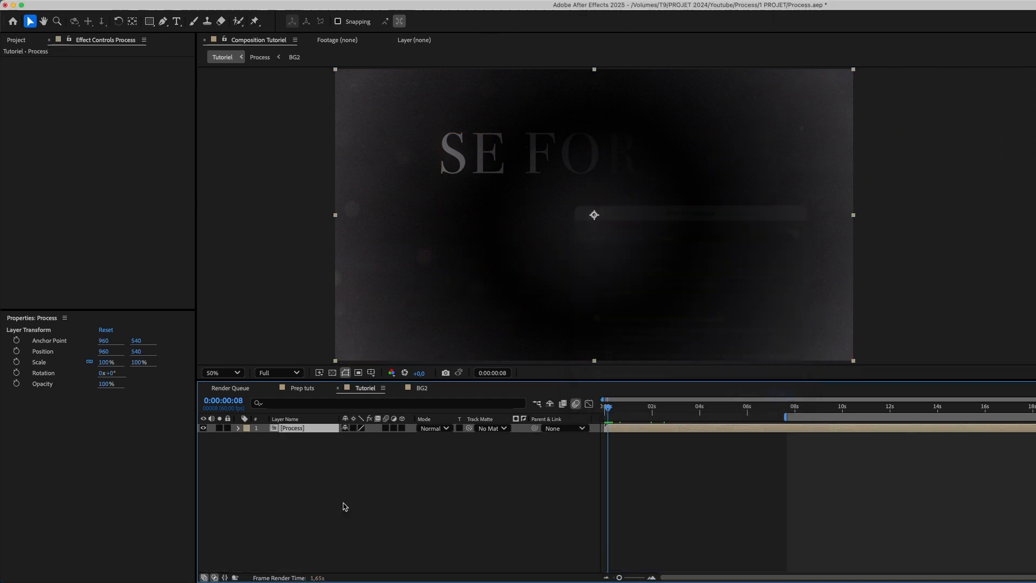
- Add a new camera above the Process layer and dismiss the 2D layer warning
right_click(324, 433)
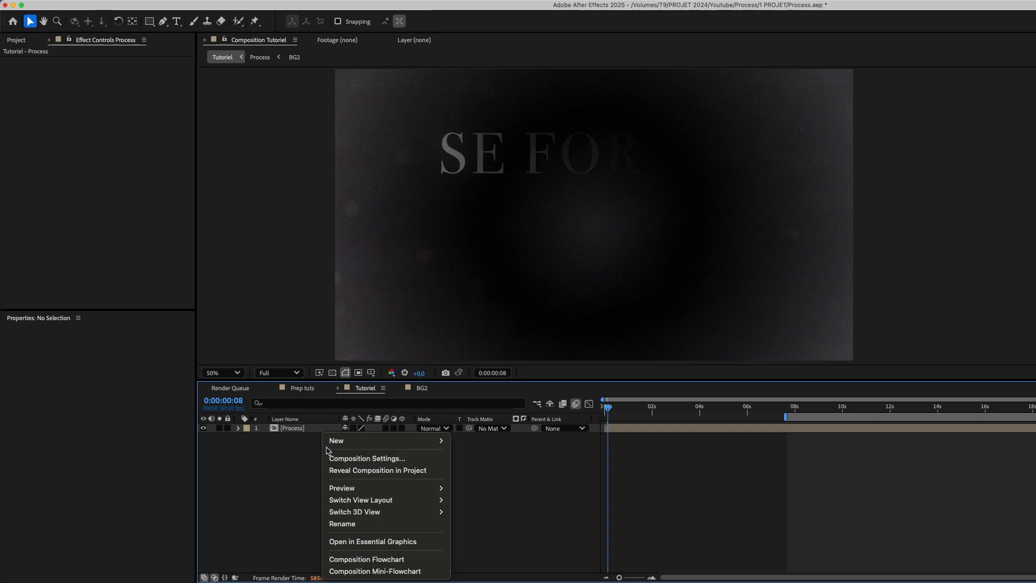
mouse_move(367, 440)
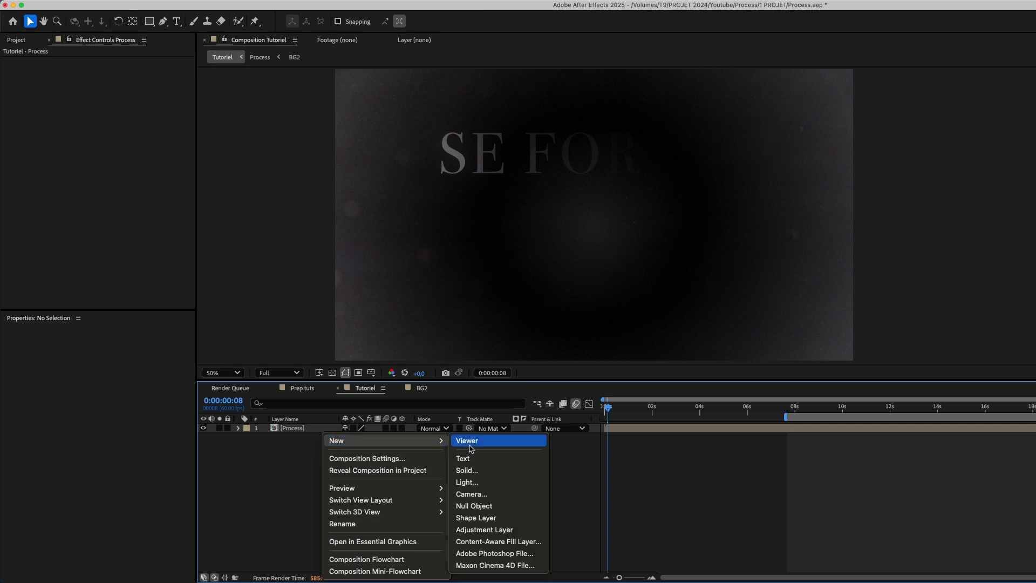
left_click(472, 494)
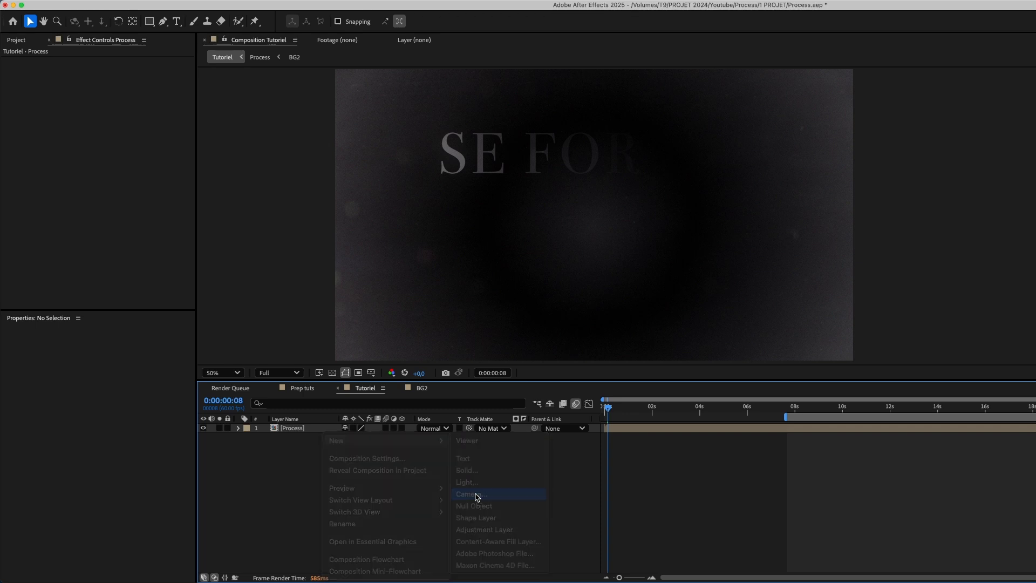
left_click(854, 411)
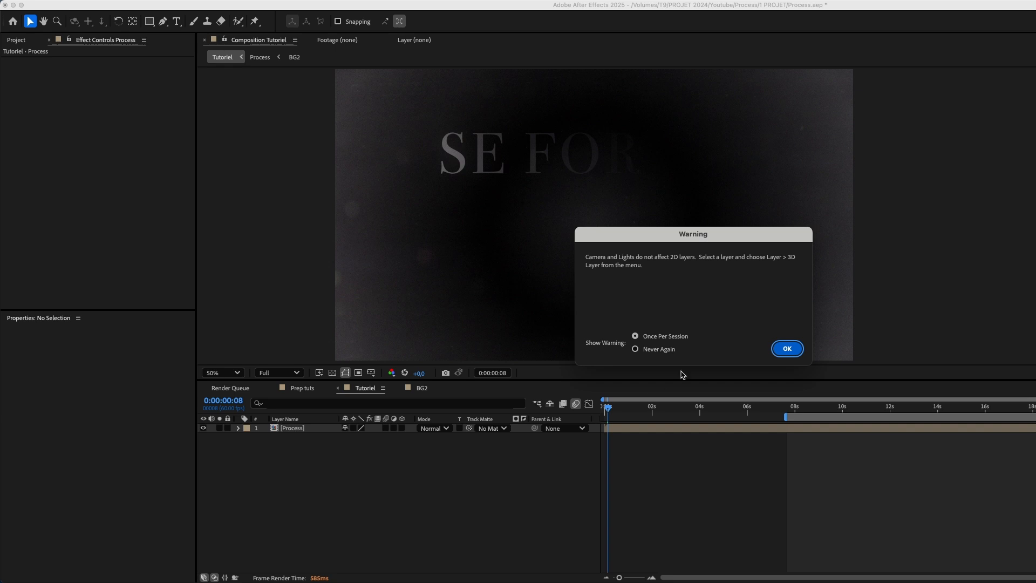
left_click(785, 356)
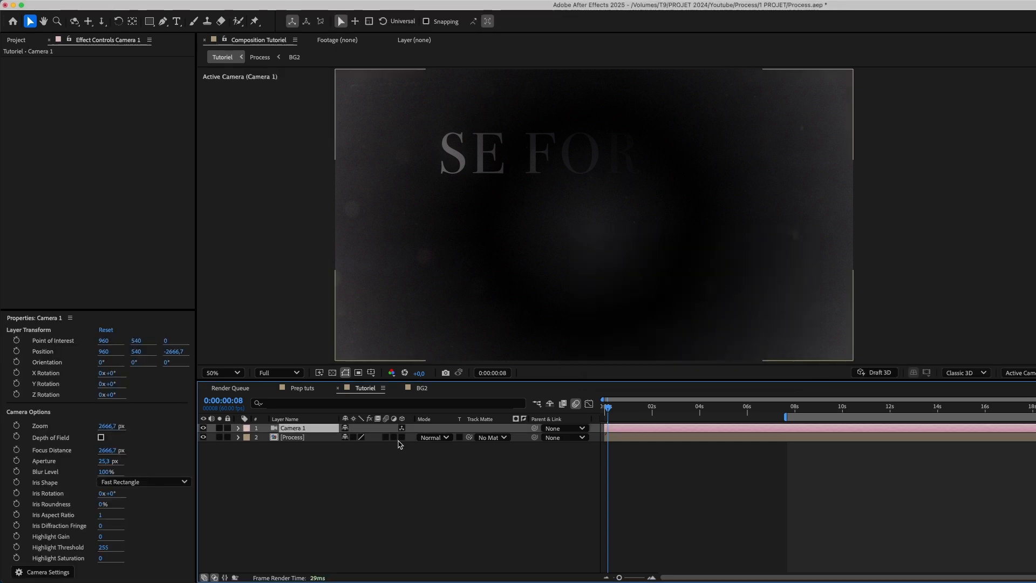
- Make the Process layer 3D and lower the preview resolution to Third at the first frame
left_click(400, 483)
left_click_drag(608, 409, 279, 381)
left_click(278, 373)
left_click(286, 429)
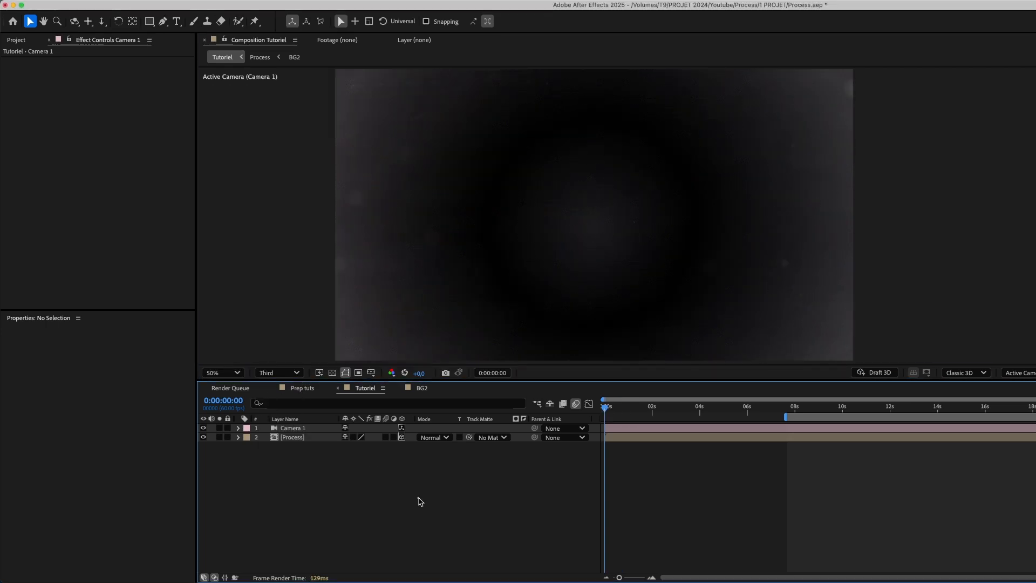
- At the first frame, keyframe Camera 1's Z position at -1713.7 and its Z orientation at 353°
left_click(293, 428)
key("p")
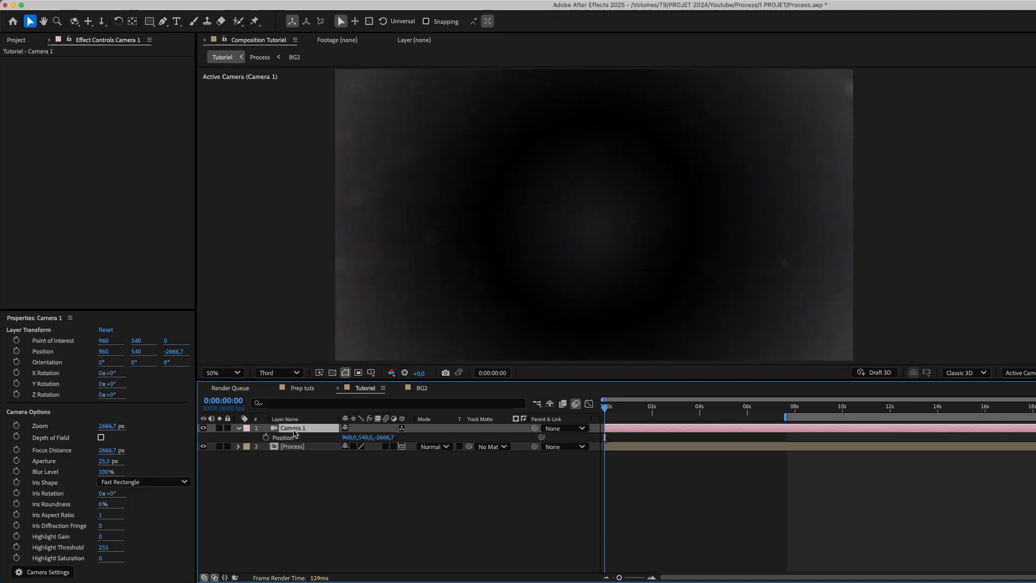
left_click_drag(394, 439, 899, 432)
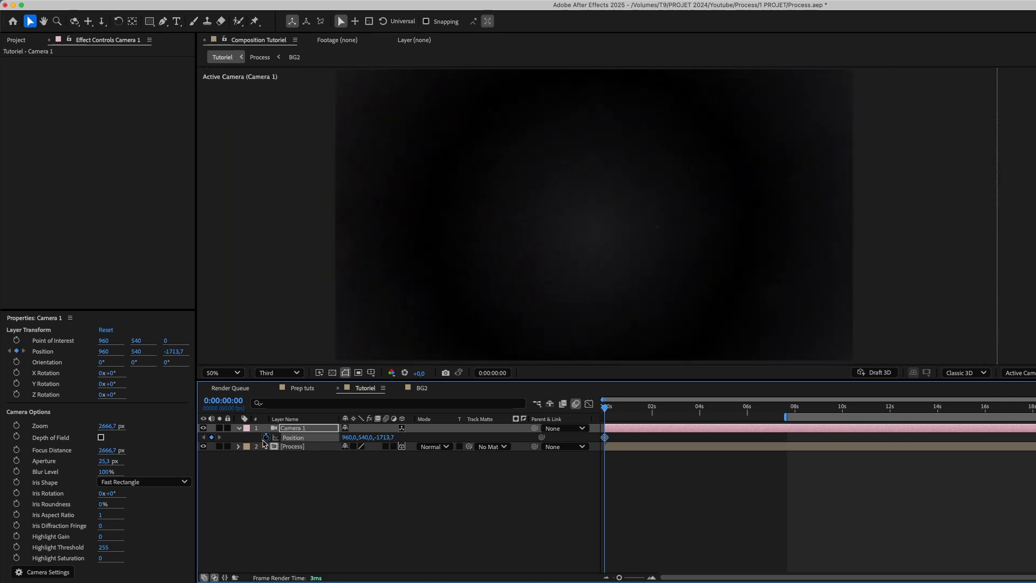
key("shift+r")
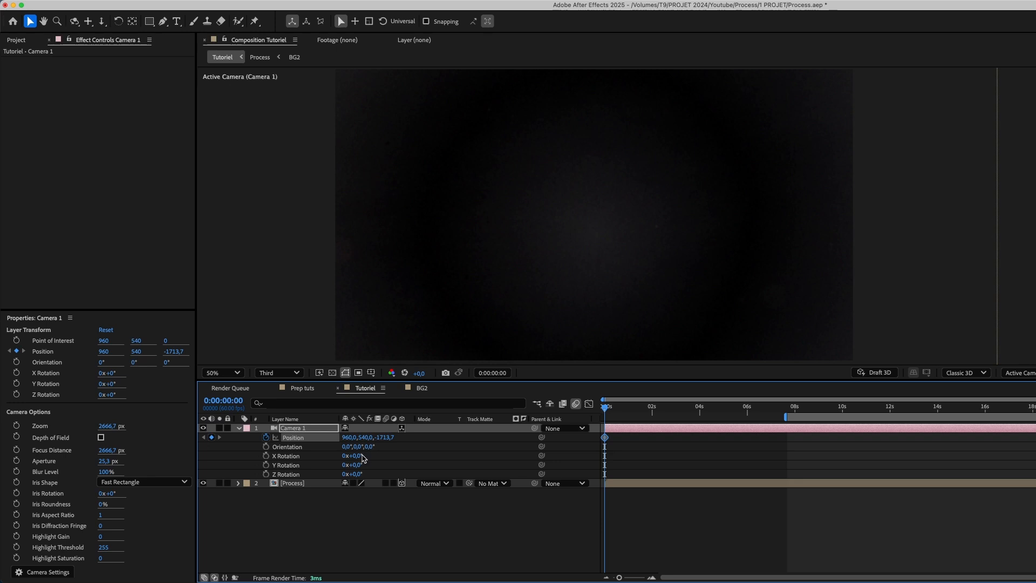
left_click_drag(369, 447, 366, 447)
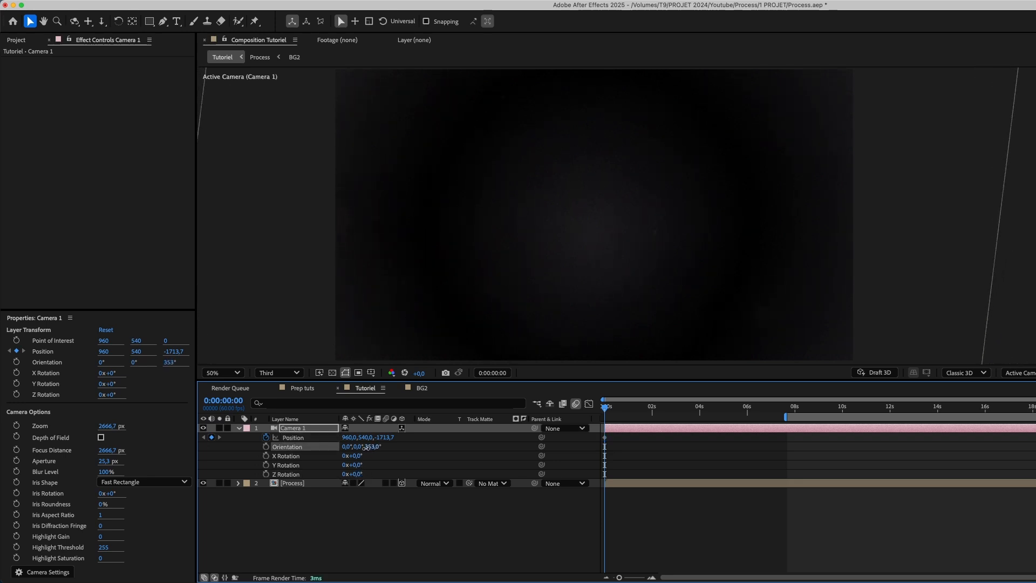
- At 0:00:02:02, reset Camera 1's orientation and position to their default values as end keyframes
left_click_drag(612, 417, 654, 417)
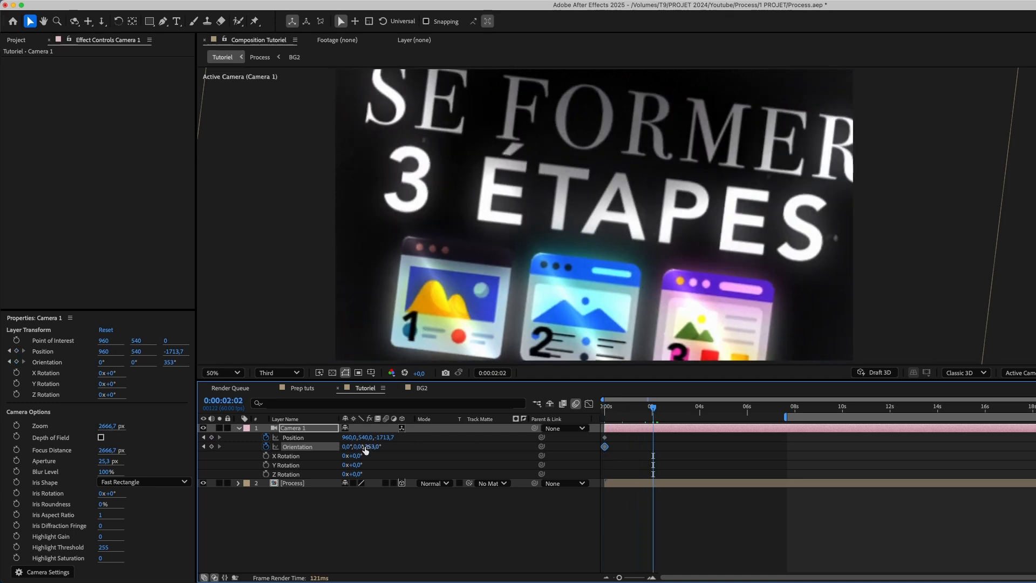
right_click(290, 449)
left_click(306, 511)
right_click(304, 439)
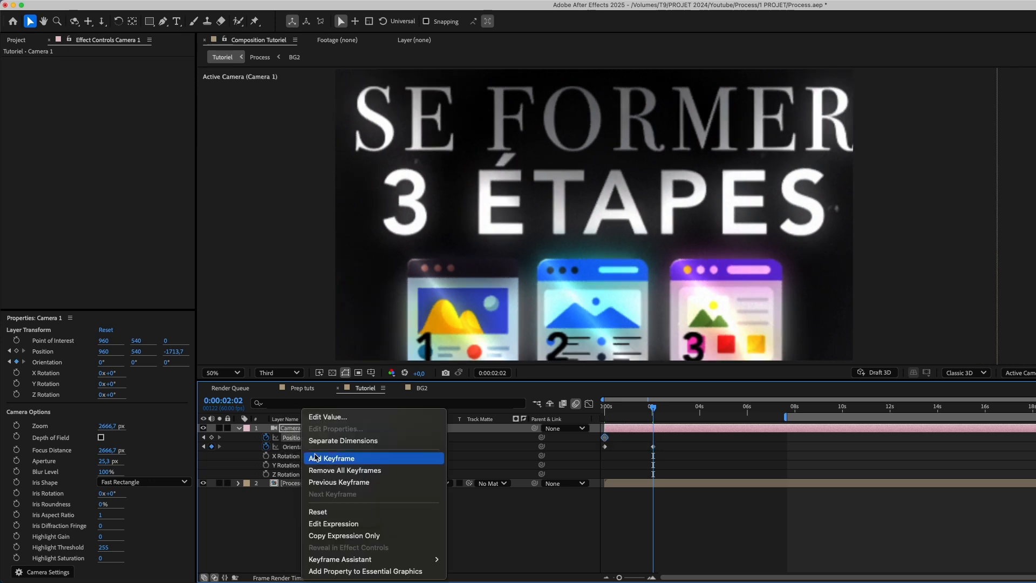
left_click(335, 508)
- Ease the camera's position and orientation keyframes, reshape the speed curve to peak early and slow down gradually, and preview it
left_click_drag(672, 437, 591, 451)
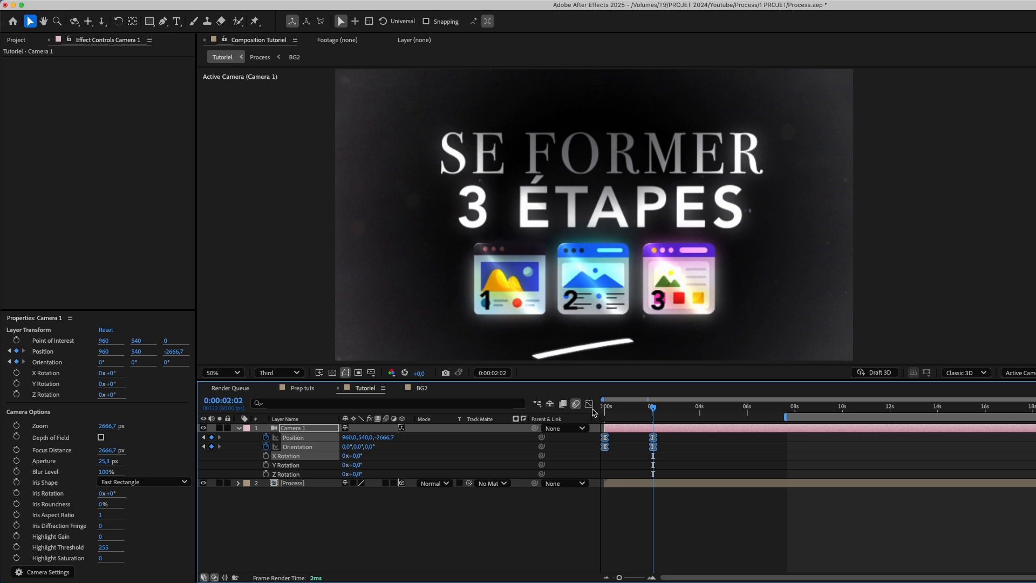
left_click(589, 405)
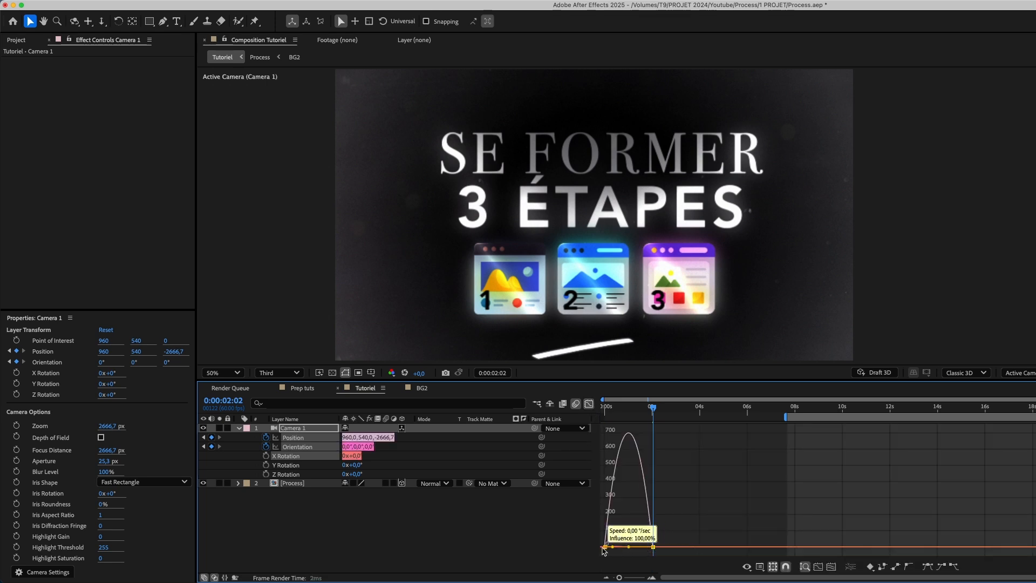
left_click(651, 541)
left_click_drag(652, 540, 592, 543)
key("space")
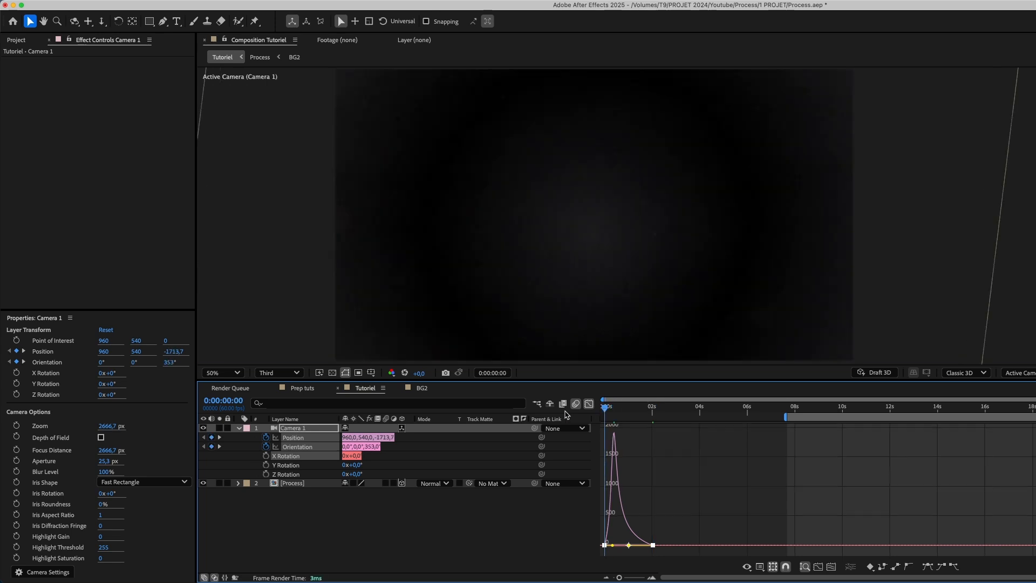